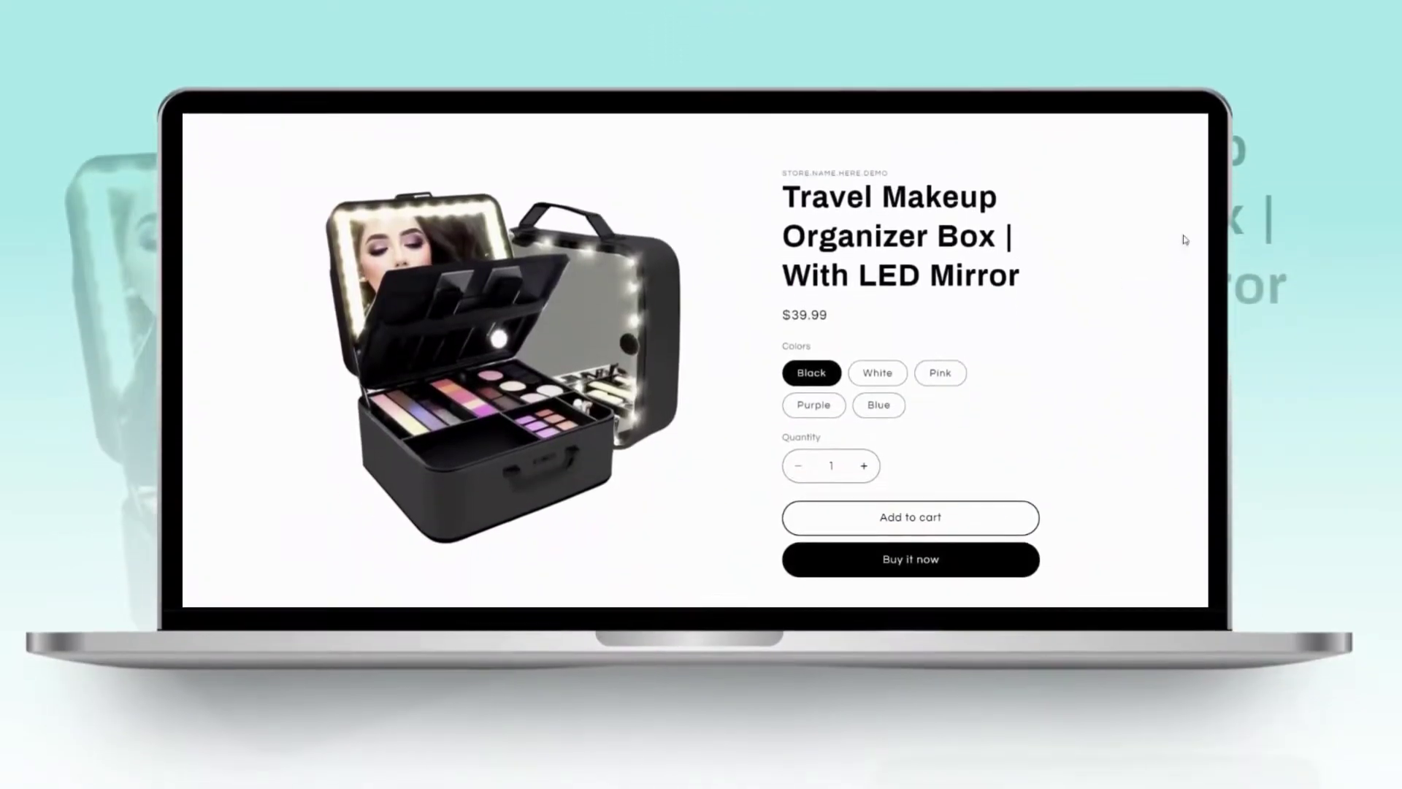
# Preview the White, Pink, Purple and Blue makeup box variants on the demo home page and review the sections below them.
pyautogui.click(881, 528)
pyautogui.click(928, 528)
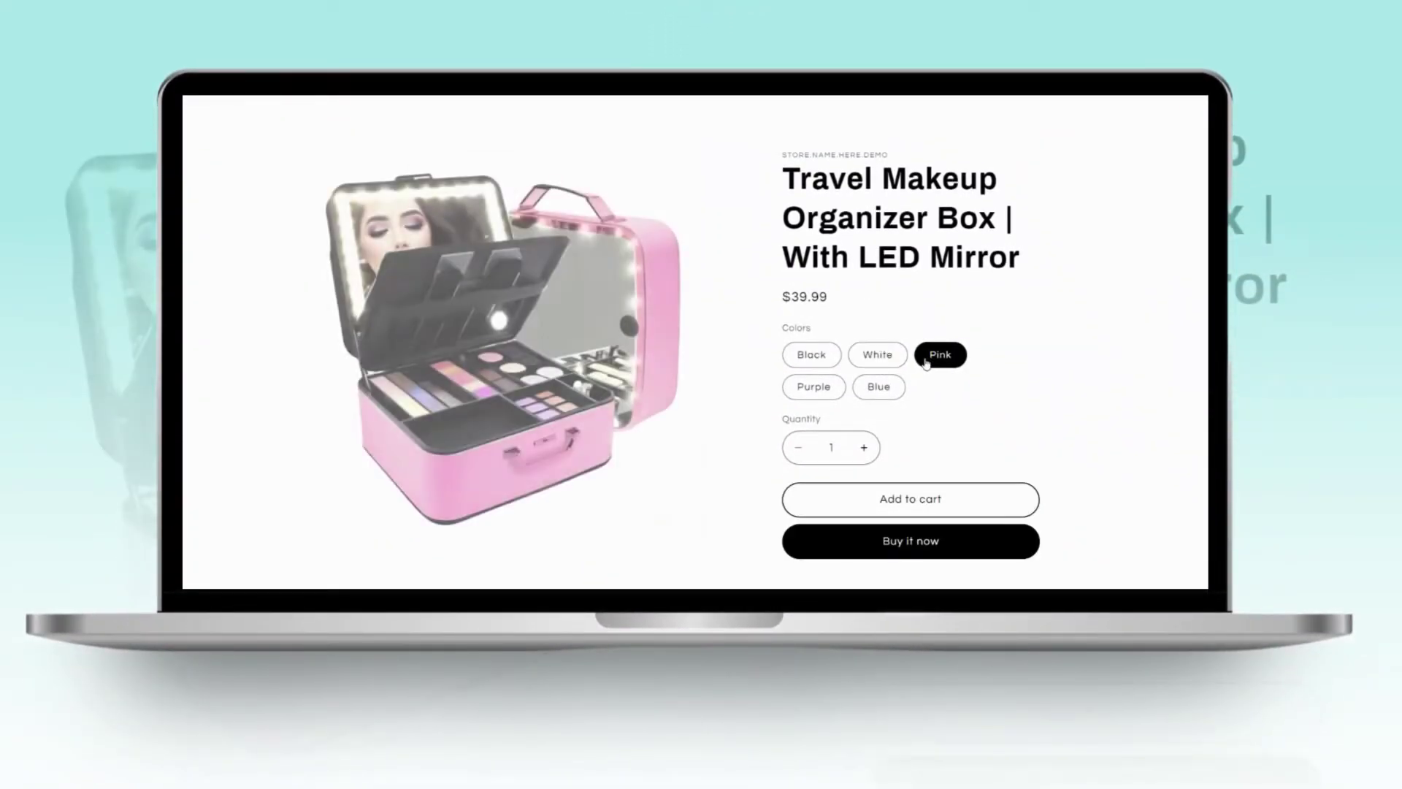
pyautogui.click(813, 386)
pyautogui.click(873, 390)
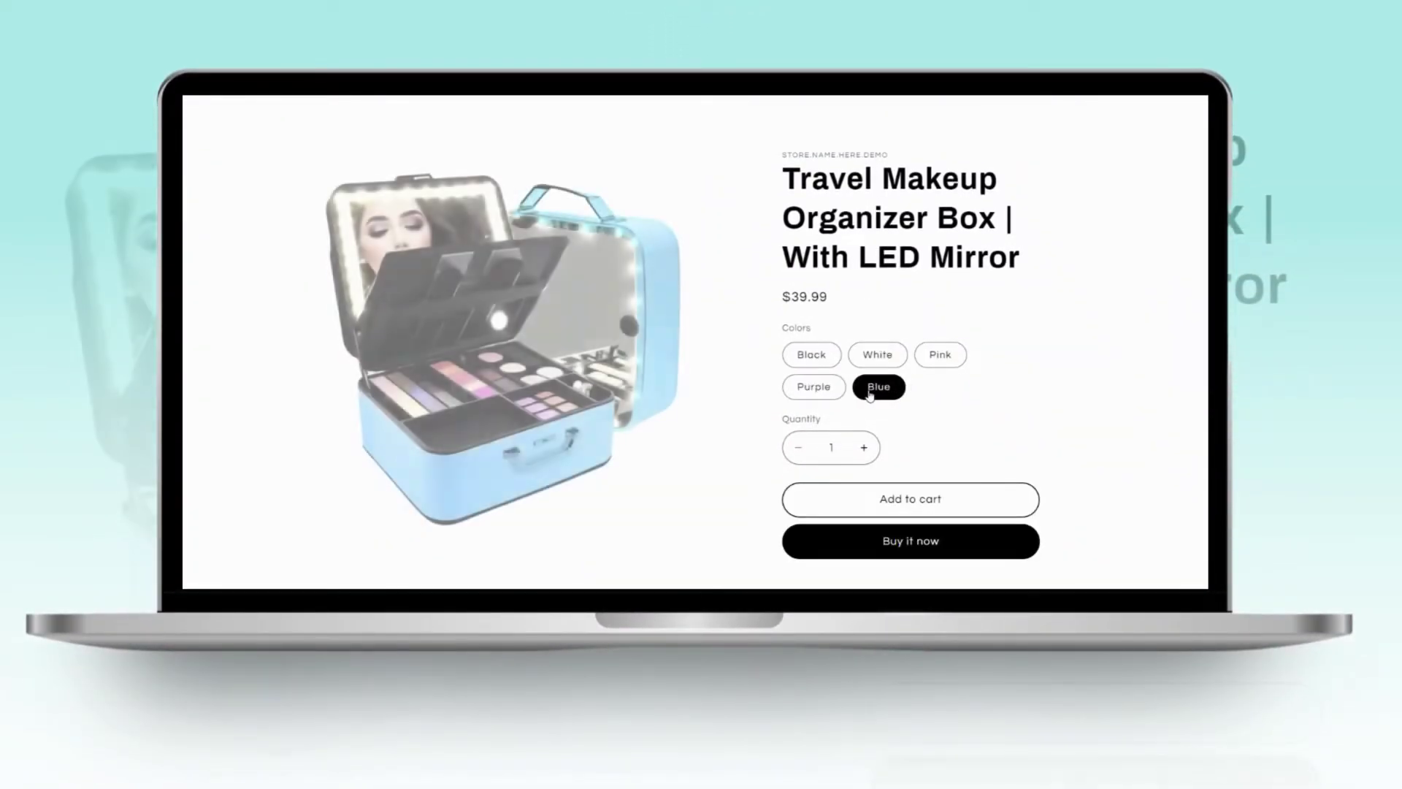
pyautogui.scroll(-6, 695, 342)
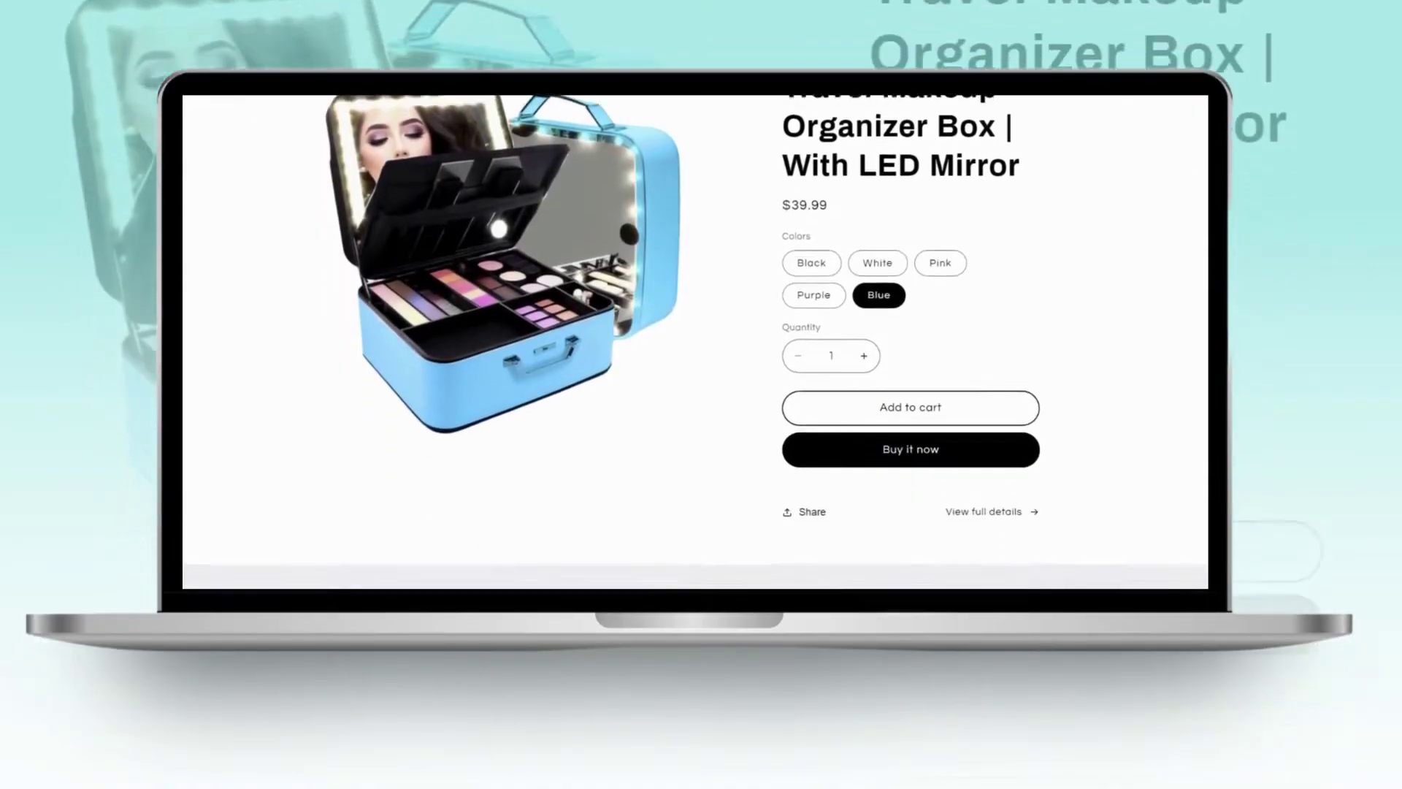
pyautogui.scroll(-8, 695, 342)
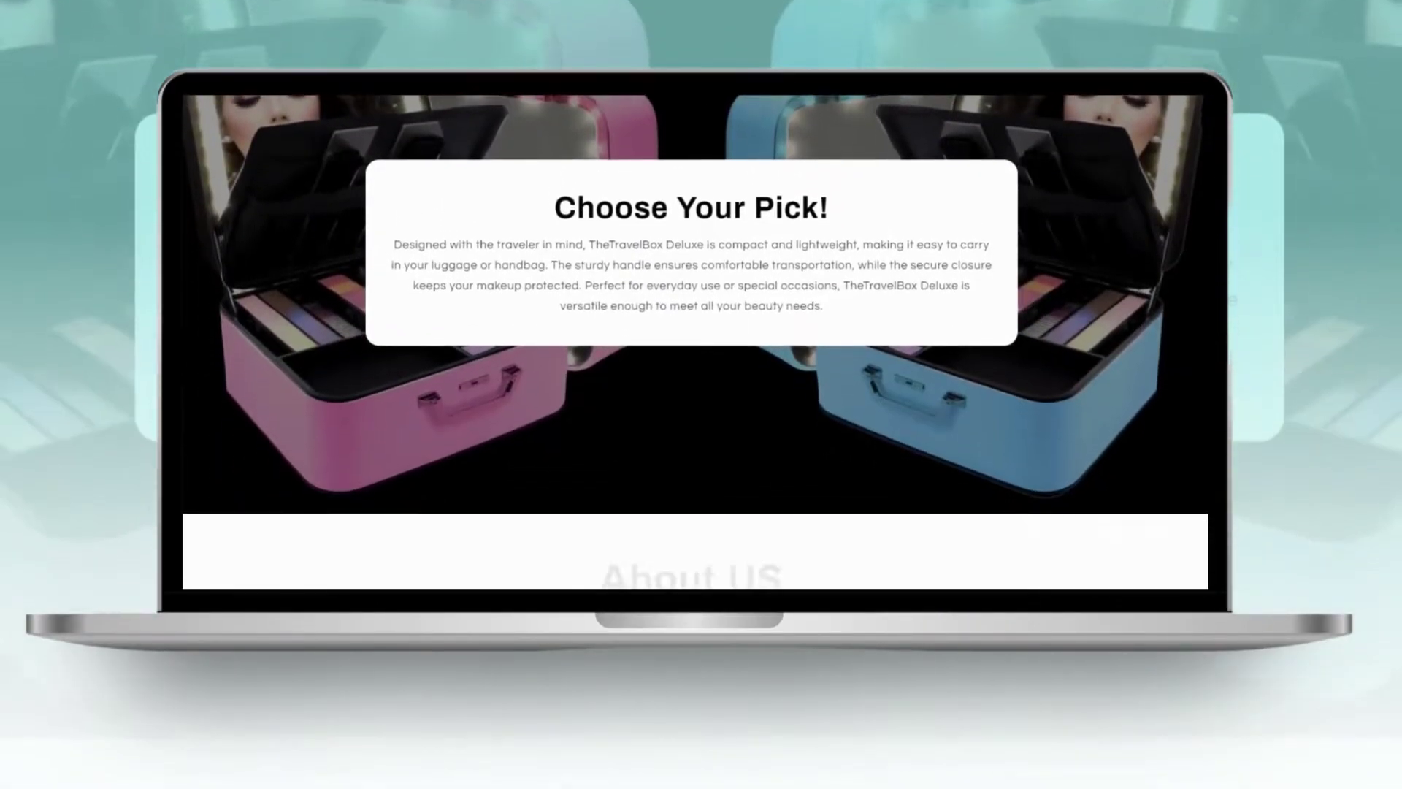
pyautogui.scroll(-8, 695, 342)
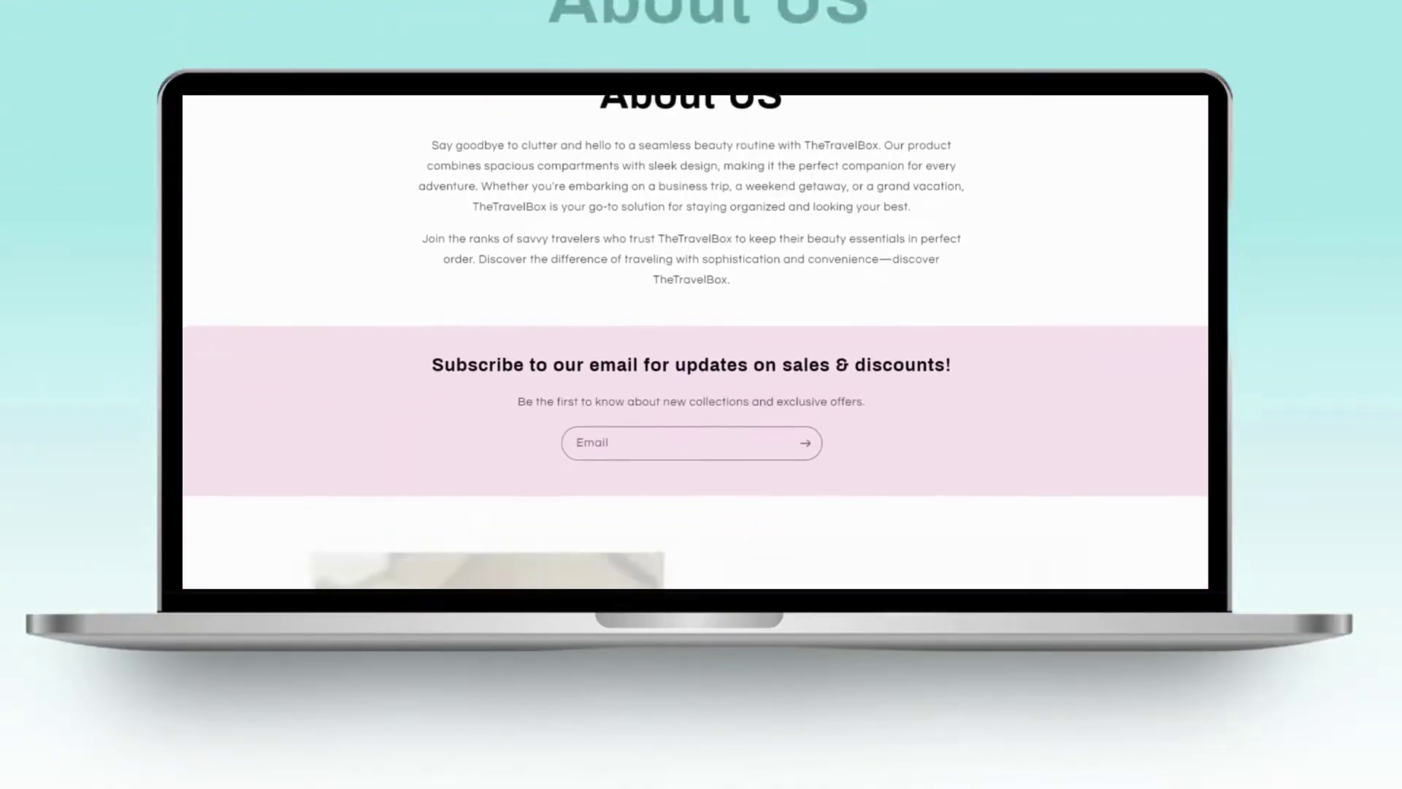
pyautogui.scroll(-3, 695, 342)
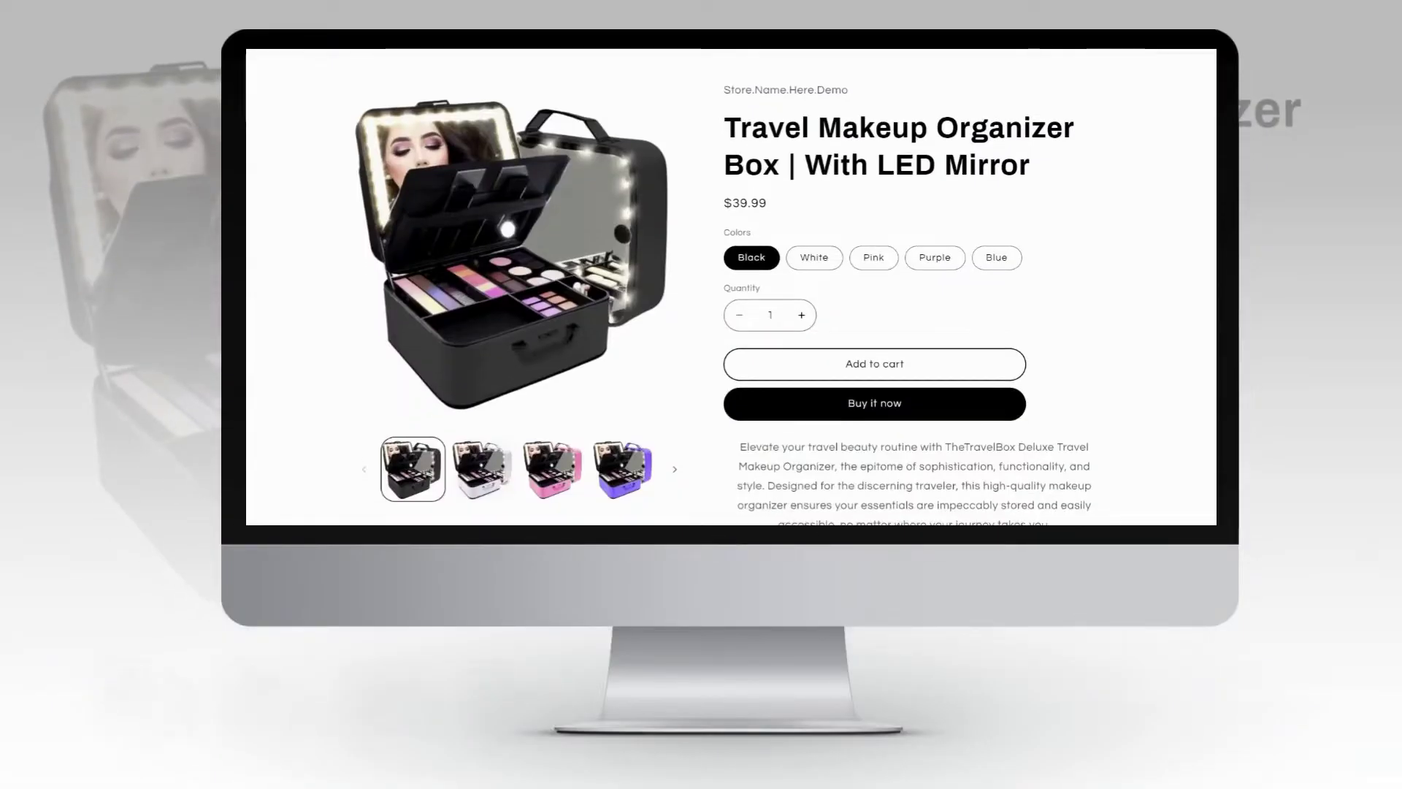
# Browse the makeup organizer's color images on its product page and read through the description and features.
pyautogui.click(508, 473)
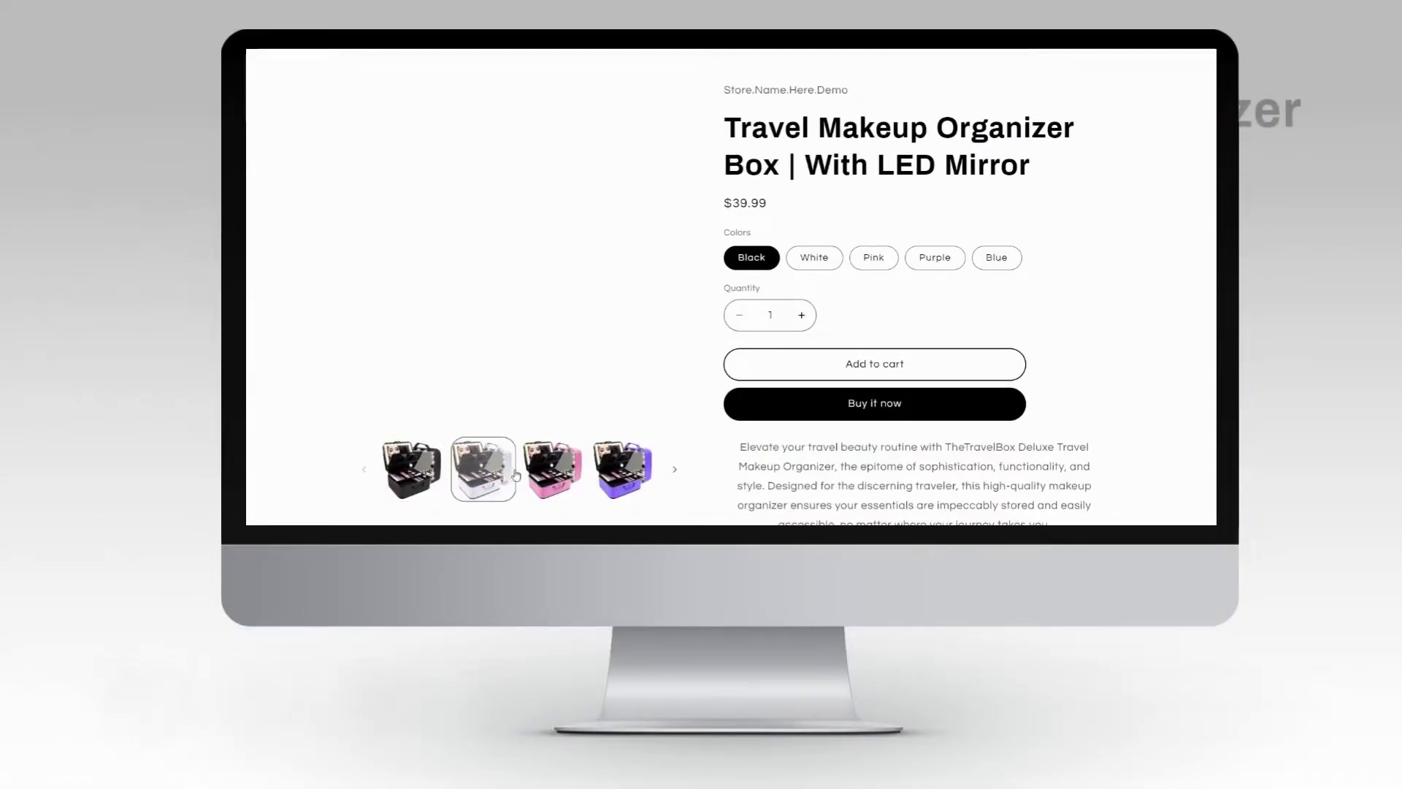
pyautogui.click(559, 470)
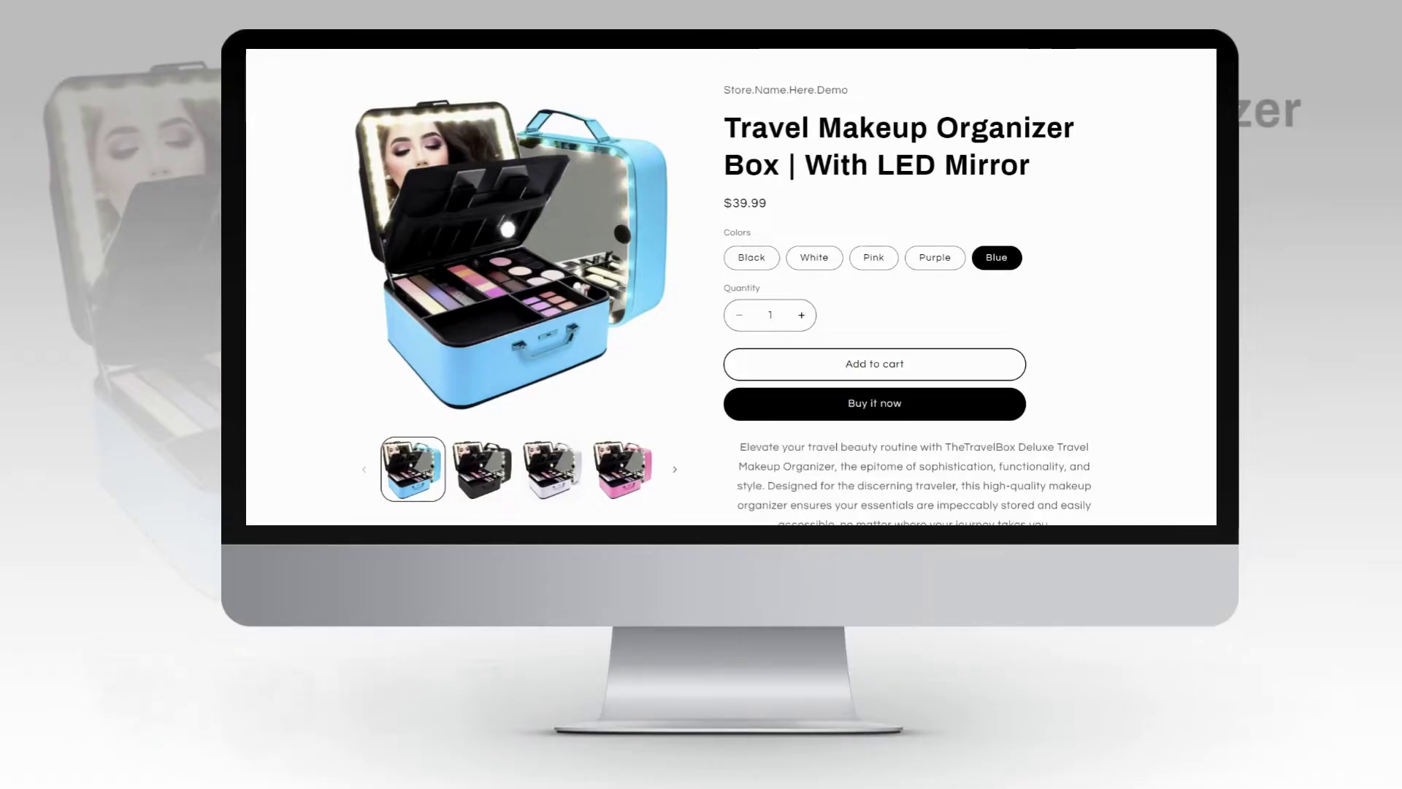
pyautogui.scroll(-3, 913, 292)
pyautogui.scroll(-4, 913, 293)
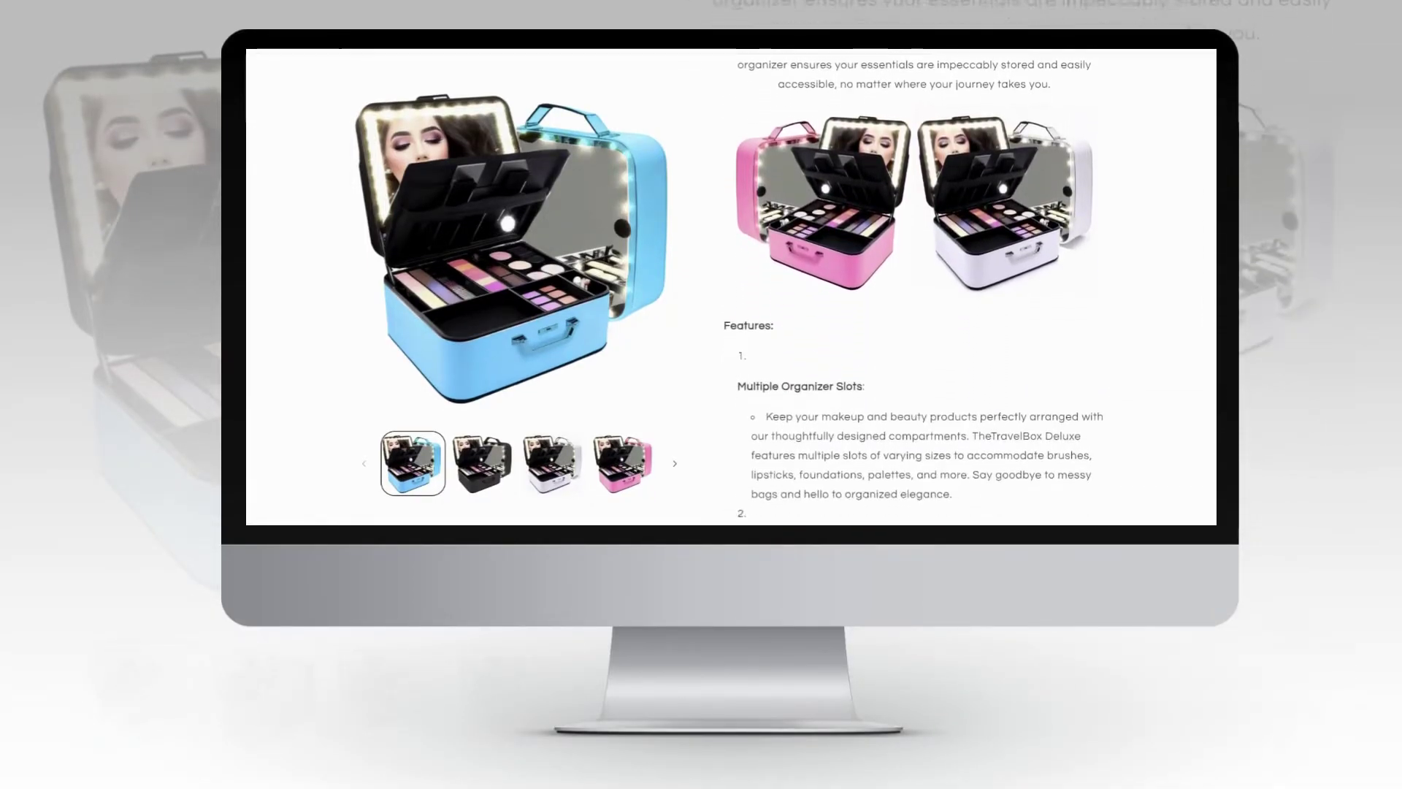
pyautogui.scroll(-5, 912, 292)
pyautogui.scroll(-5, 913, 292)
pyautogui.scroll(-2, 913, 292)
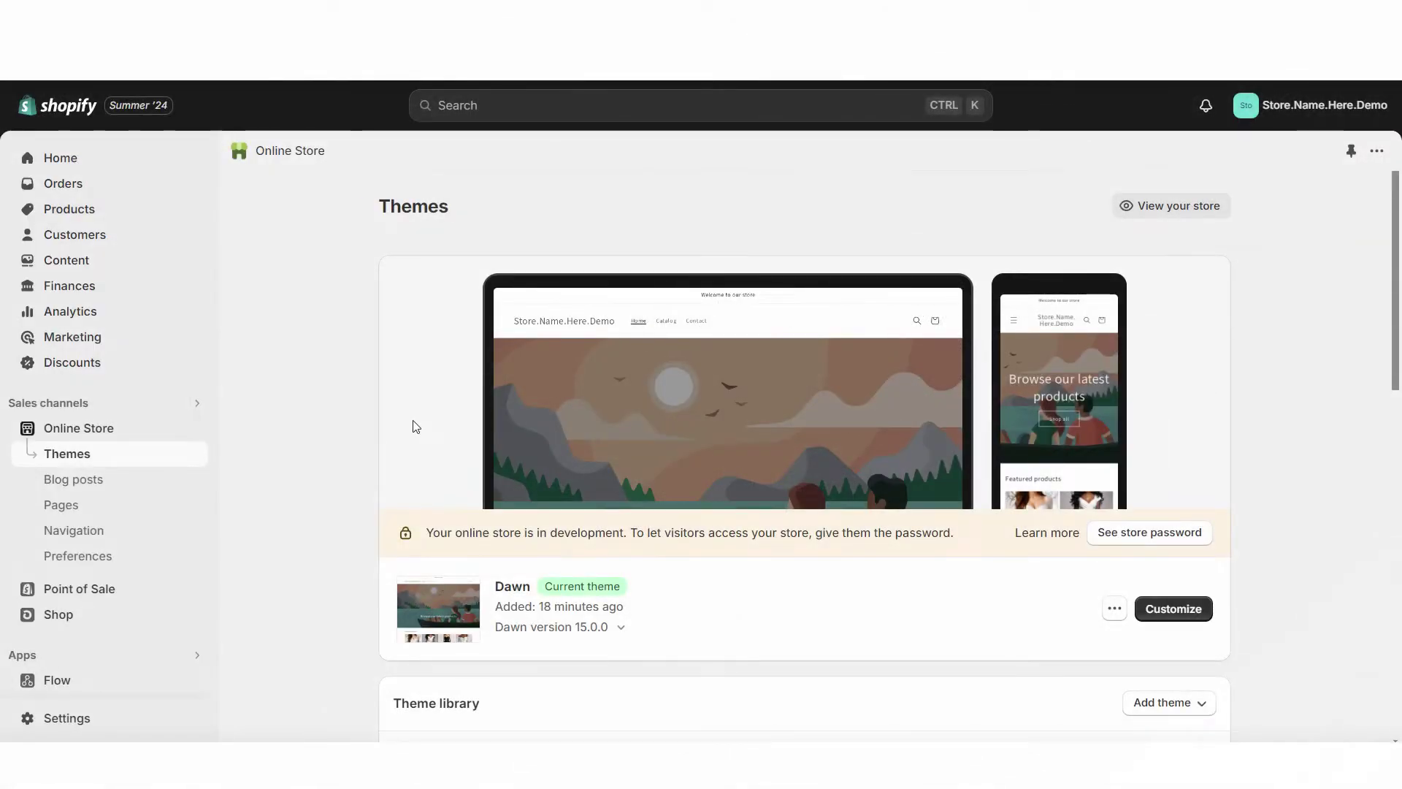
# Add the free Refresh theme to the theme library, publish it, and open it for customization.
pyautogui.scroll(-9, 286, 441)
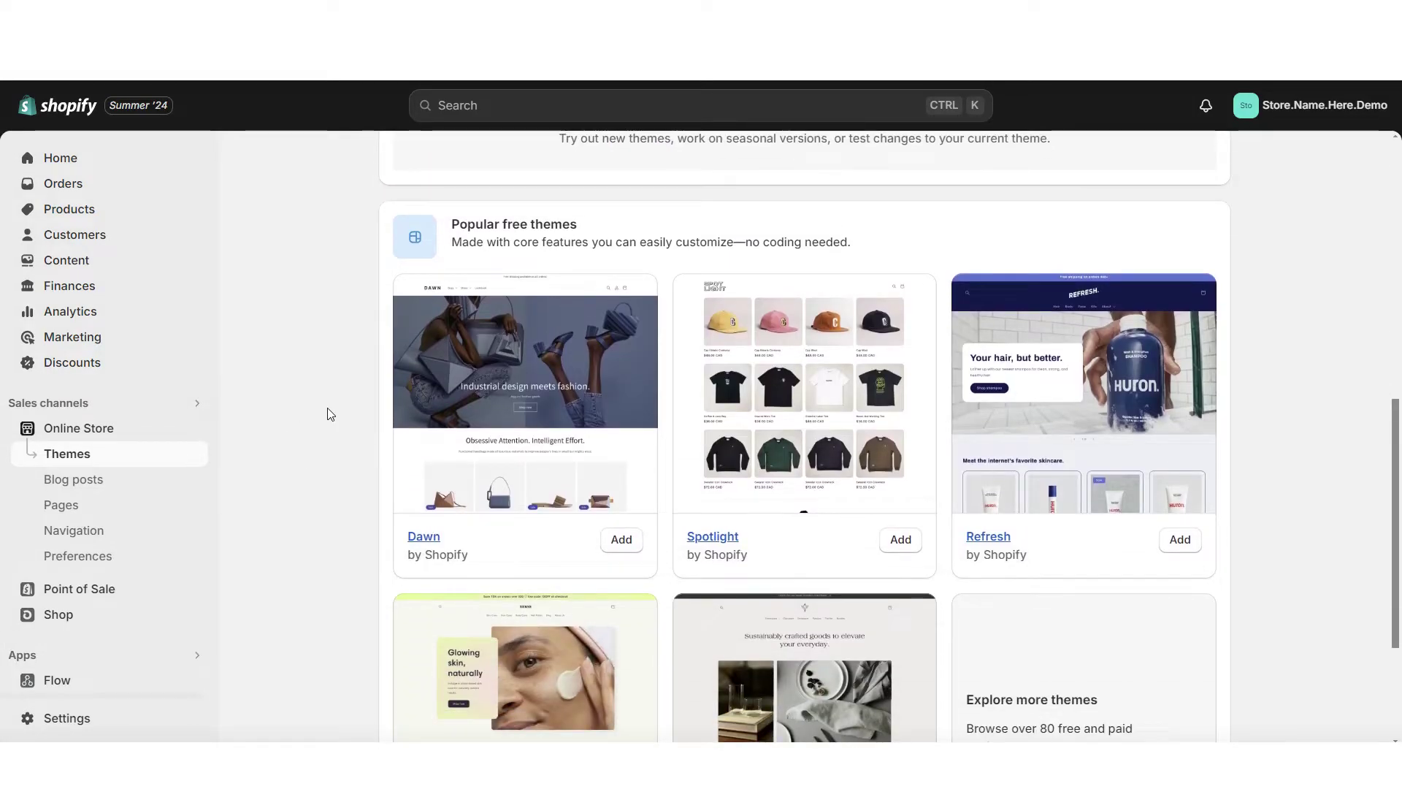
pyautogui.click(1180, 539)
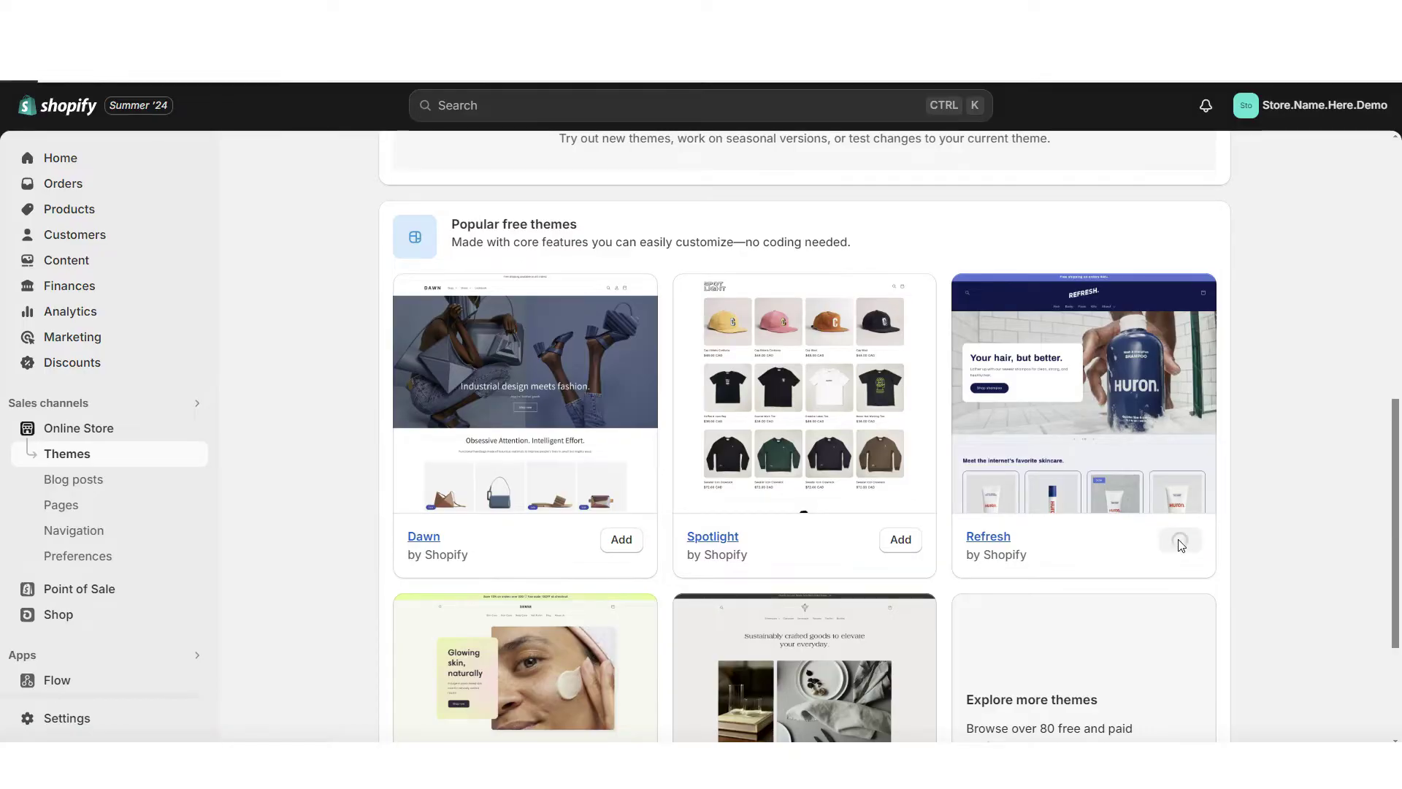
pyautogui.click(1098, 622)
pyautogui.click(1002, 568)
pyautogui.click(1173, 612)
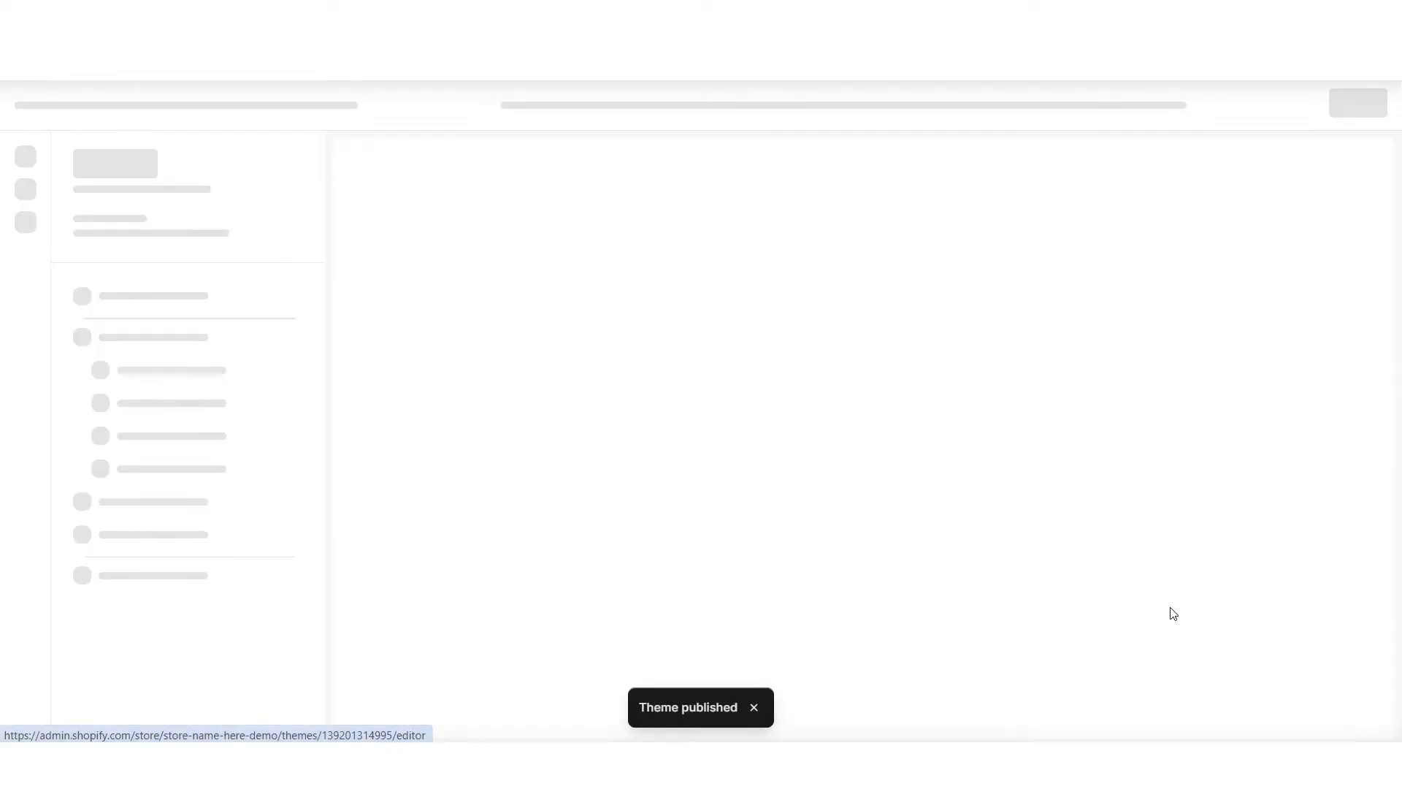
# Create a new color scheme with background and solid button label #FFFFFF, and text, solid button background and outline button #000000.
pyautogui.moveTo(1390, 207); pyautogui.dragTo(1396, 444)
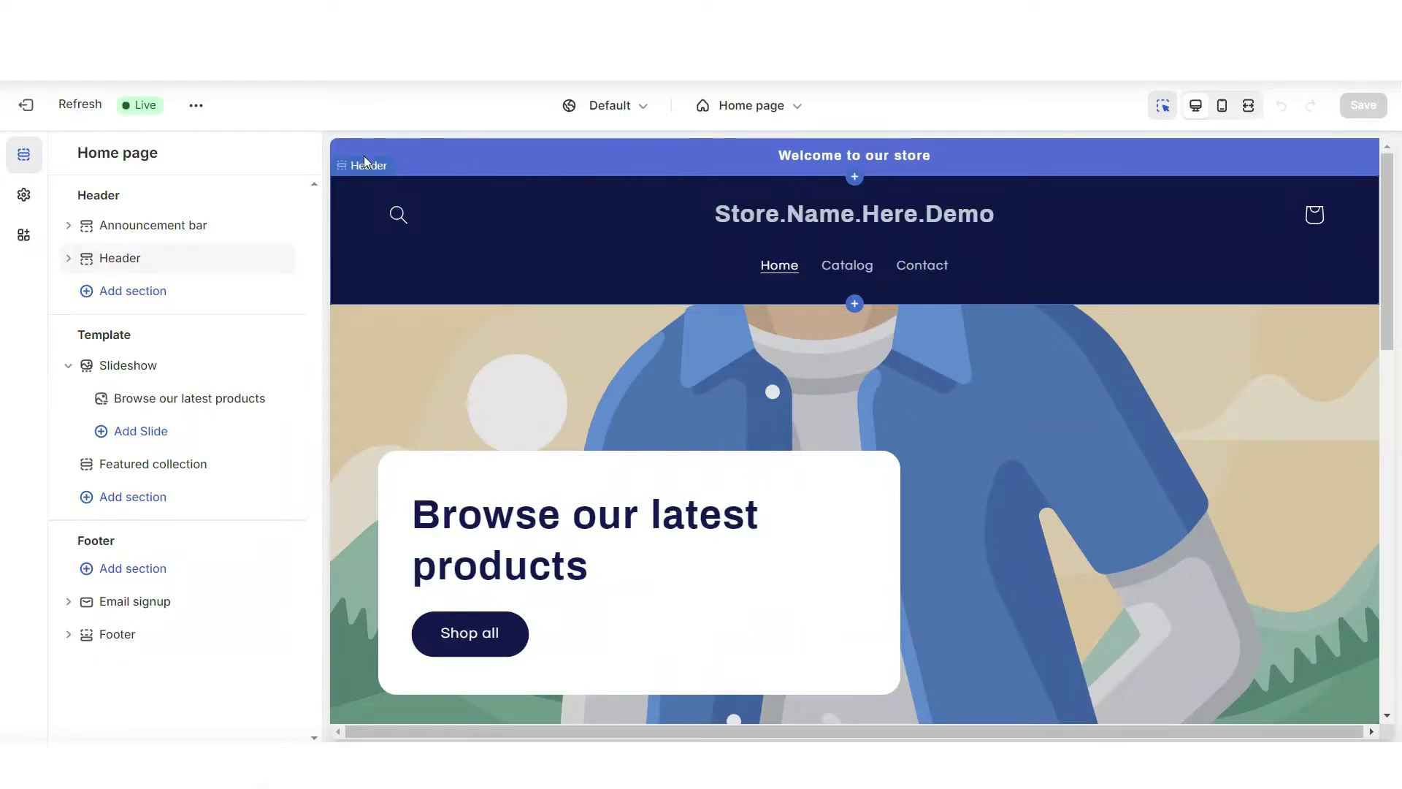
pyautogui.click(24, 195)
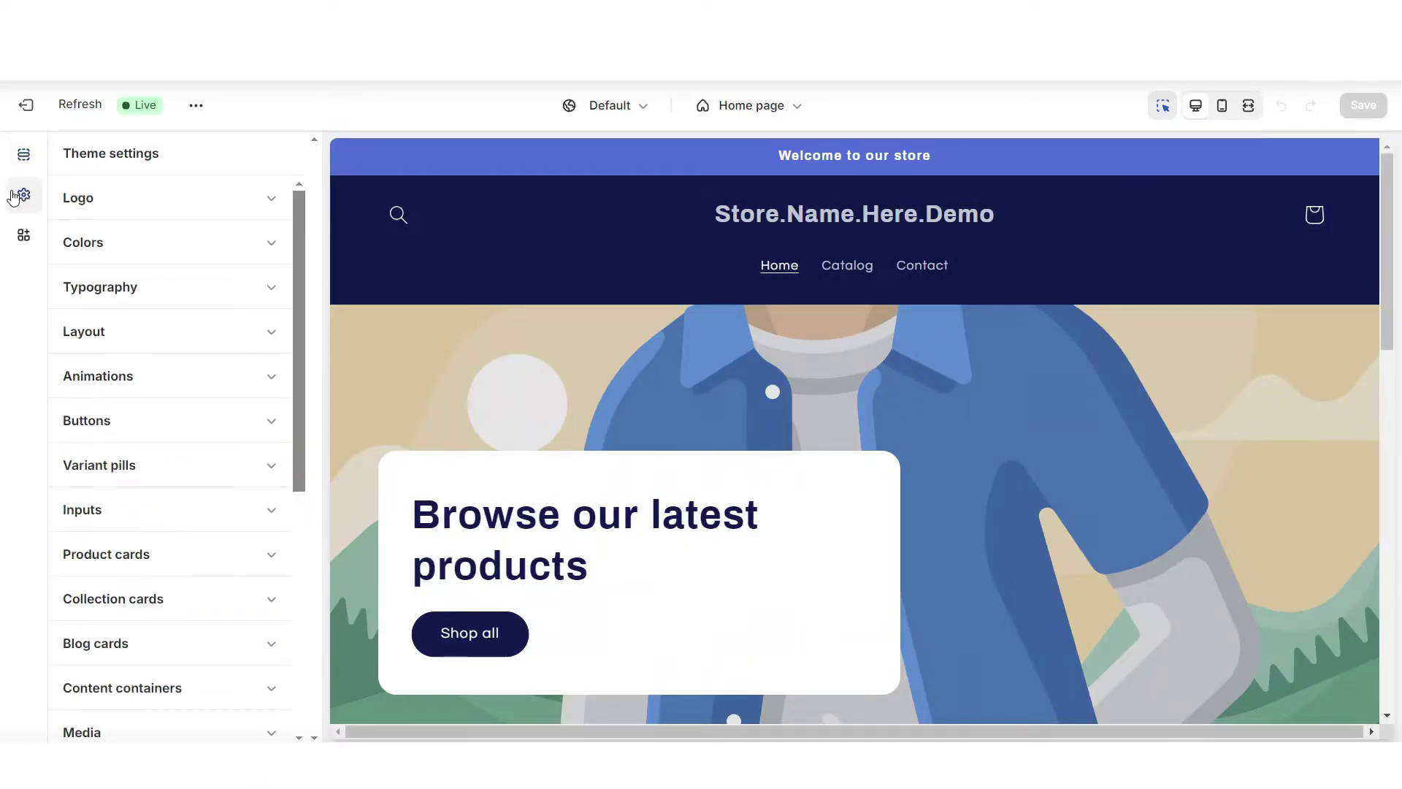
pyautogui.click(124, 245)
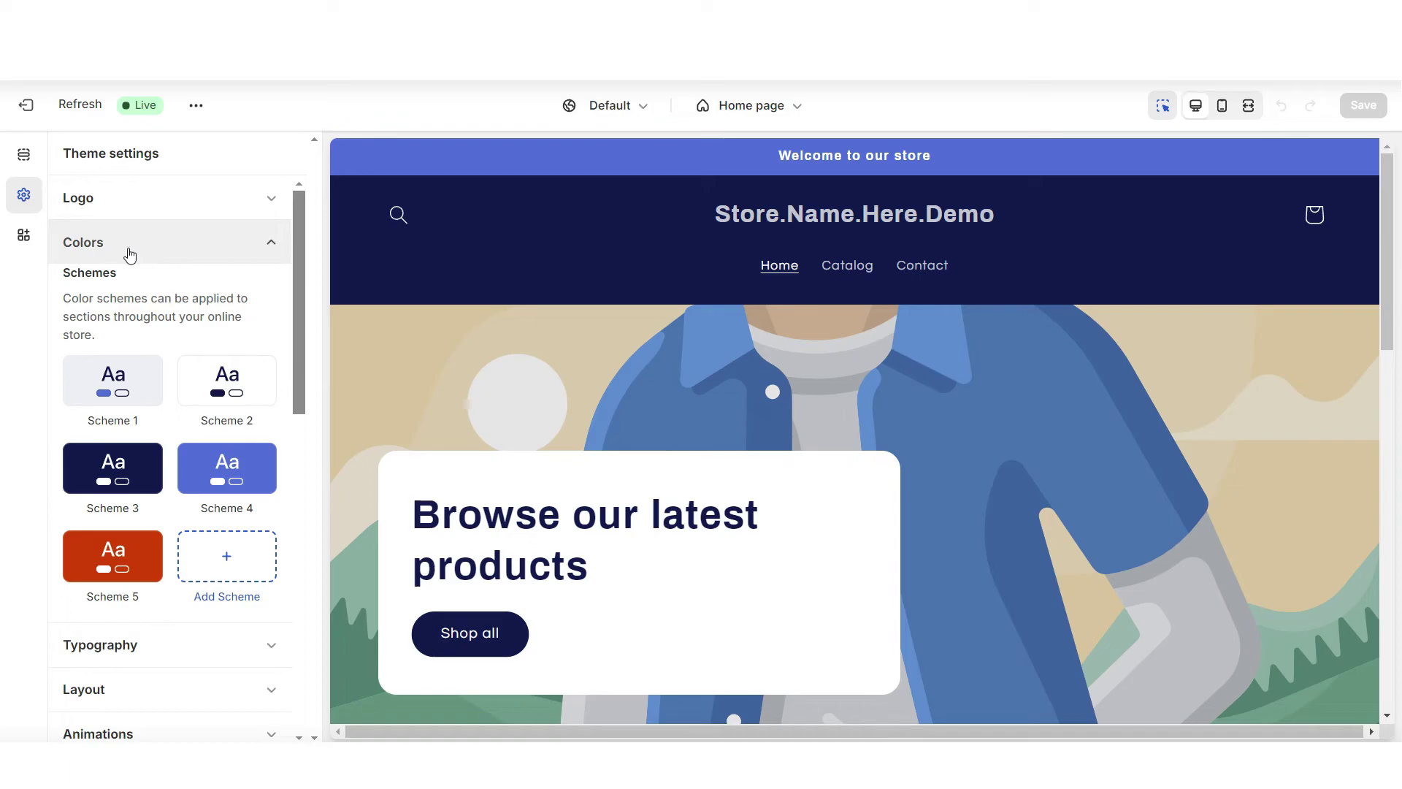
pyautogui.click(231, 561)
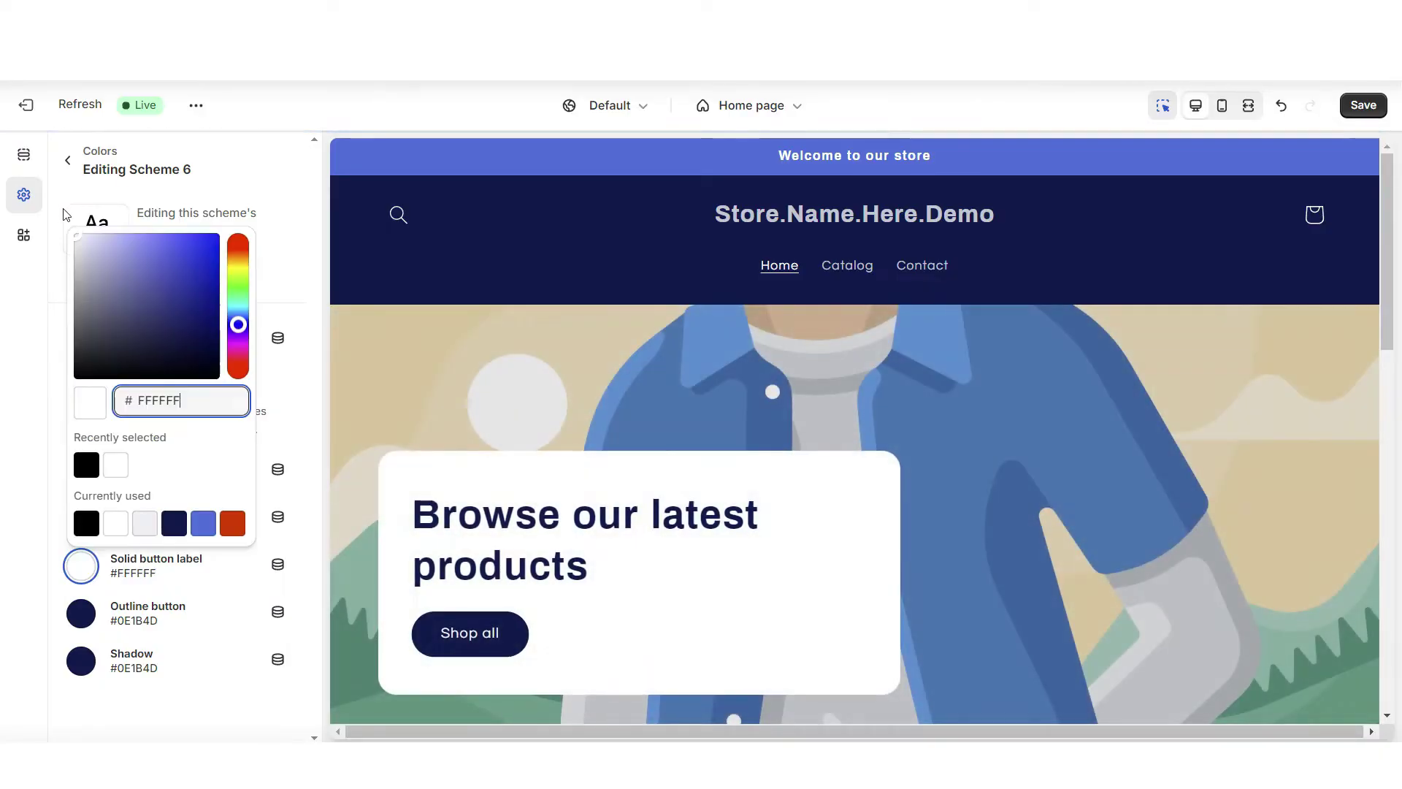
pyautogui.click(61, 208)
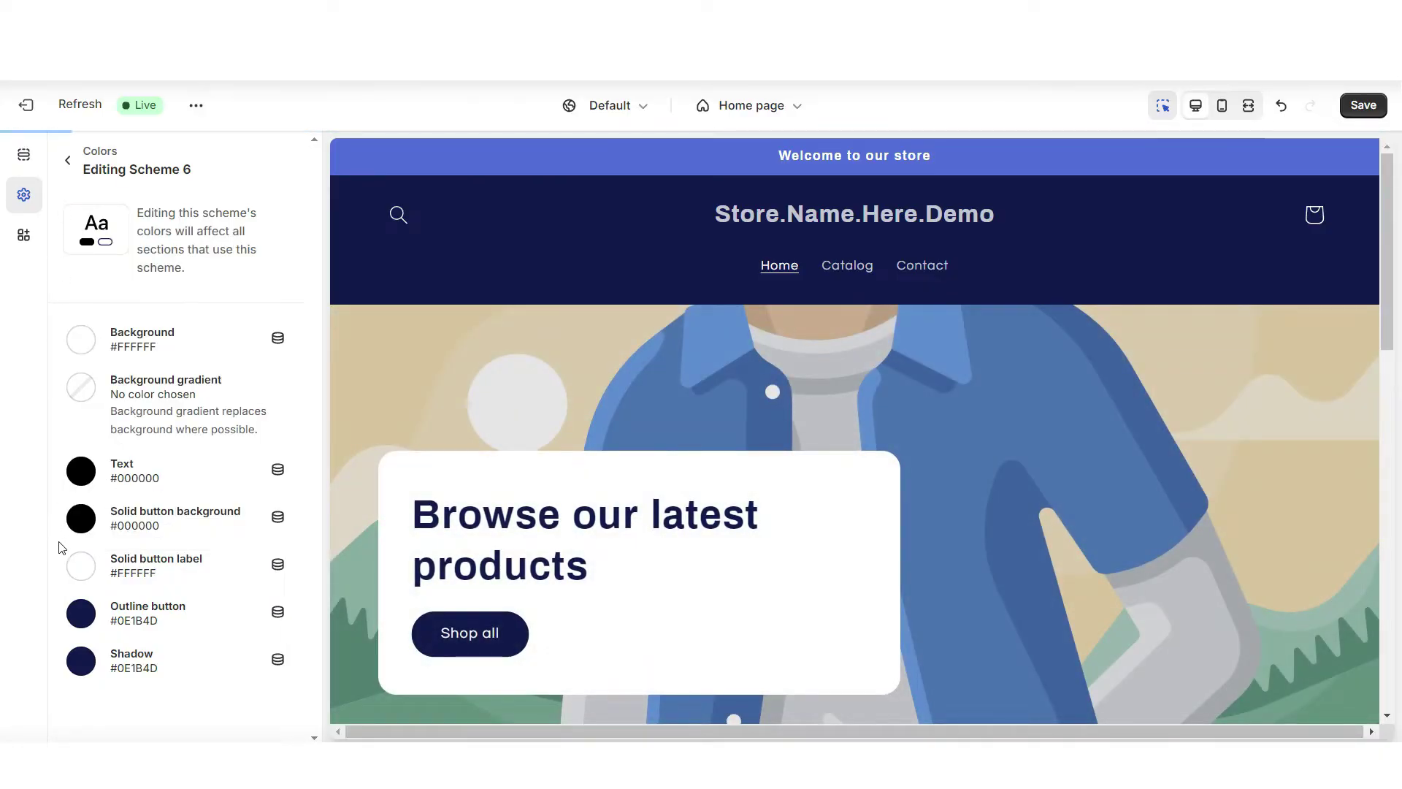
pyautogui.click(82, 616)
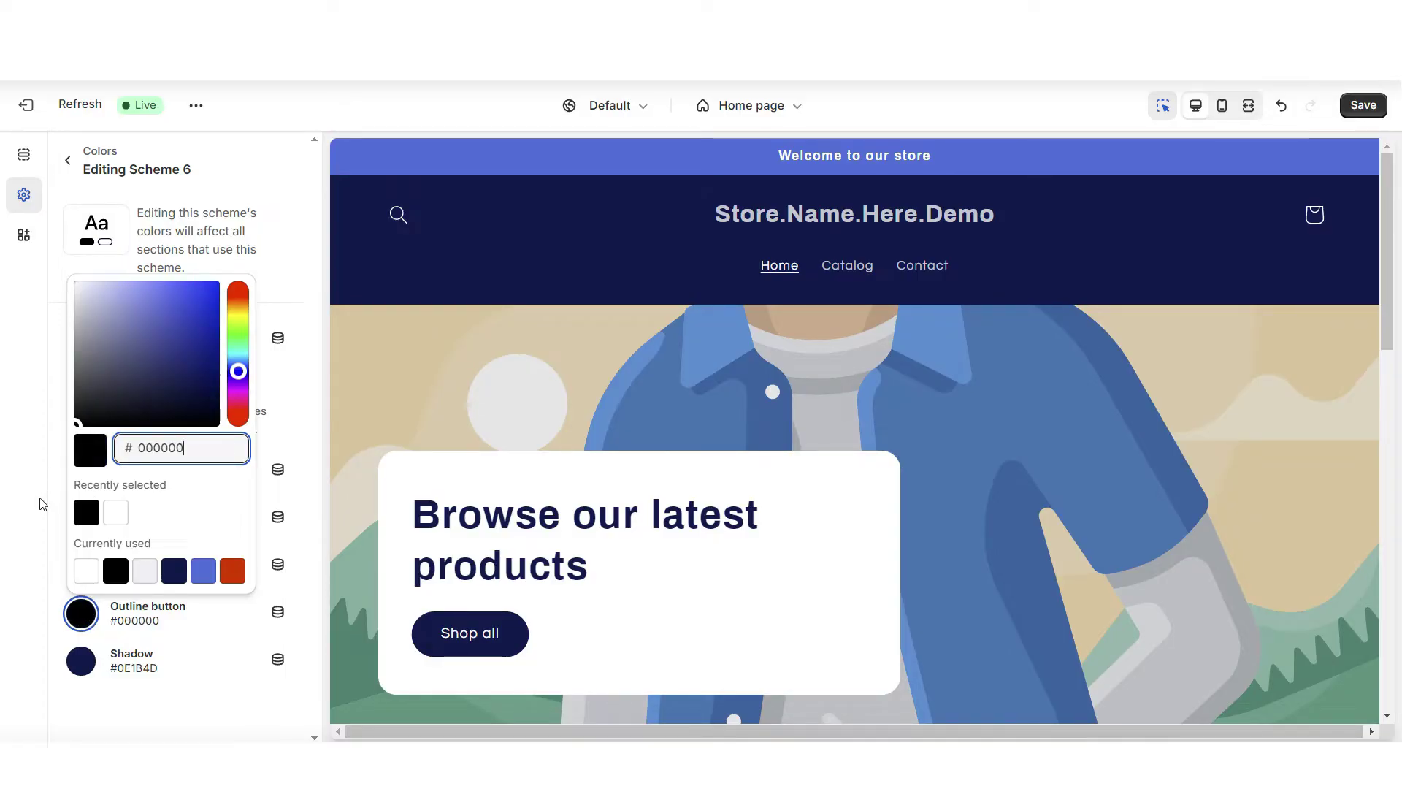
# Apply color Scheme 6 to the announcement bar and the header.
pyautogui.click(475, 168)
pyautogui.click(243, 296)
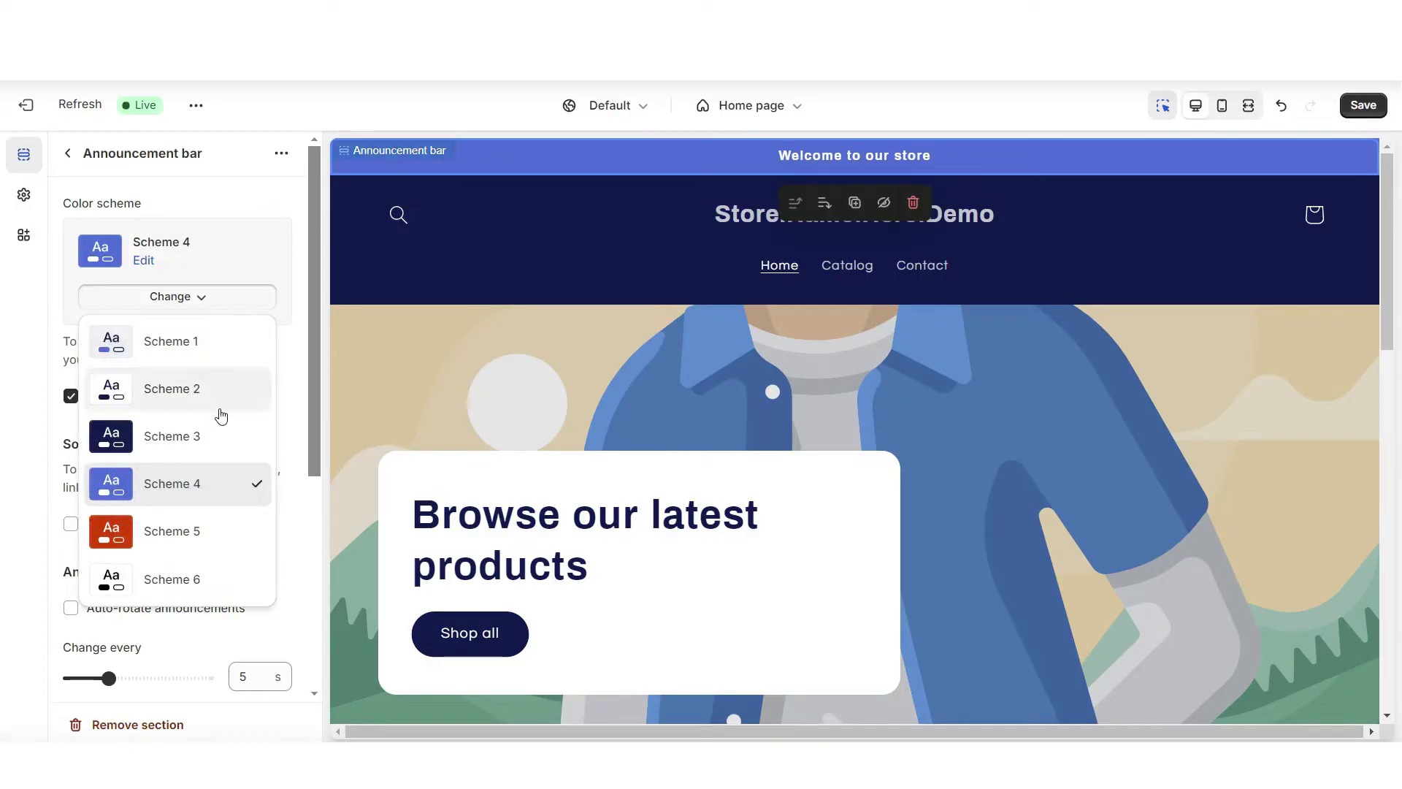
pyautogui.click(199, 575)
pyautogui.click(469, 261)
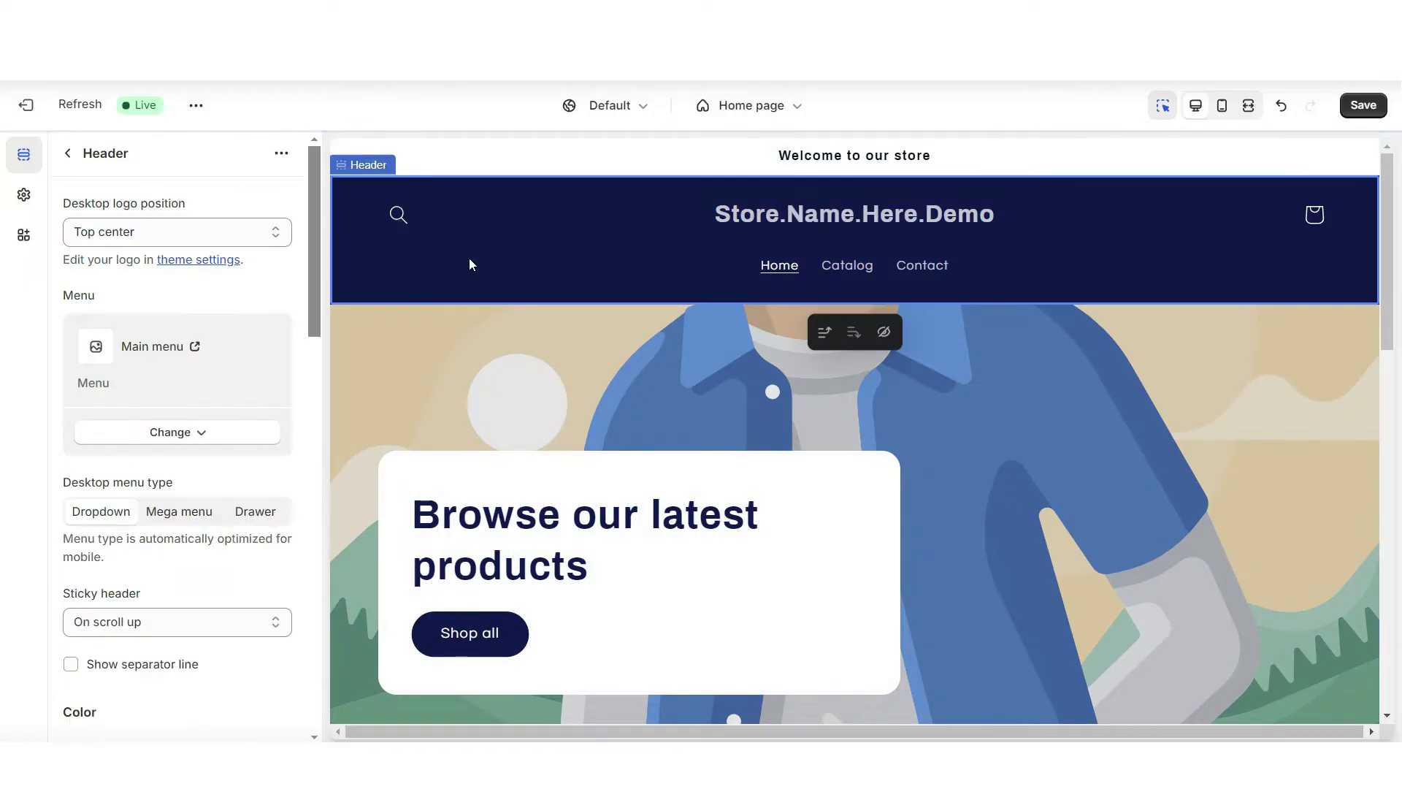
pyautogui.scroll(-5, 146, 365)
pyautogui.click(196, 475)
pyautogui.click(195, 439)
# Apply color Scheme 6 to the slideshow section.
pyautogui.click(453, 365)
pyautogui.scroll(-10, 231, 467)
pyautogui.click(231, 501)
pyautogui.click(230, 461)
# Apply color Scheme 6 to the email signup section and save the theme changes.
pyautogui.scroll(-15, 468, 438)
pyautogui.click(453, 409)
pyautogui.click(178, 280)
pyautogui.click(196, 570)
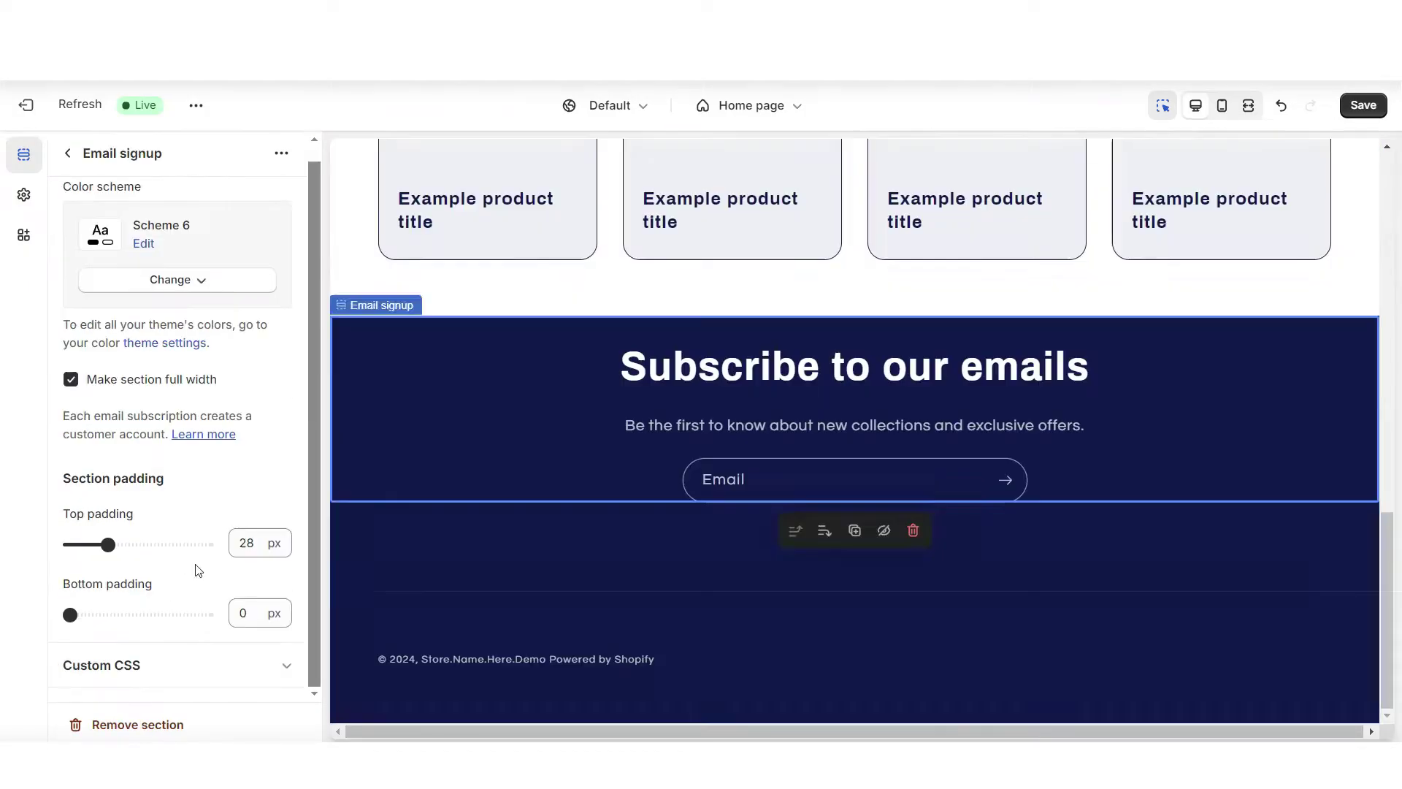
pyautogui.click(413, 555)
pyautogui.click(24, 195)
pyautogui.click(1363, 106)
pyautogui.scroll(10, 713, 352)
pyautogui.scroll(3, 712, 351)
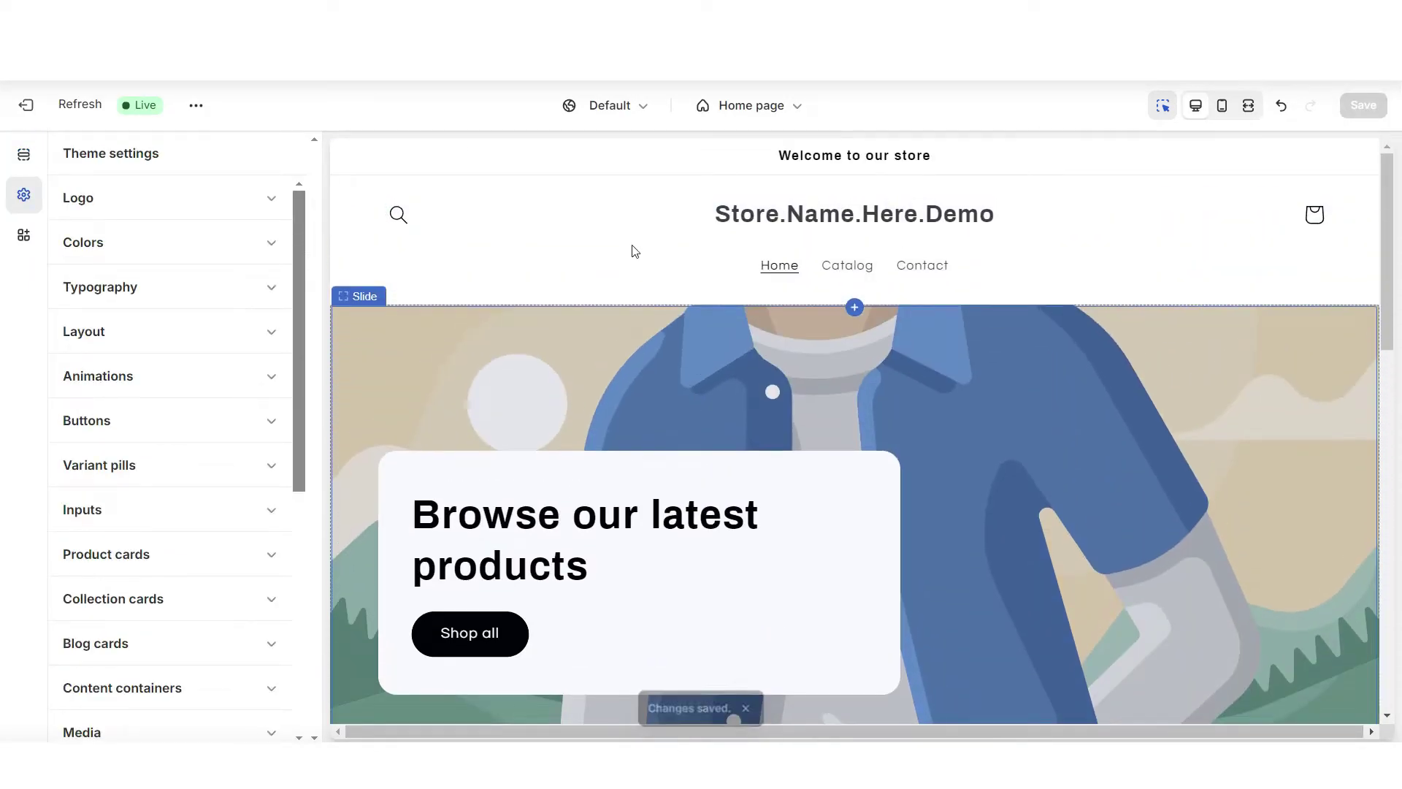
# Set the header's desktop logo position to Middle center and its desktop menu type to Drawer.
pyautogui.click(593, 242)
pyautogui.click(141, 231)
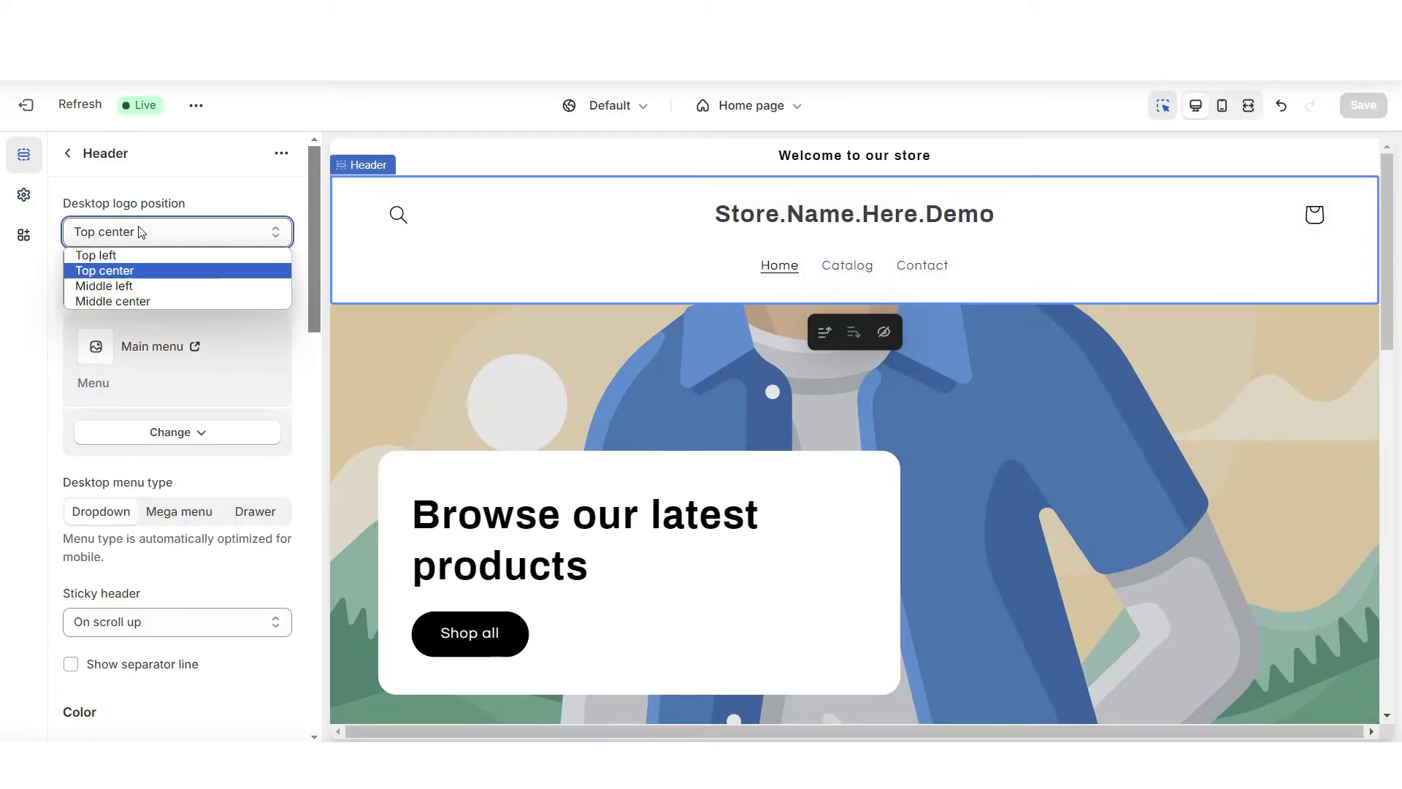
pyautogui.click(136, 300)
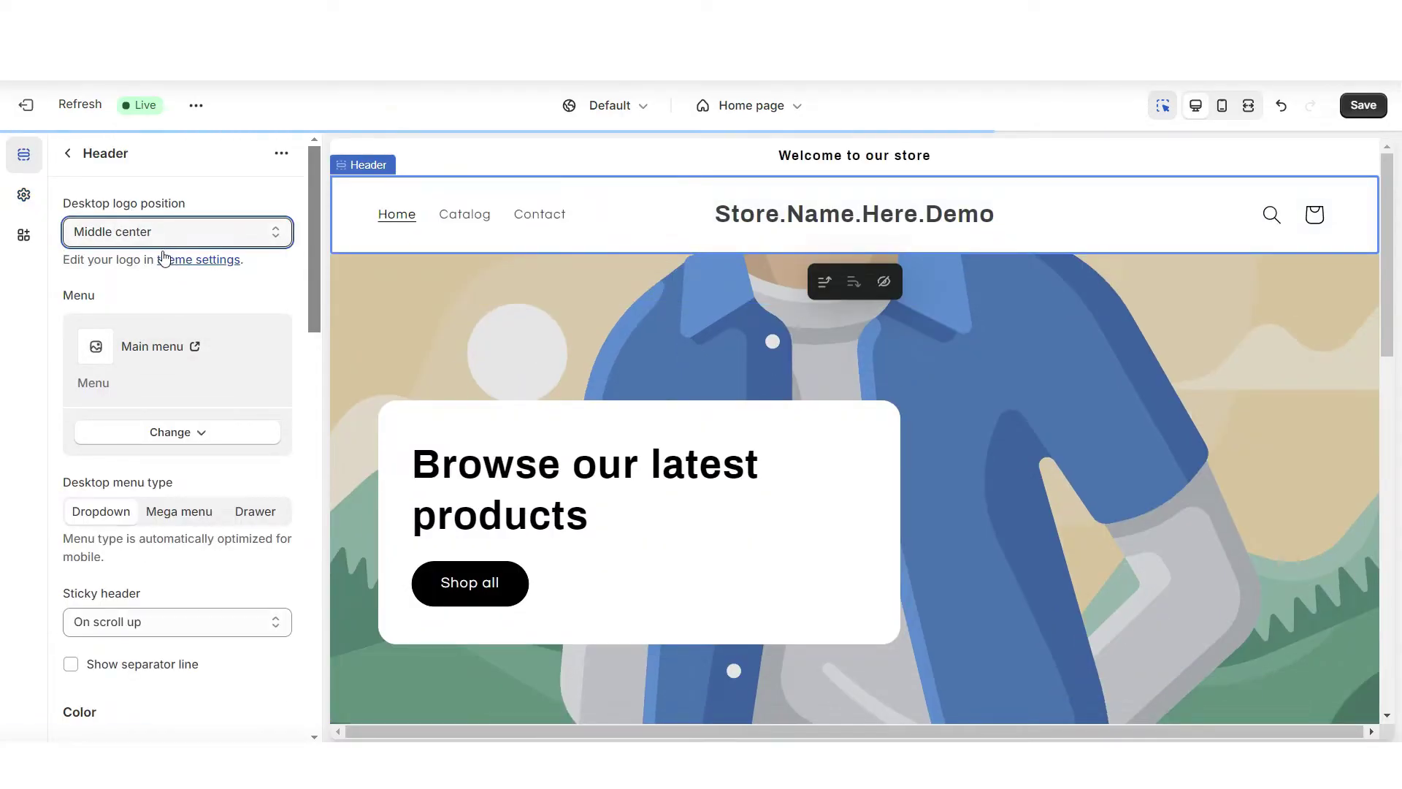
pyautogui.scroll(-1, 237, 221)
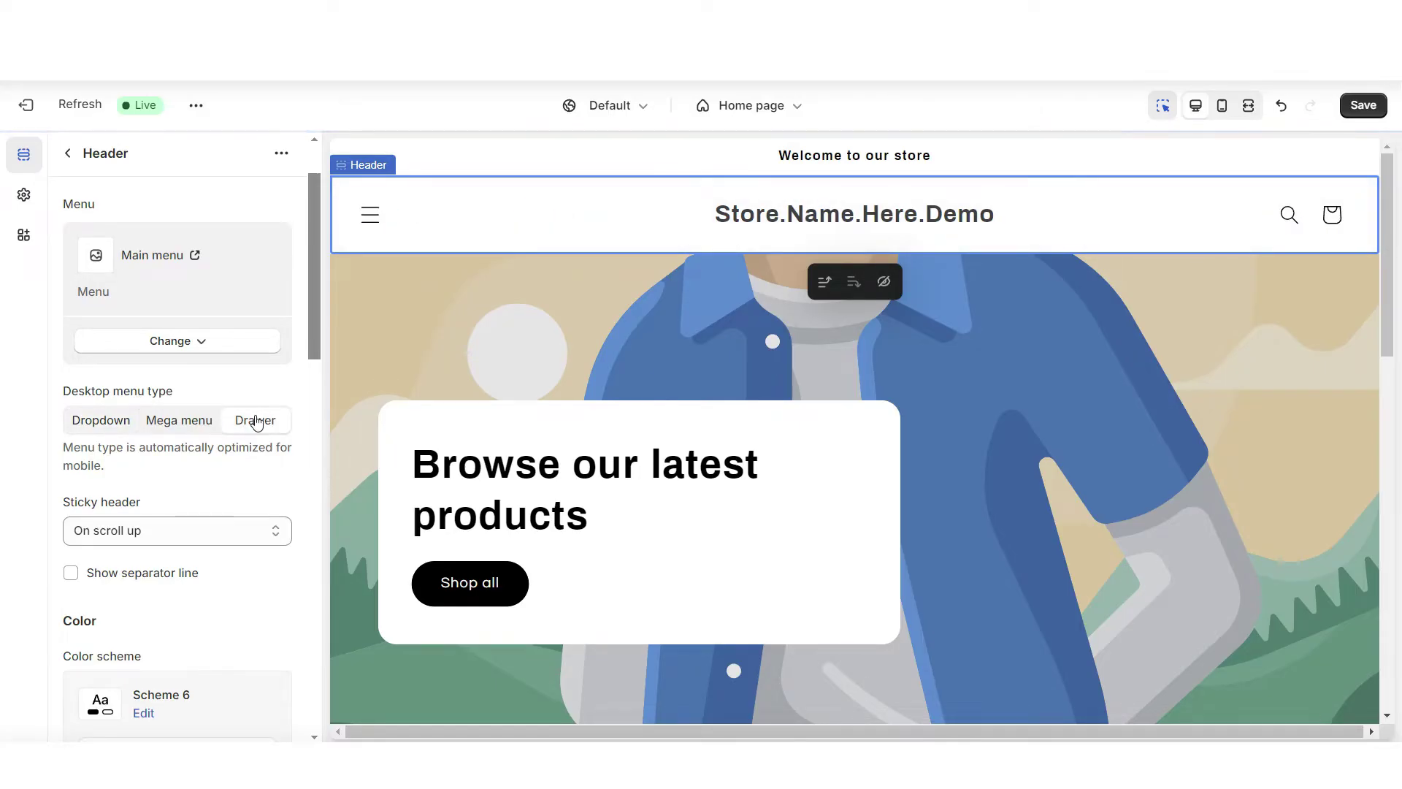
# Set the announcement bar's text to "FREE SHIPPING ON ORDERS OVER $80".
pyautogui.click(492, 160)
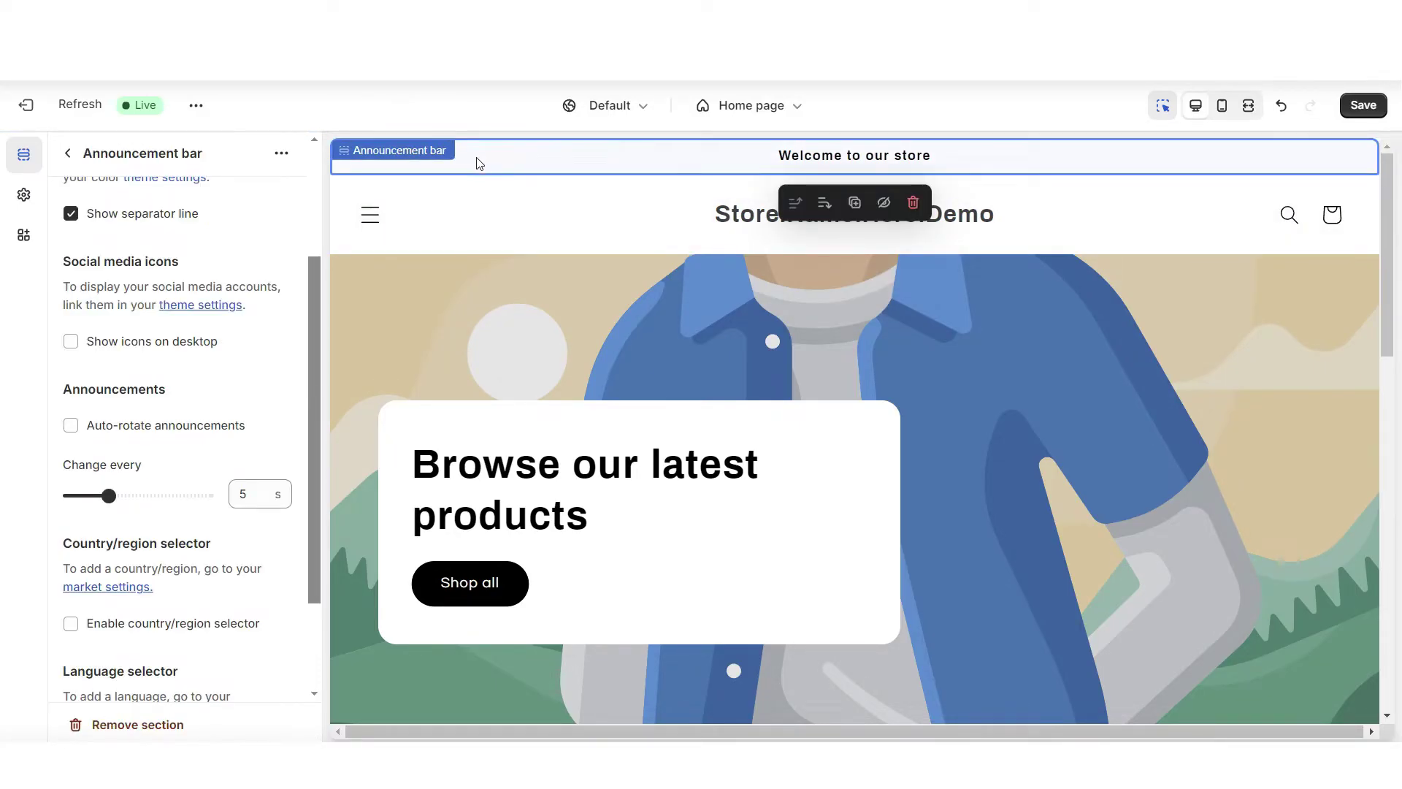
pyautogui.click(68, 153)
pyautogui.click(194, 263)
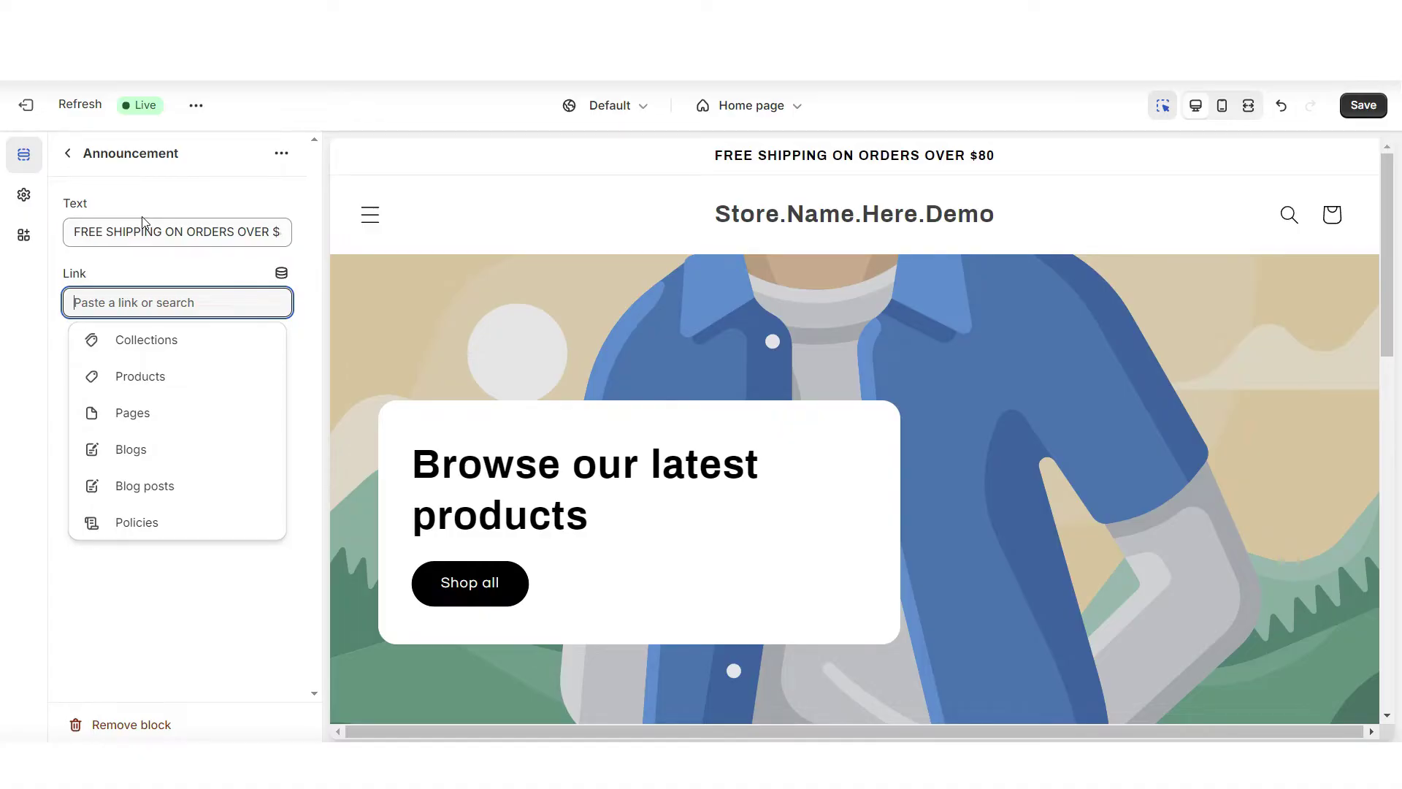
# Remove the announcement bar section from the home page header.
pyautogui.click(68, 153)
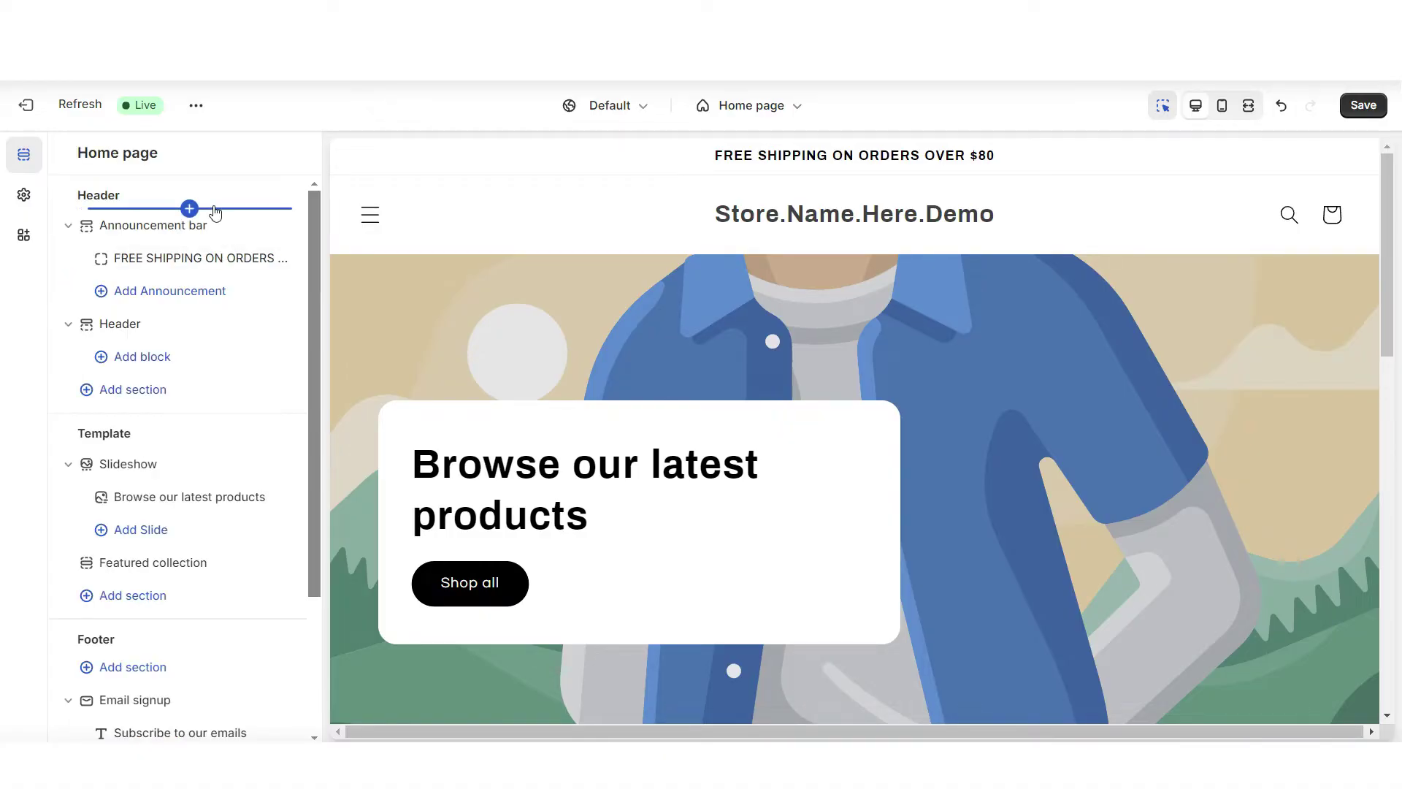
pyautogui.click(255, 225)
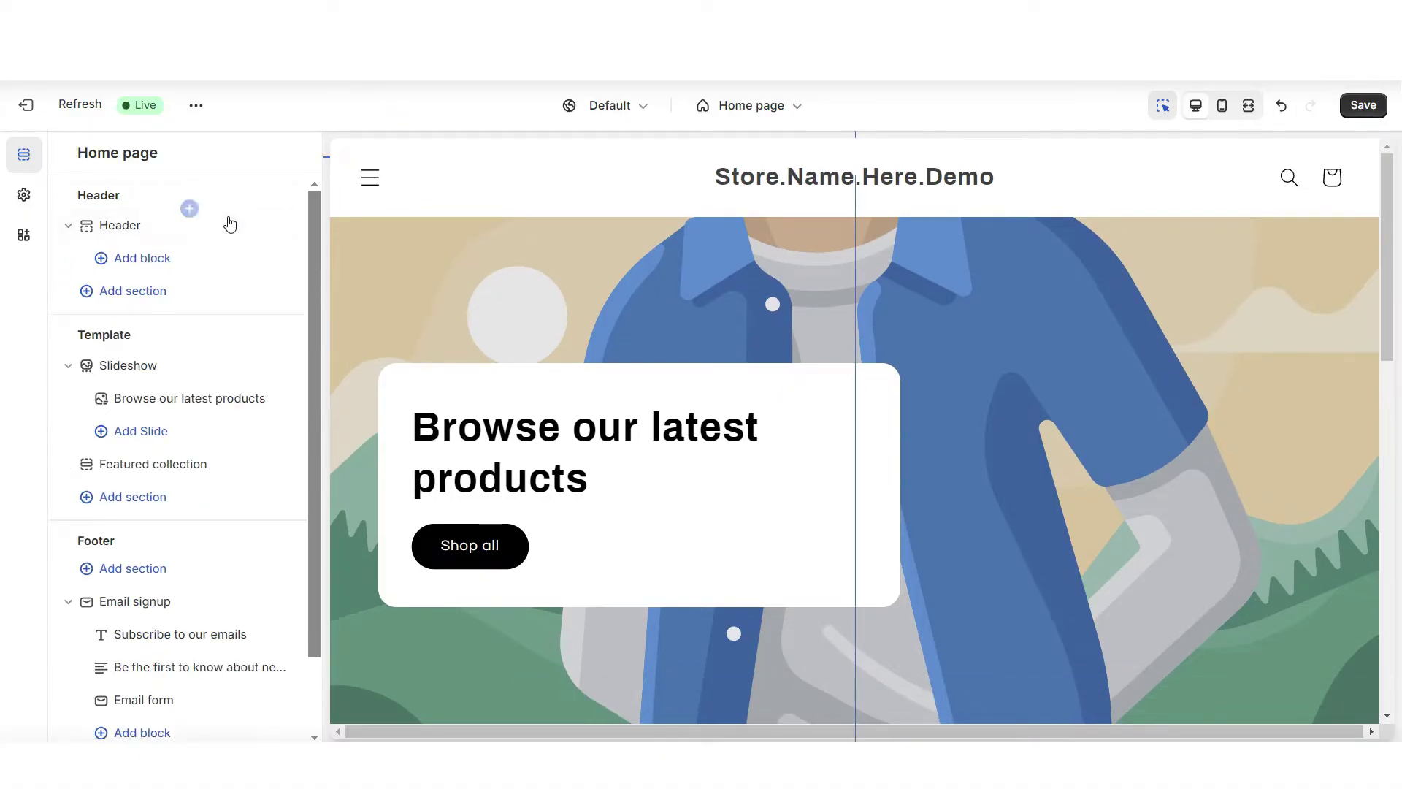
# Add the "The Travel Box Beauty Box" image as the store logo and increase its desktop width.
pyautogui.click(24, 195)
pyautogui.click(121, 202)
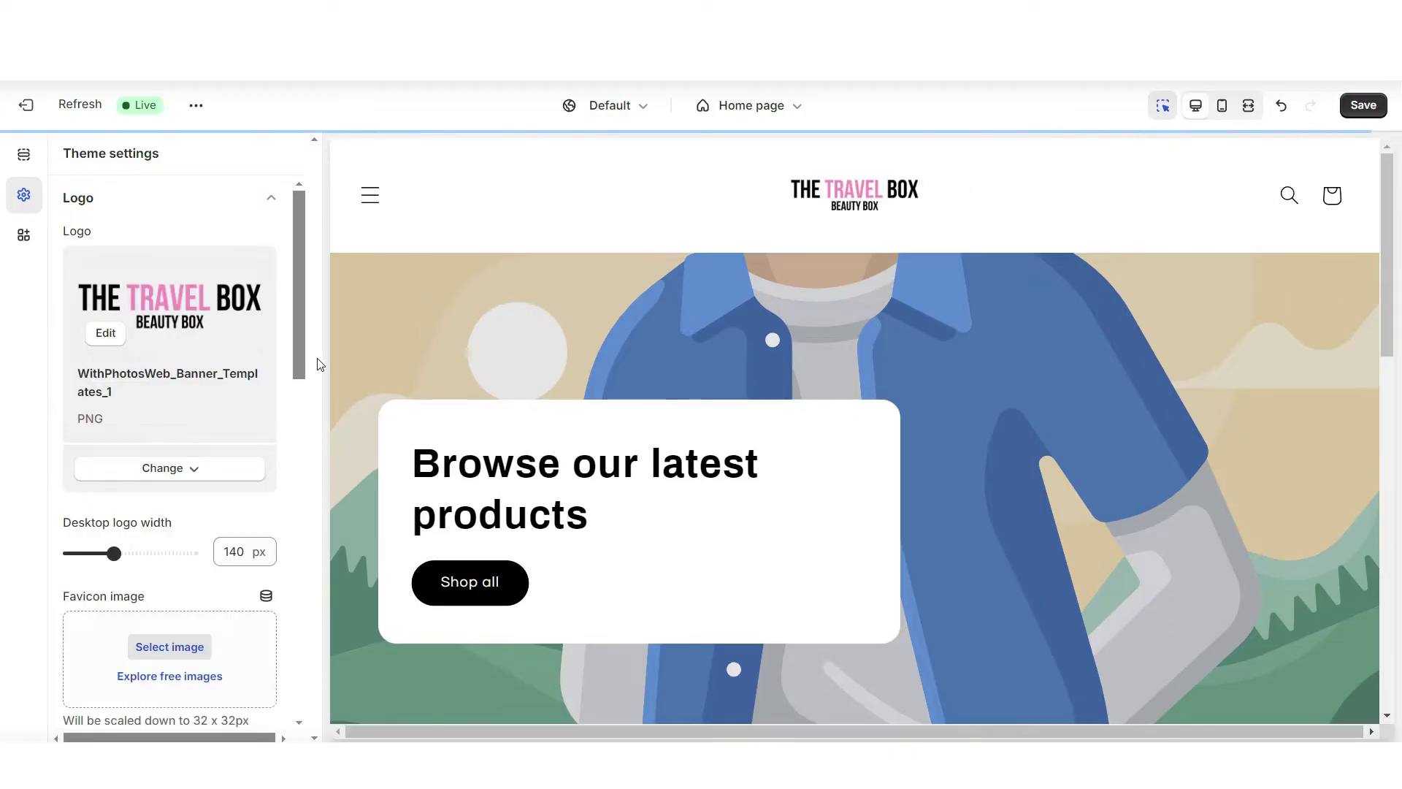
pyautogui.moveTo(114, 553); pyautogui.dragTo(144, 553)
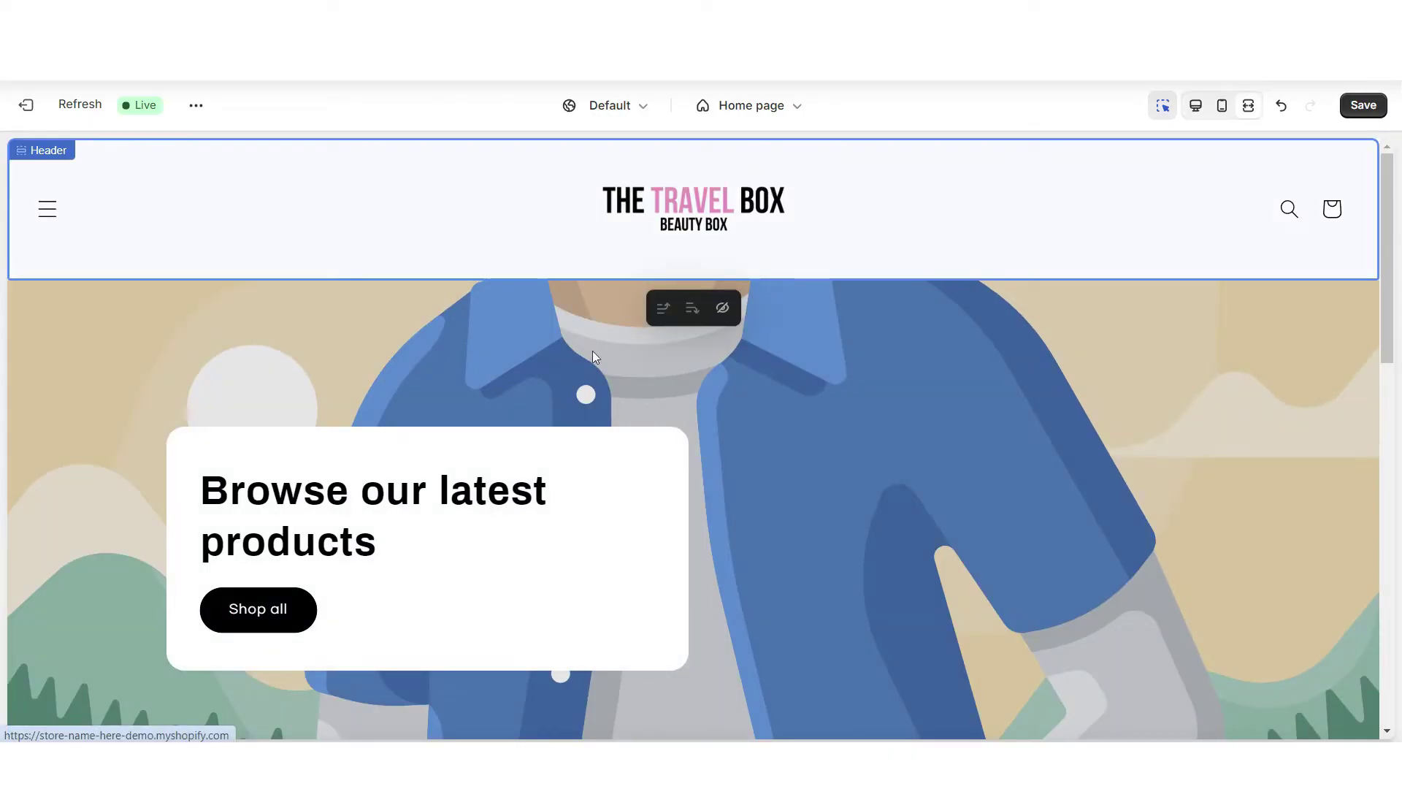
# Test the drawer menu in the full-width preview by visiting the Catalog and Contact pages.
pyautogui.click(58, 217)
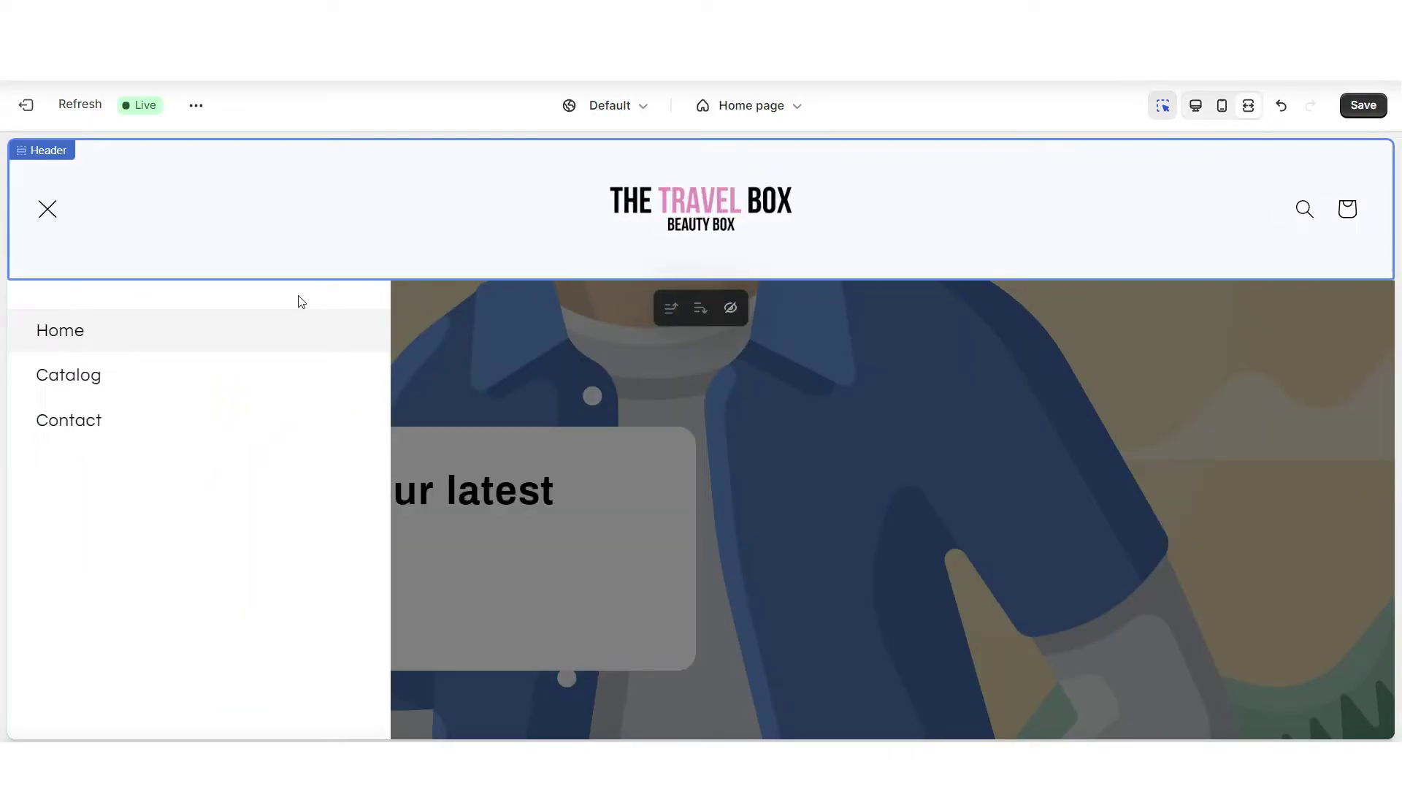
pyautogui.click(232, 376)
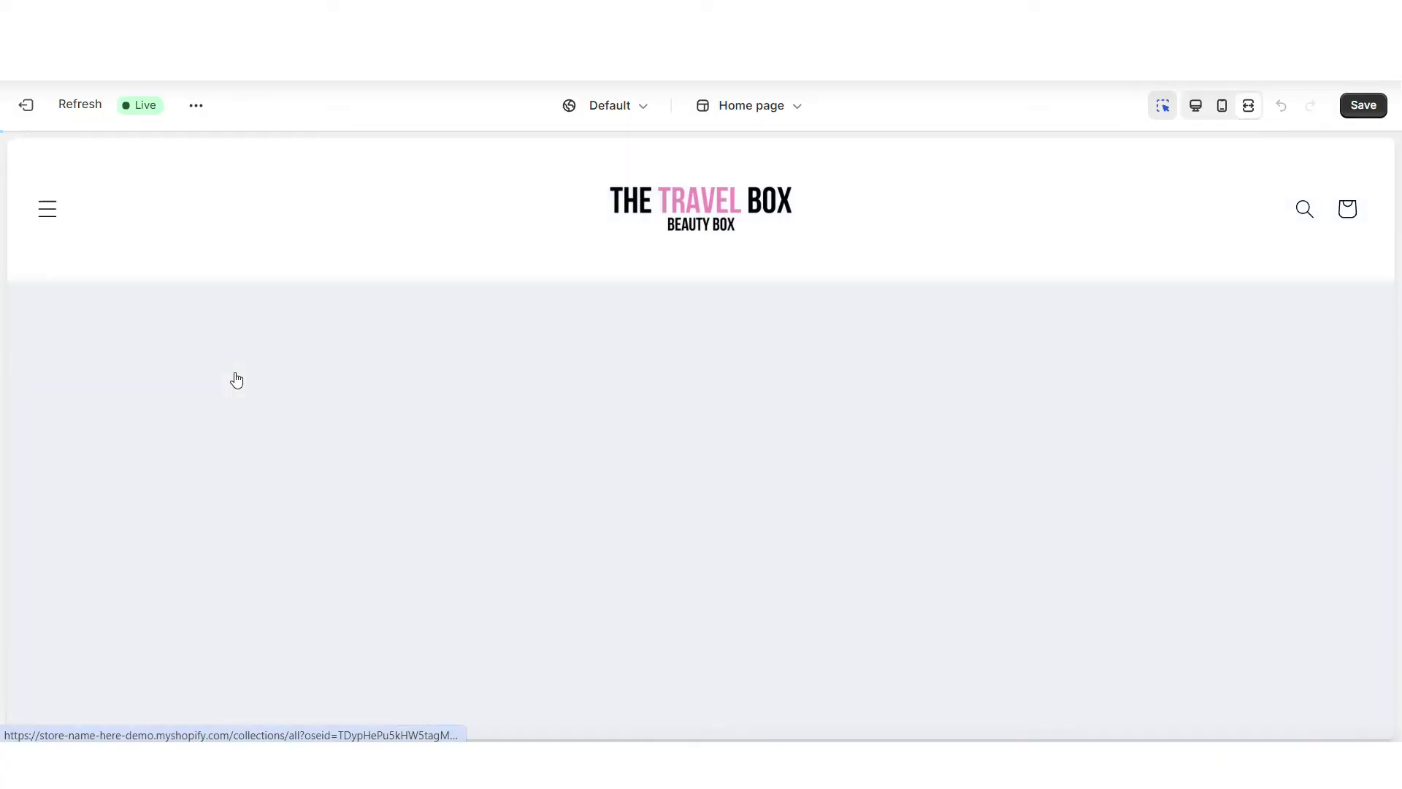
pyautogui.moveTo(1390, 260)
pyautogui.mouseDown()
pyautogui.moveTo(1398, 383)
pyautogui.moveTo(1396, 273)
pyautogui.mouseUp()
pyautogui.click(112, 428)
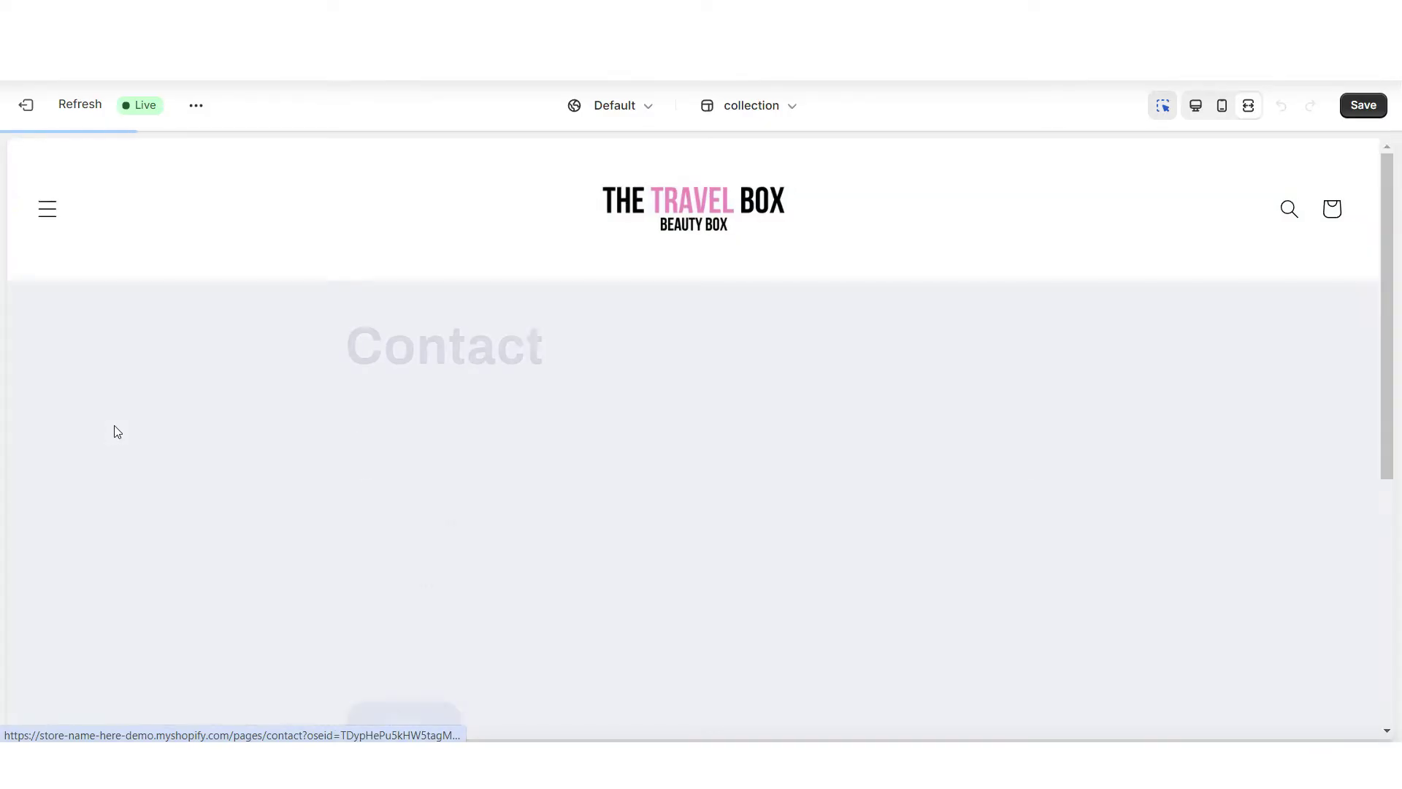
# Apply color scheme 6 to the Contact Form section and hide the Page title section above it.
pyautogui.moveTo(1391, 223); pyautogui.dragTo(1394, 186)
pyautogui.click(214, 505)
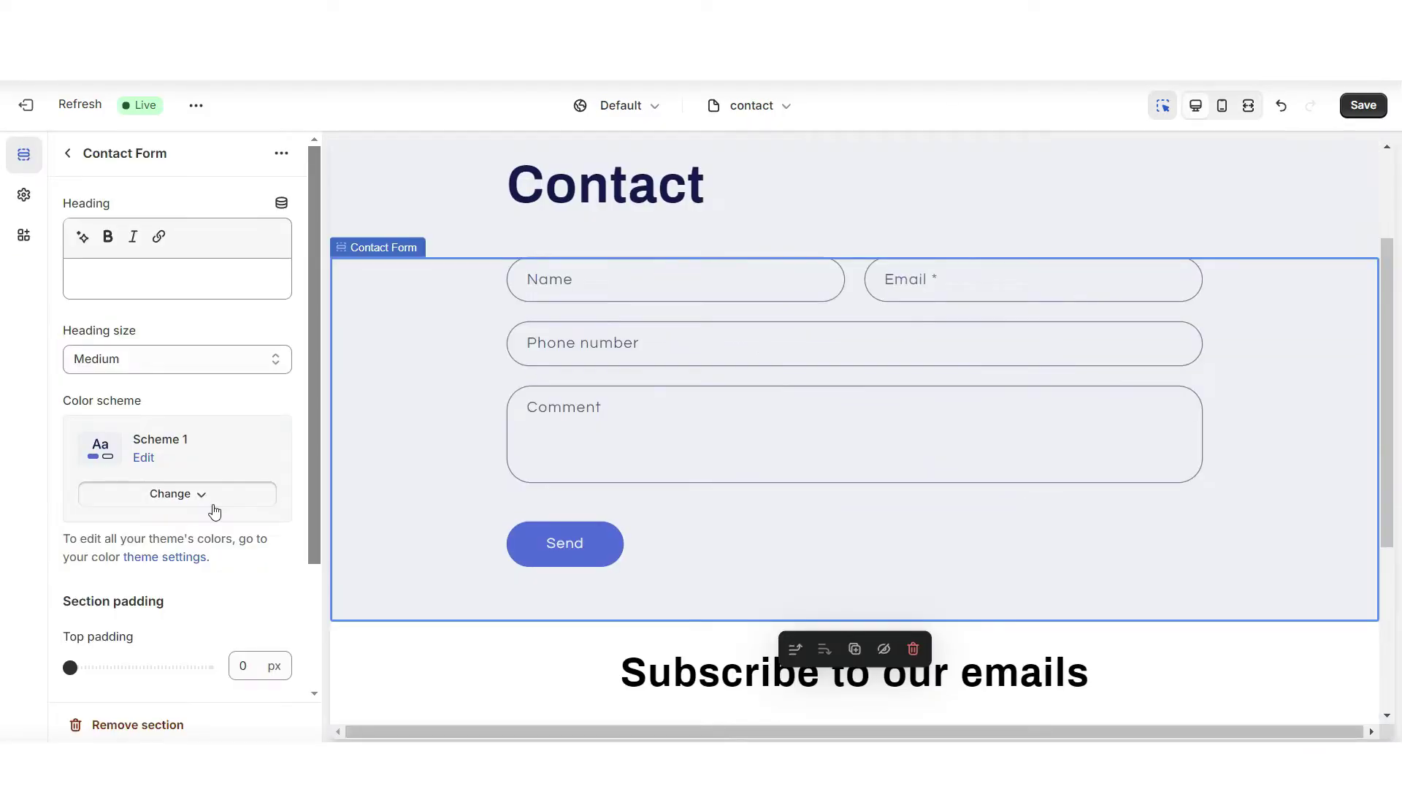
pyautogui.click(214, 511)
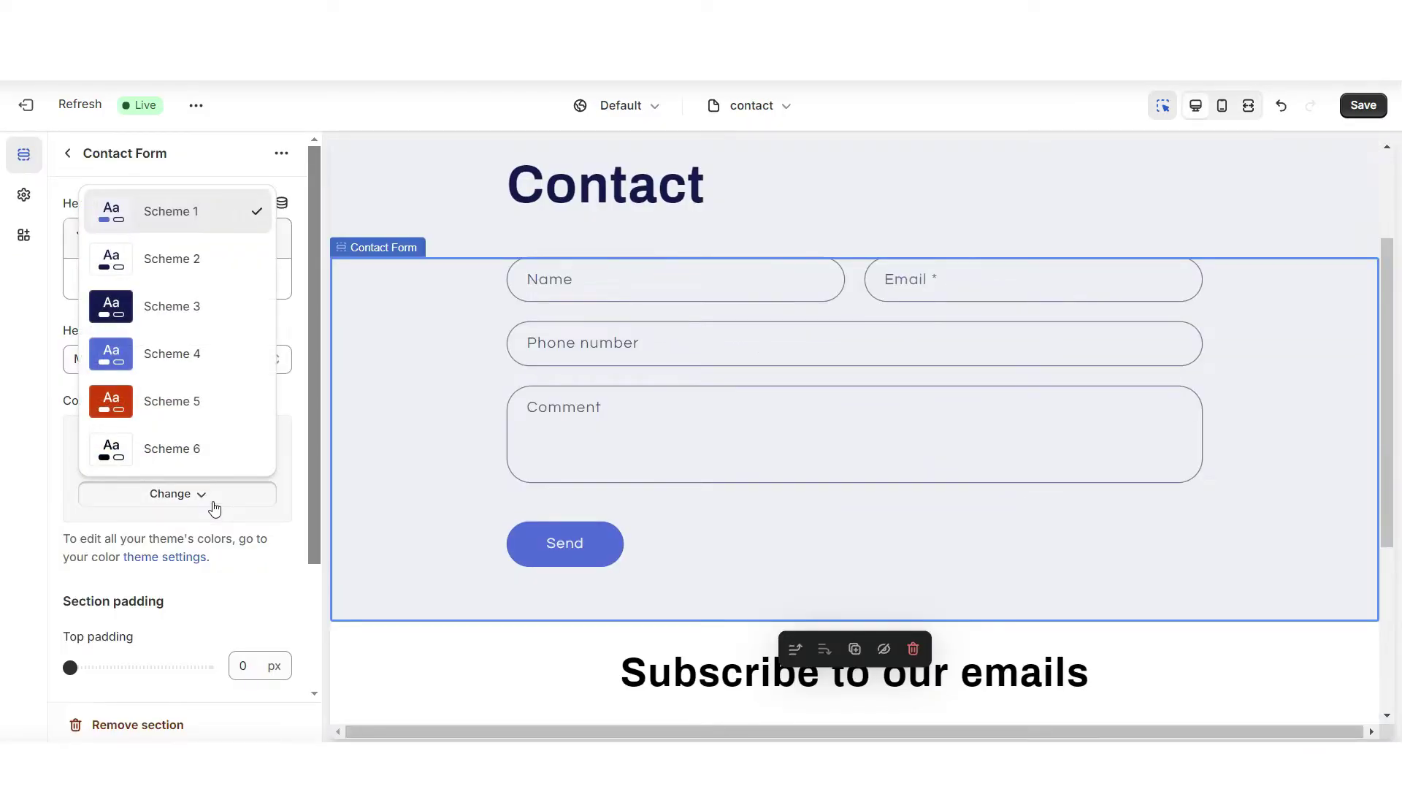
pyautogui.click(204, 452)
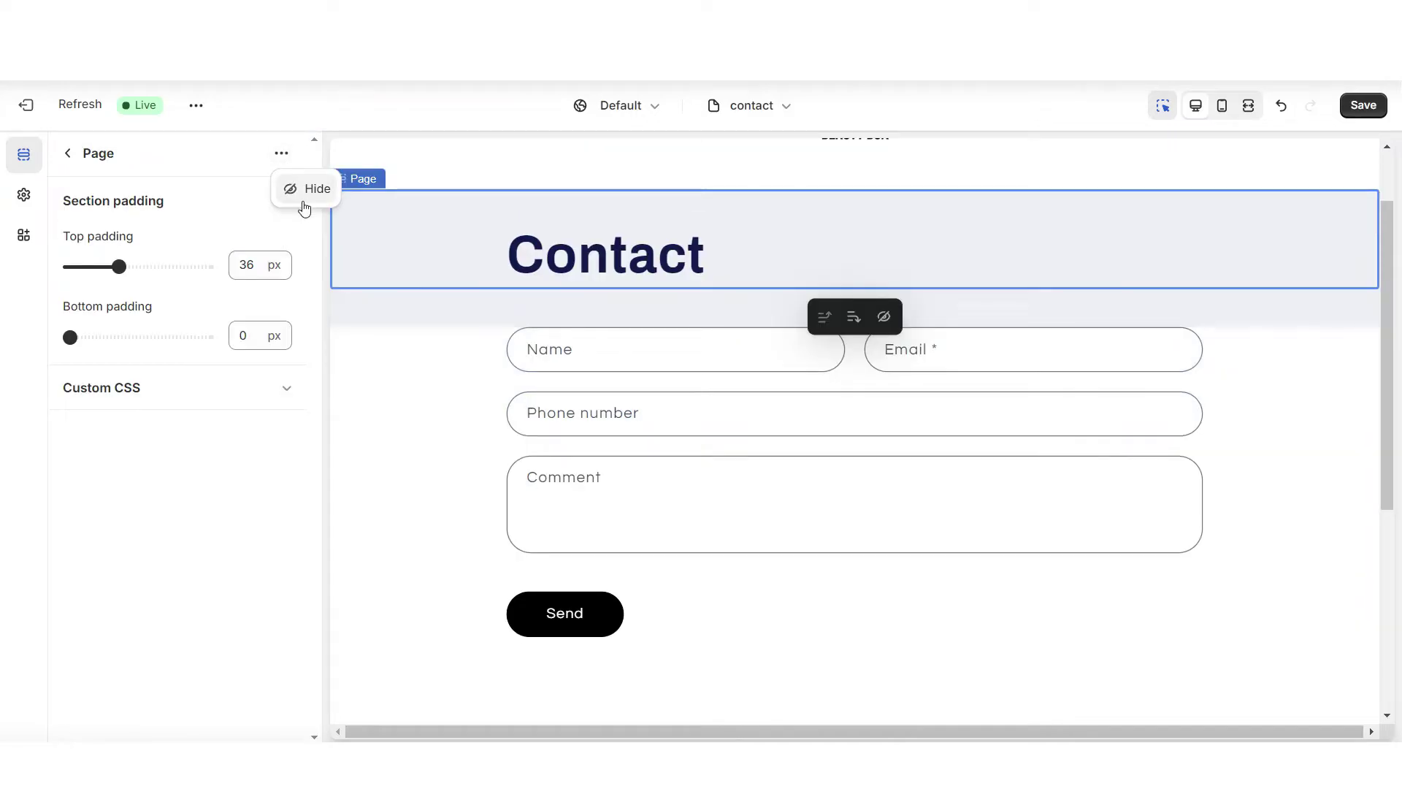
pyautogui.click(306, 203)
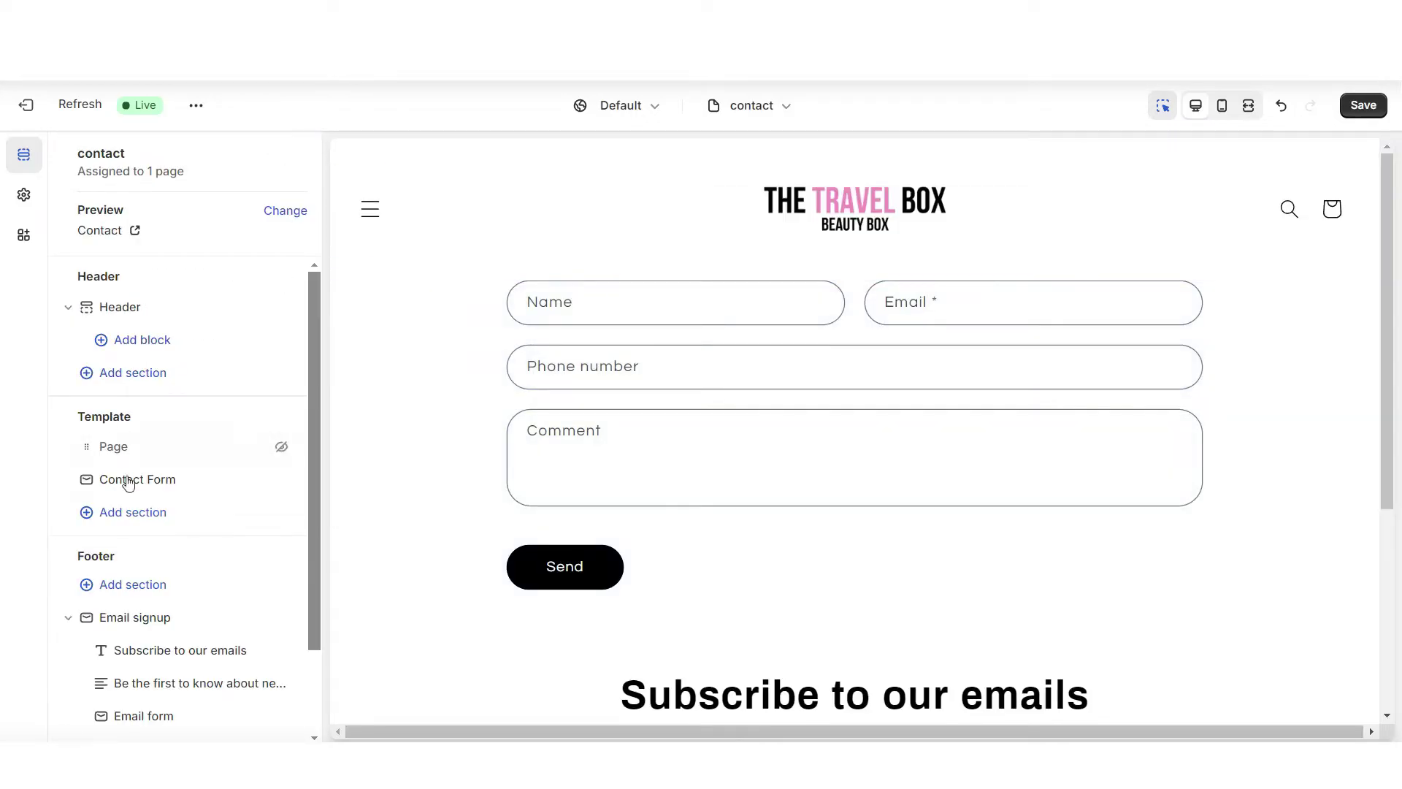
# Add a Rich text section to the contact page template and apply color scheme 6 to it.
pyautogui.click(131, 516)
pyautogui.scroll(-1, 401, 394)
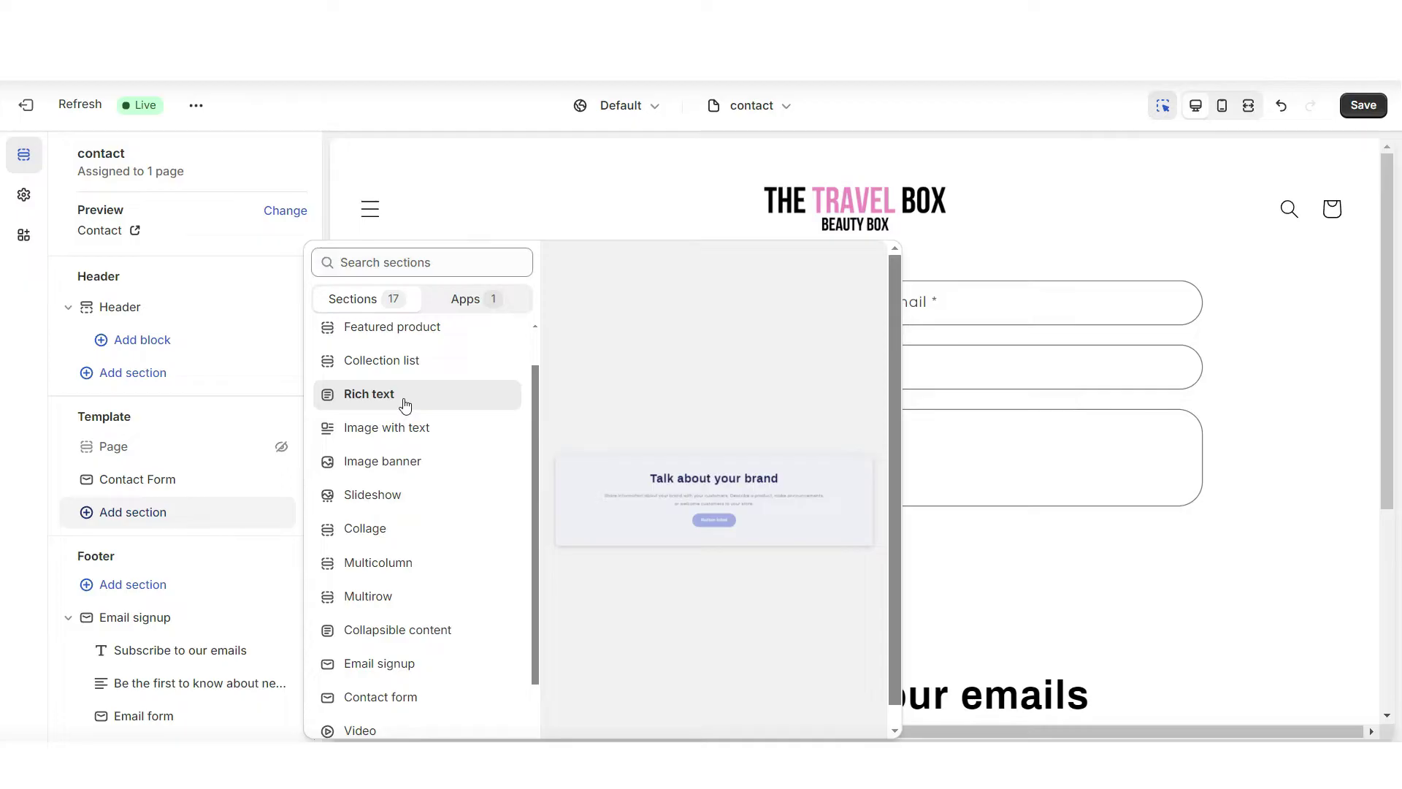
pyautogui.click(394, 403)
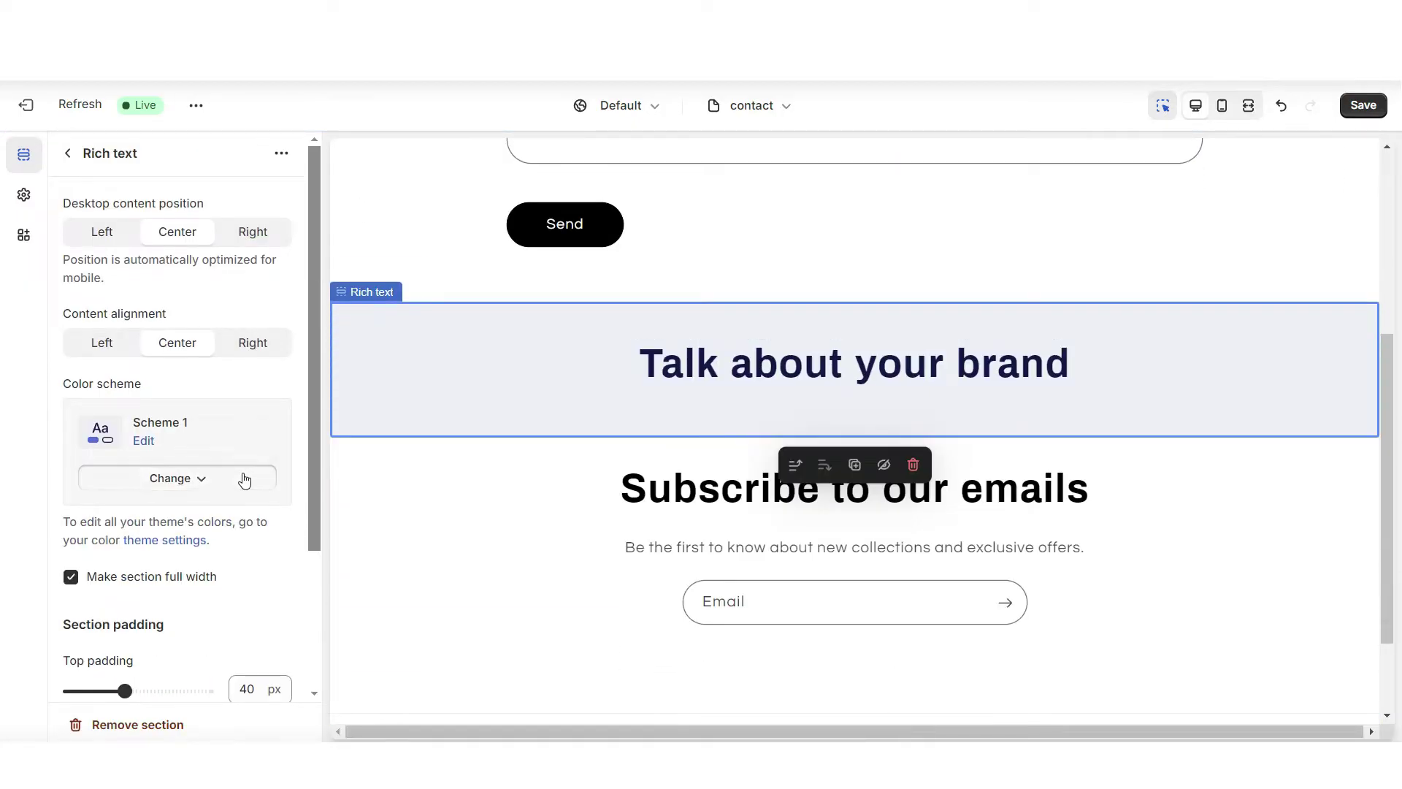
pyautogui.click(244, 478)
pyautogui.click(226, 444)
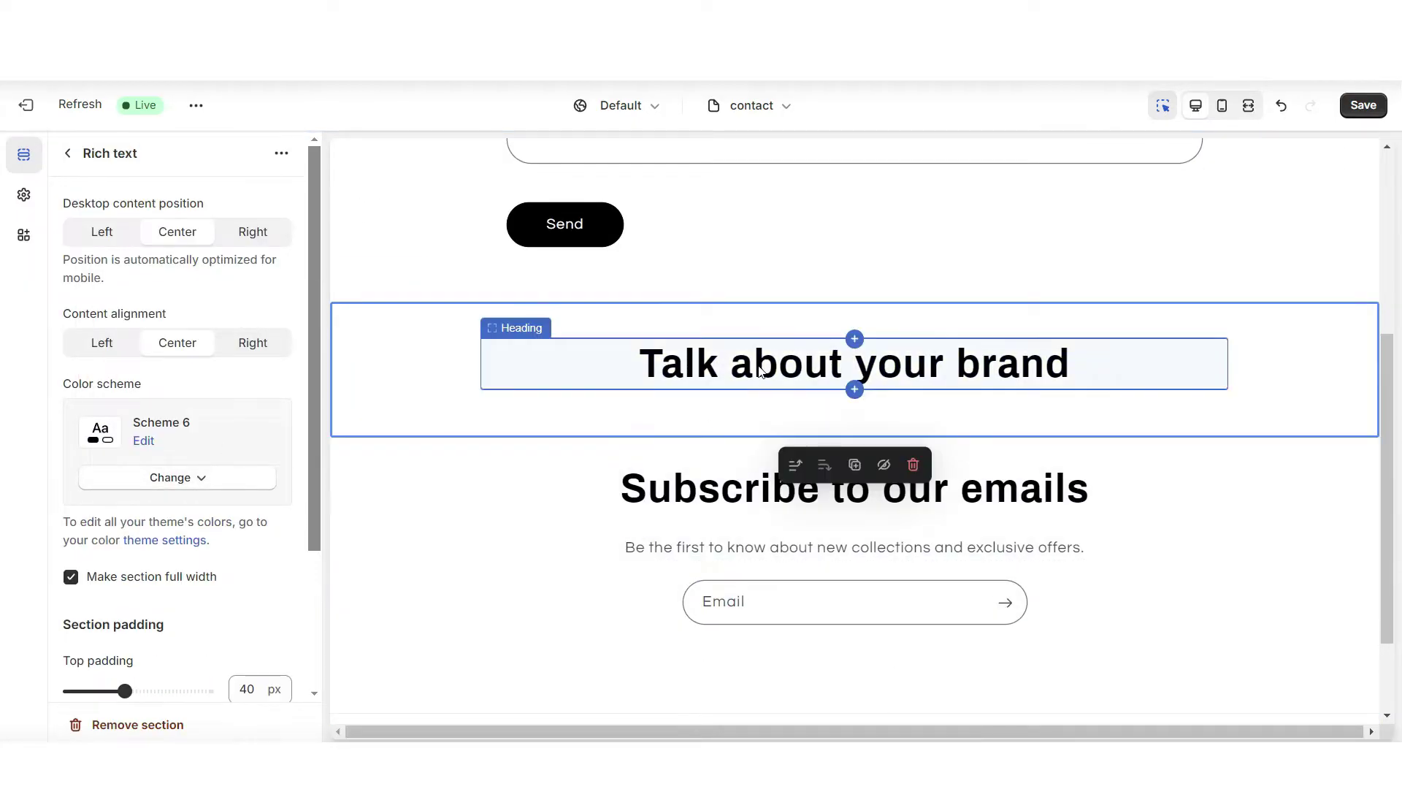
# Set the rich text heading to "CONTACT US" and move its section above the Contact Form.
pyautogui.click(759, 372)
pyautogui.tripleClick(151, 283)
pyautogui.write('CONTACT US')
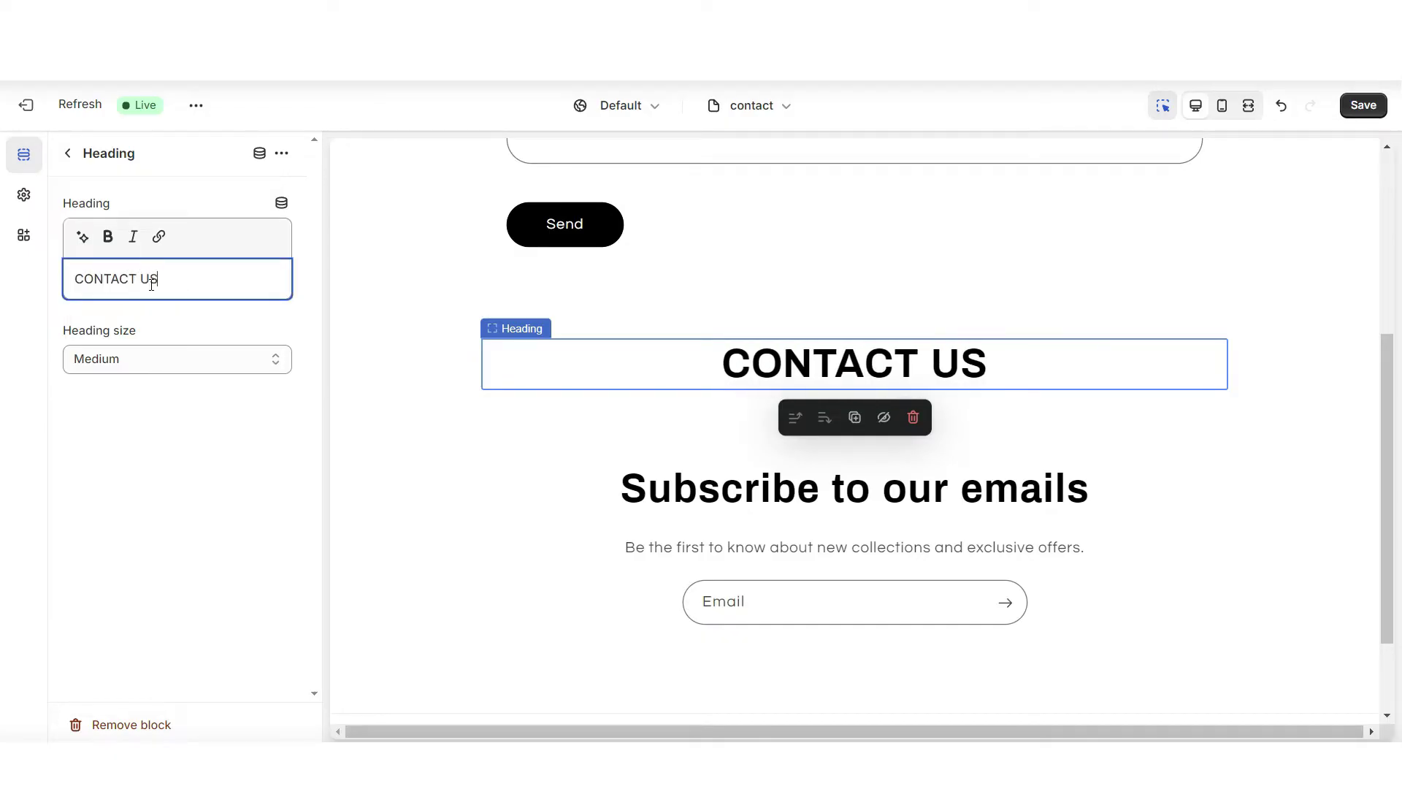
pyautogui.click(68, 153)
pyautogui.moveTo(91, 518); pyautogui.dragTo(91, 490)
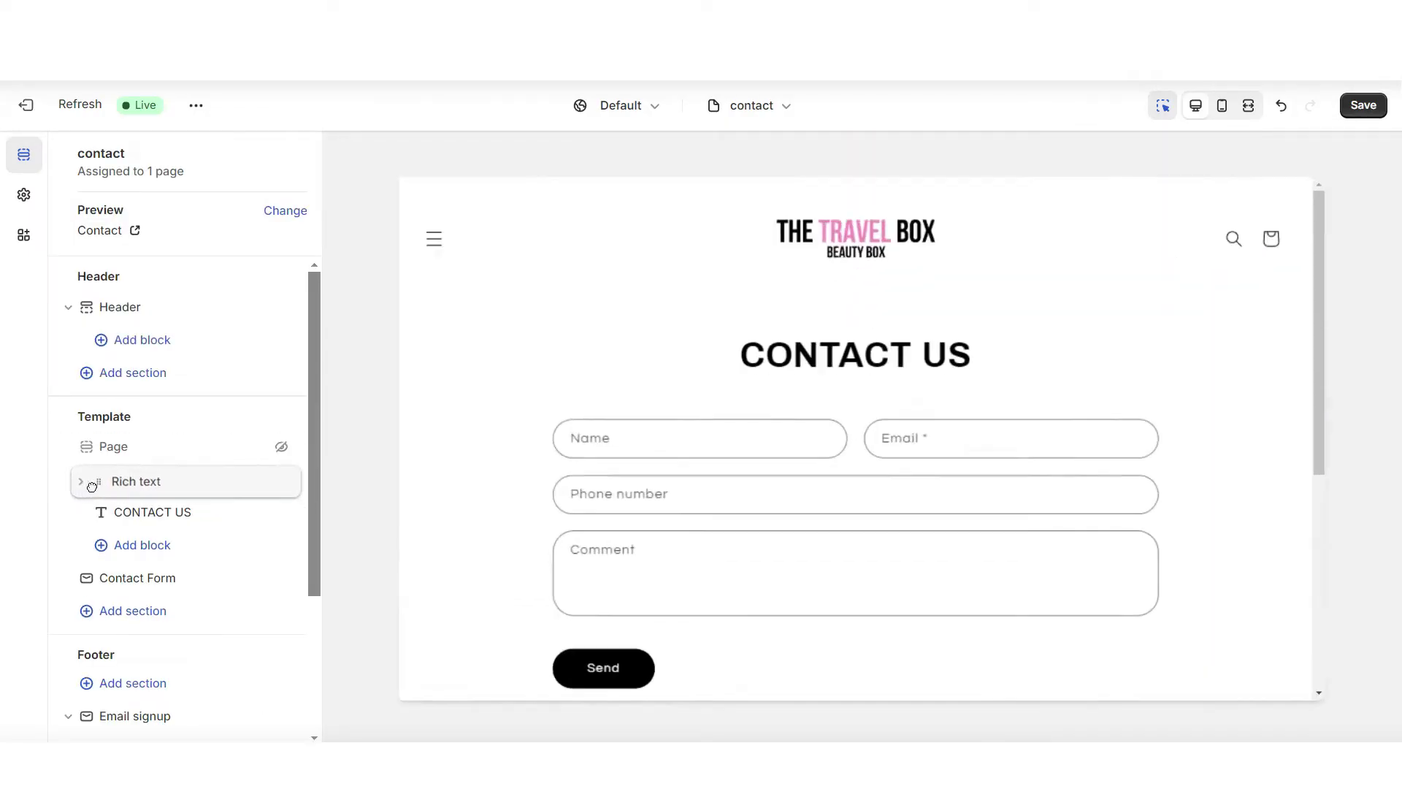
# Remove the Email signup section from the footer area of the contact page.
pyautogui.click(201, 419)
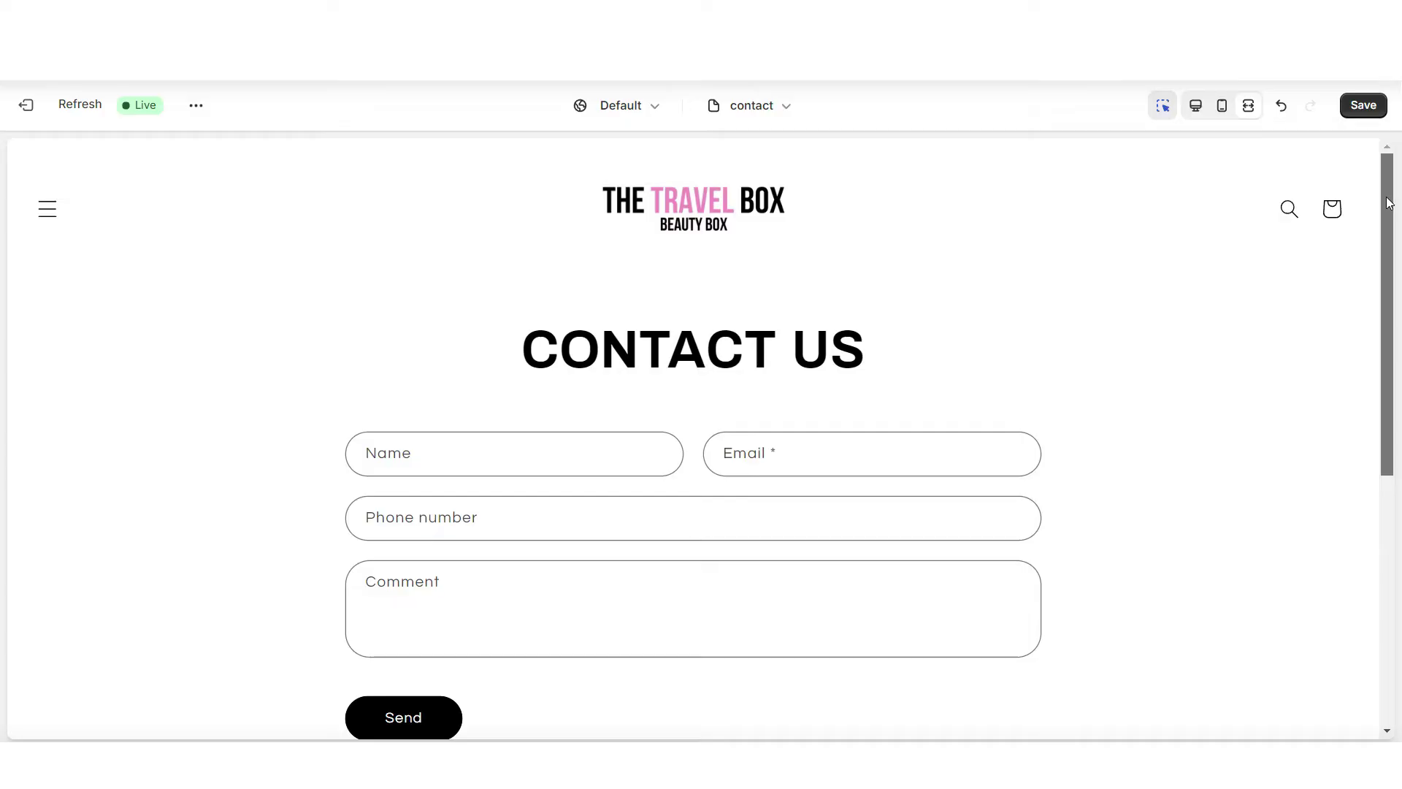
pyautogui.moveTo(1389, 211); pyautogui.dragTo(1398, 309)
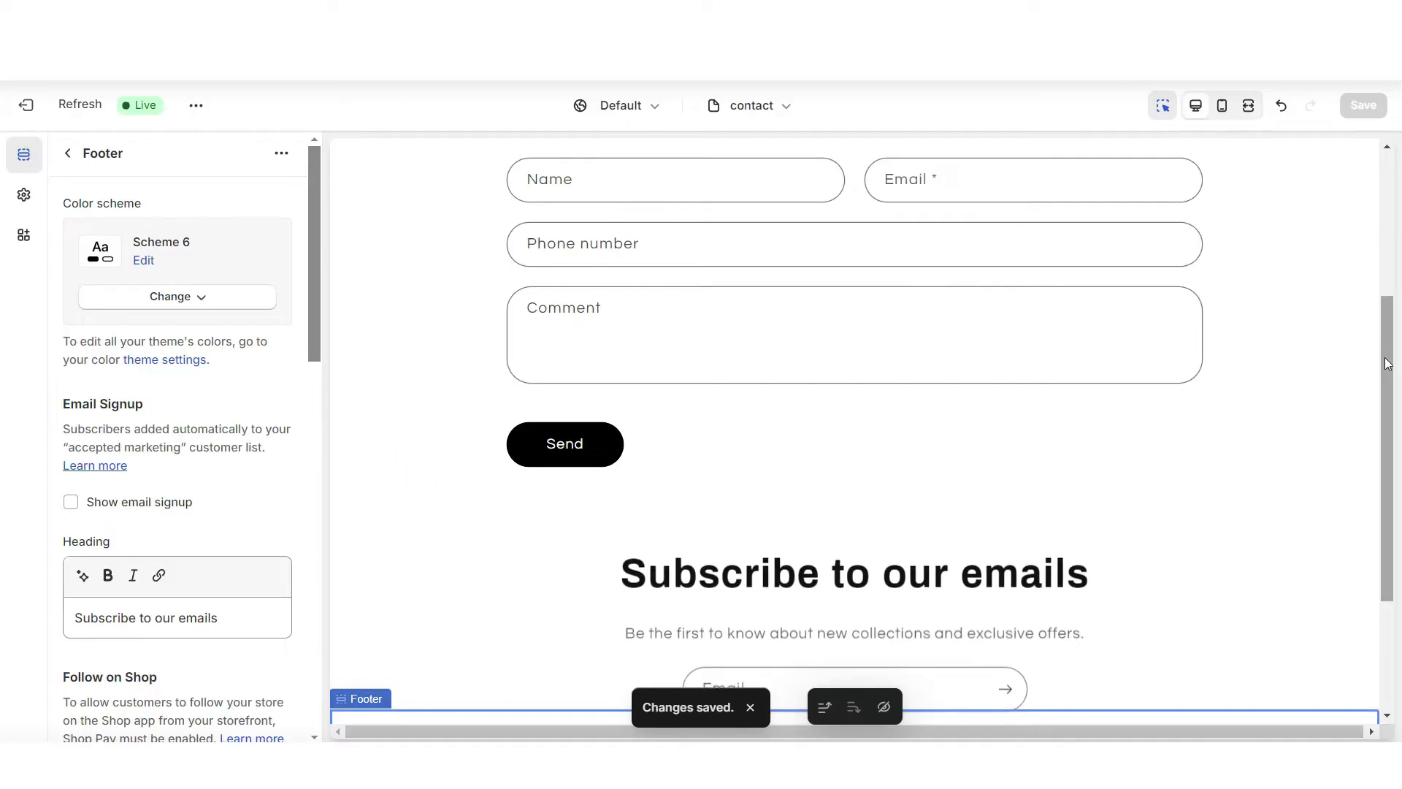
pyautogui.moveTo(1389, 361); pyautogui.dragTo(1390, 455)
pyautogui.click(387, 414)
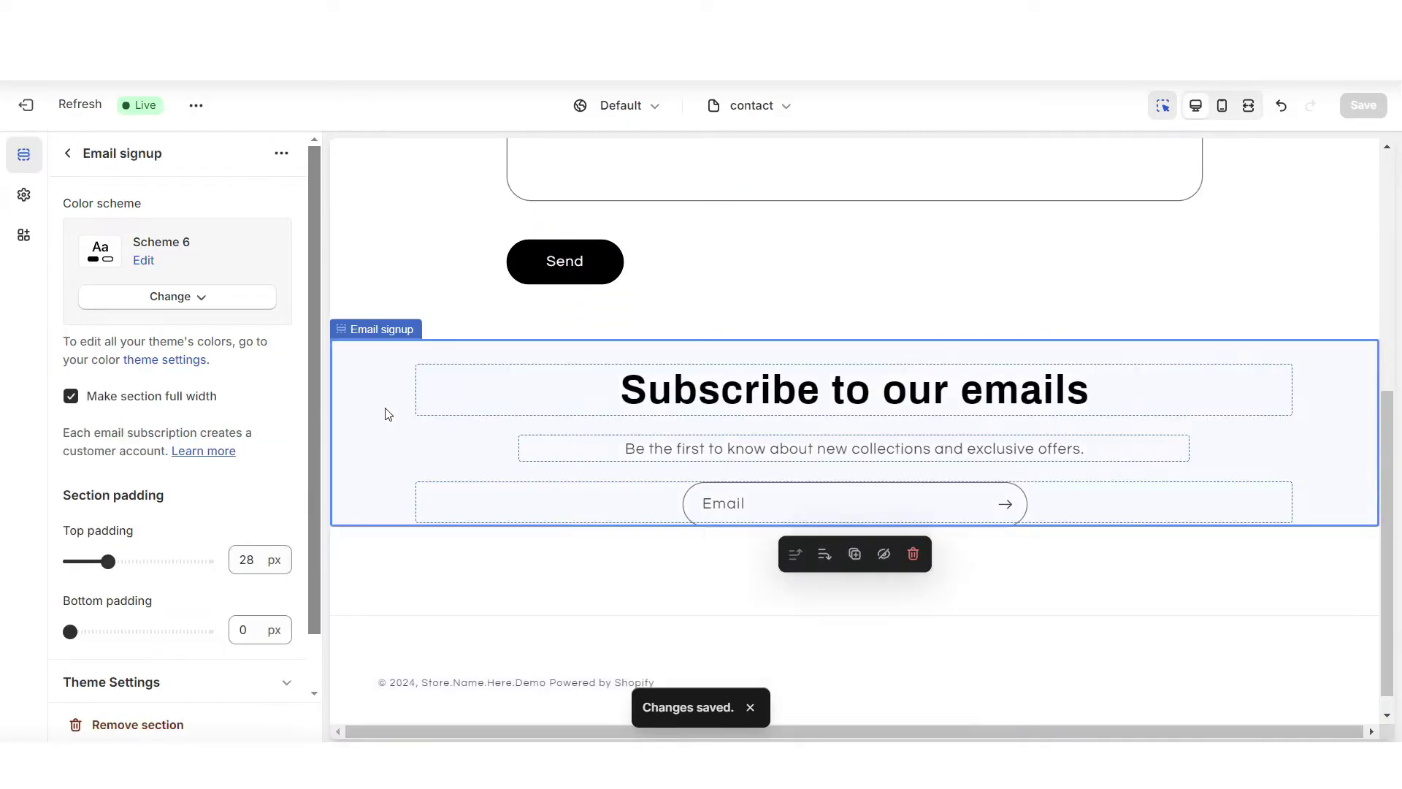
pyautogui.click(914, 551)
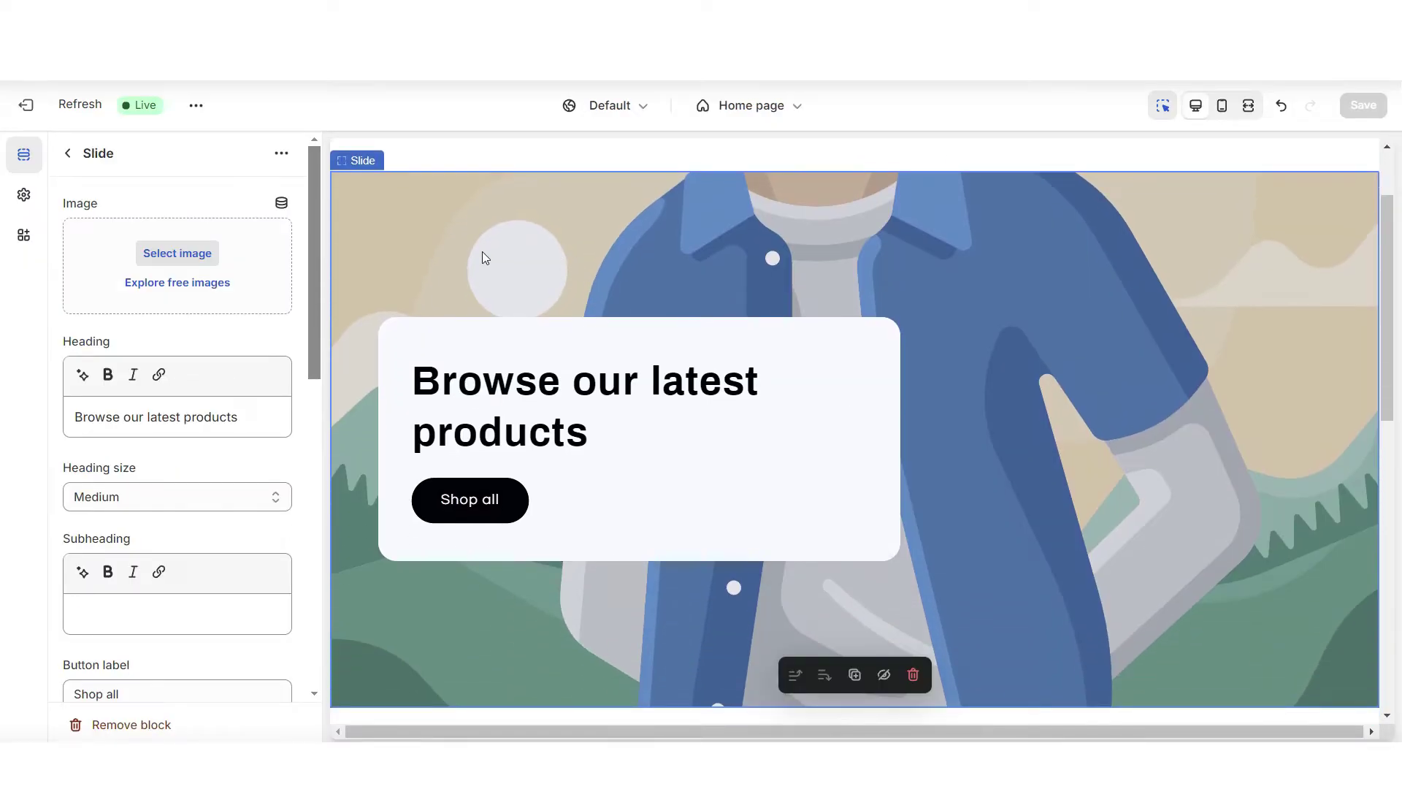
# Remove the slide from the home page slideshow and delete the Featured collection section.
pyautogui.click(101, 726)
pyautogui.click(663, 253)
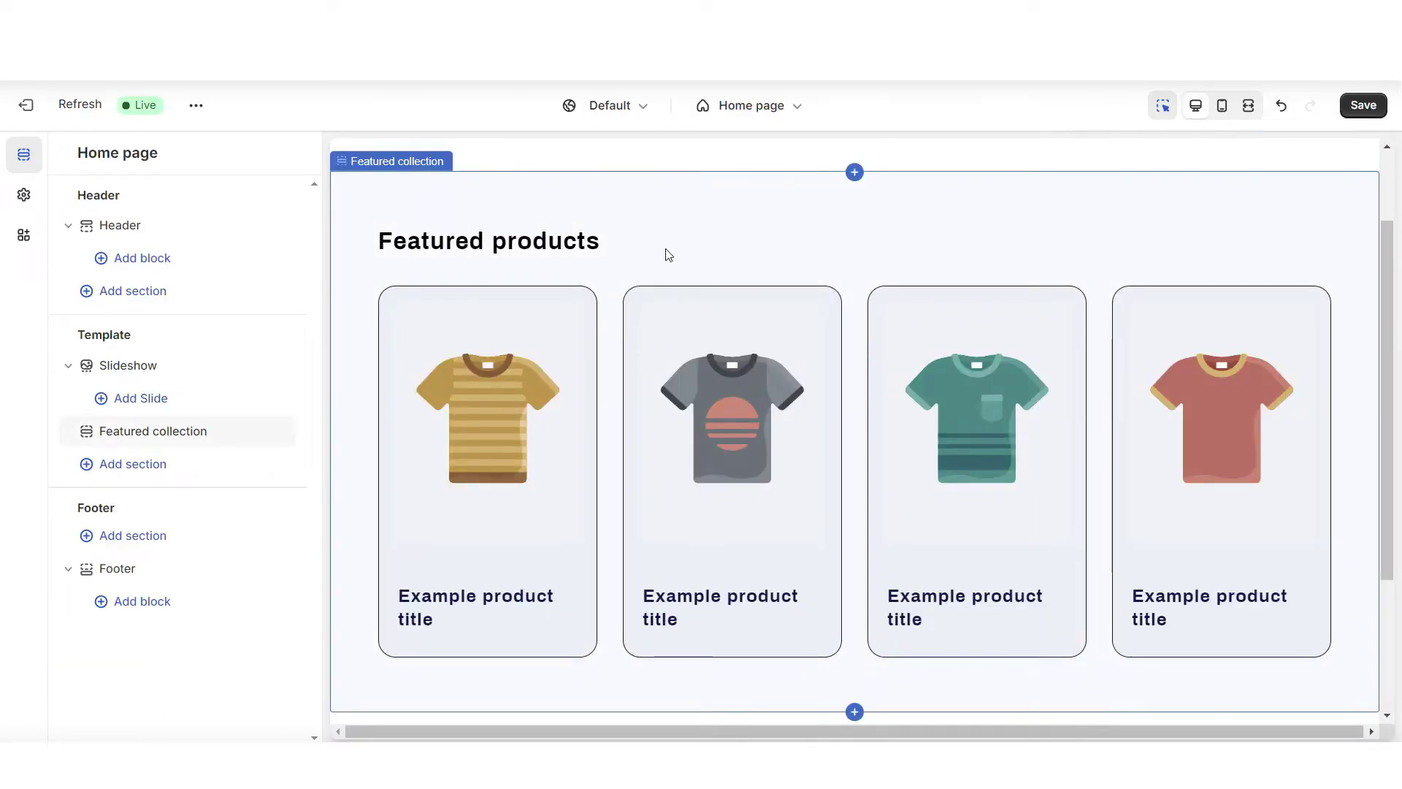
pyautogui.click(138, 729)
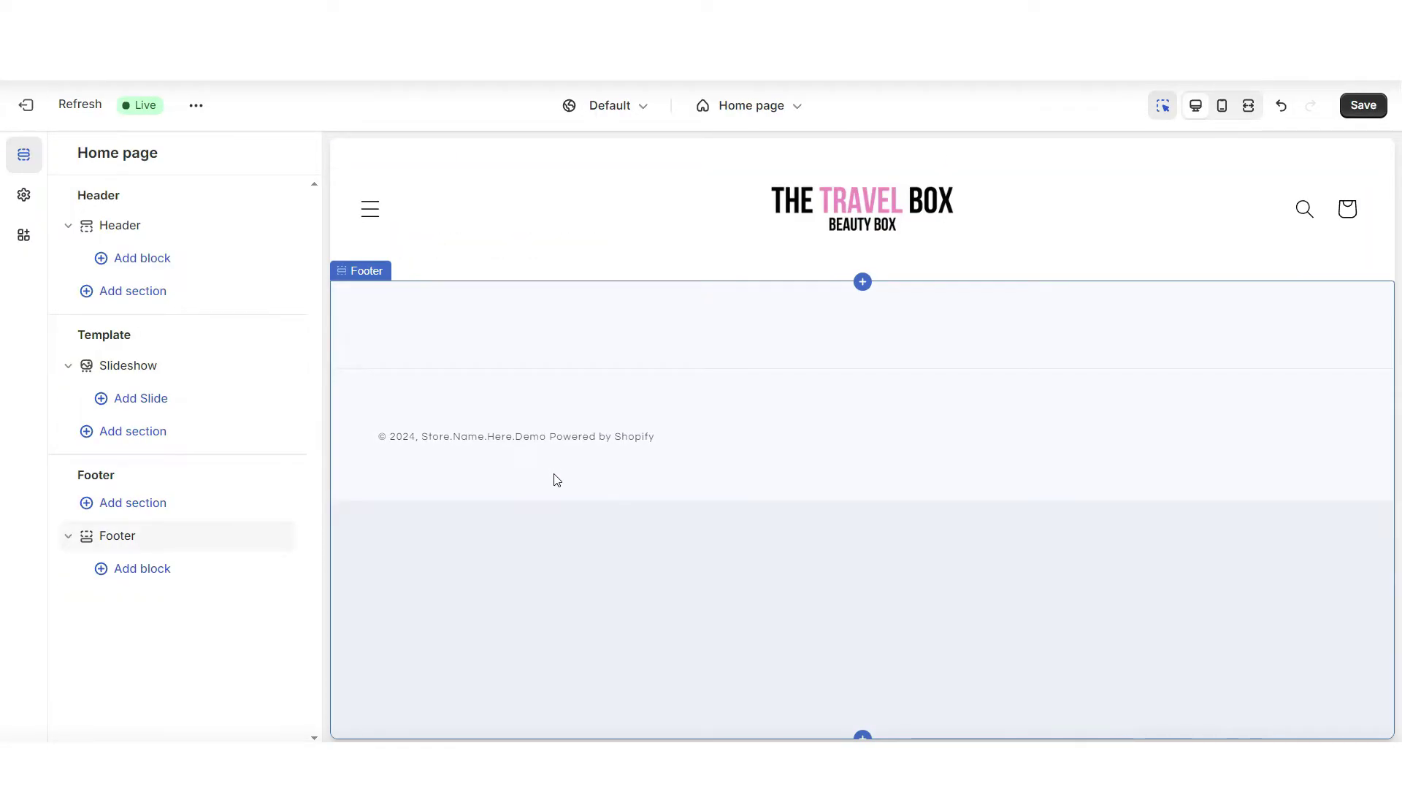
# Add a Featured product section to the home page template and apply color scheme 6.
pyautogui.click(132, 436)
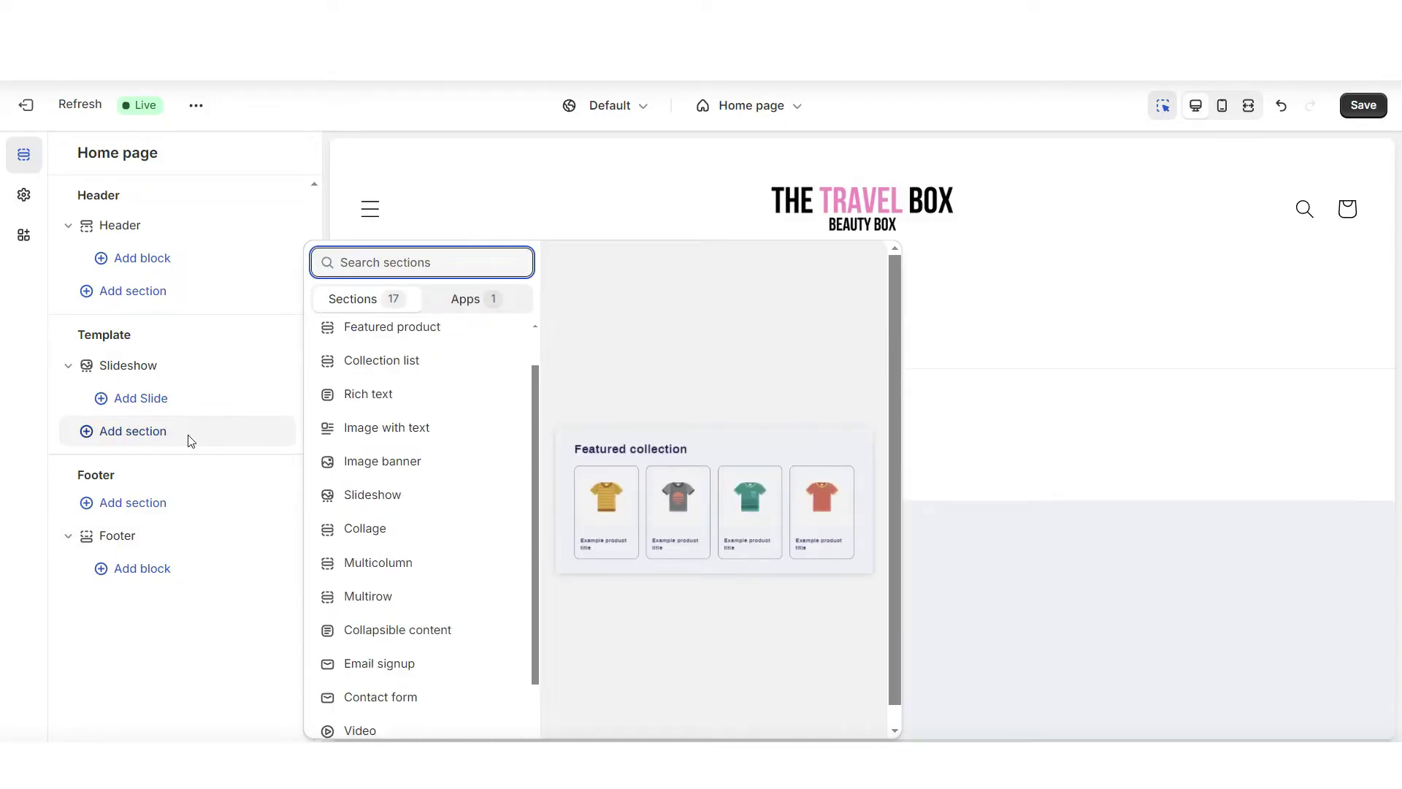
pyautogui.scroll(1, 402, 409)
pyautogui.click(411, 376)
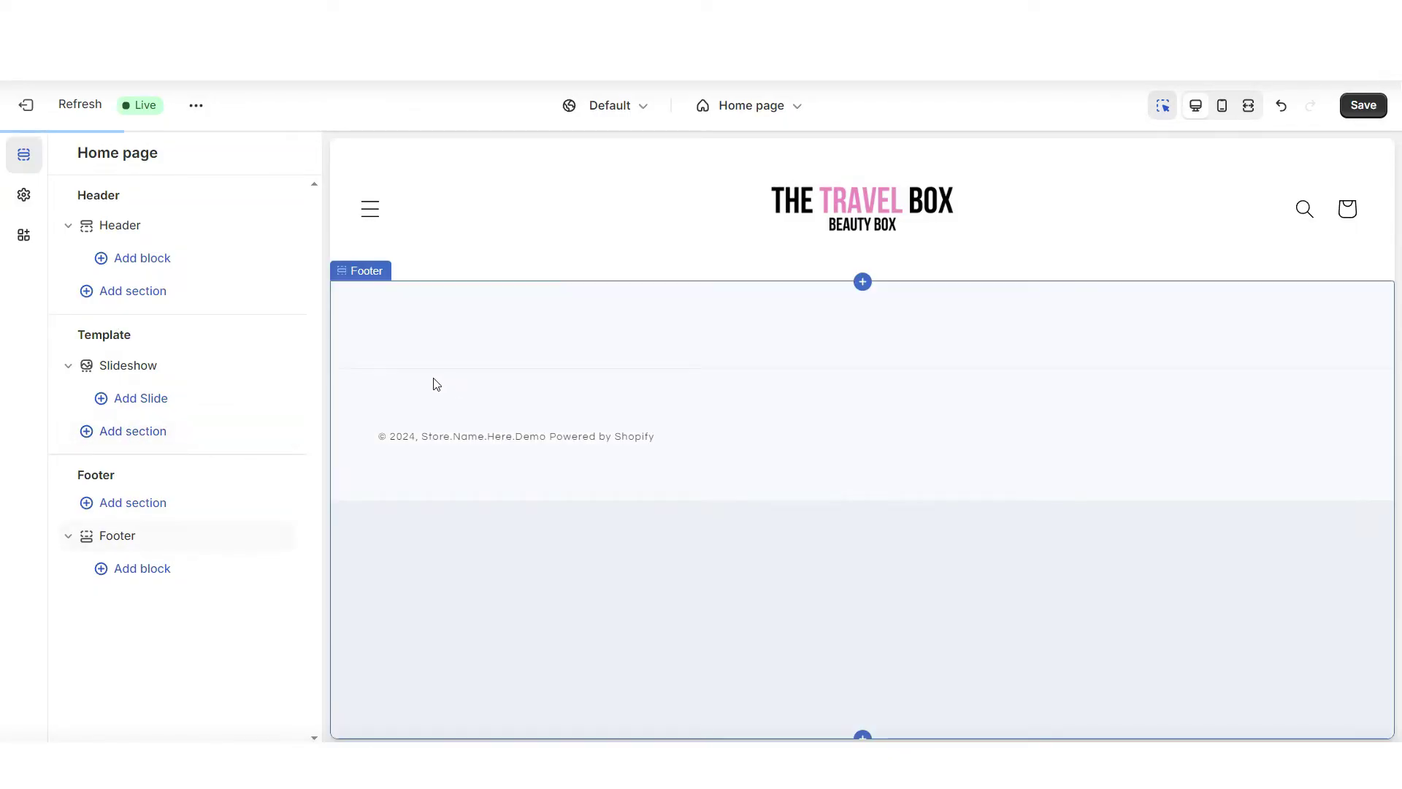
pyautogui.click(199, 370)
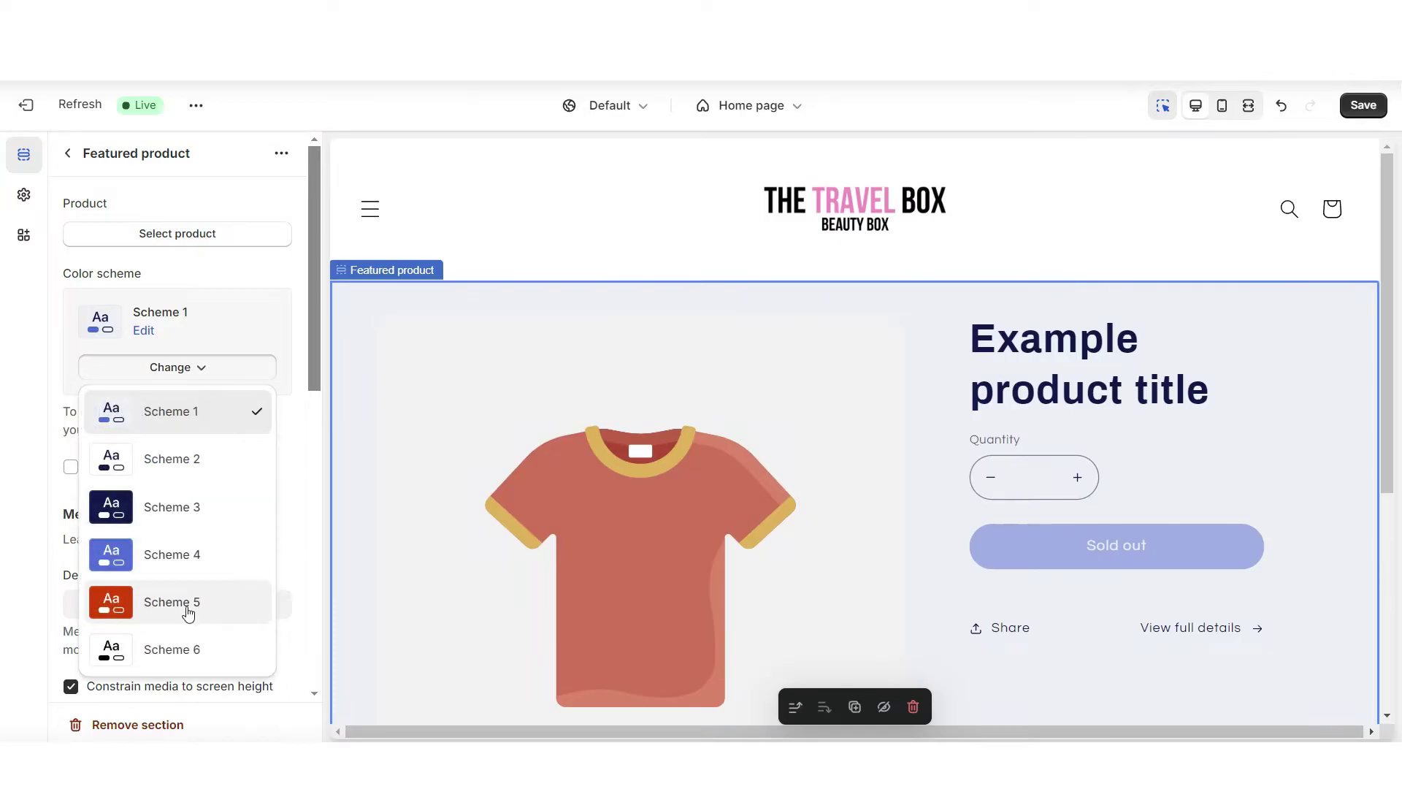
pyautogui.click(179, 648)
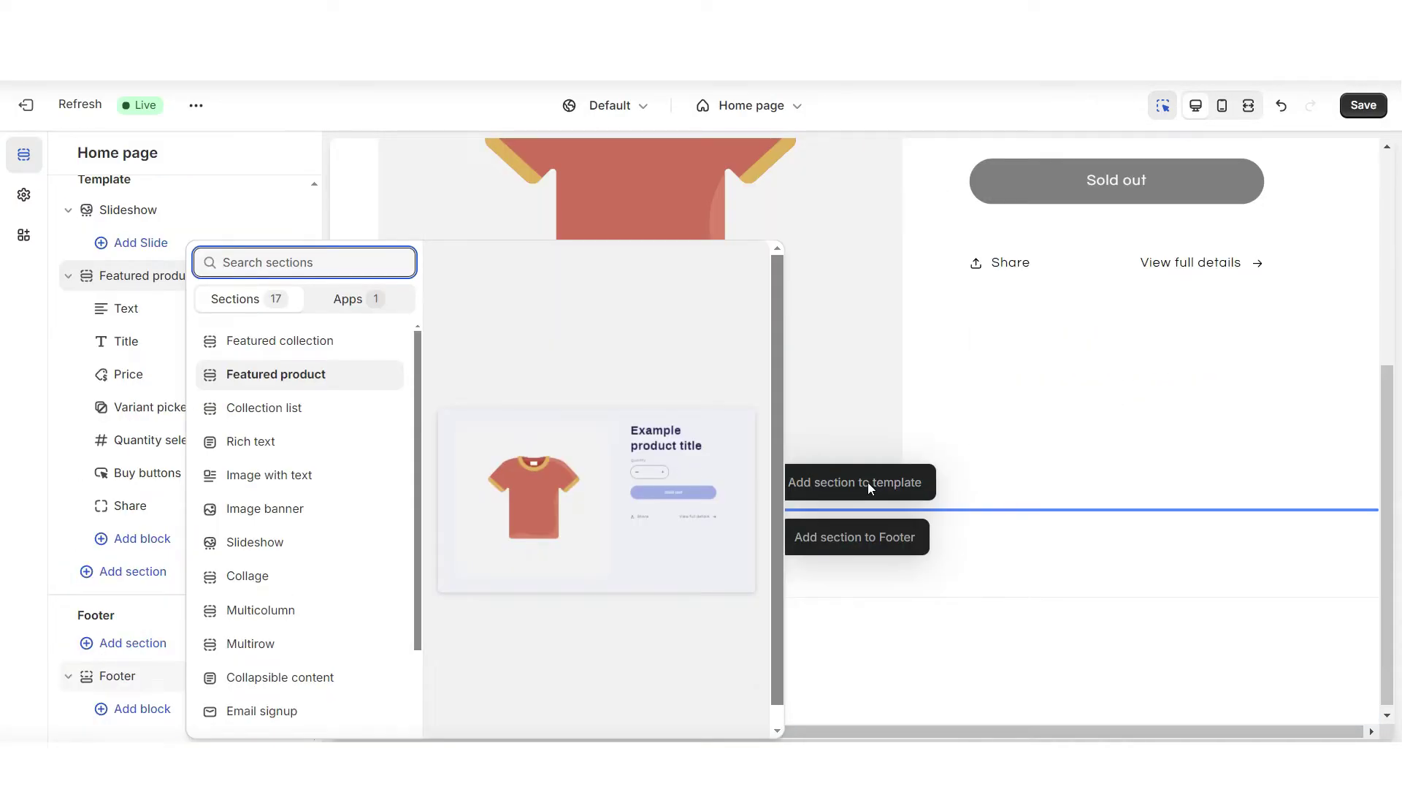
# Add an Image banner section below the featured product and set the header's sticky option to None.
pyautogui.click(331, 511)
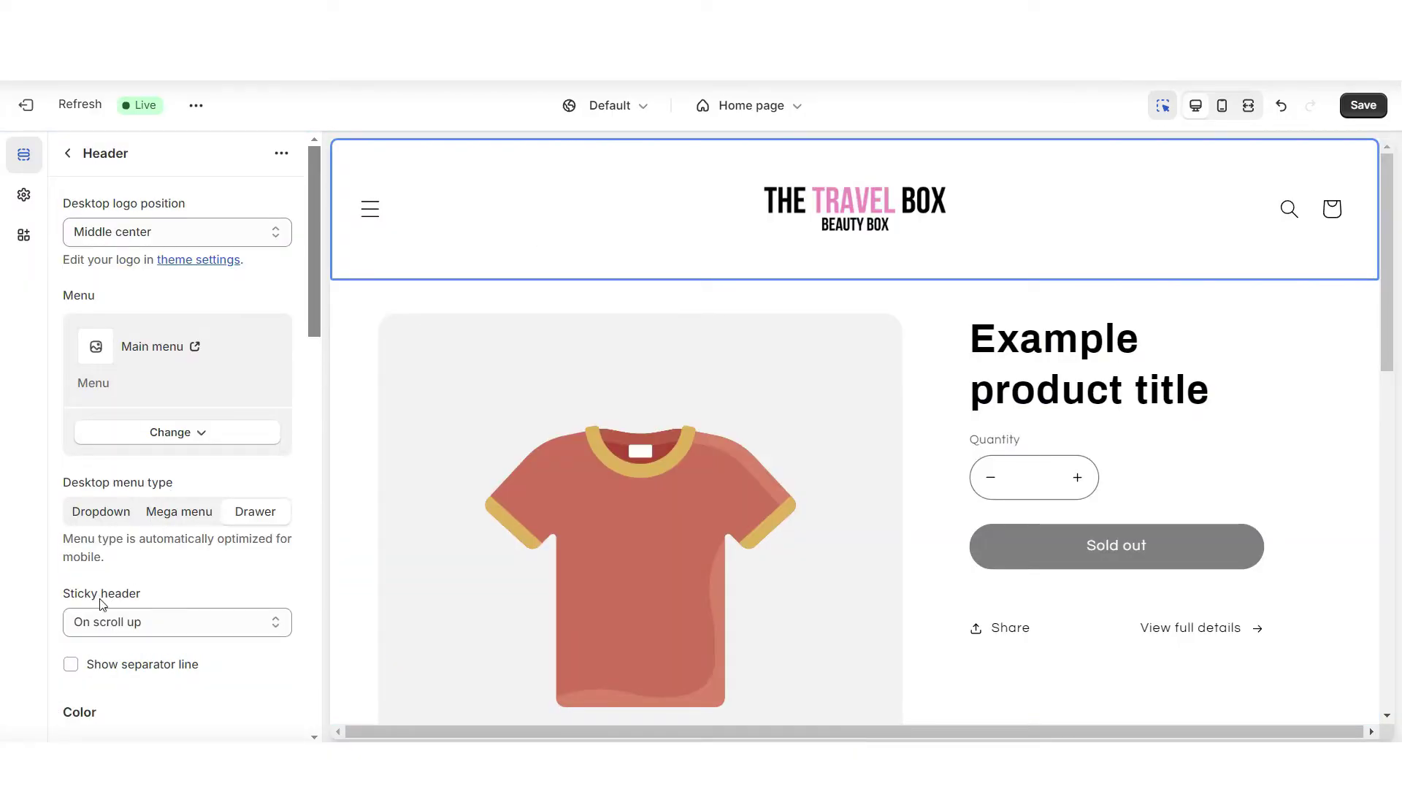
pyautogui.click(146, 622)
pyautogui.click(195, 652)
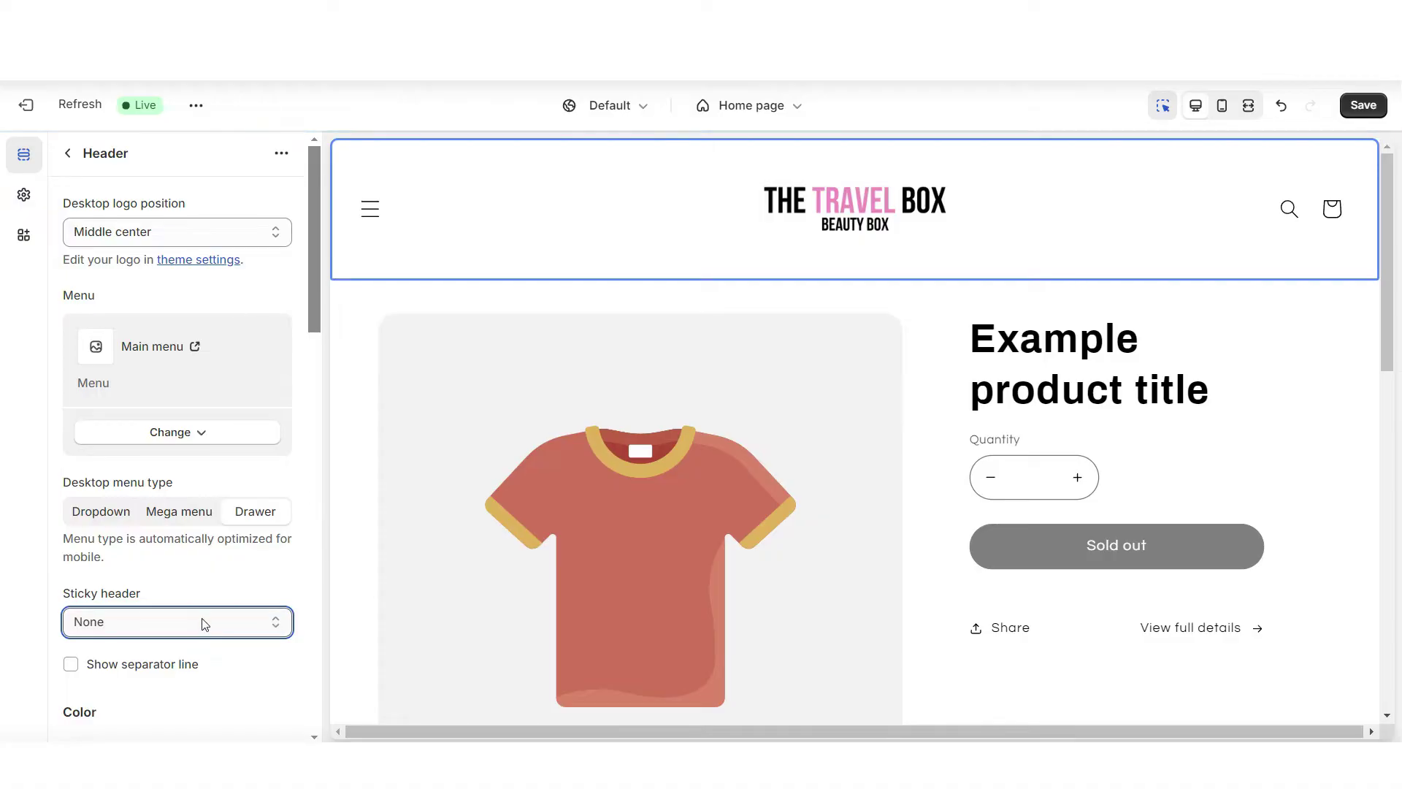
# Add a Rich text section below the image banner on the home page.
pyautogui.scroll(-3, 526, 416)
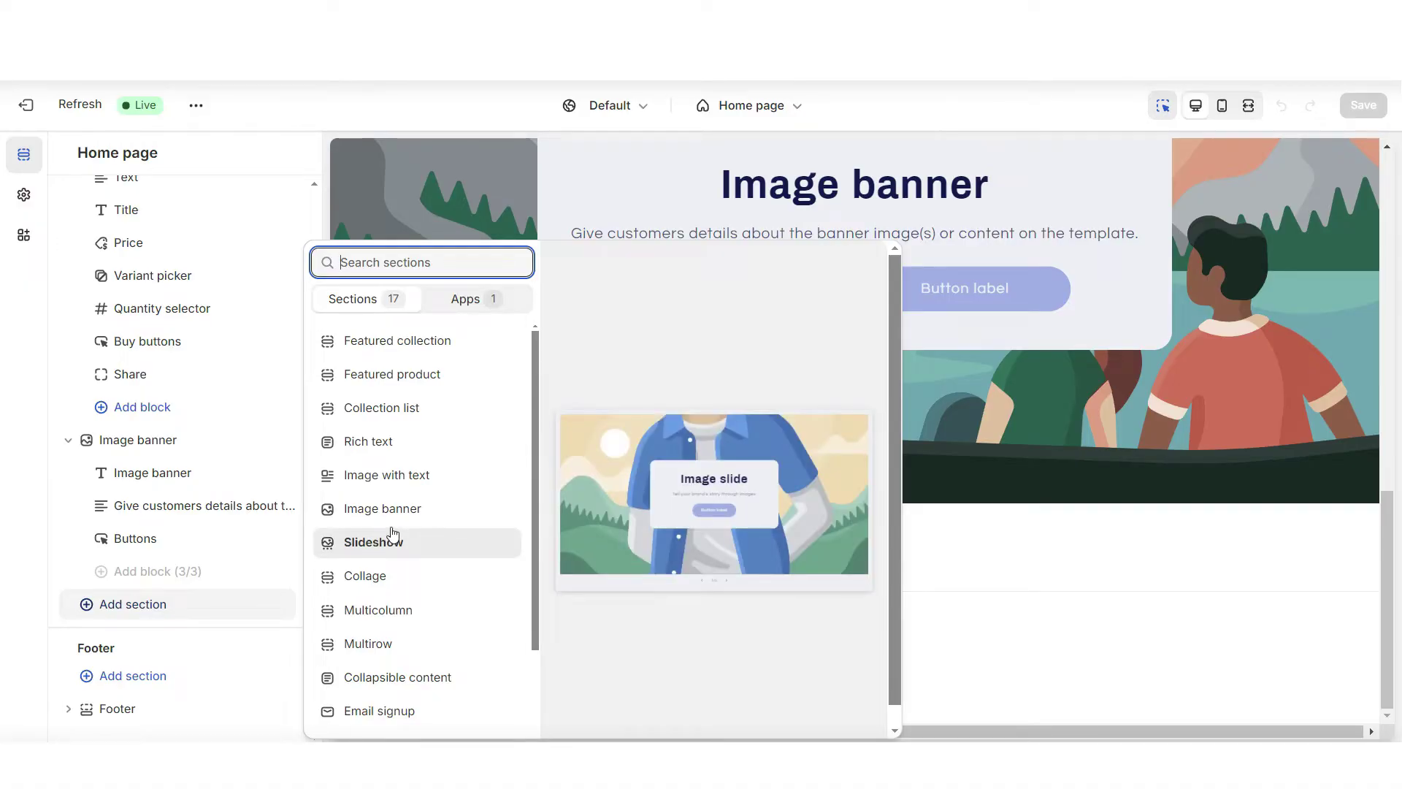
pyautogui.press('Escape')
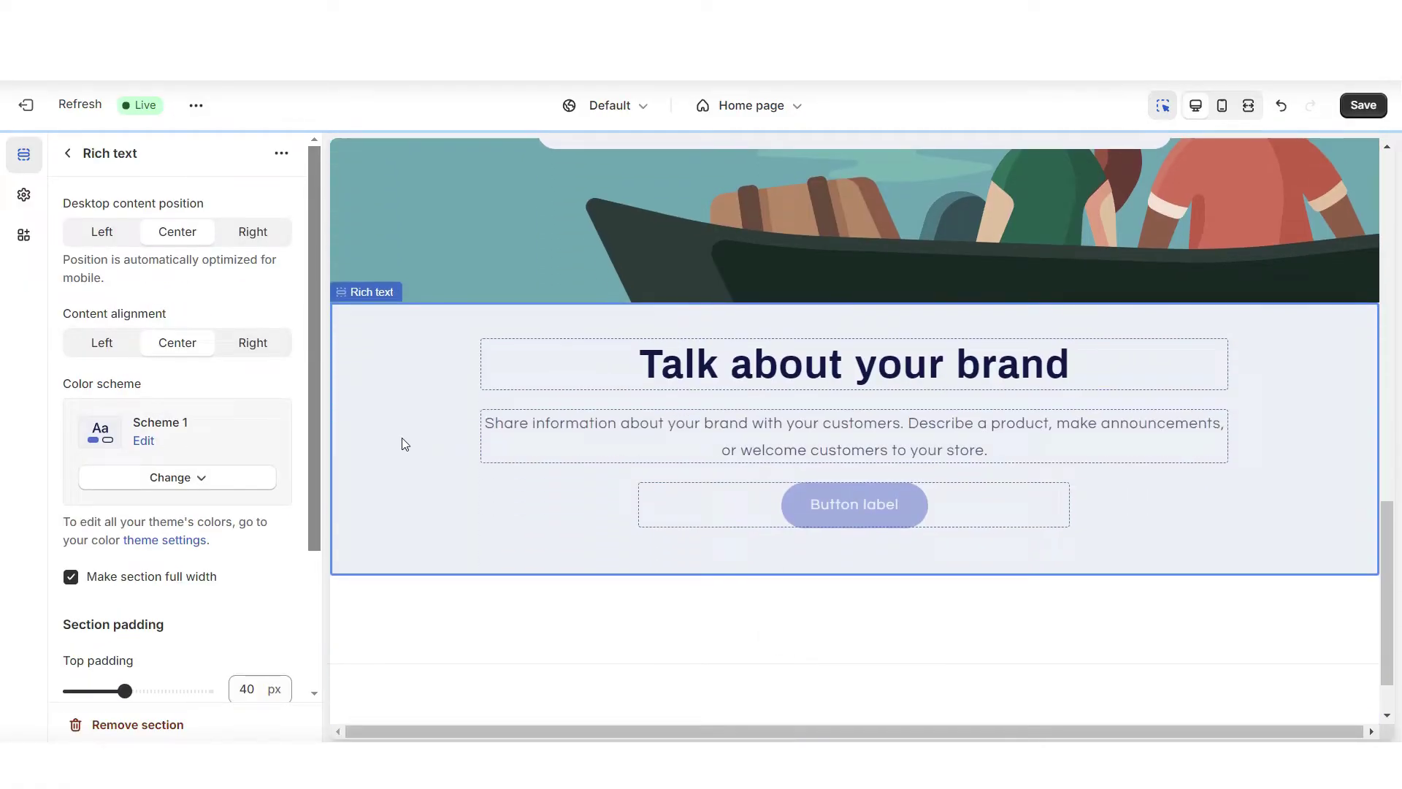
# Add an Email signup section below the rich text on the home page.
pyautogui.click(150, 607)
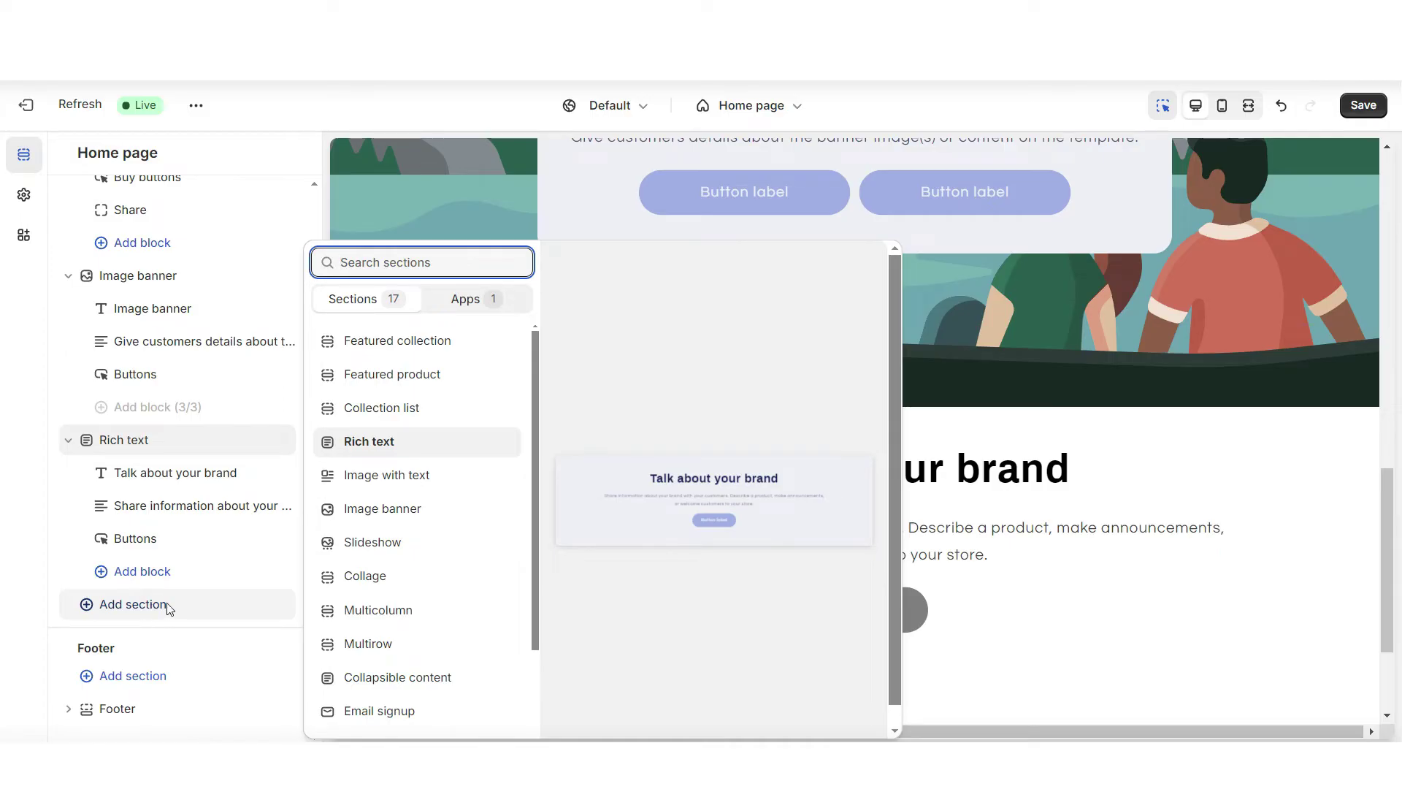
pyautogui.scroll(-3, 420, 593)
pyautogui.click(399, 584)
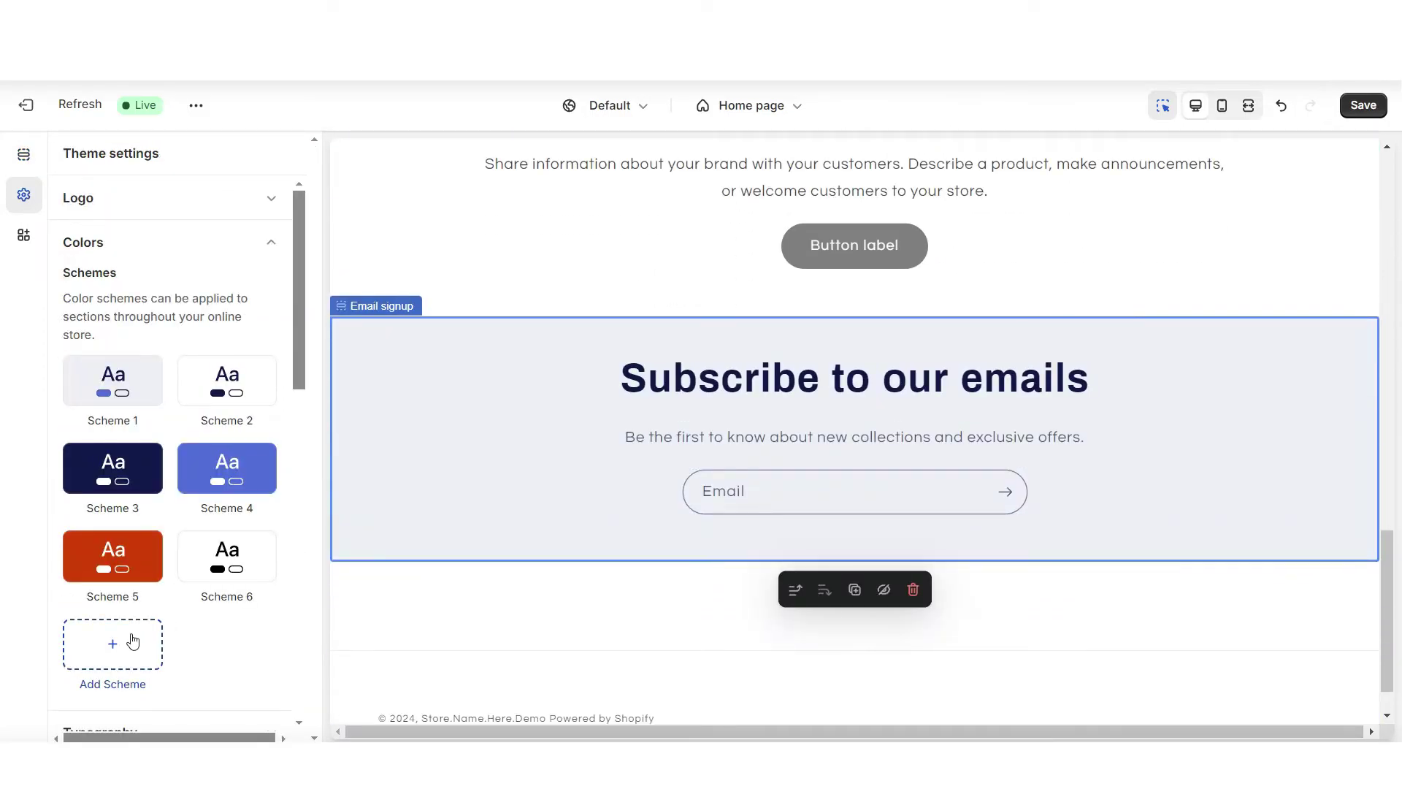
# Create color scheme 7 with a light pink background, apply it to the Email signup section and save.
pyautogui.click(132, 641)
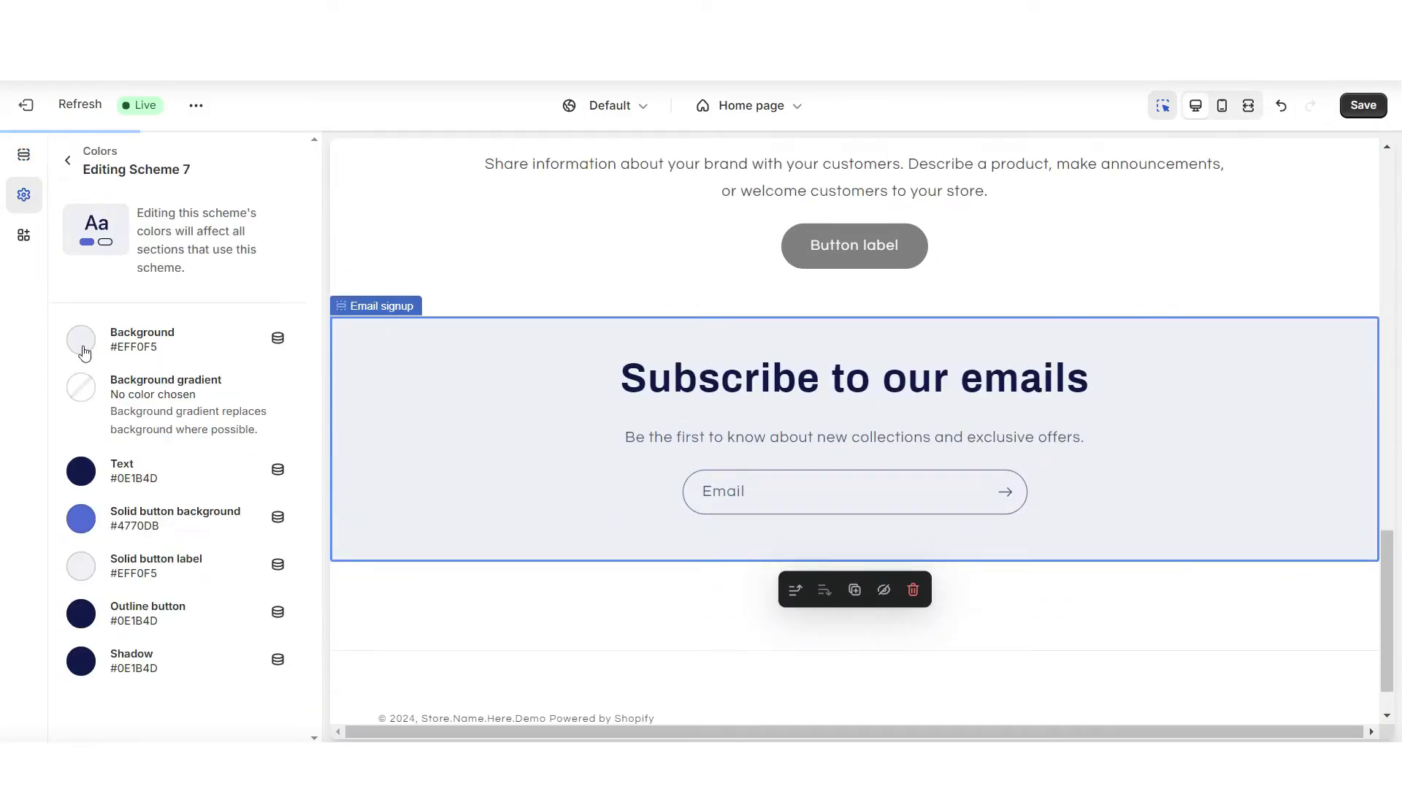
pyautogui.click(447, 398)
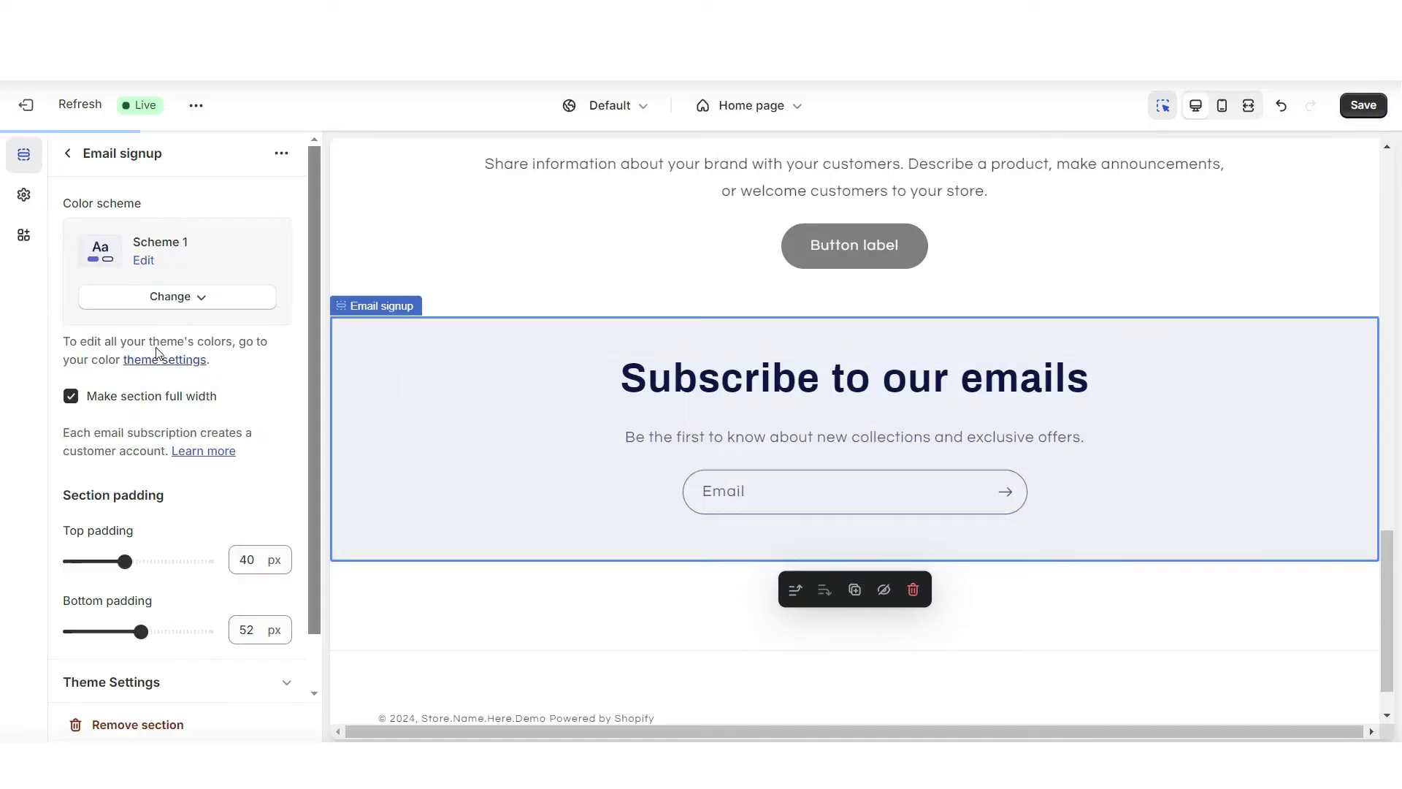
pyautogui.click(173, 295)
pyautogui.click(166, 622)
pyautogui.click(1363, 106)
pyautogui.scroll(-1, 854, 307)
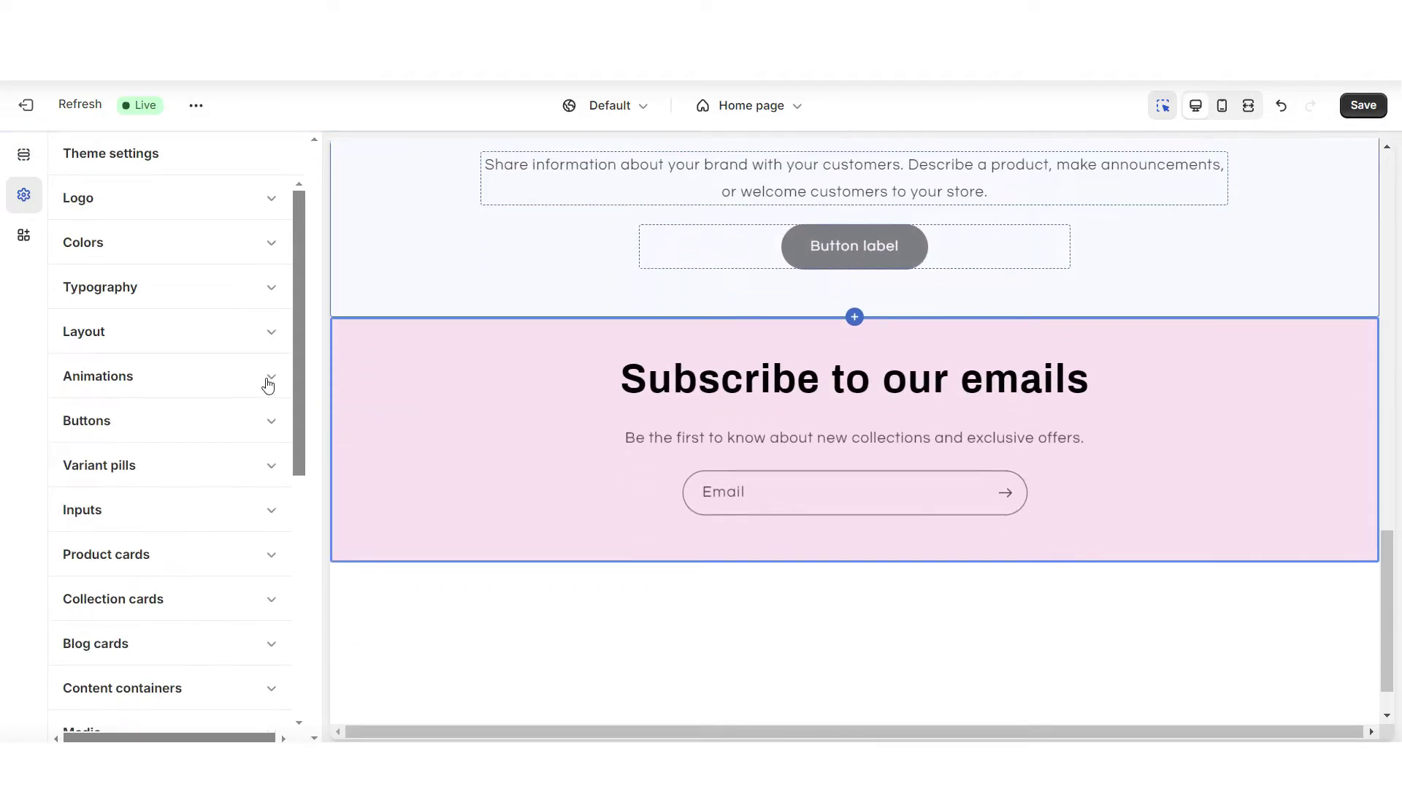
# Add a Multicolumn section below the email signup and apply color scheme 6 to it.
pyautogui.click(24, 155)
pyautogui.click(68, 153)
pyautogui.scroll(-10, 110, 555)
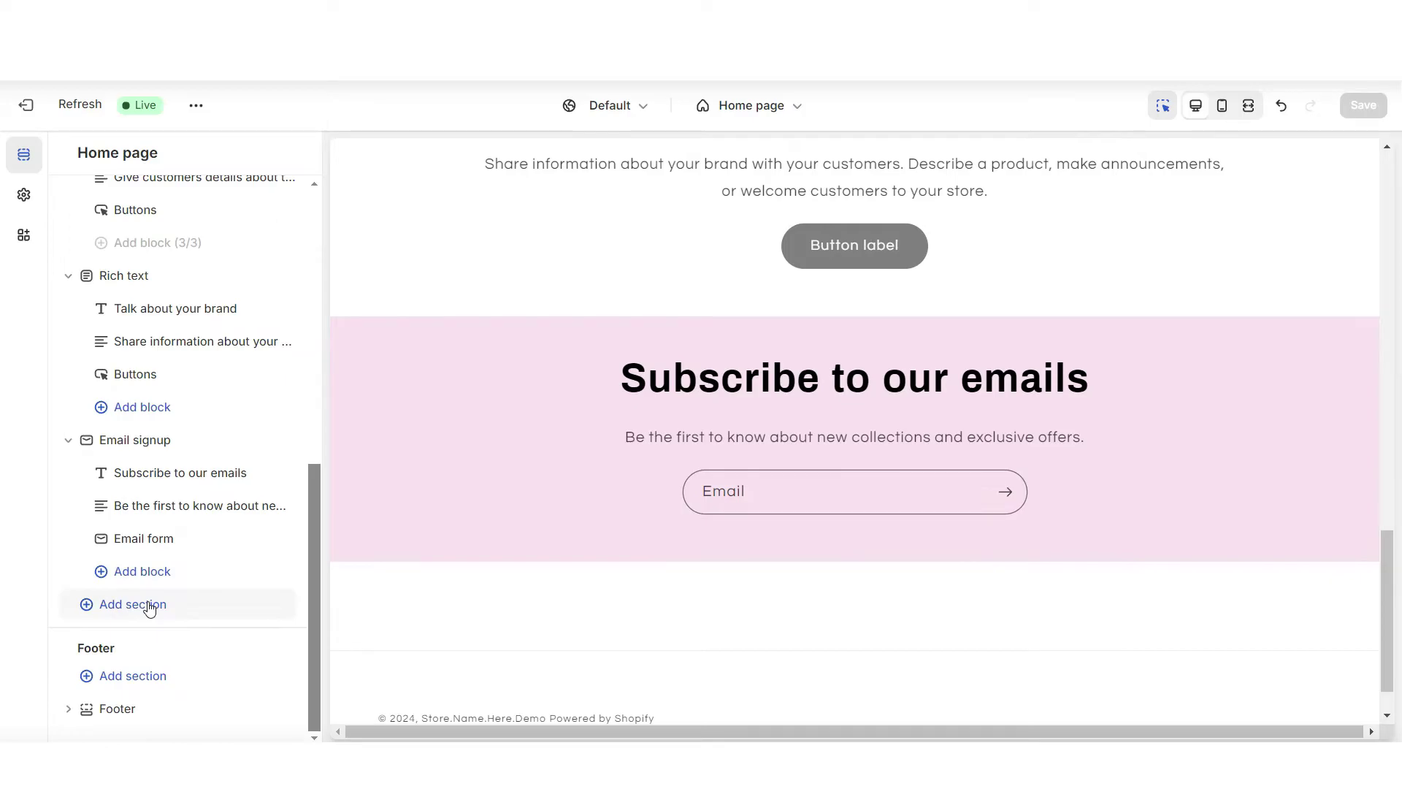
pyautogui.click(149, 606)
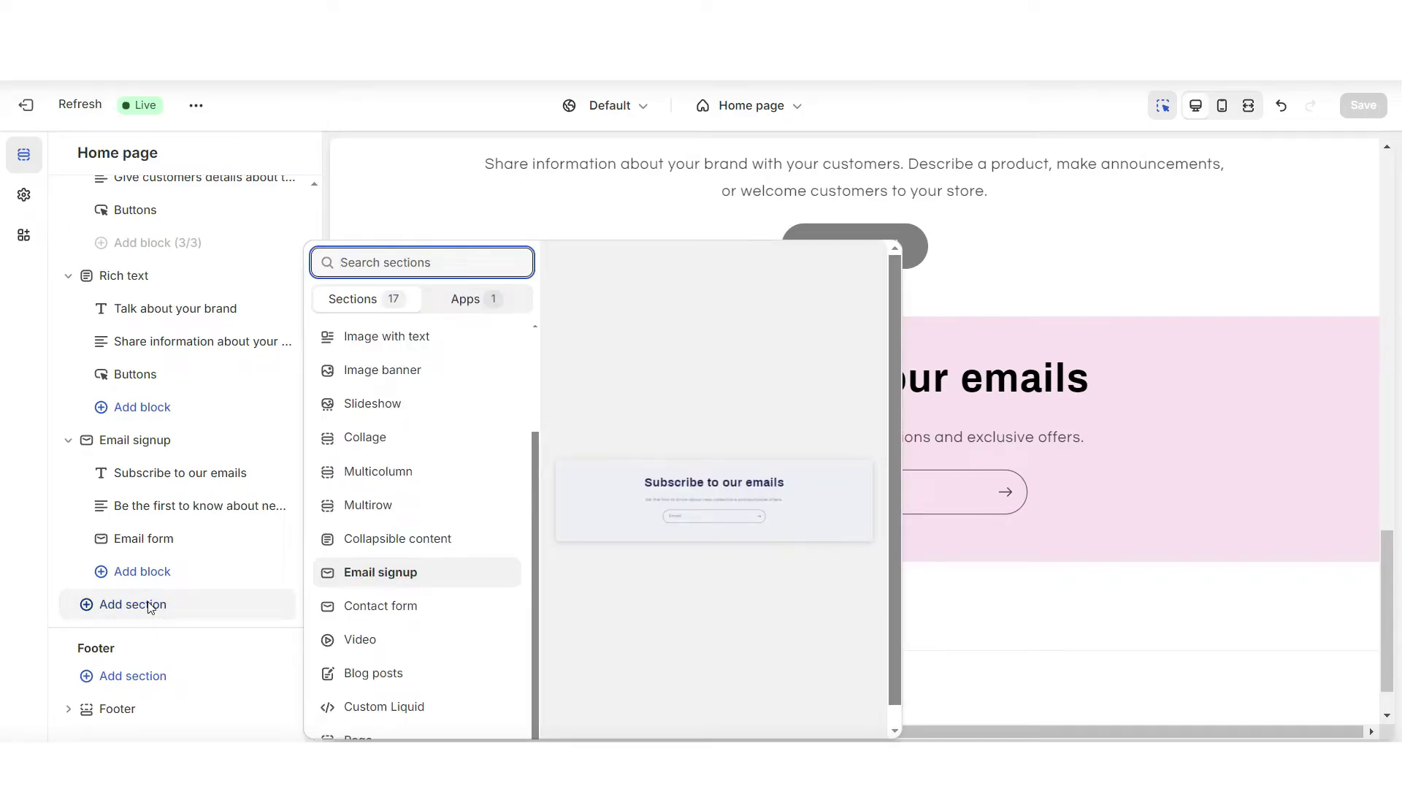
pyautogui.click(369, 479)
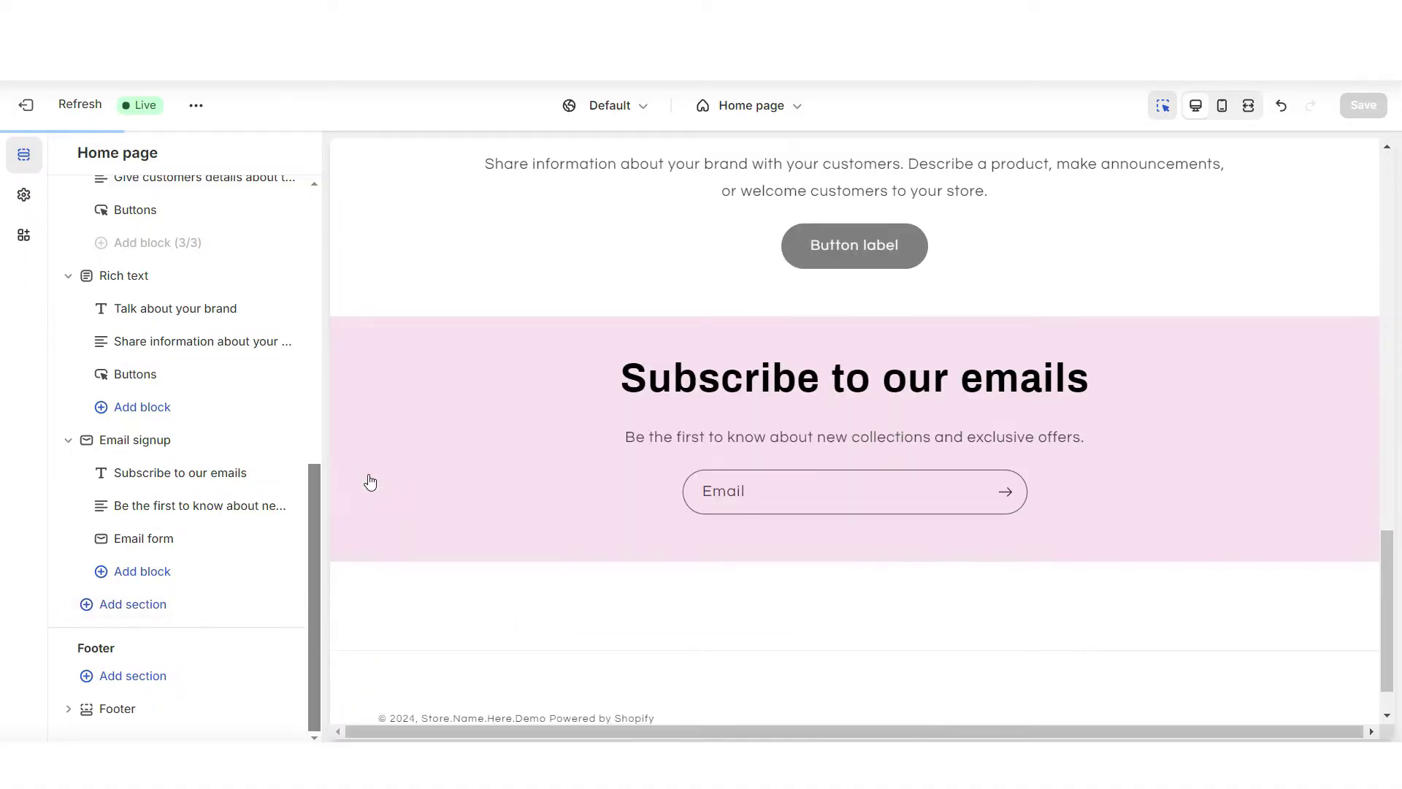
pyautogui.scroll(-8, 209, 541)
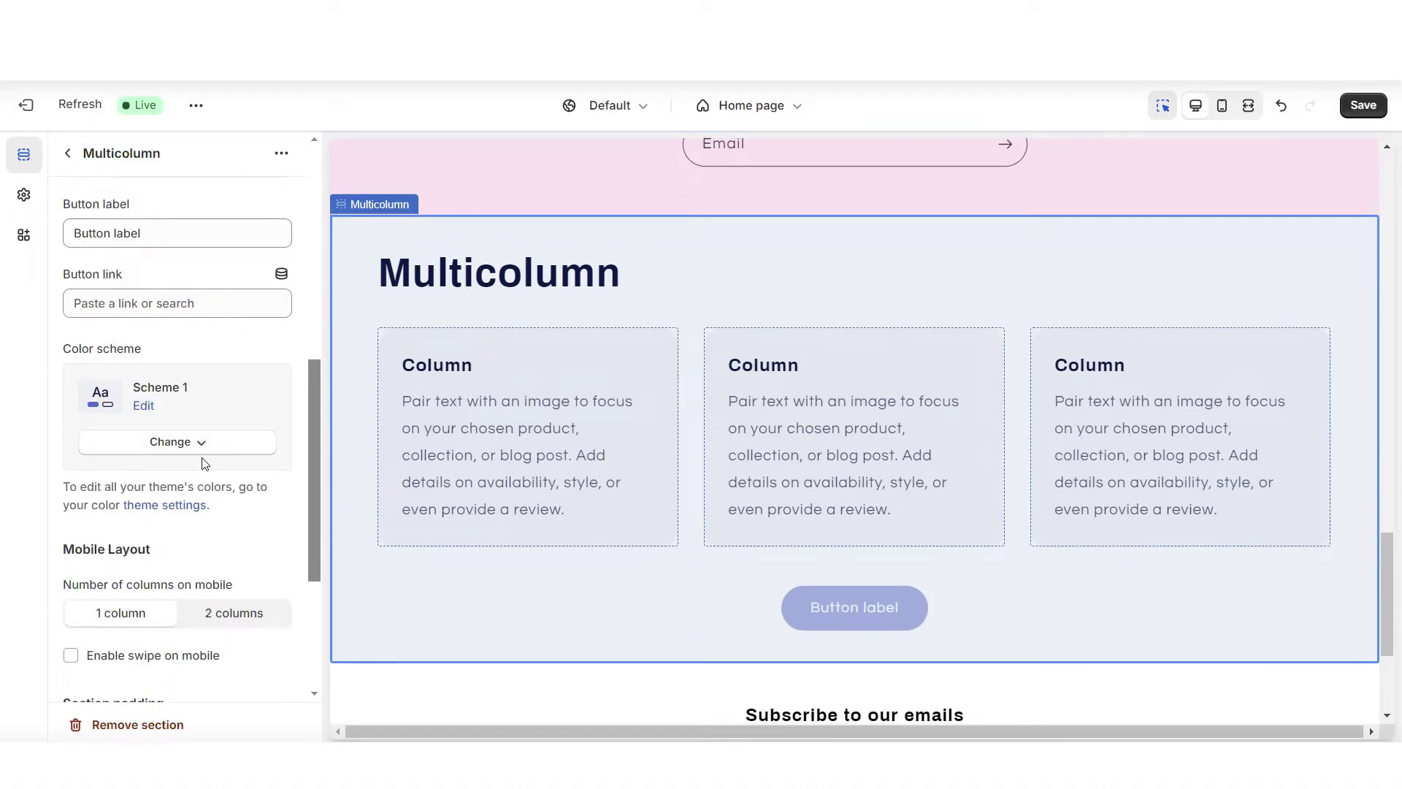
pyautogui.click(204, 449)
pyautogui.click(200, 351)
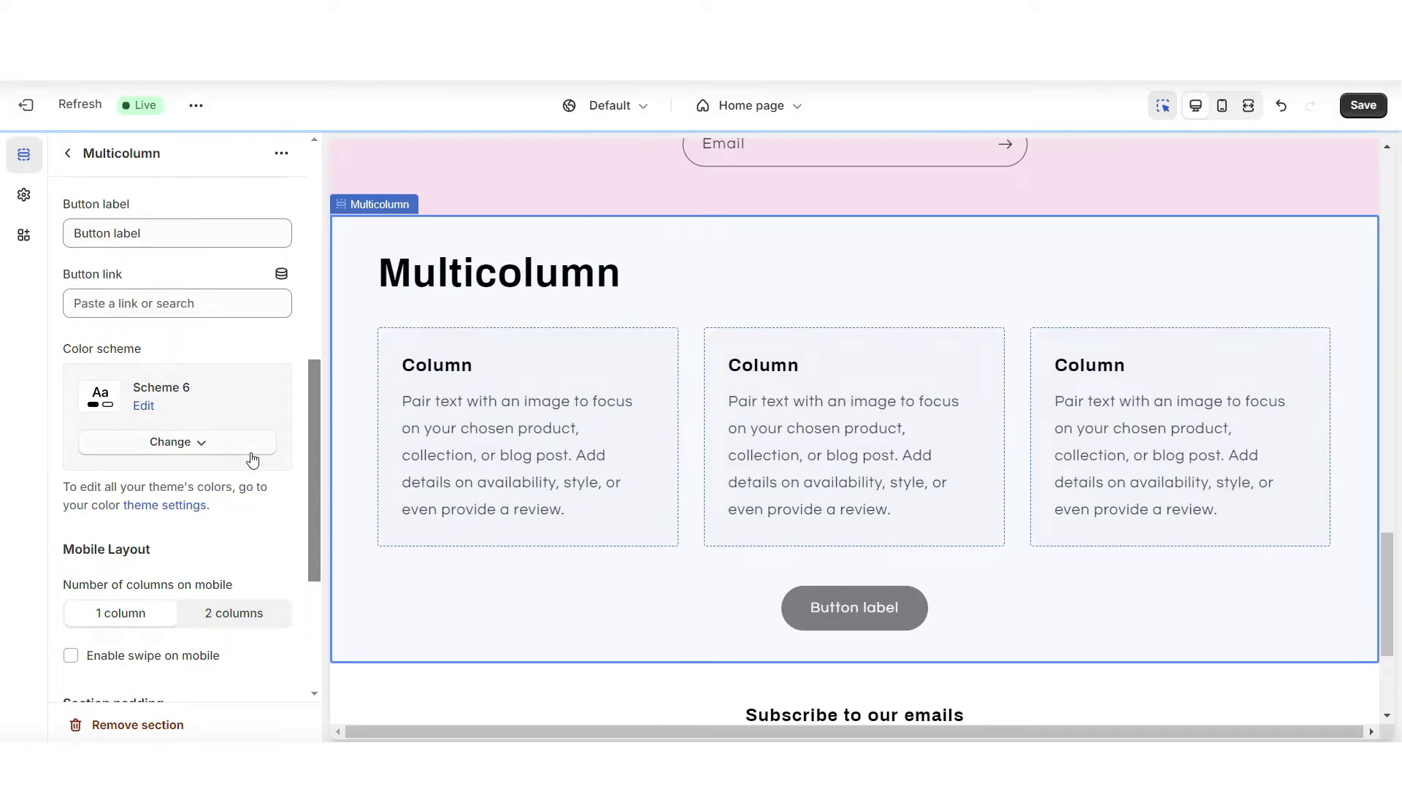
# Clear the Multicolumn section's heading and button label.
pyautogui.scroll(6, 252, 459)
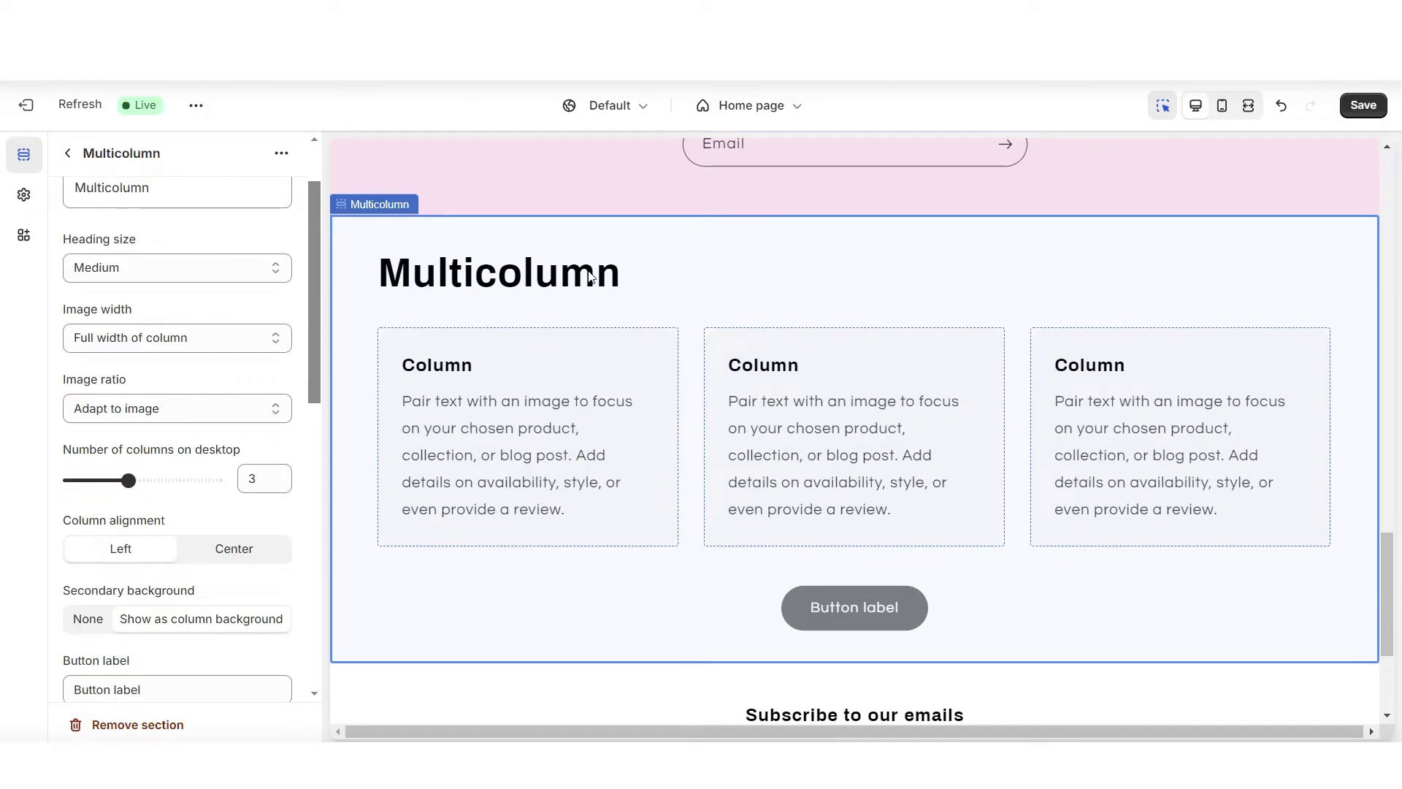
pyautogui.scroll(2, 167, 285)
pyautogui.moveTo(167, 283); pyautogui.dragTo(40, 285)
pyautogui.press('BackSpace')
pyautogui.scroll(-6, 200, 325)
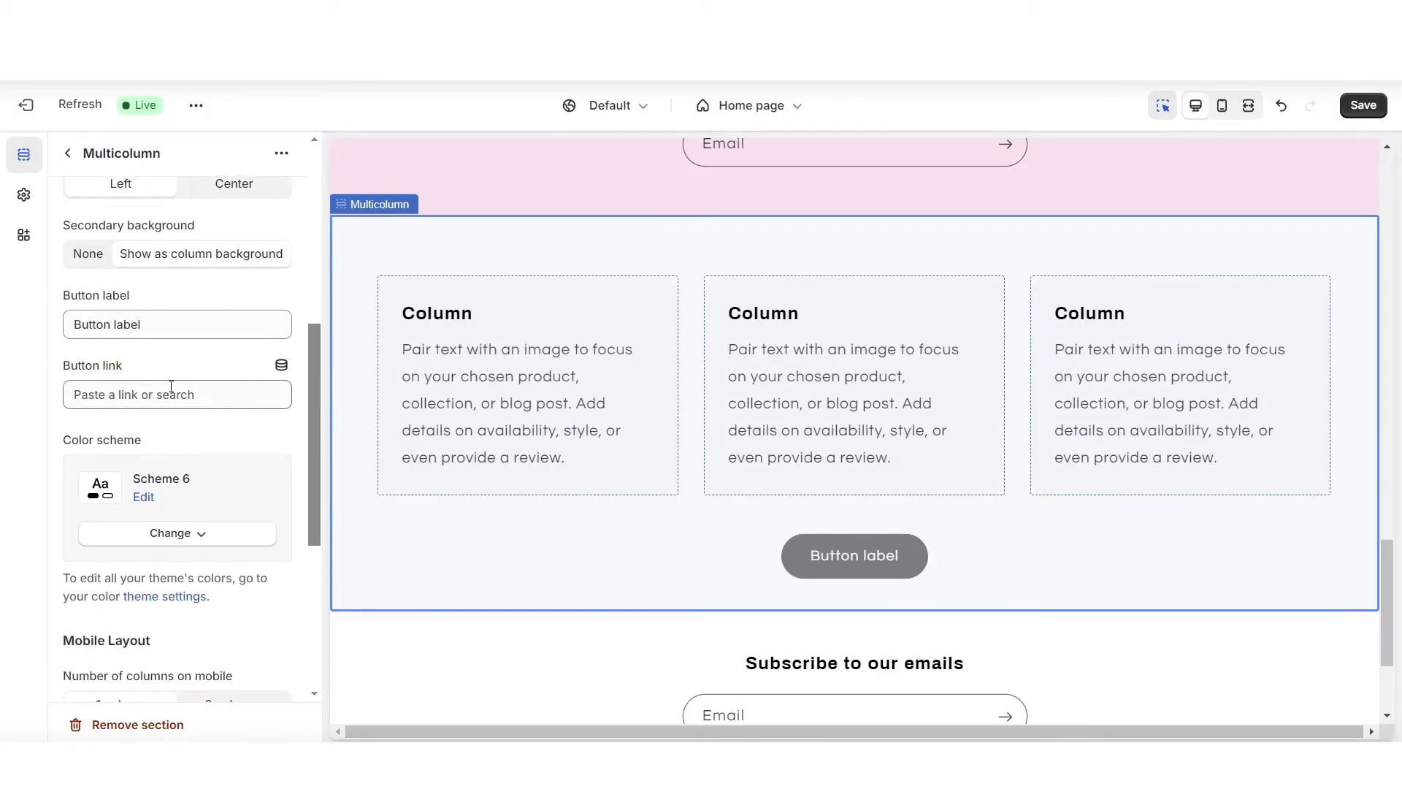
pyautogui.tripleClick(199, 328)
pyautogui.press('BackSpace')
# Set the link label of the first two columns to "Watch the video" and clear their headings and descriptions.
pyautogui.click(526, 432)
pyautogui.scroll(-2, 101, 577)
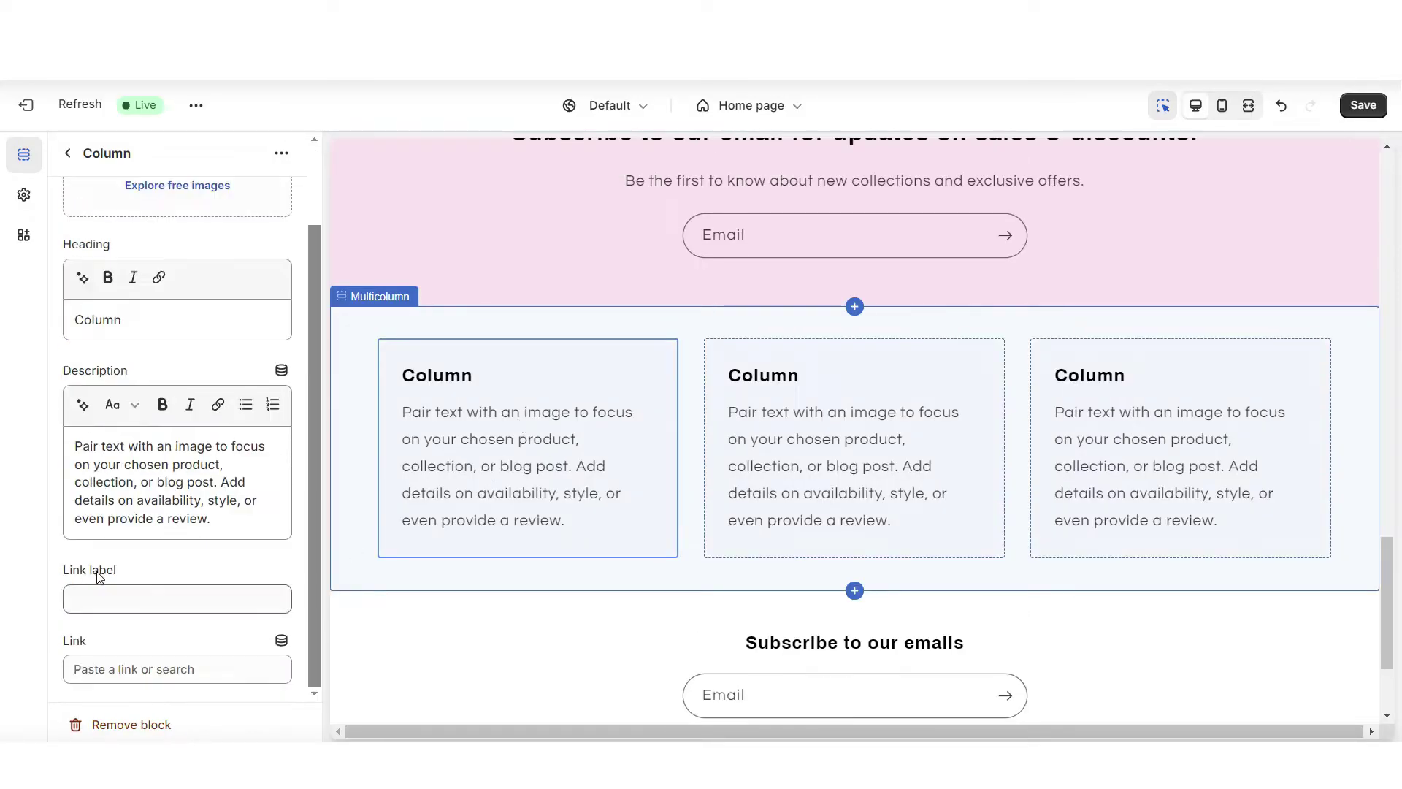
pyautogui.rightClick(100, 602)
pyautogui.click(82, 622)
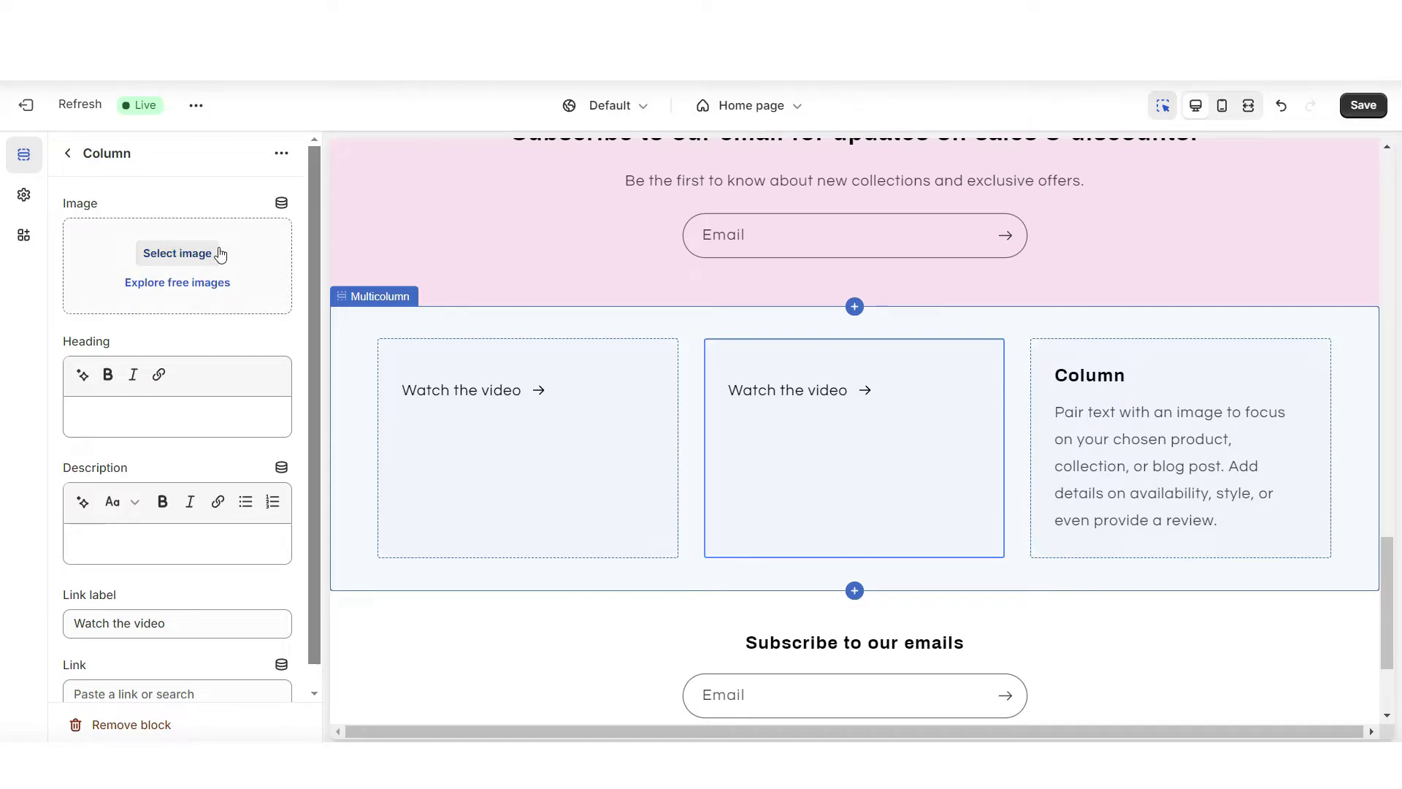
# Set the third column's heading and link label to "Follow Us On TikTok" and clear its description.
pyautogui.doubleClick(85, 425)
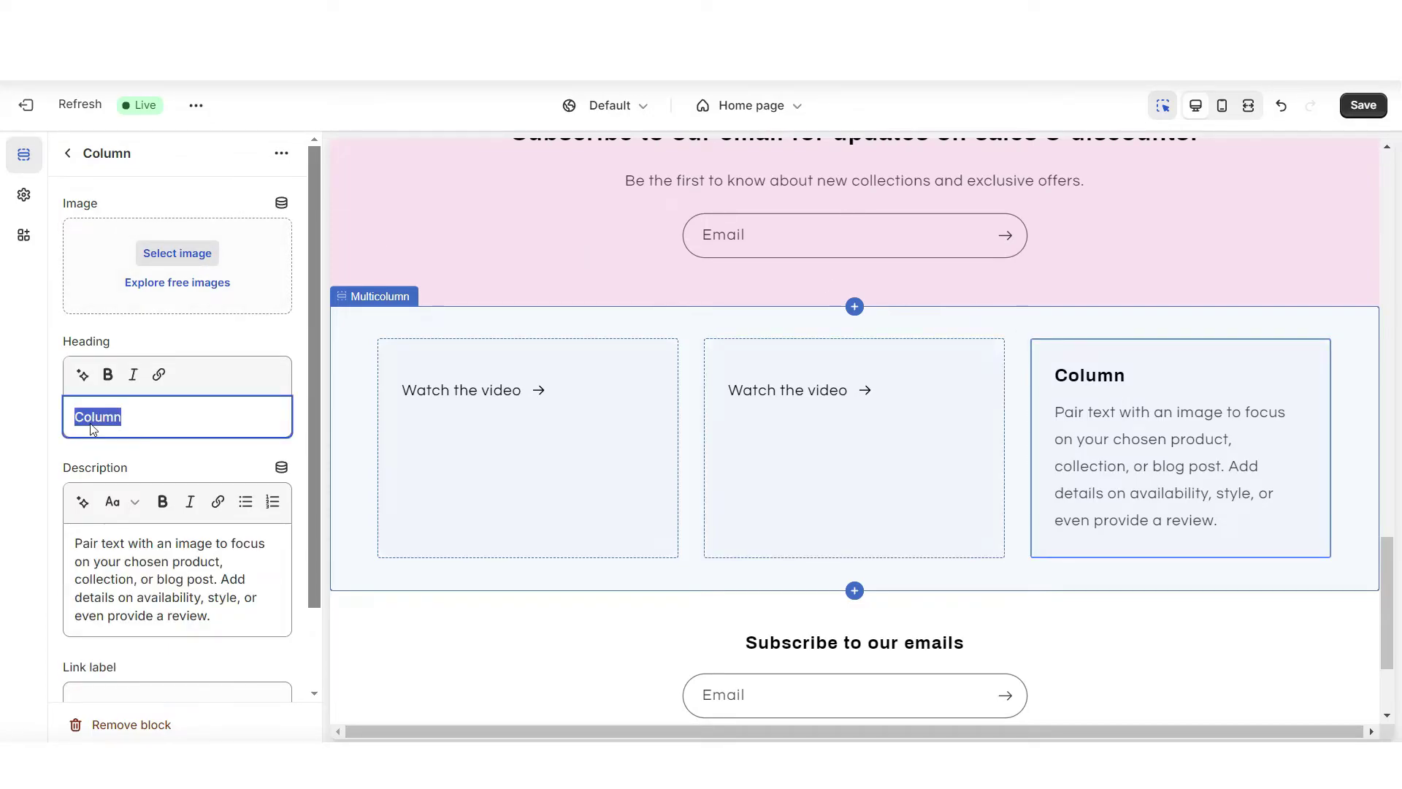
pyautogui.rightClick(93, 429)
pyautogui.click(159, 173)
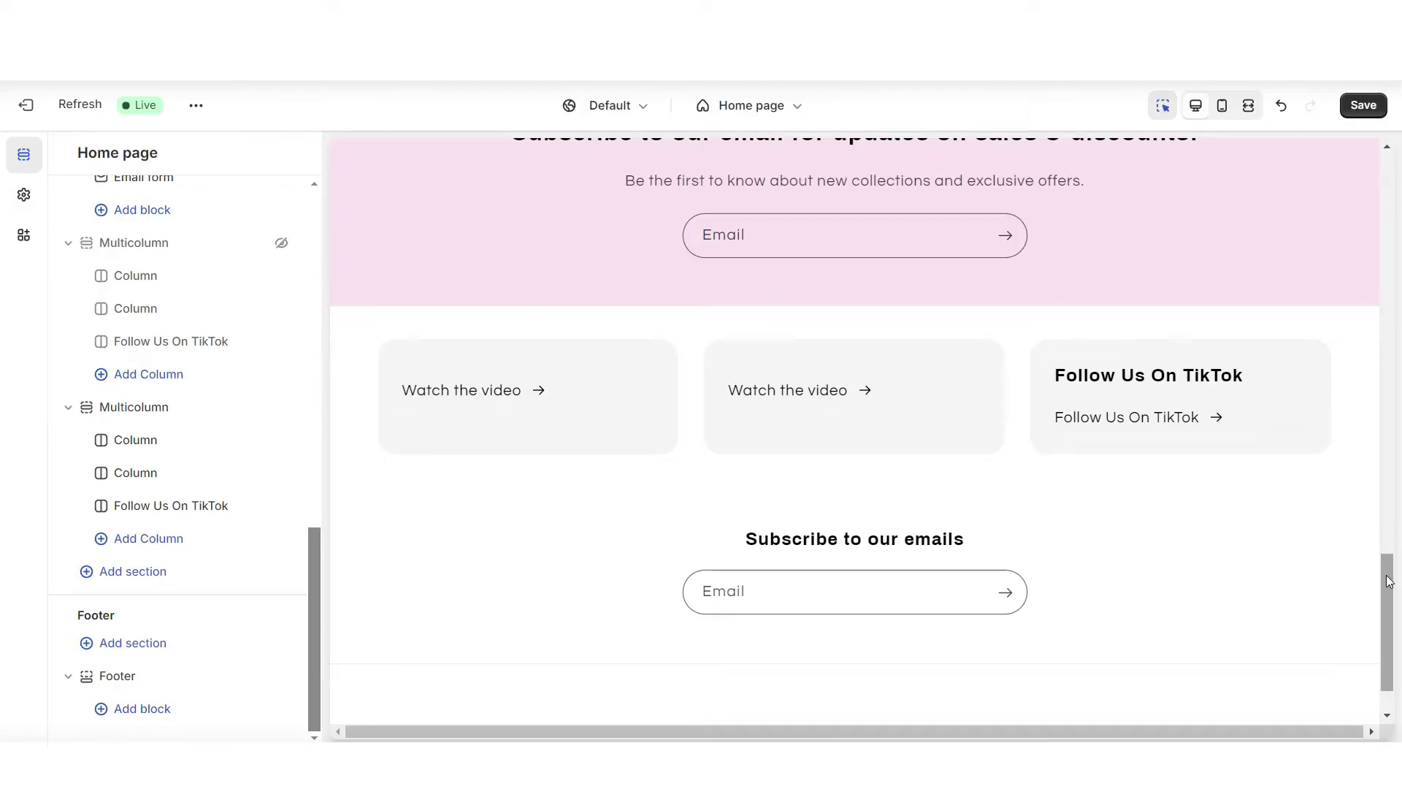
# Examine the footer's email signup, social media, country, language, payment and policy settings.
pyautogui.moveTo(1389, 576); pyautogui.dragTo(1397, 471)
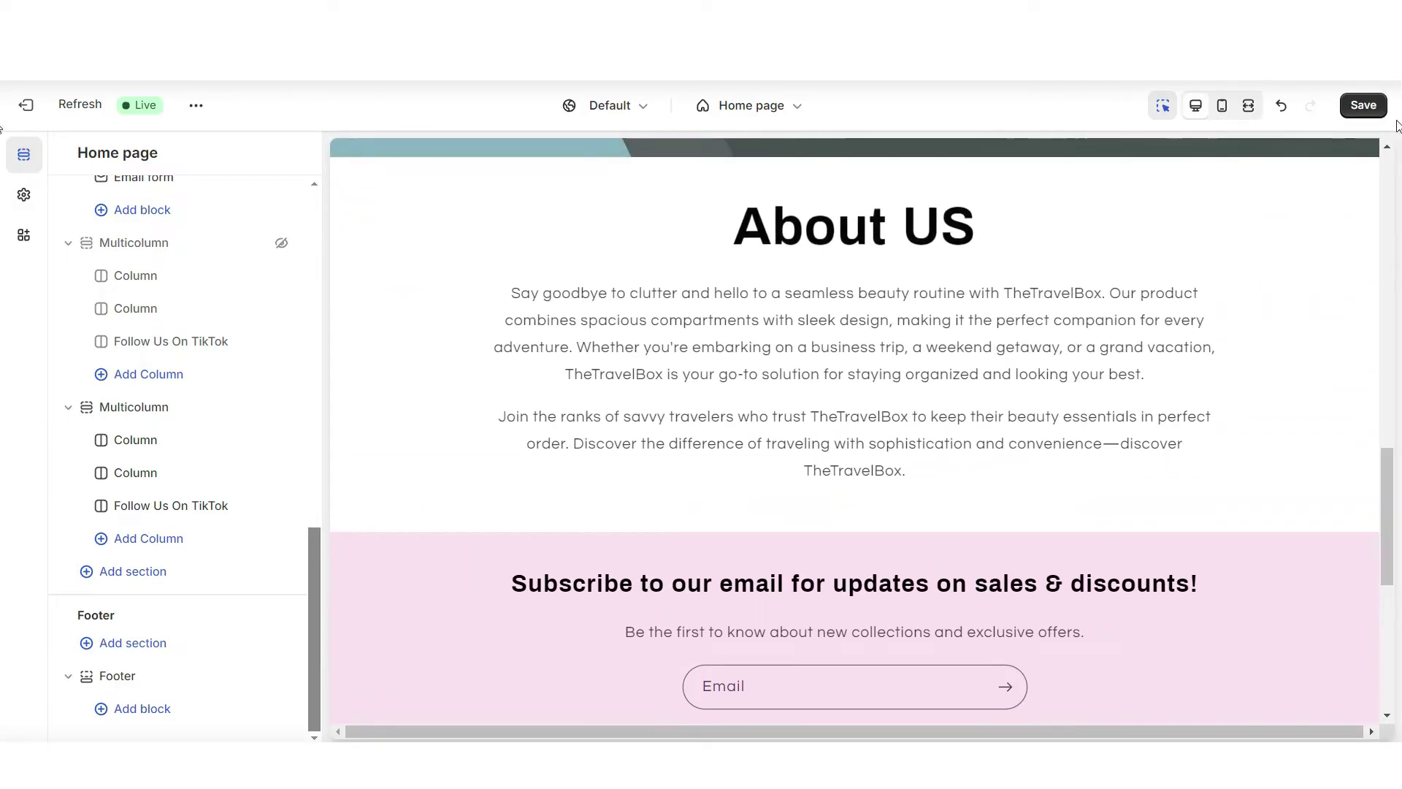
pyautogui.scroll(-5, 404, 567)
pyautogui.click(391, 564)
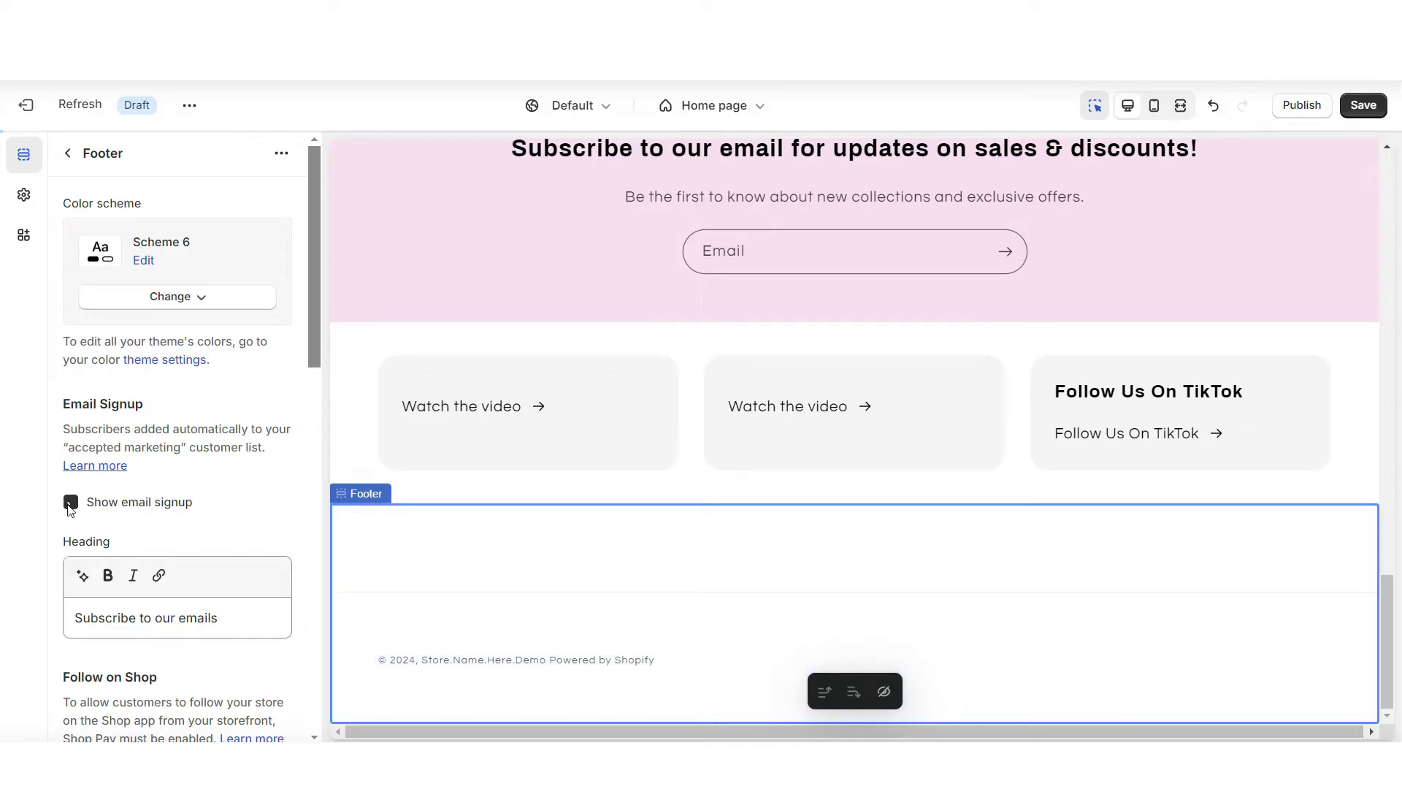
pyautogui.scroll(-3, 317, 404)
pyautogui.moveTo(318, 403); pyautogui.dragTo(322, 588)
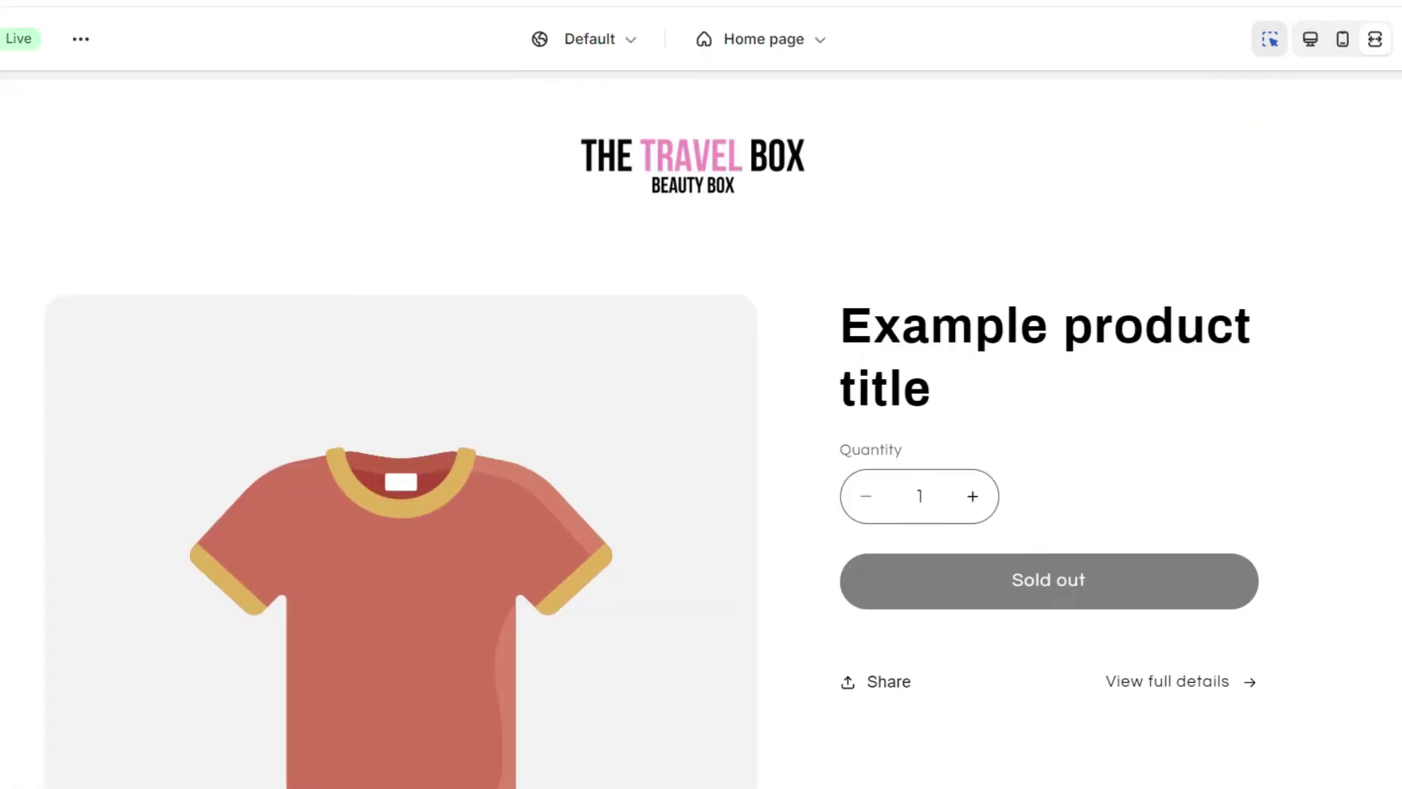
pyautogui.scroll(-10, 701, 439)
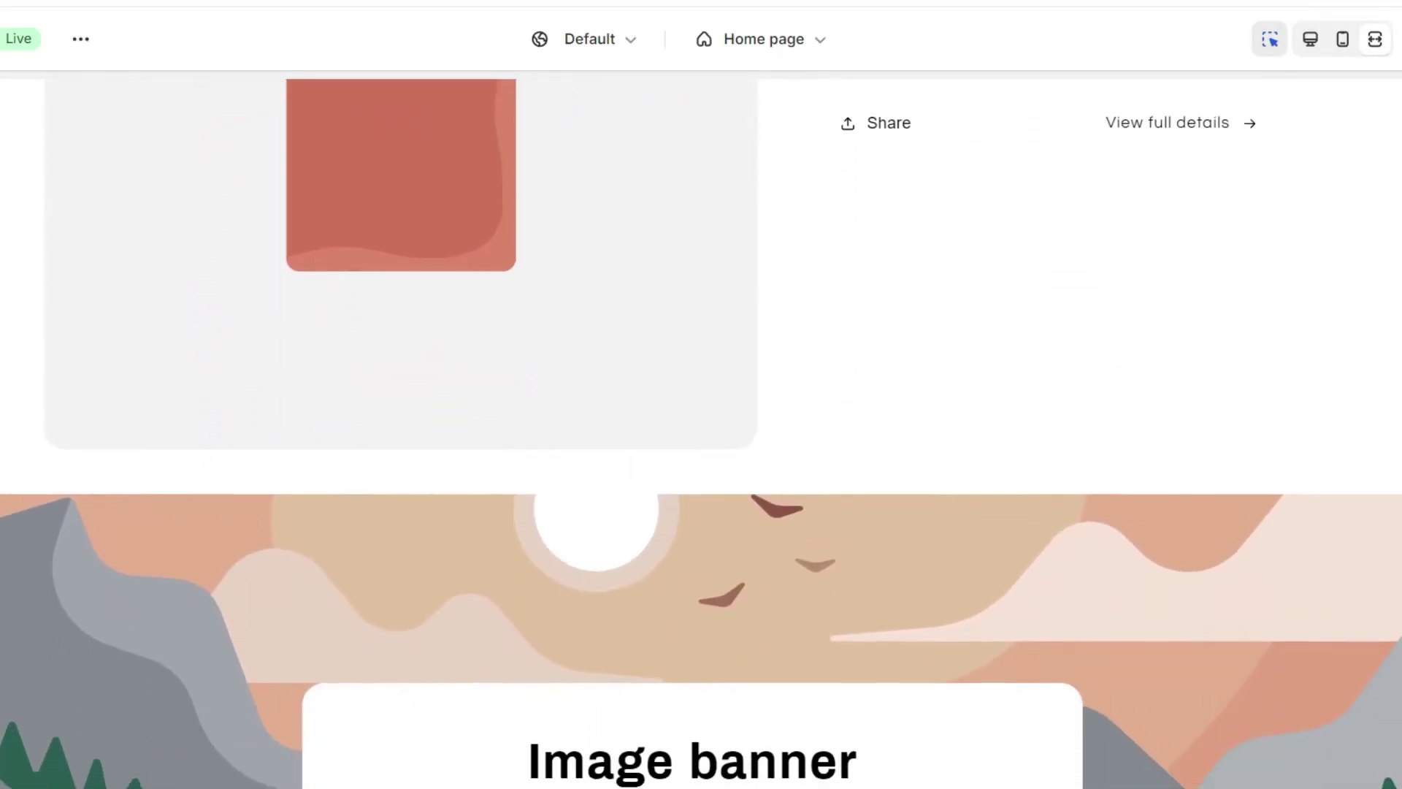
# Review the home page's product, image banner, About US and email signup sections in the full-width preview.
pyautogui.scroll(-8, 701, 438)
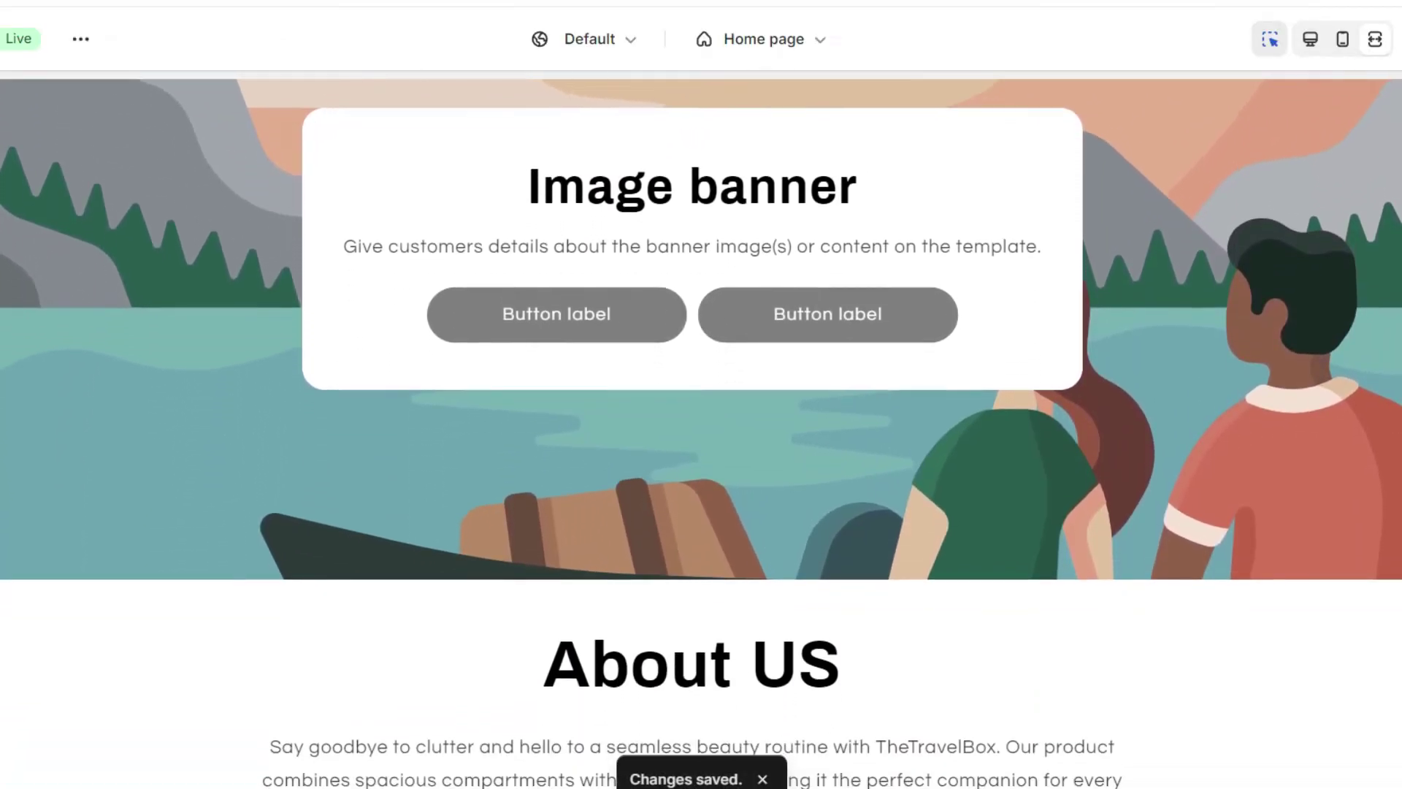
pyautogui.scroll(-6, 701, 439)
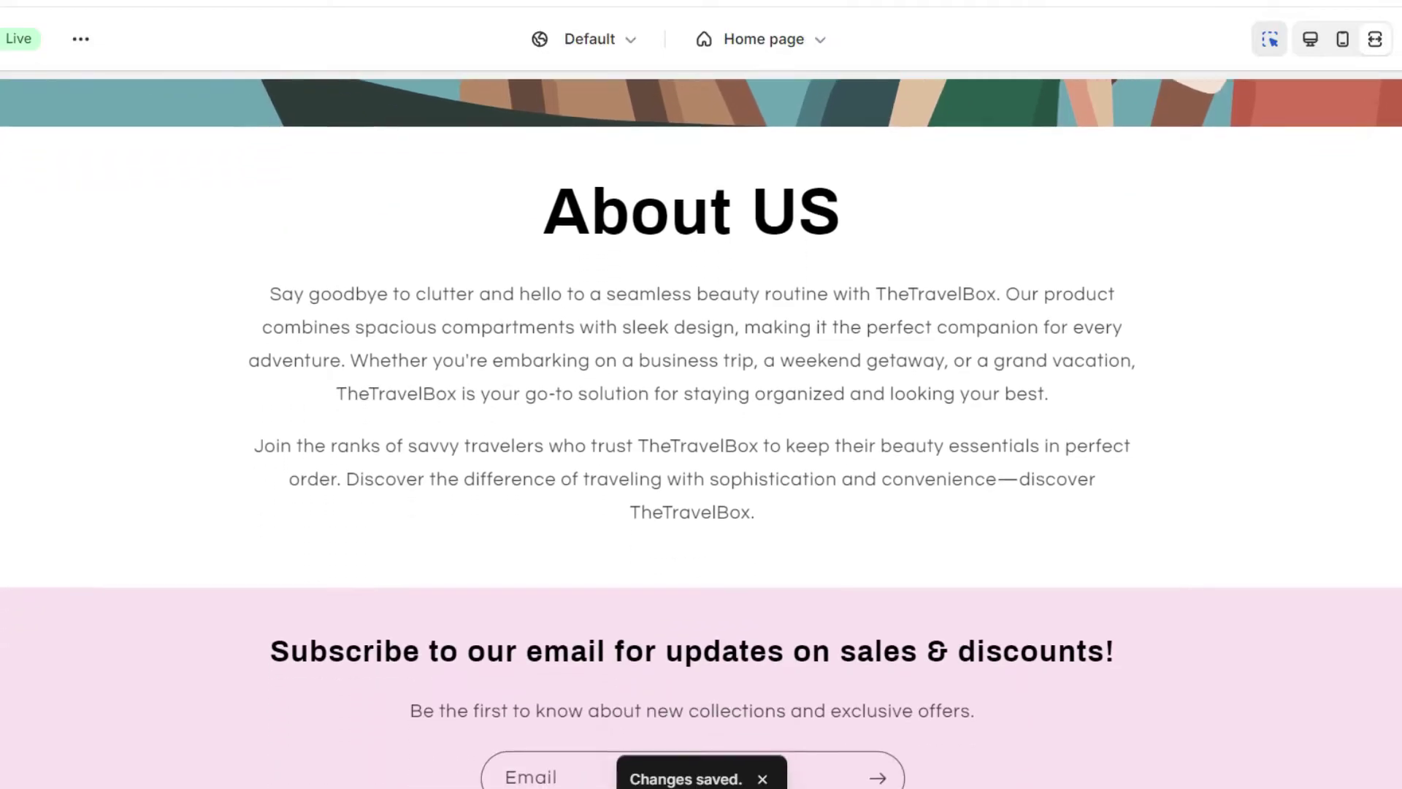
pyautogui.scroll(-2, 701, 439)
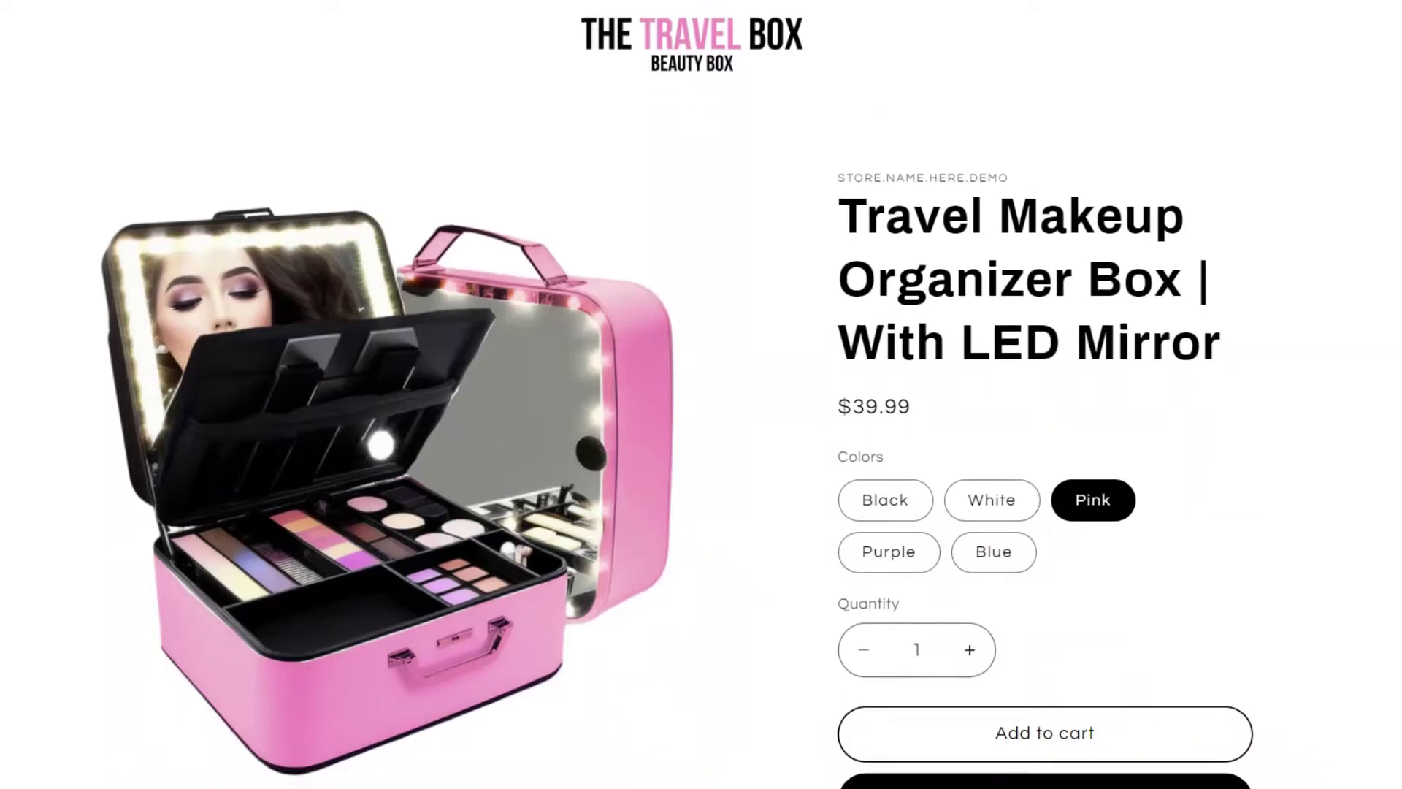
pyautogui.scroll(-9, 701, 394)
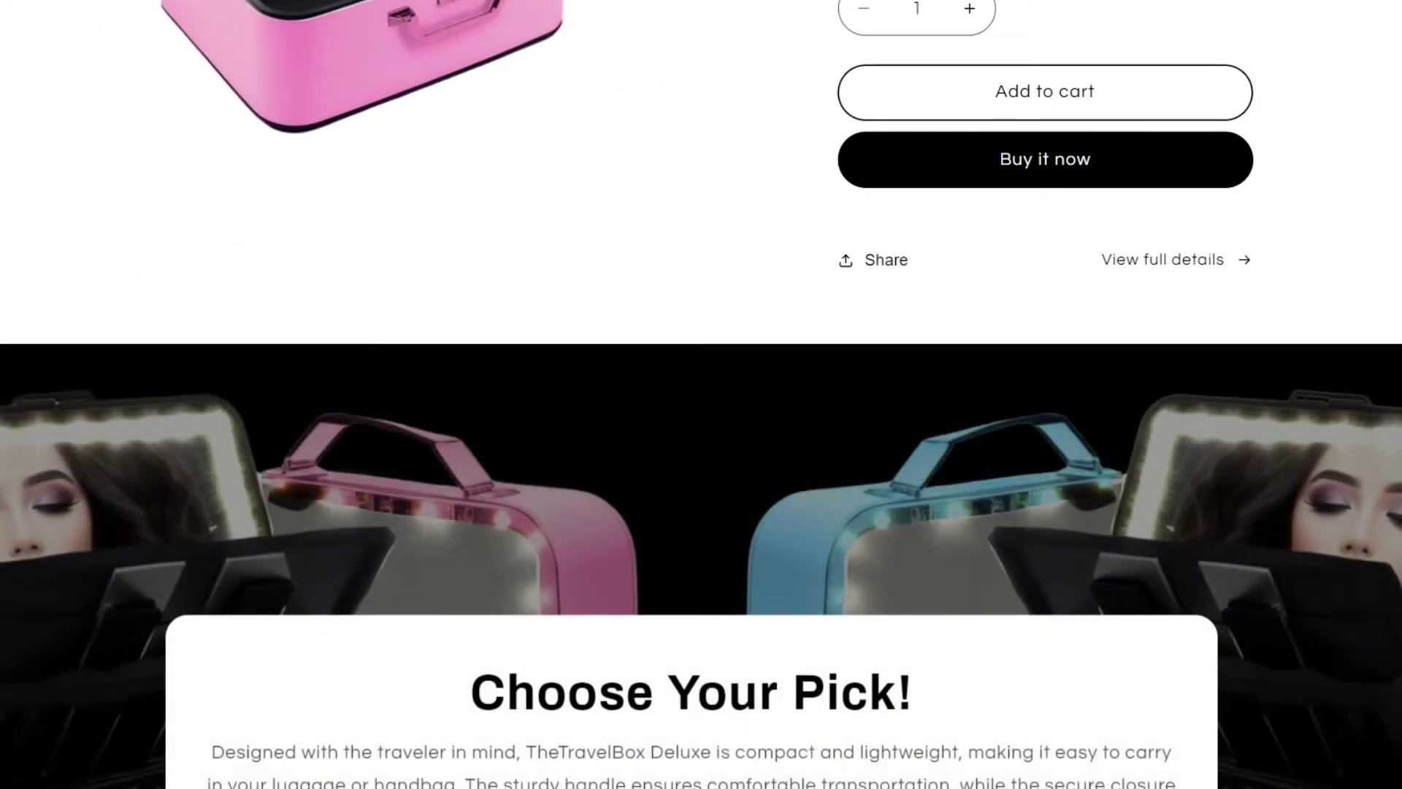
pyautogui.scroll(-10, 701, 394)
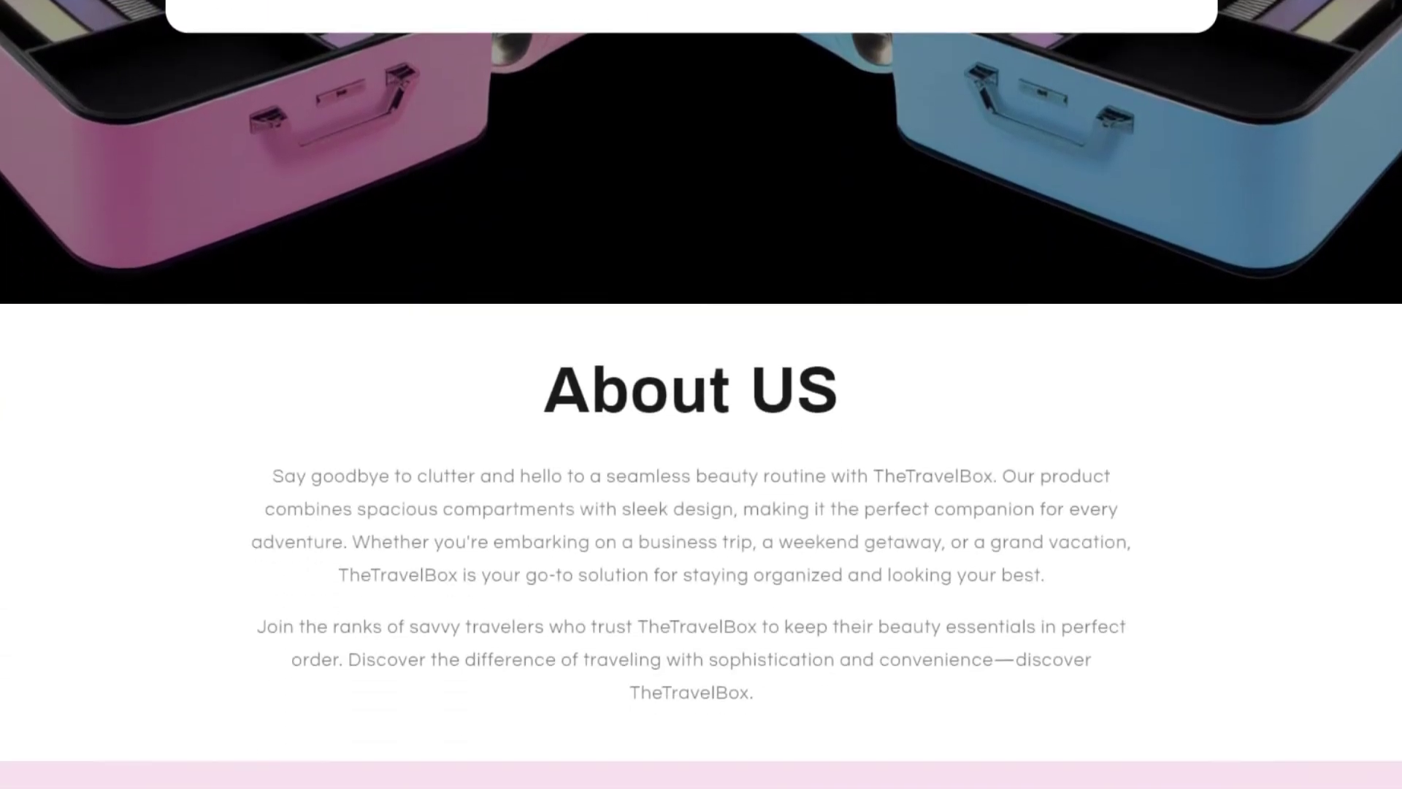
pyautogui.scroll(-11, 701, 394)
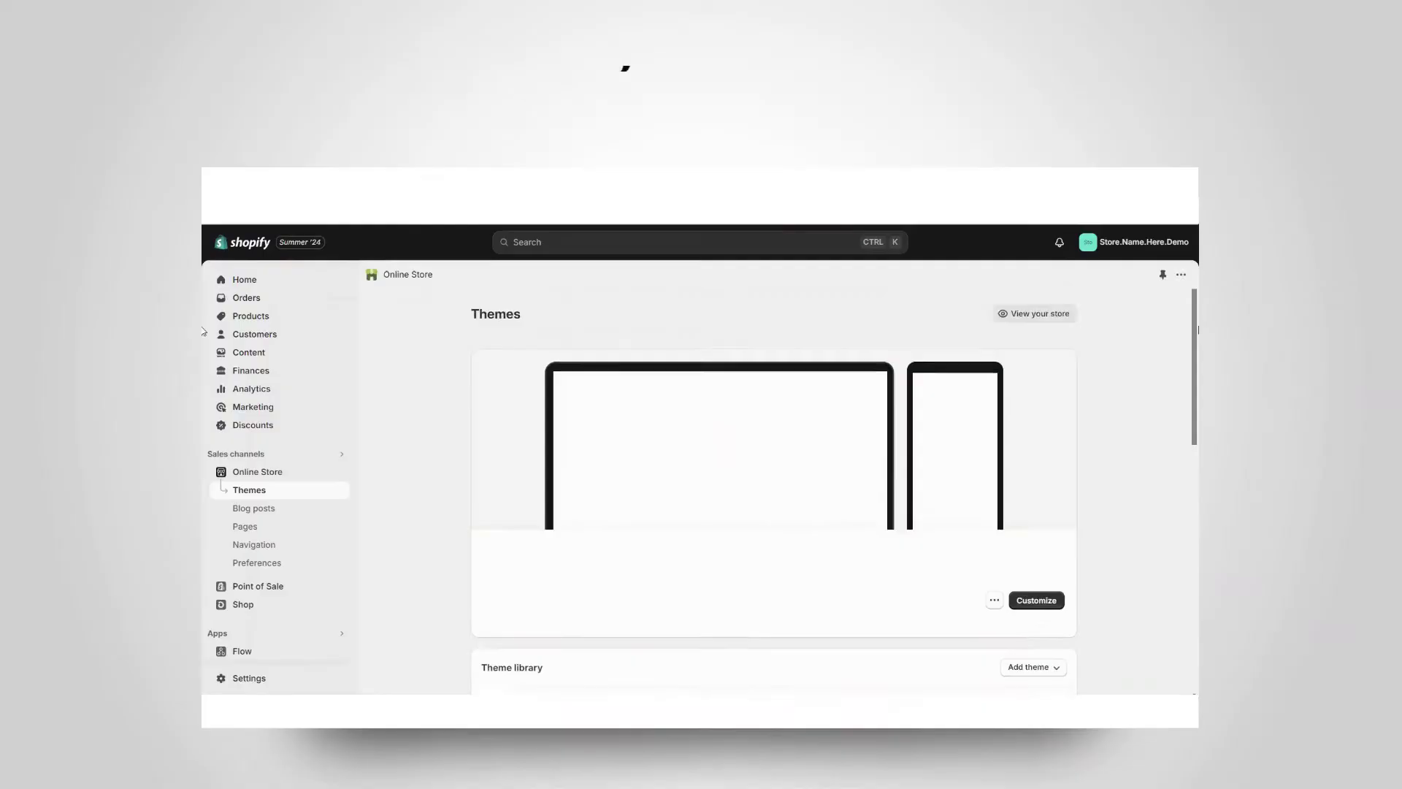
# Start adding a theme to the store's theme library by uploading a zip file.
pyautogui.scroll(-3, 701, 475)
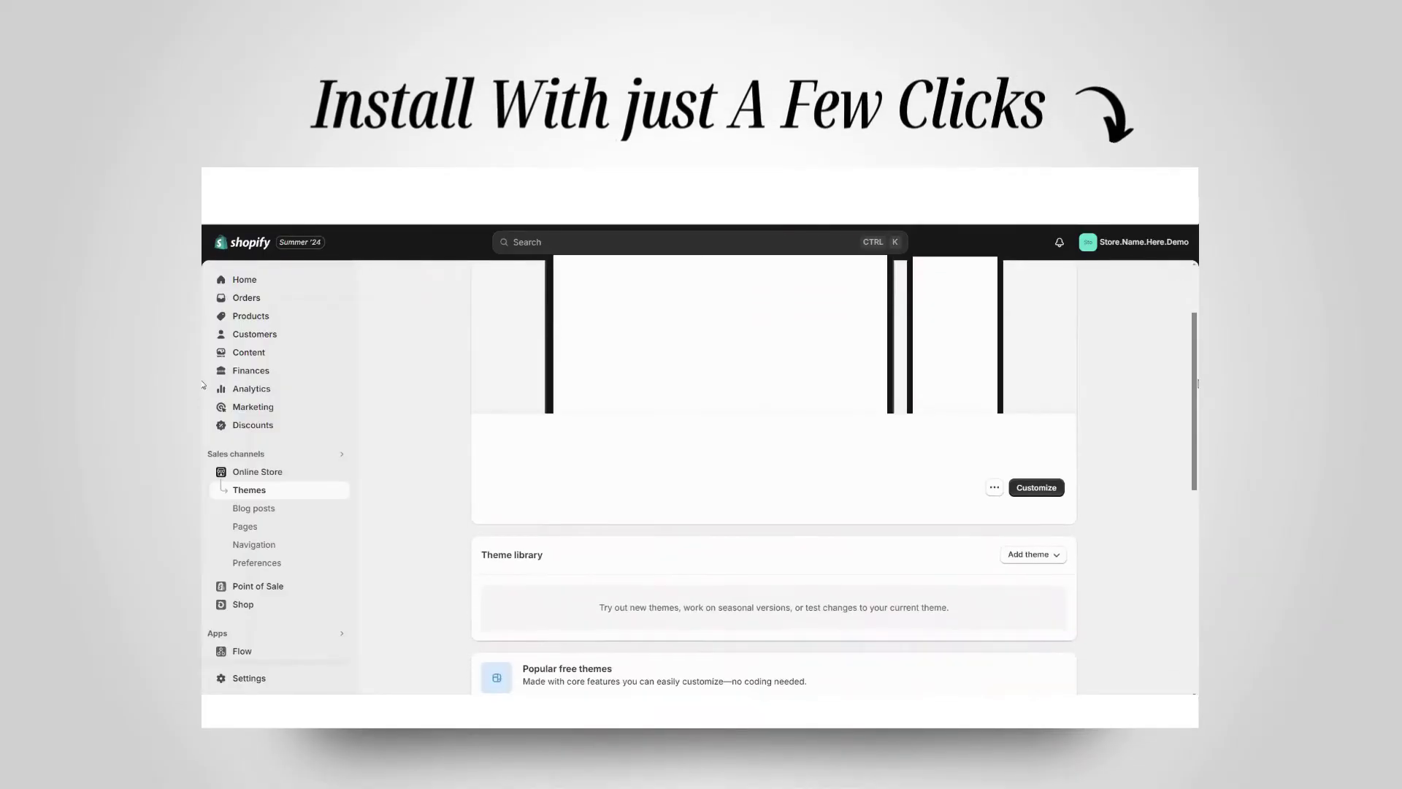
pyautogui.click(1059, 554)
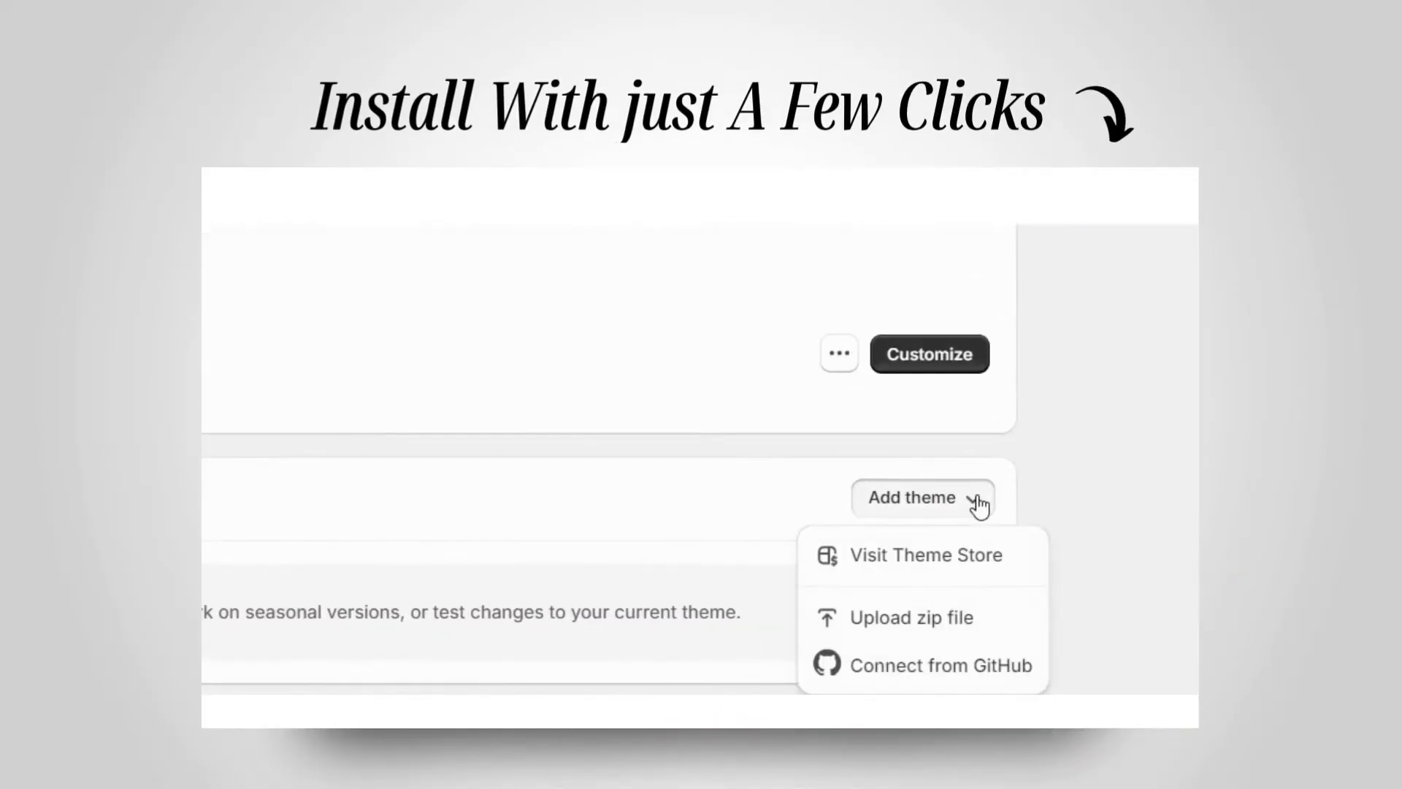
pyautogui.click(993, 628)
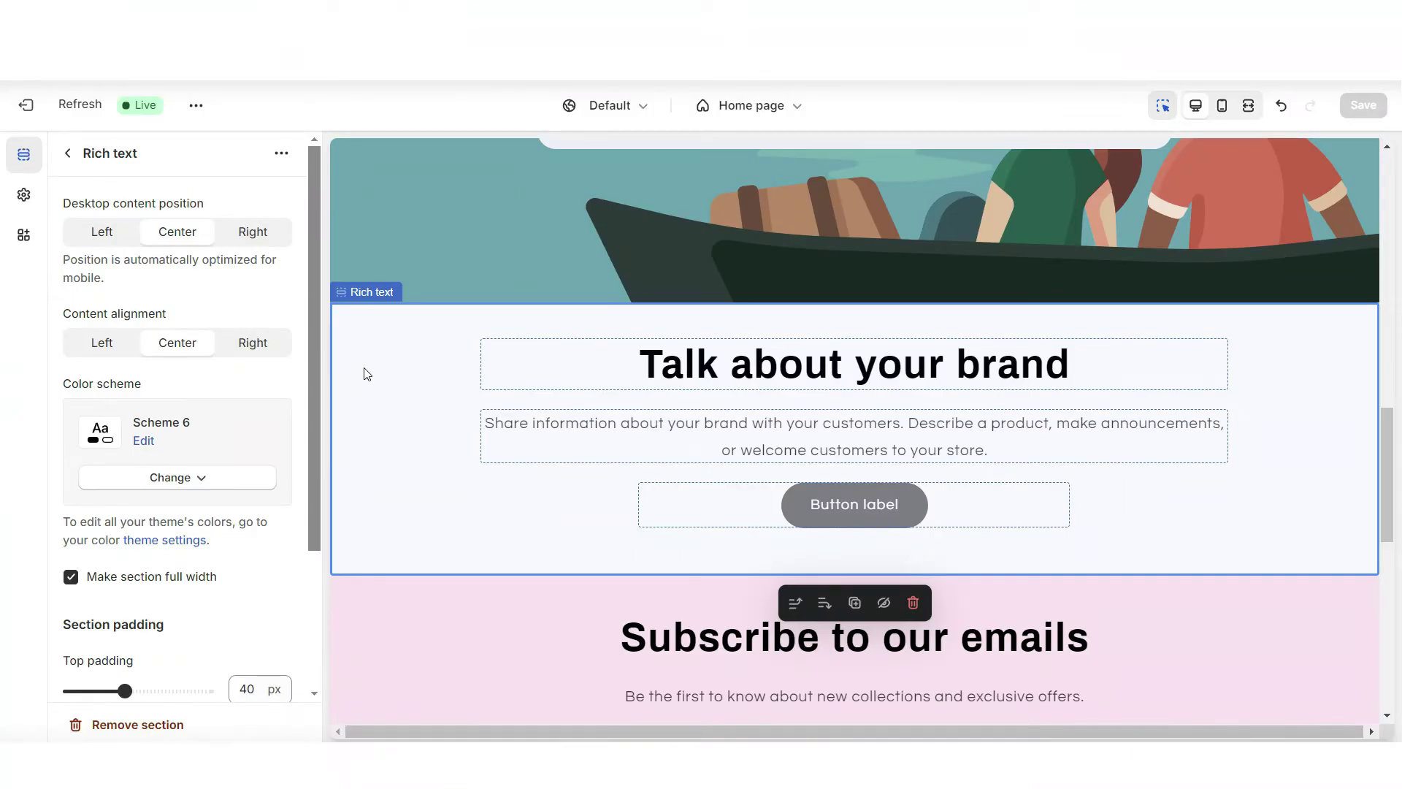
# Replace the Rich text section's heading with "About US".
pyautogui.click(610, 372)
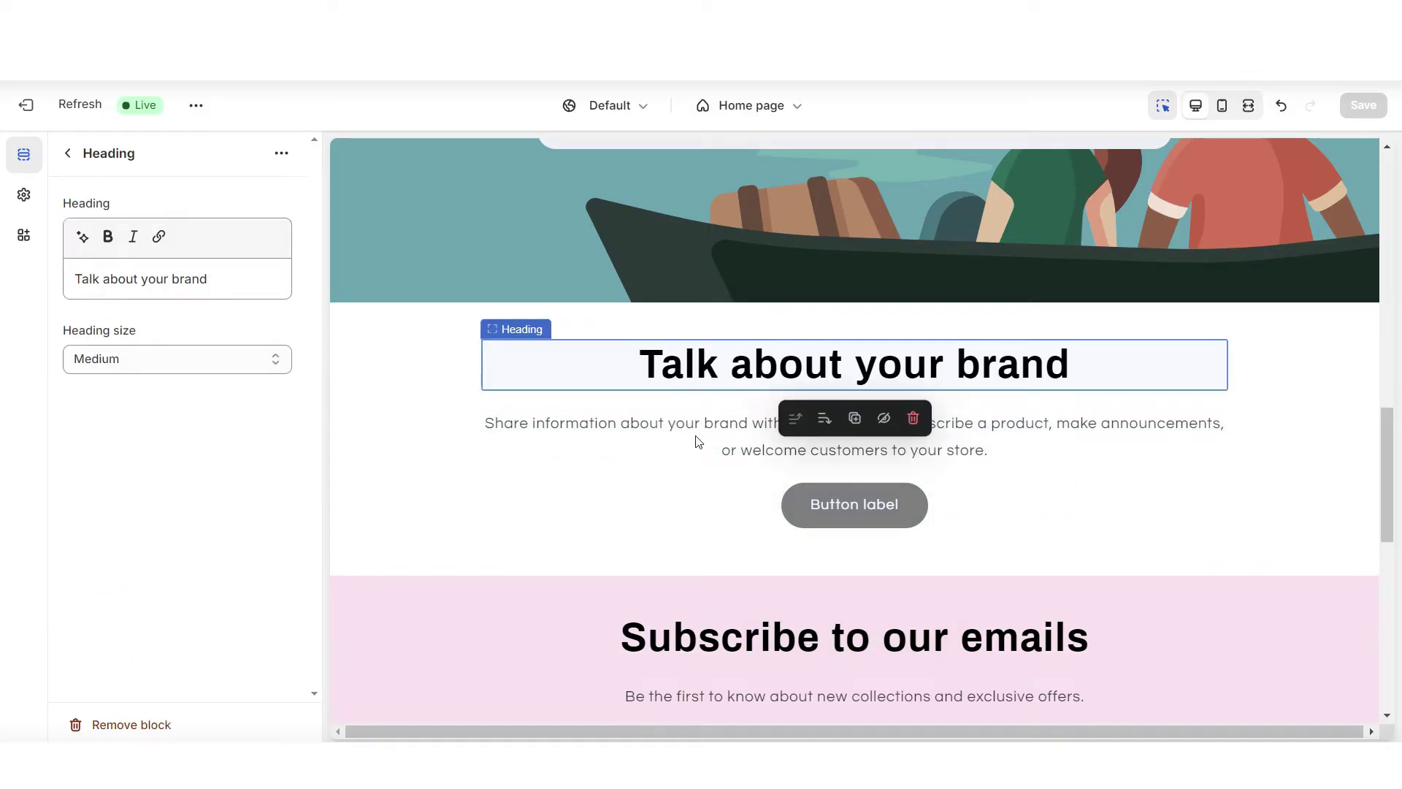
pyautogui.tripleClick(138, 279)
pyautogui.rightClick(110, 288)
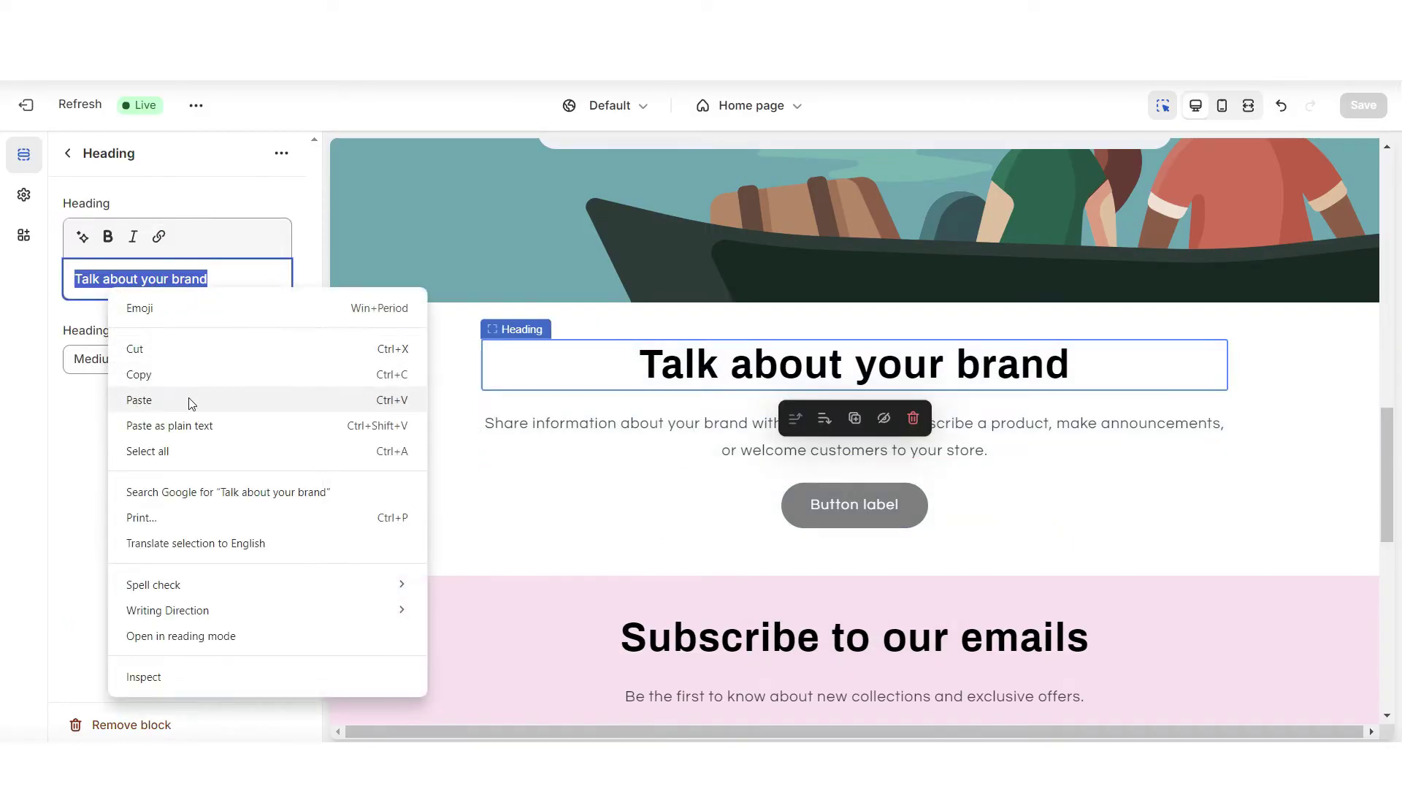
pyautogui.click(187, 401)
# Replace the Rich text section's description with the copied two-paragraph text about TheTravelBox.
pyautogui.click(636, 431)
pyautogui.tripleClick(146, 314)
pyautogui.rightClick(211, 341)
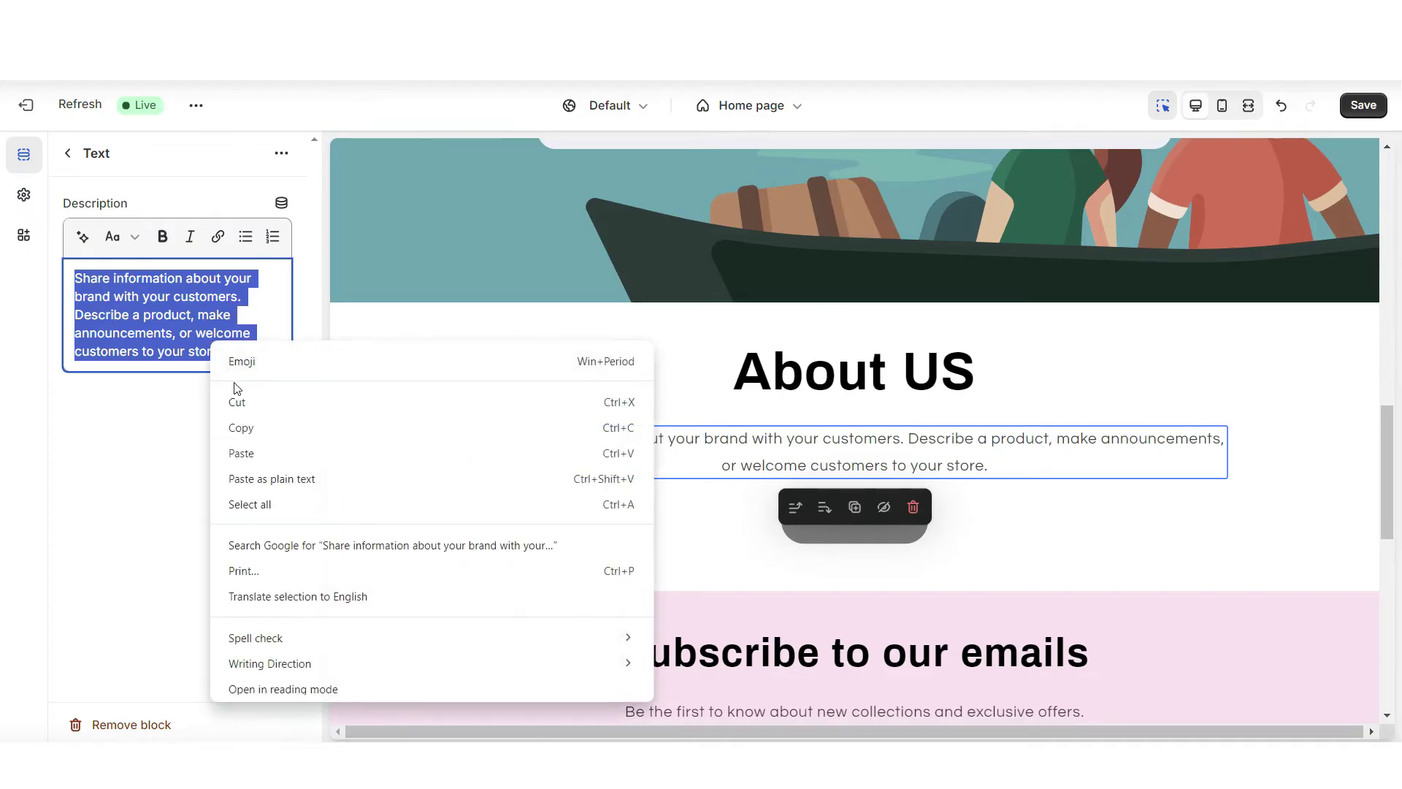
pyautogui.click(241, 453)
# Remove the Buttons block from the Rich text section.
pyautogui.scroll(-1, 876, 511)
pyautogui.click(962, 581)
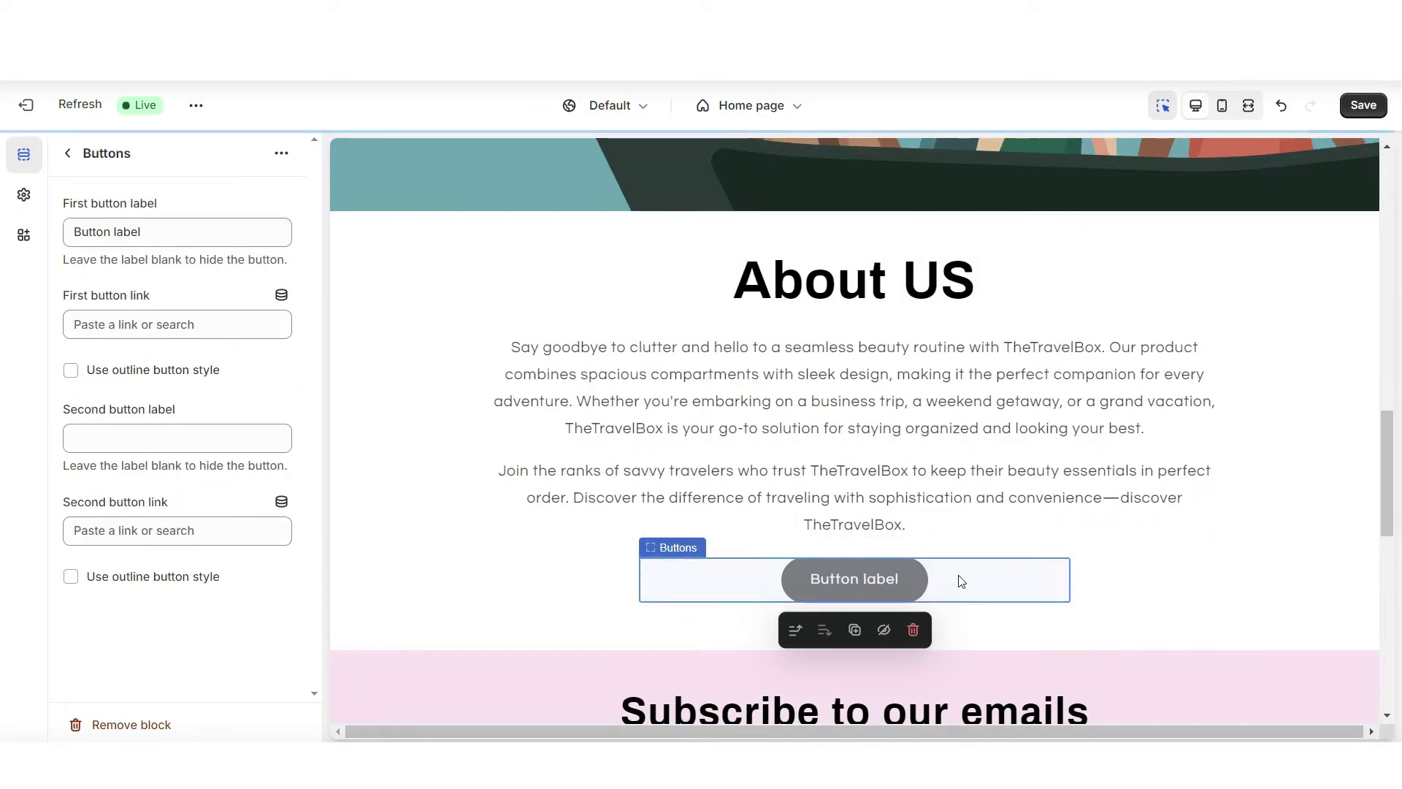
pyautogui.click(914, 631)
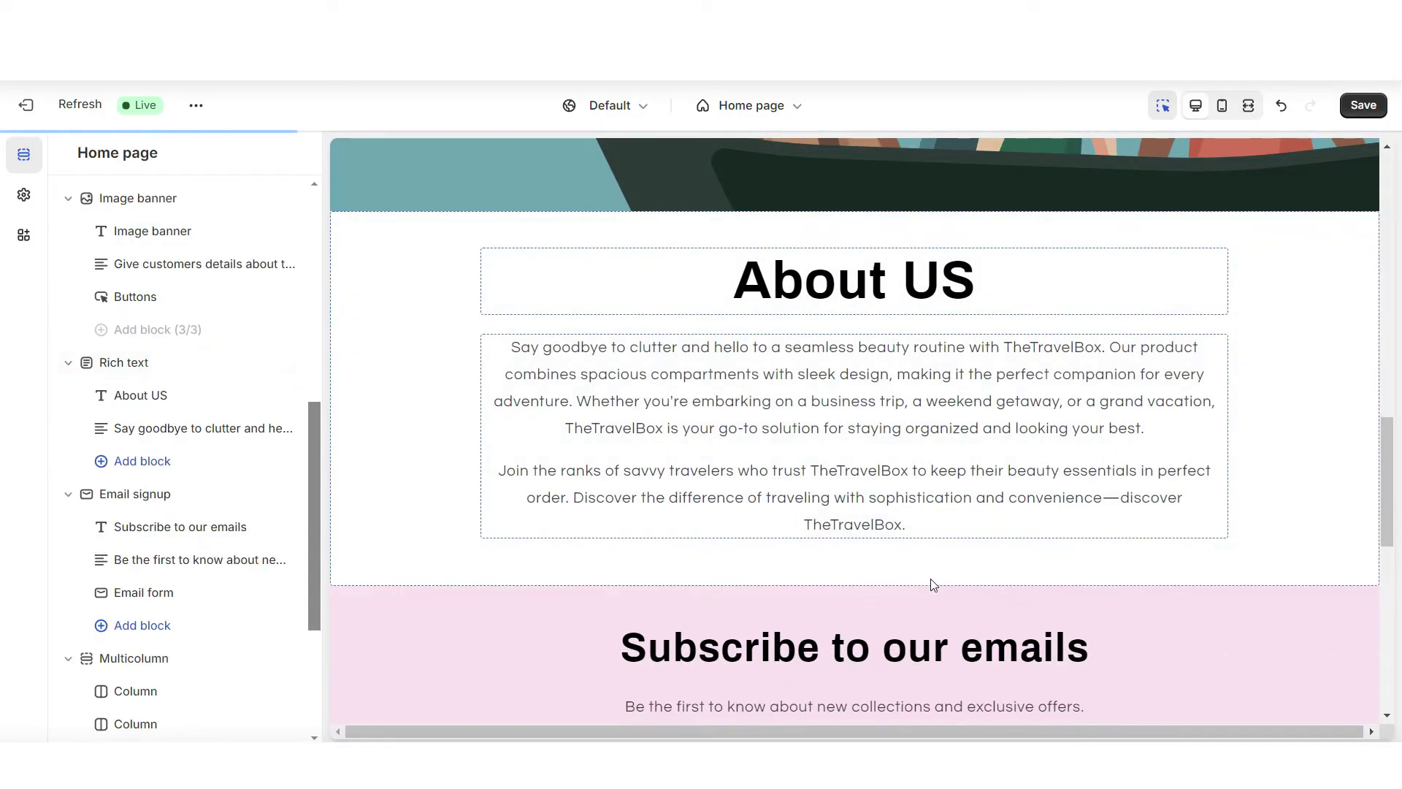
# Change the email signup section's heading to "Subscribe to our email for updates on sales & discounts!".
pyautogui.scroll(-2, 1280, 305)
pyautogui.click(1097, 489)
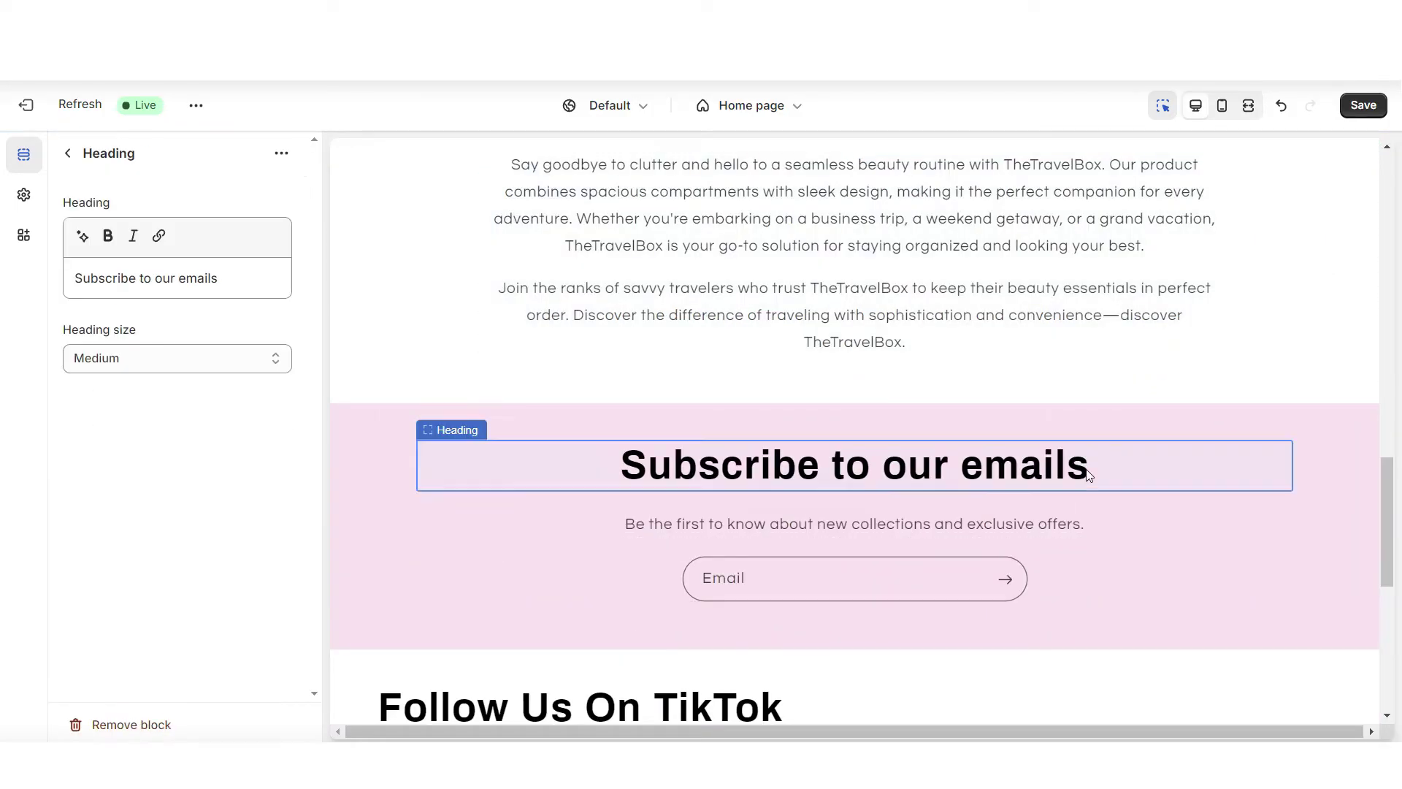
pyautogui.press('BackSpace')
pyautogui.write('for updates on sales & disc')
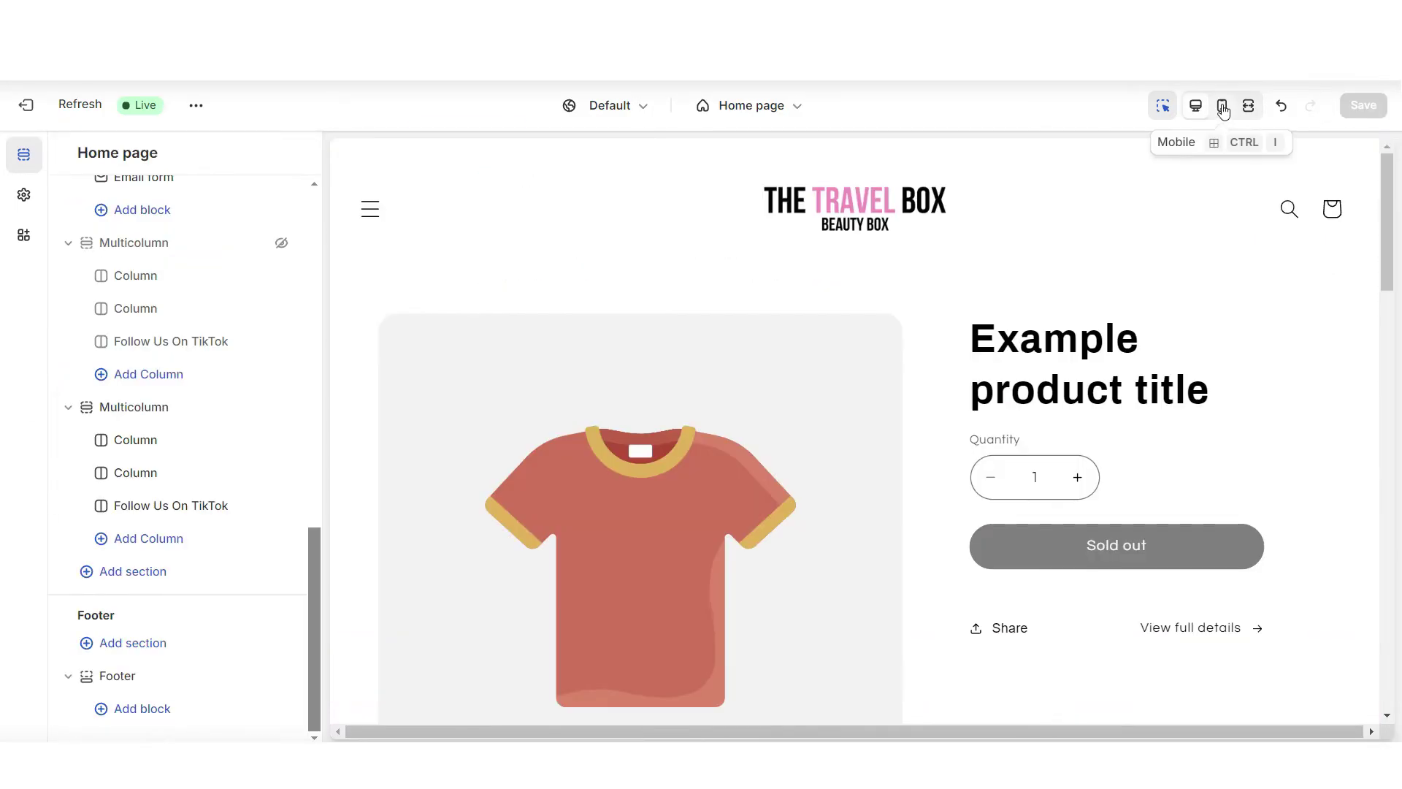
# Preview the home page in mobile view and check its sections from the product to About US.
pyautogui.click(1223, 108)
pyautogui.scroll(-5, 1025, 264)
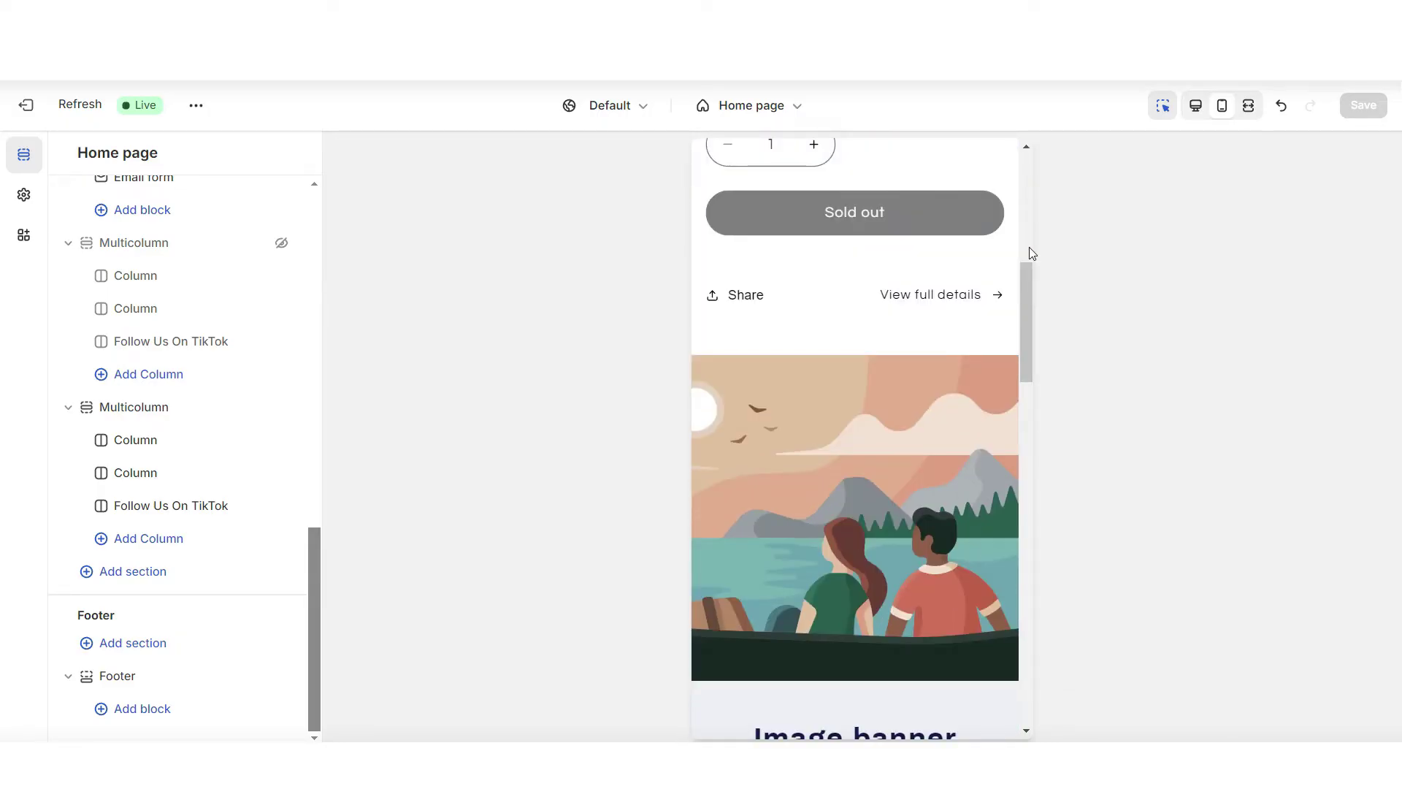
pyautogui.scroll(-3, 1029, 249)
pyautogui.scroll(-3, 1029, 246)
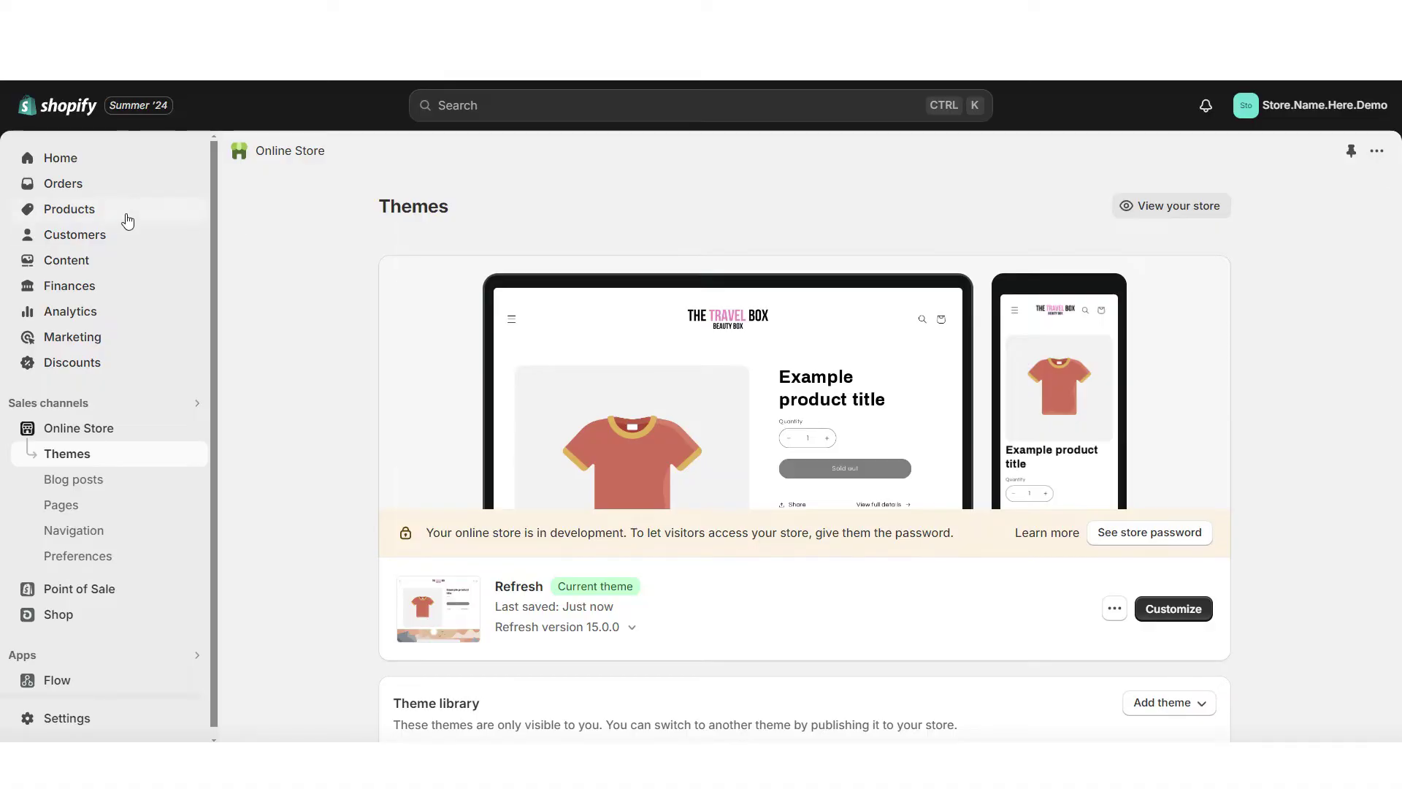
# Add a product titled "Travel Makeup Organizer Box | With LED Mirror" and fill its description with the text copied from ChatGPT.
pyautogui.click(127, 219)
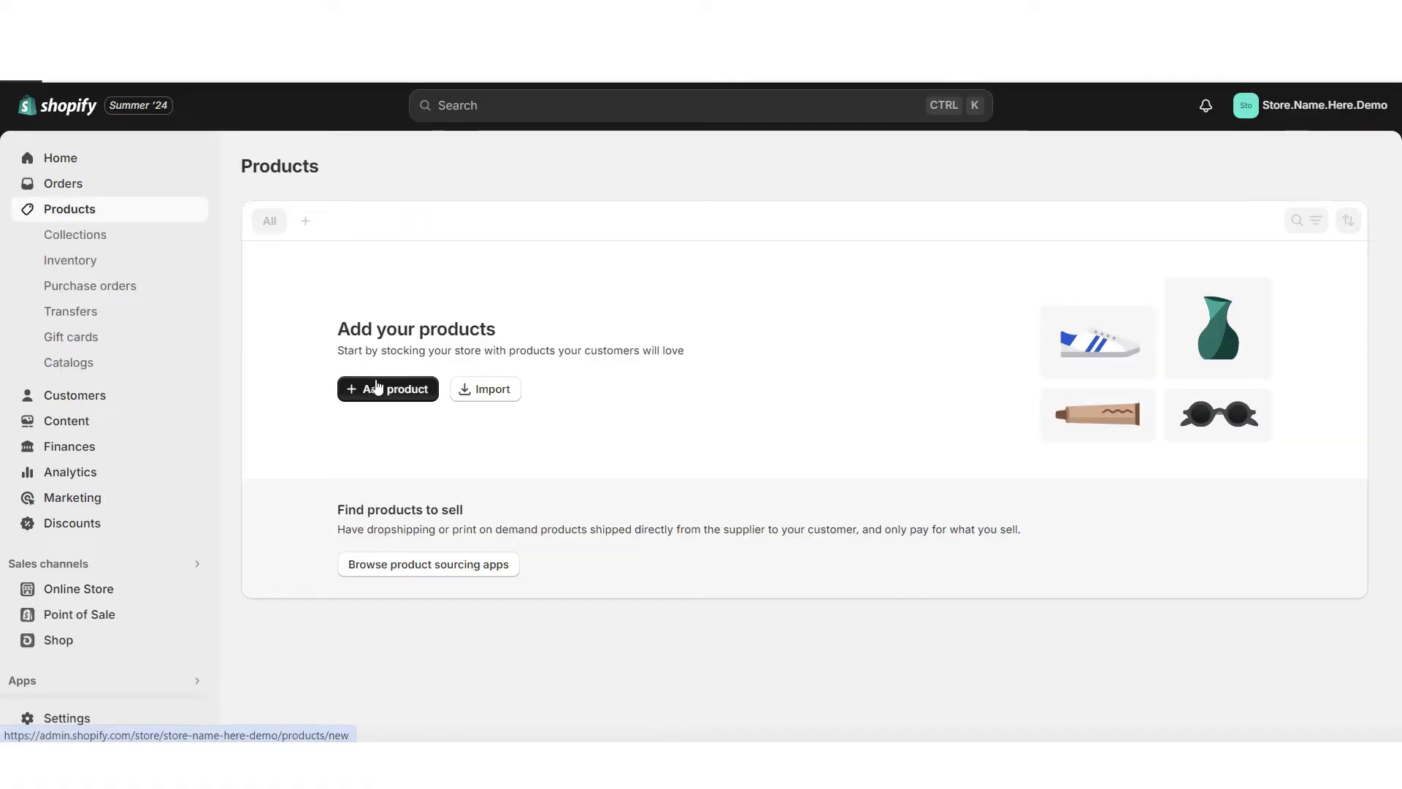
pyautogui.click(377, 388)
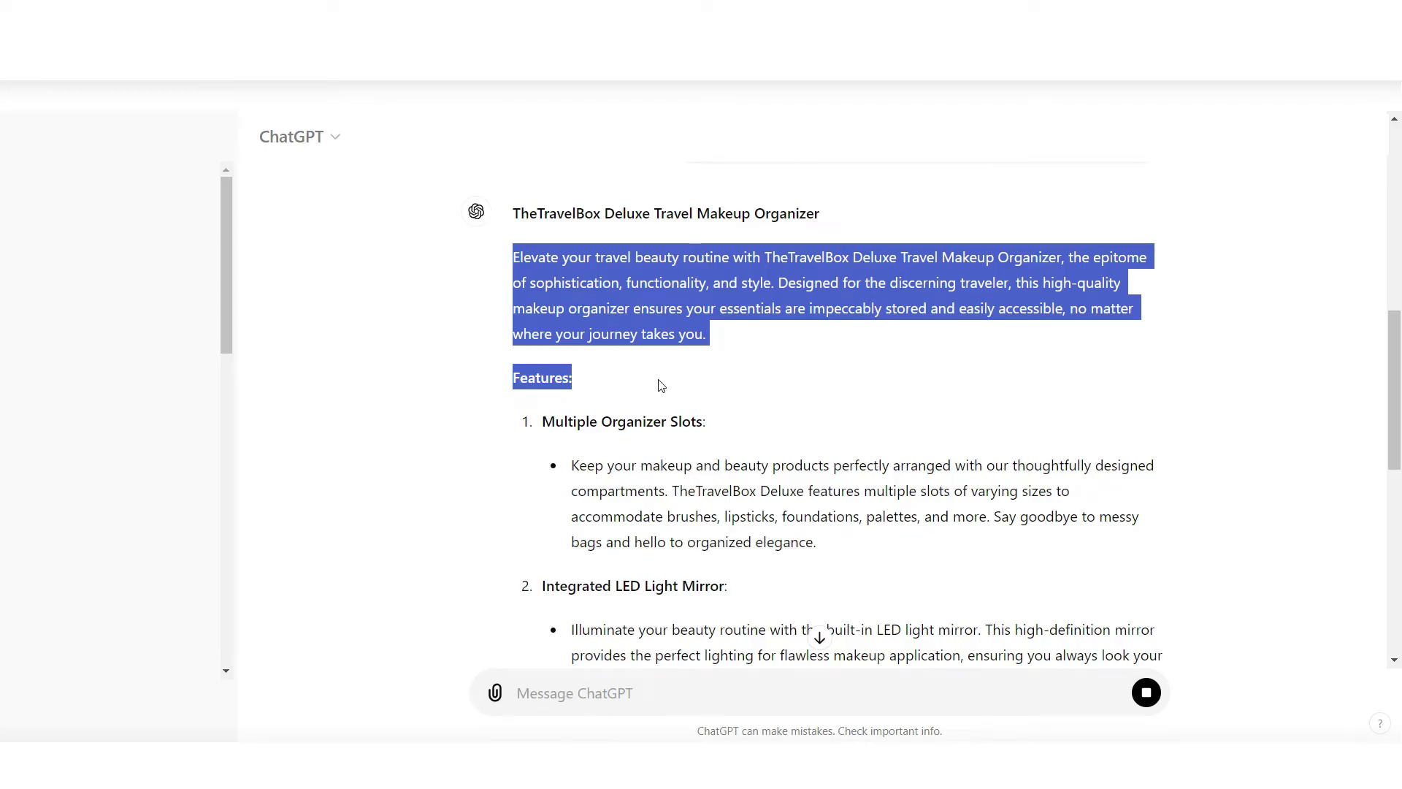
pyautogui.moveTo(662, 385); pyautogui.dragTo(679, 381)
pyautogui.scroll(-2, 661, 381)
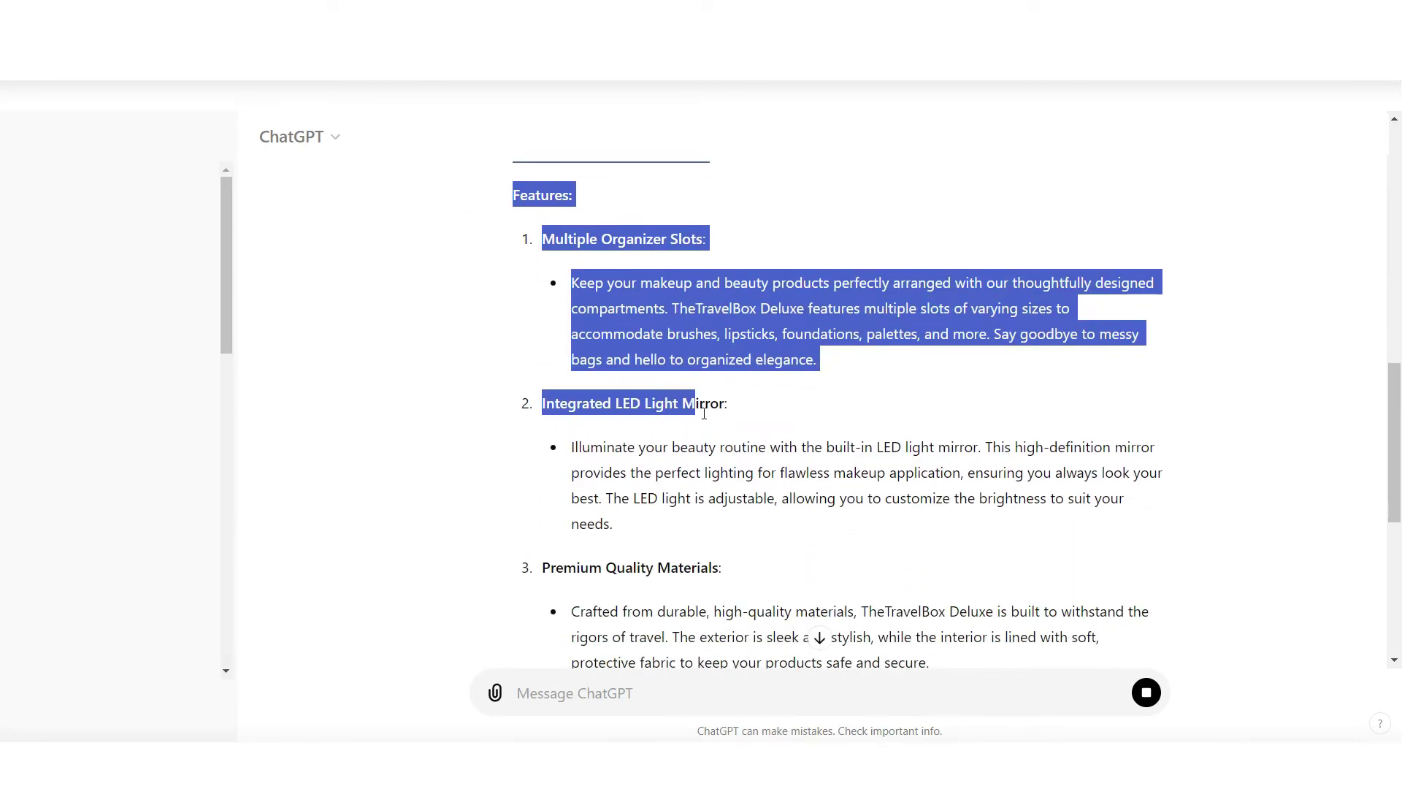
pyautogui.rightClick(438, 460)
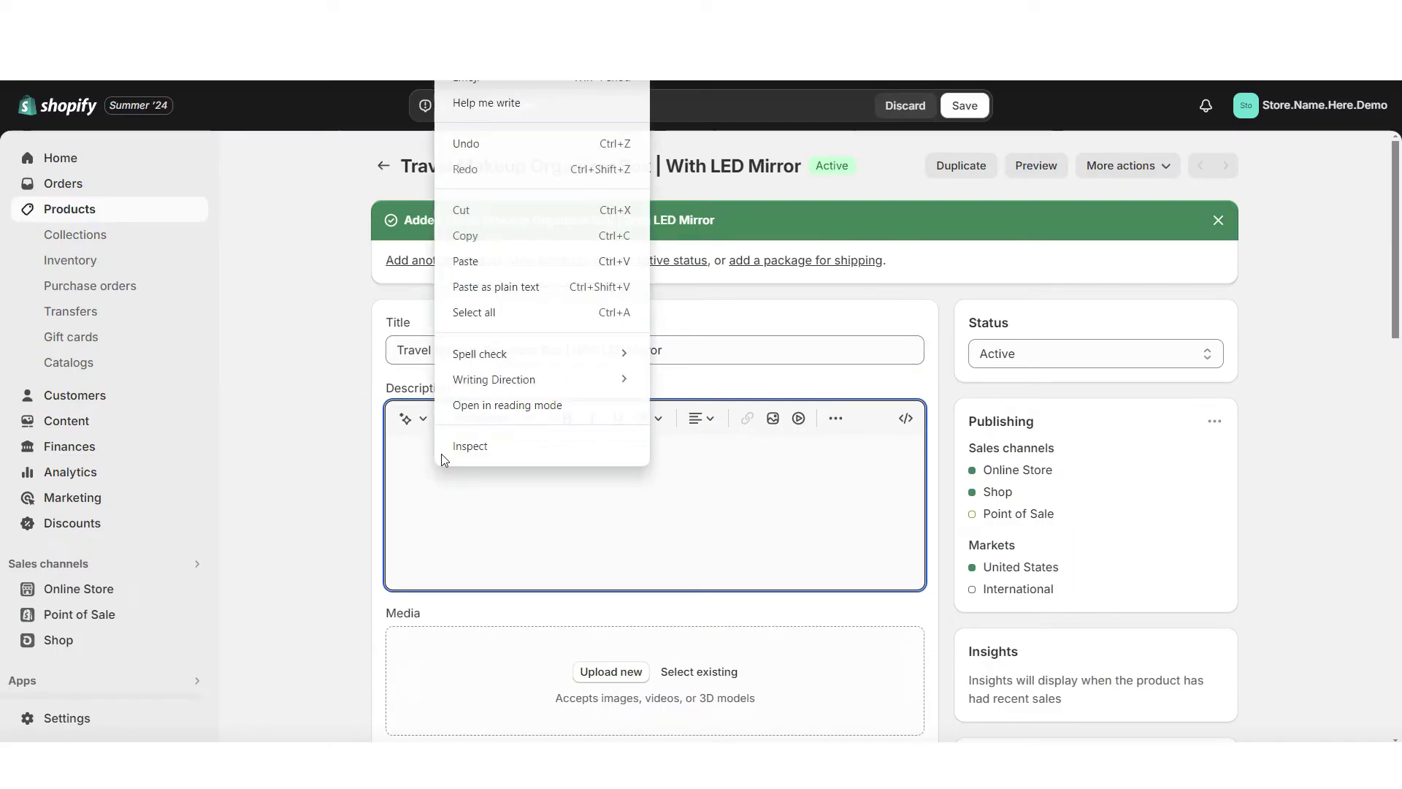
pyautogui.click(470, 257)
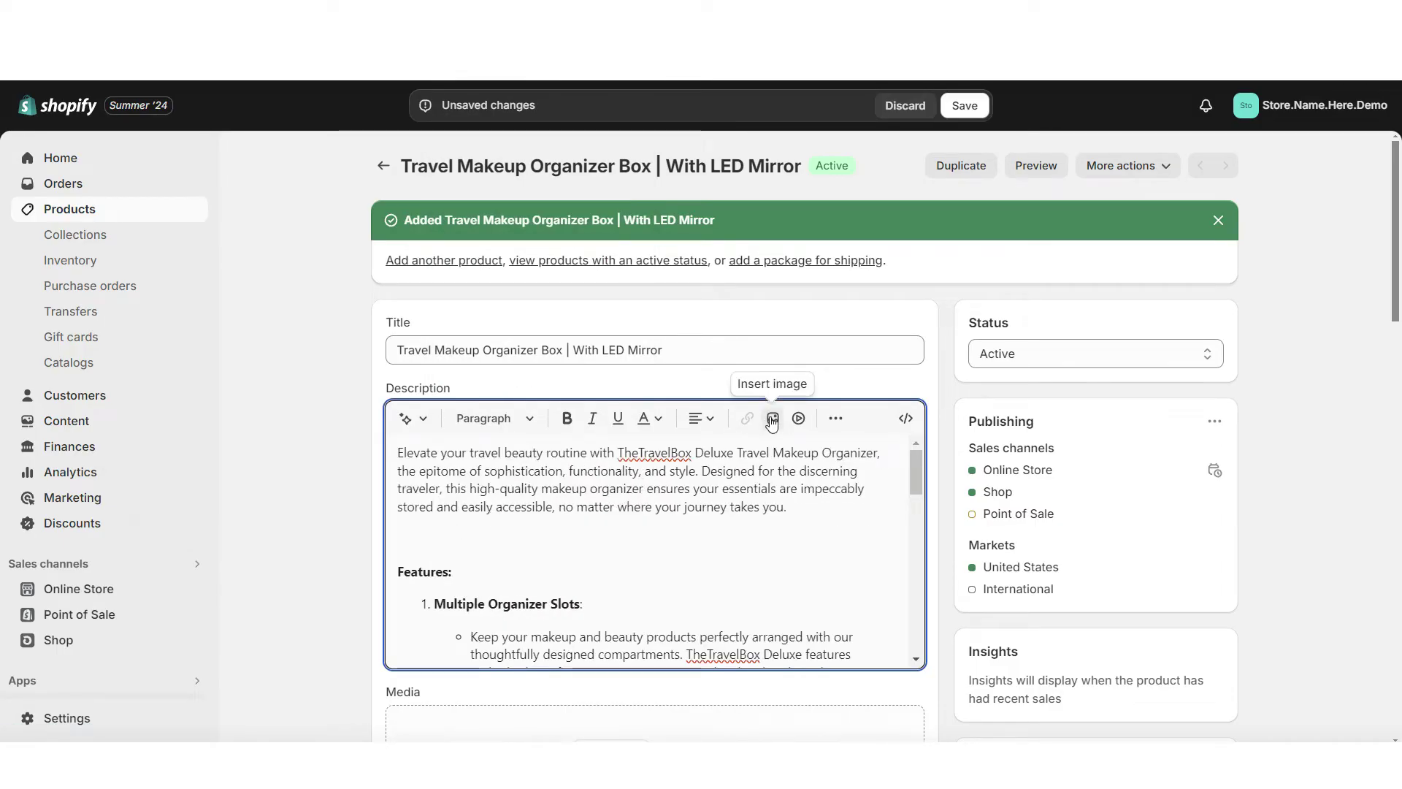
# Examine the paragraph style and link options for the description's opening paragraph.
pyautogui.click(494, 419)
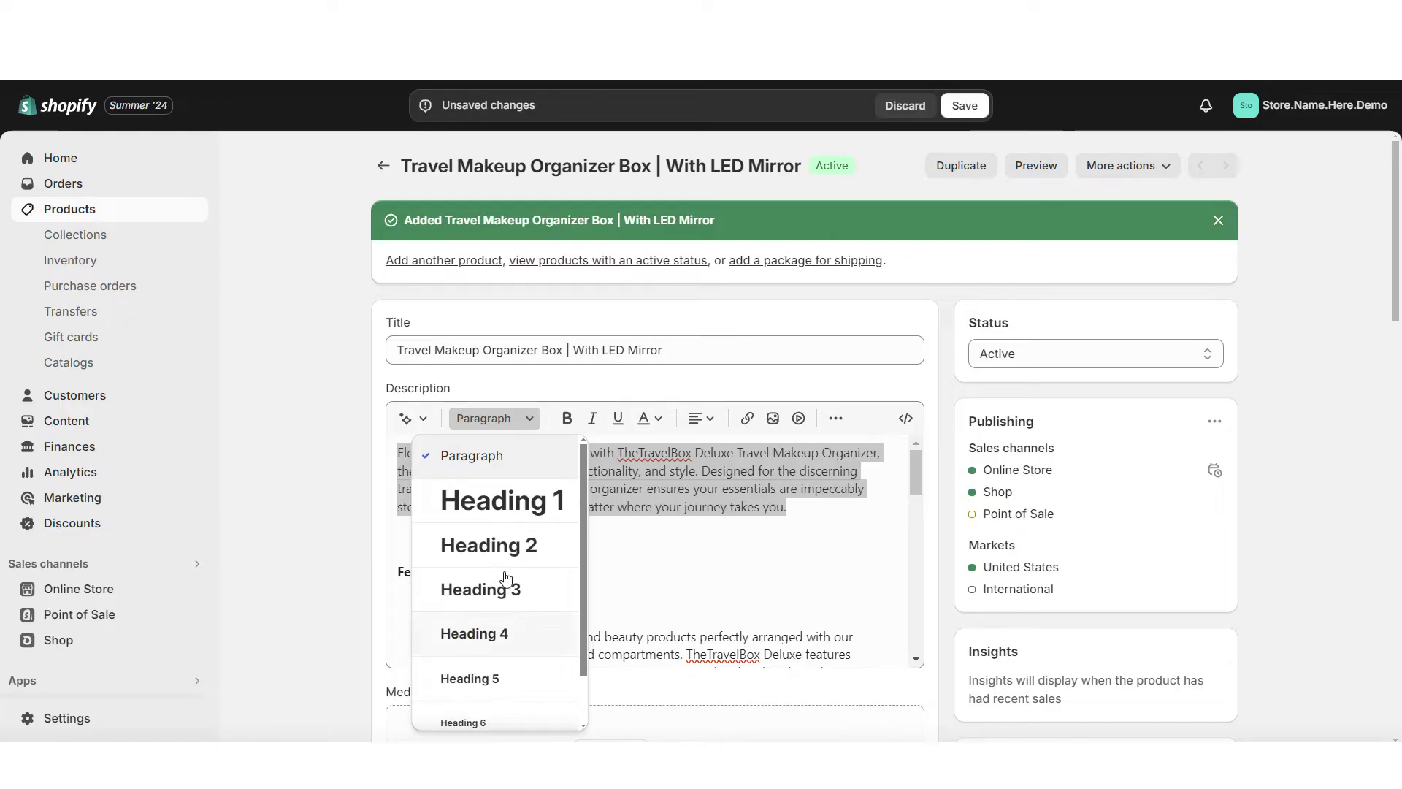
pyautogui.click(747, 419)
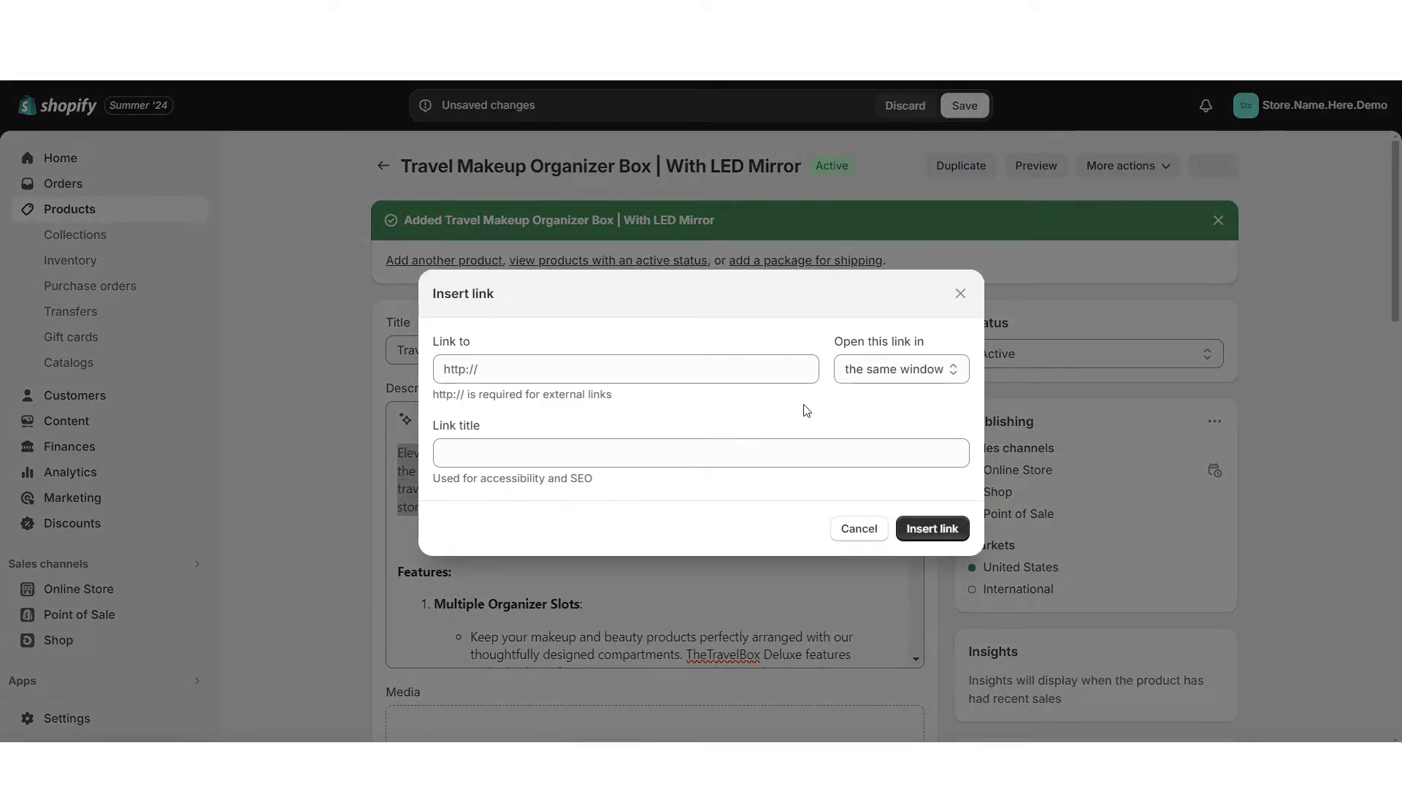
pyautogui.click(957, 296)
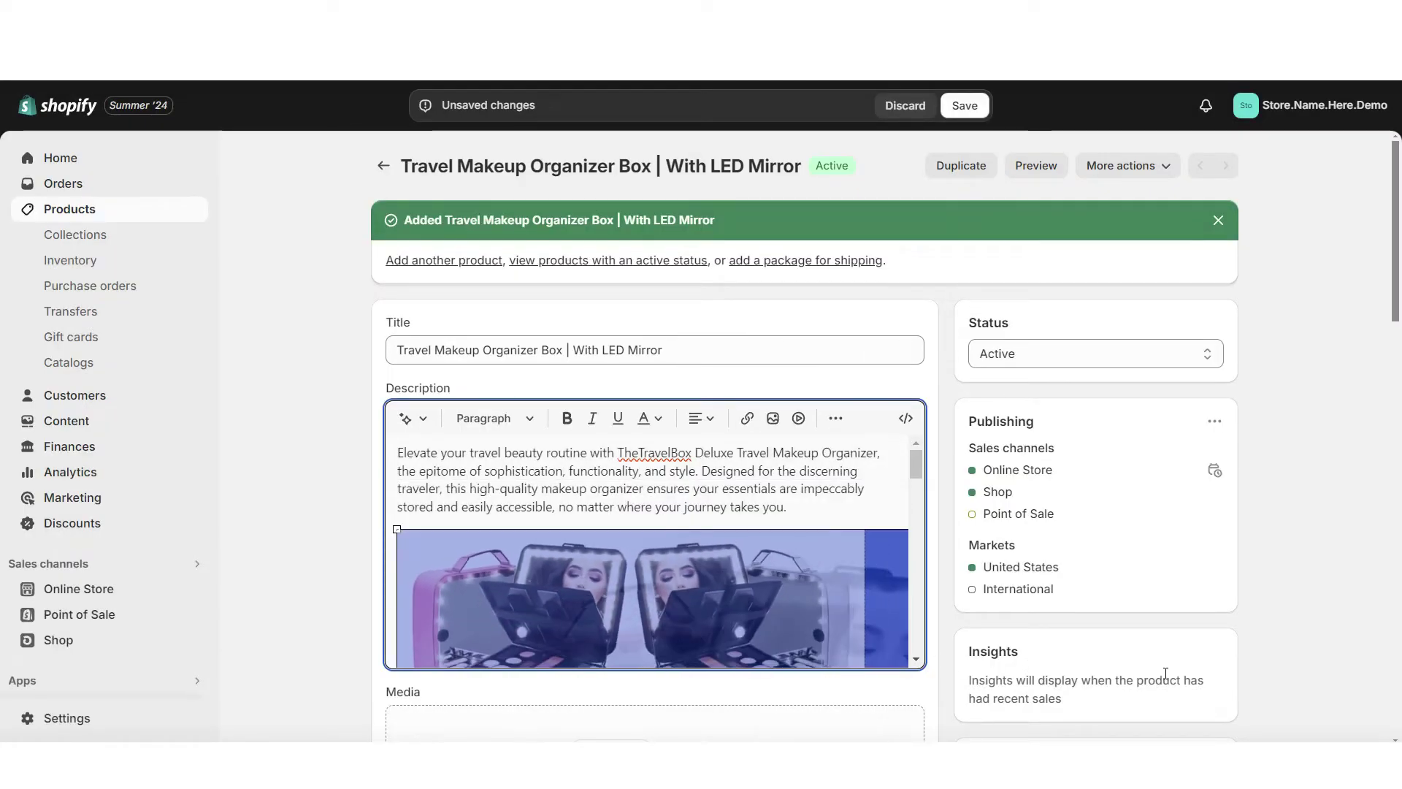
# Center-align the opening paragraph of the product description.
pyautogui.moveTo(788, 507); pyautogui.dragTo(398, 452)
pyautogui.click(701, 418)
pyautogui.click(703, 472)
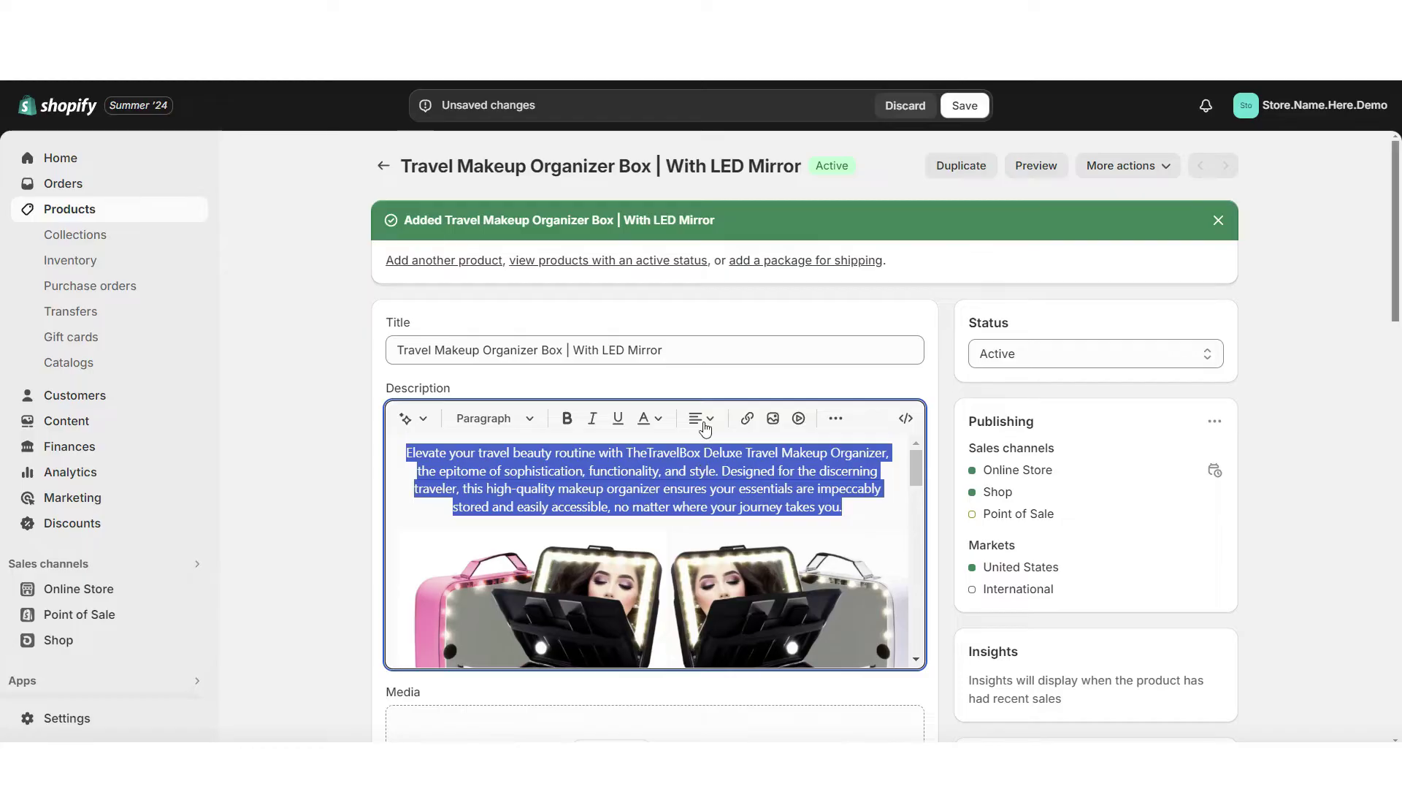
pyautogui.scroll(-5, 404, 367)
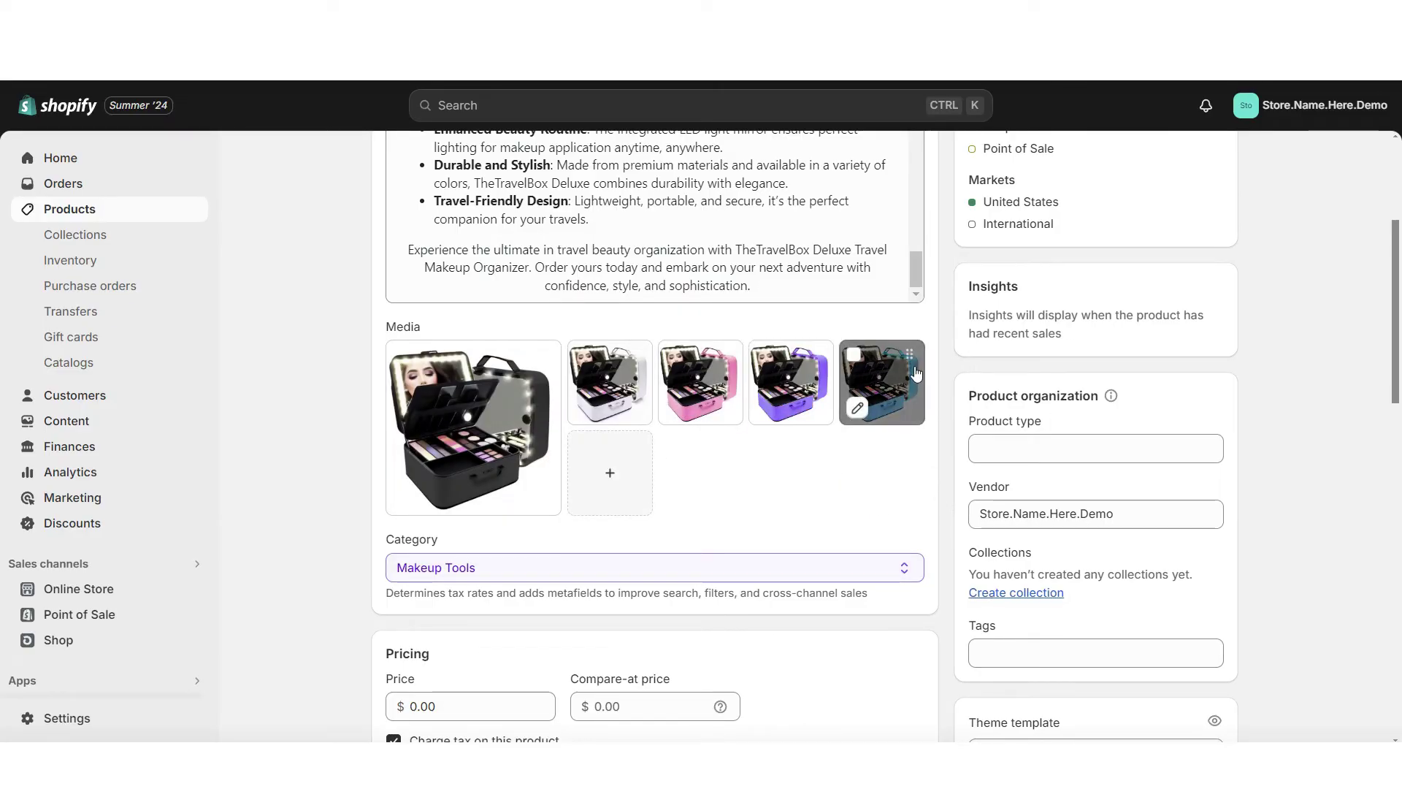
# Check the product's Makeup Tools category.
pyautogui.scroll(-3, 408, 293)
pyautogui.click(407, 294)
pyautogui.click(287, 420)
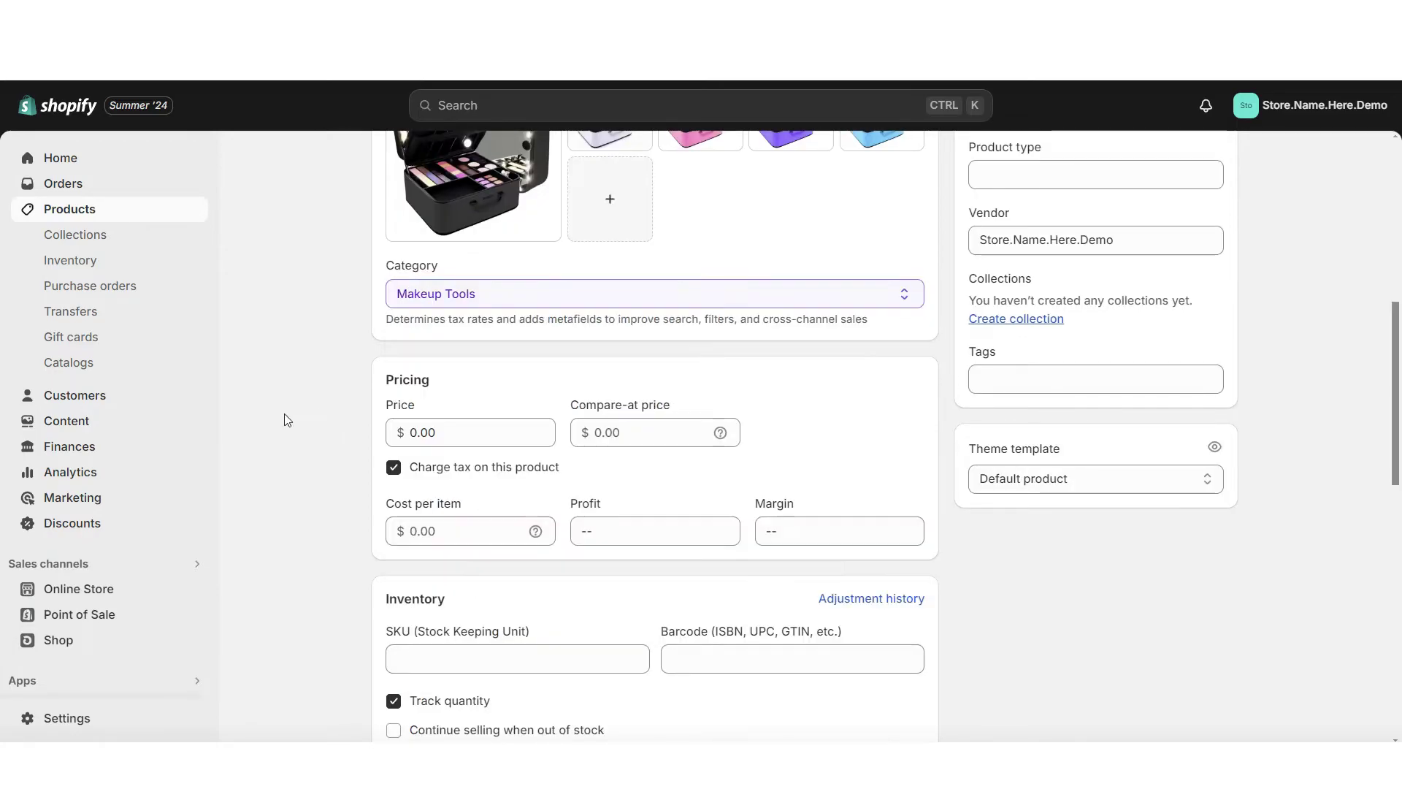
# Set the product's price to $39.99 and its cost per item to $10.00.
pyautogui.scroll(-1, 350, 339)
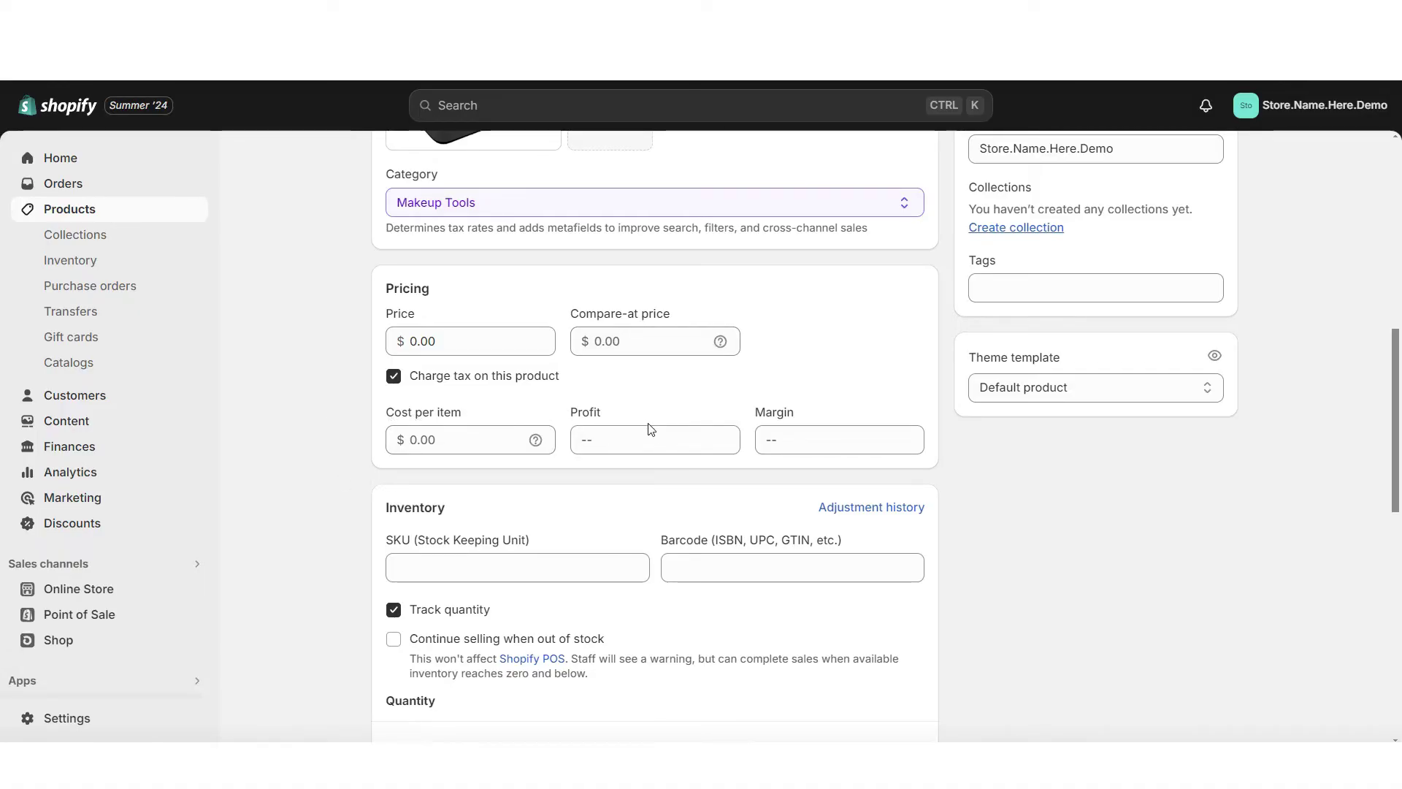
pyautogui.click(471, 342)
pyautogui.write('39.99')
pyautogui.click(436, 440)
pyautogui.write('10.')
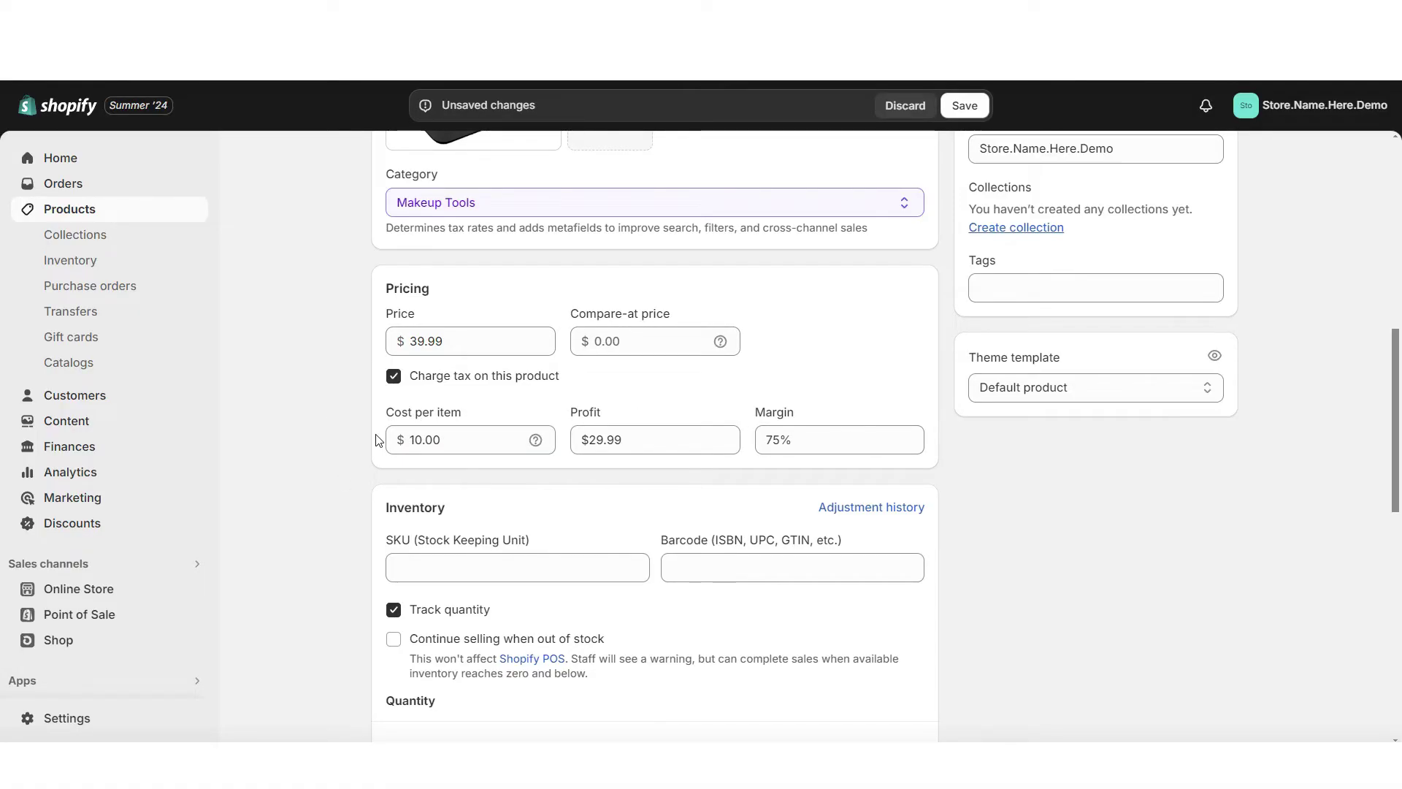
pyautogui.scroll(-2, 378, 441)
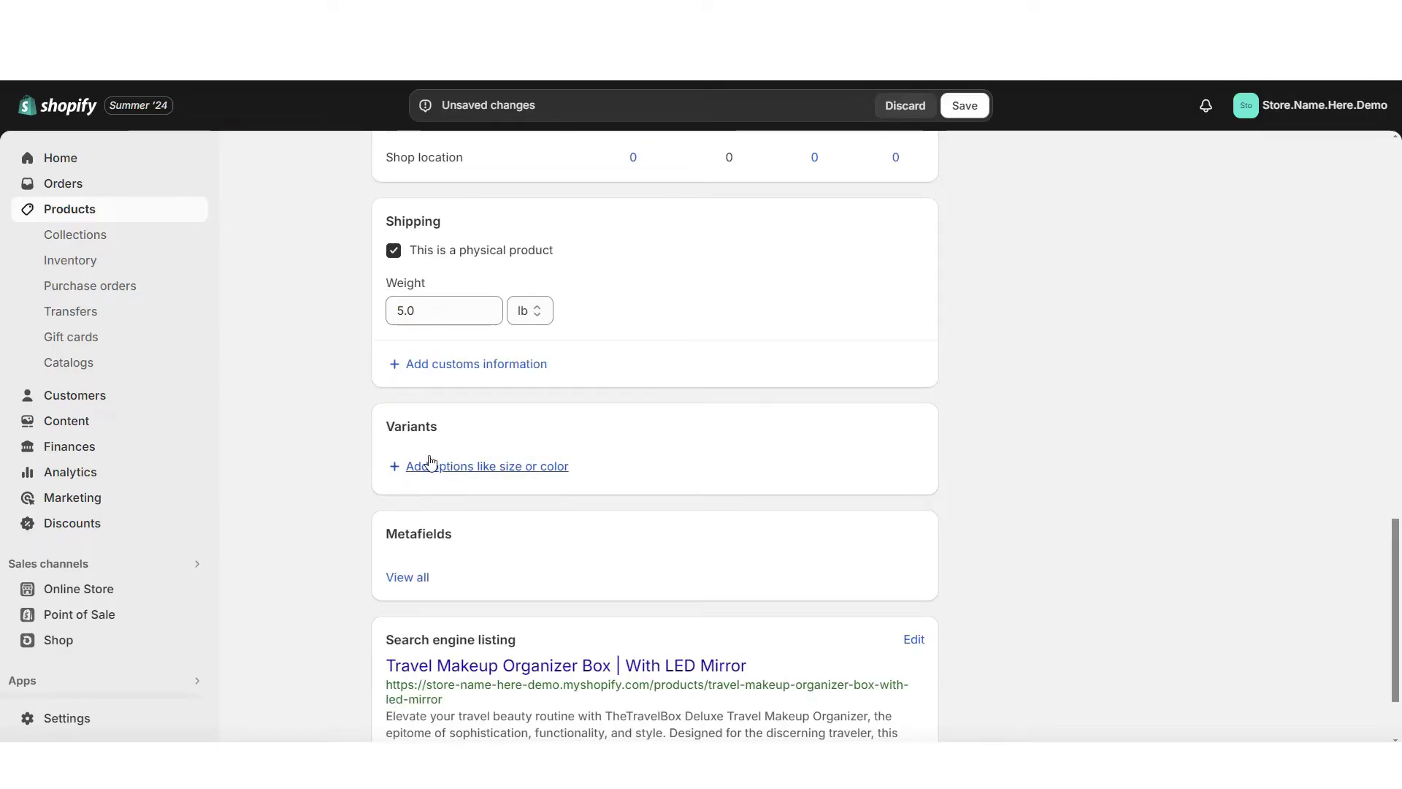
# Add a Colors variant option to the product with the values Black, White, Pink, Purple and Blue.
pyautogui.click(439, 468)
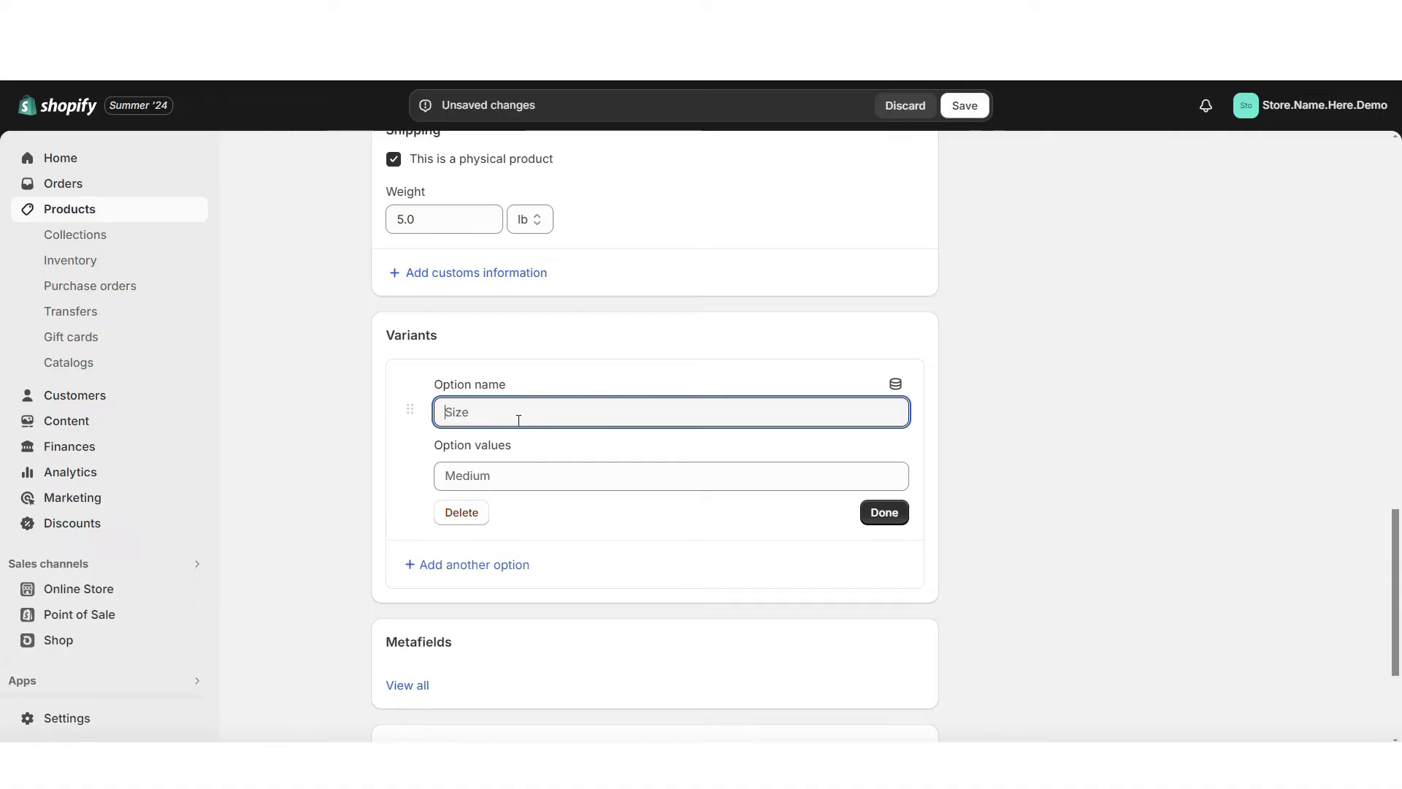
pyautogui.click(497, 476)
pyautogui.write('Black')
pyautogui.press('Return')
pyautogui.write('White')
pyautogui.press('Return')
pyautogui.write('Pink')
pyautogui.press('Return')
pyautogui.write('Purple')
pyautogui.press('Return')
pyautogui.write('Blue')
pyautogui.press('Return')
pyautogui.scroll(-3, 884, 500)
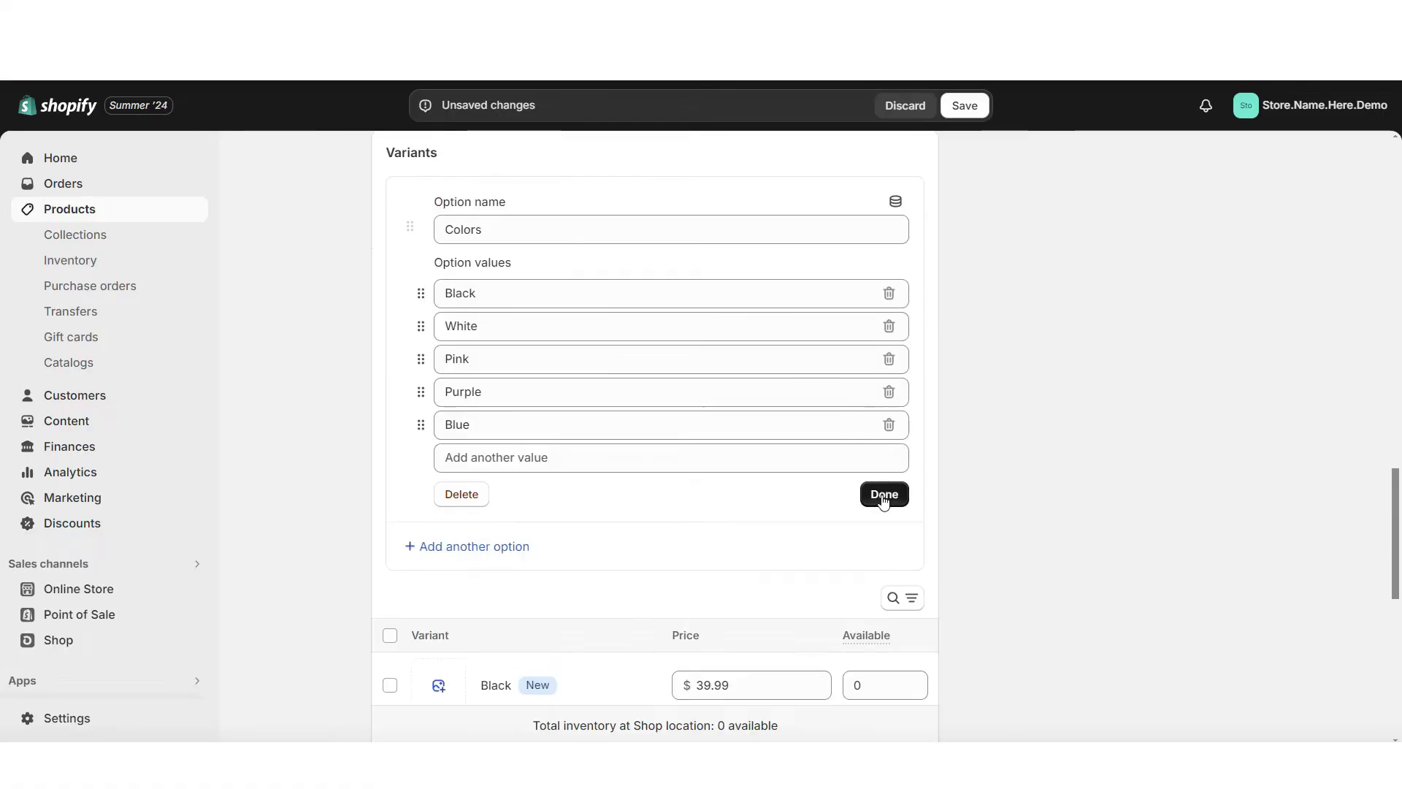
pyautogui.click(885, 500)
# Set the available inventory to 1000 for each of the Black, White, Pink, Purple and Blue variants.
pyautogui.scroll(-1, 886, 494)
pyautogui.click(877, 328)
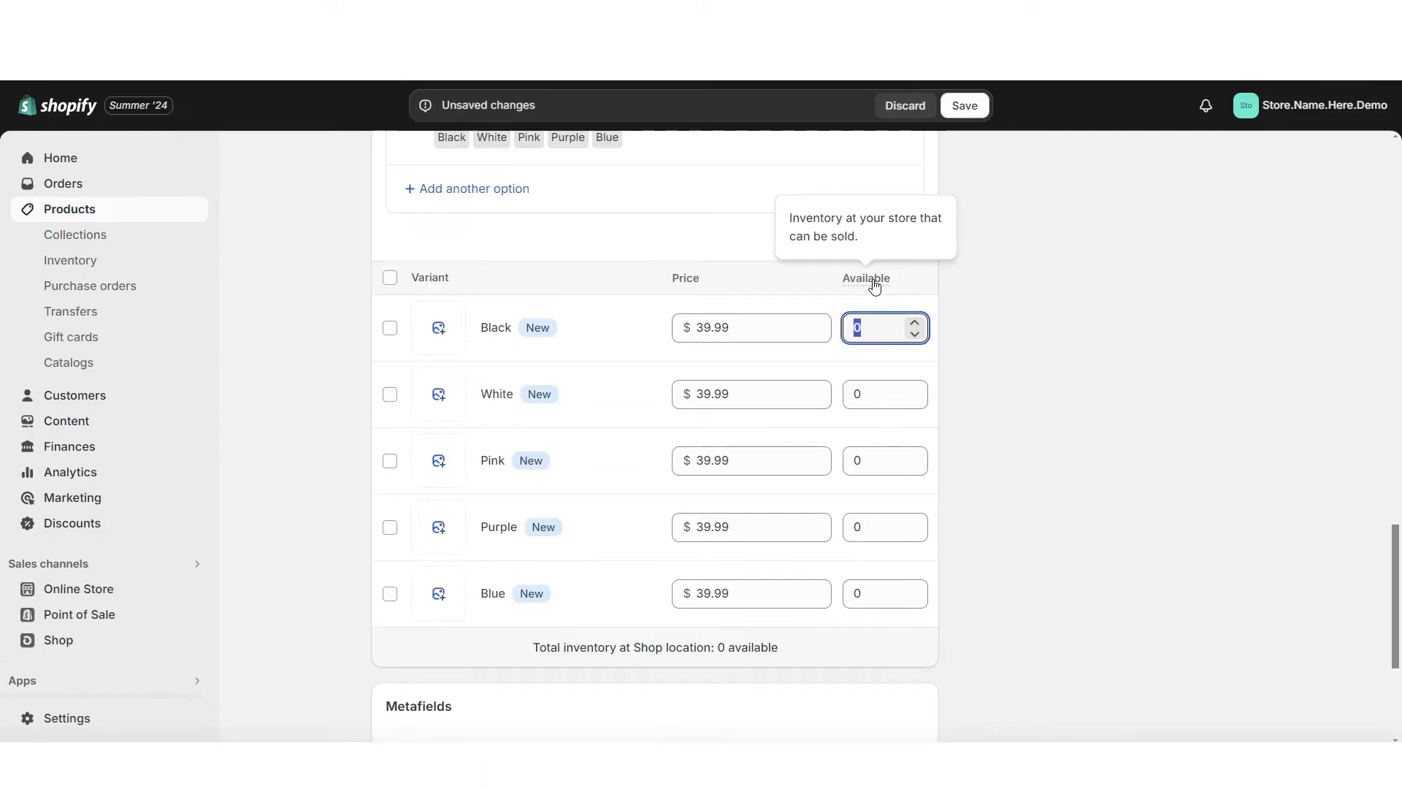
pyautogui.write('1000')
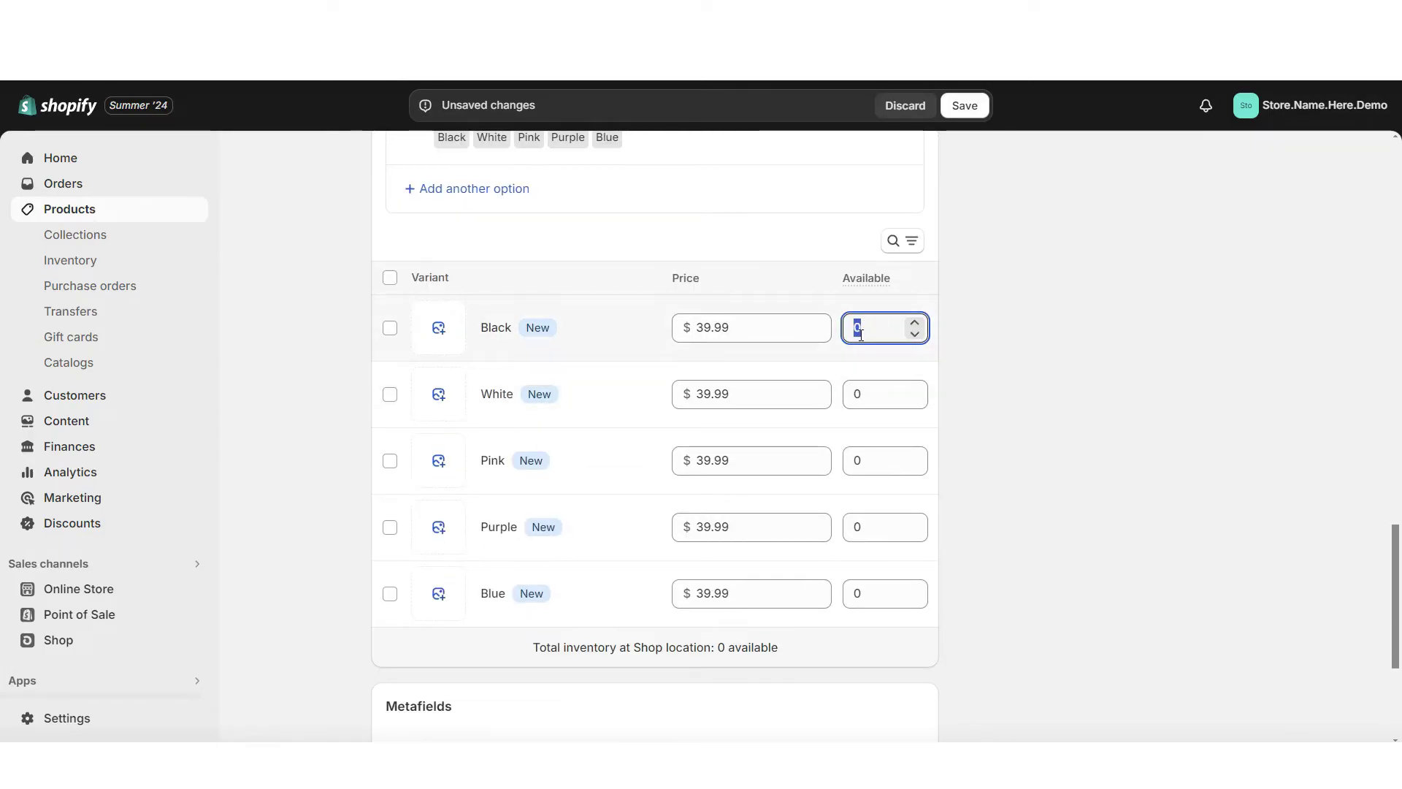
pyautogui.click(869, 393)
pyautogui.write('1000')
pyautogui.click(876, 460)
pyautogui.write('1000')
pyautogui.click(877, 527)
pyautogui.write('1000')
pyautogui.click(877, 593)
pyautogui.write('1000')
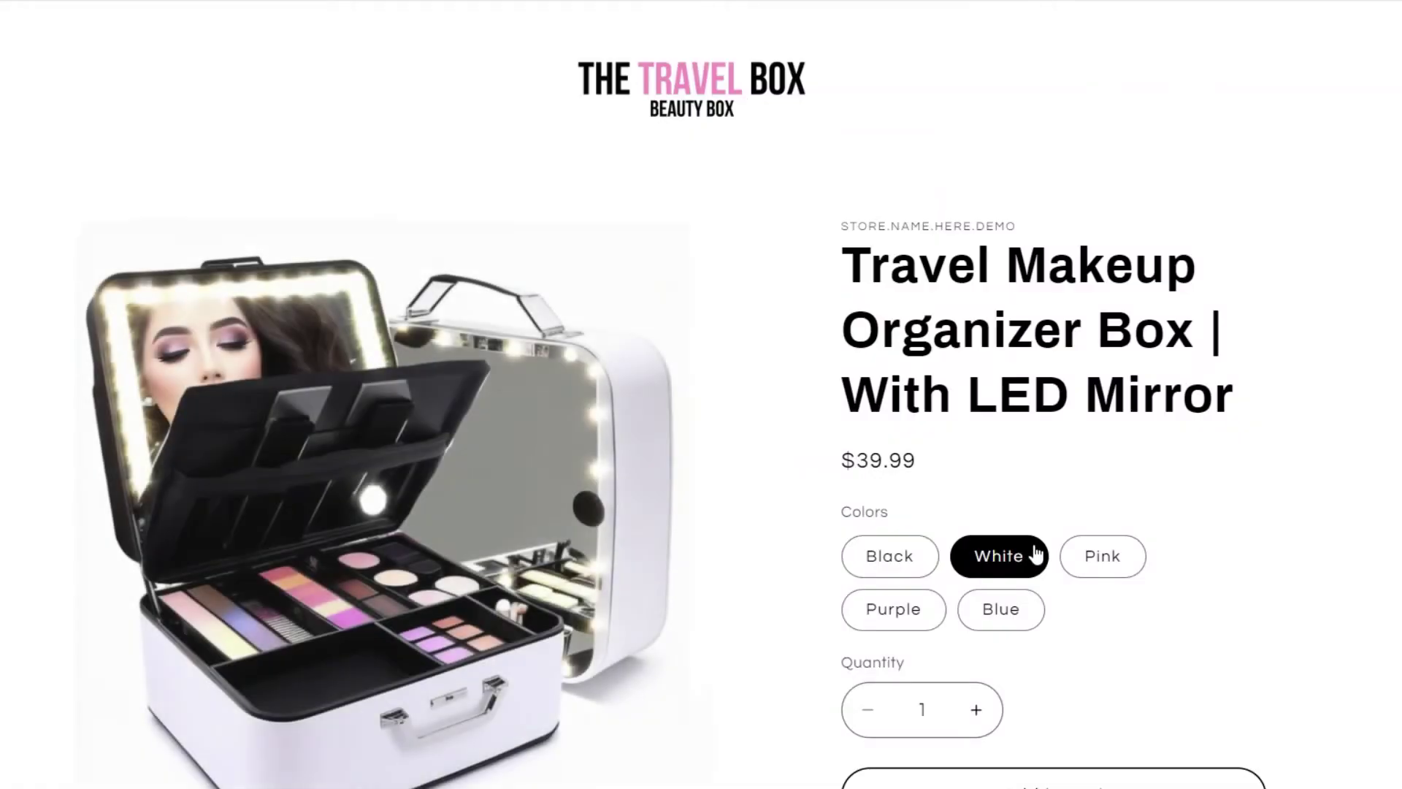
# Assign the uploaded image of the white box to the White variant and save the product.
pyautogui.click(1100, 556)
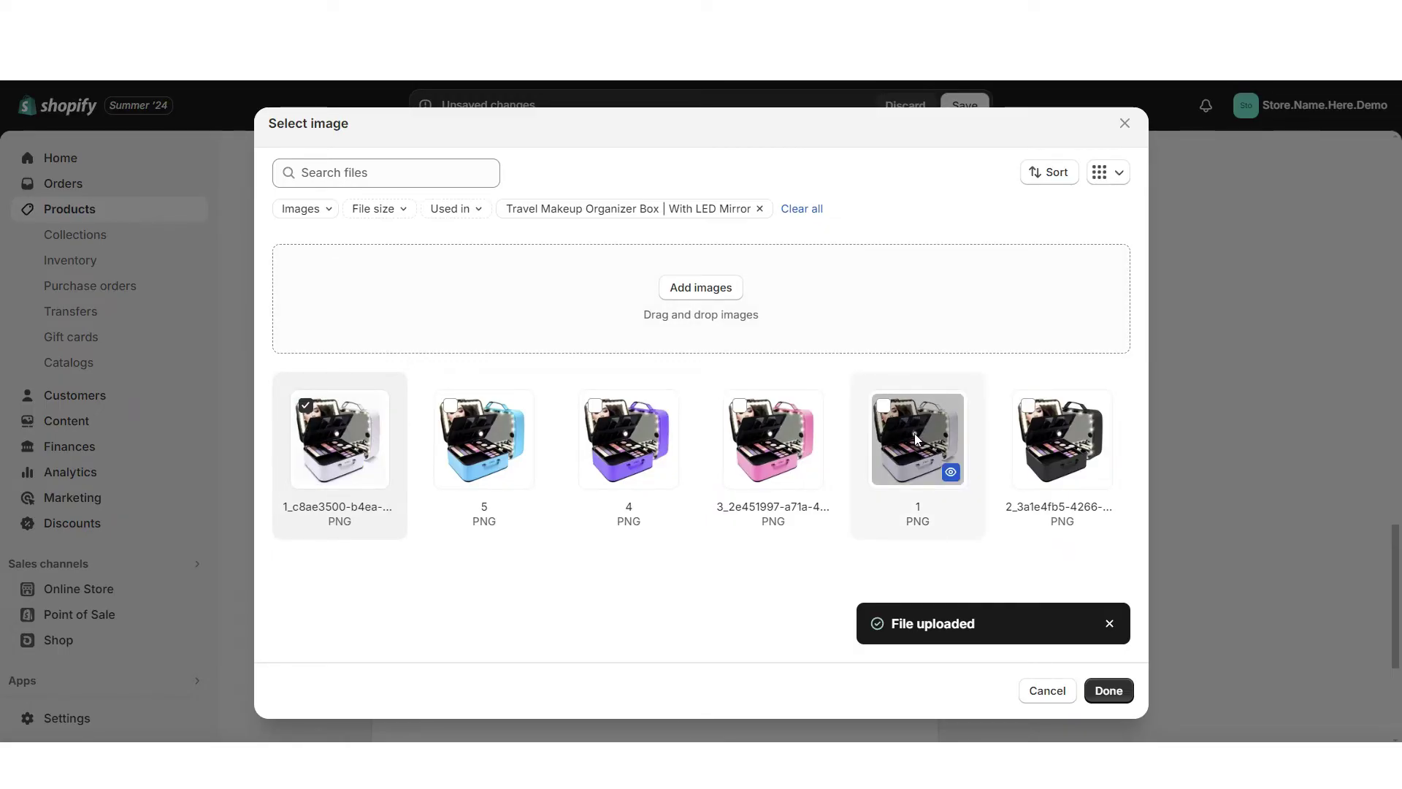
pyautogui.click(1108, 691)
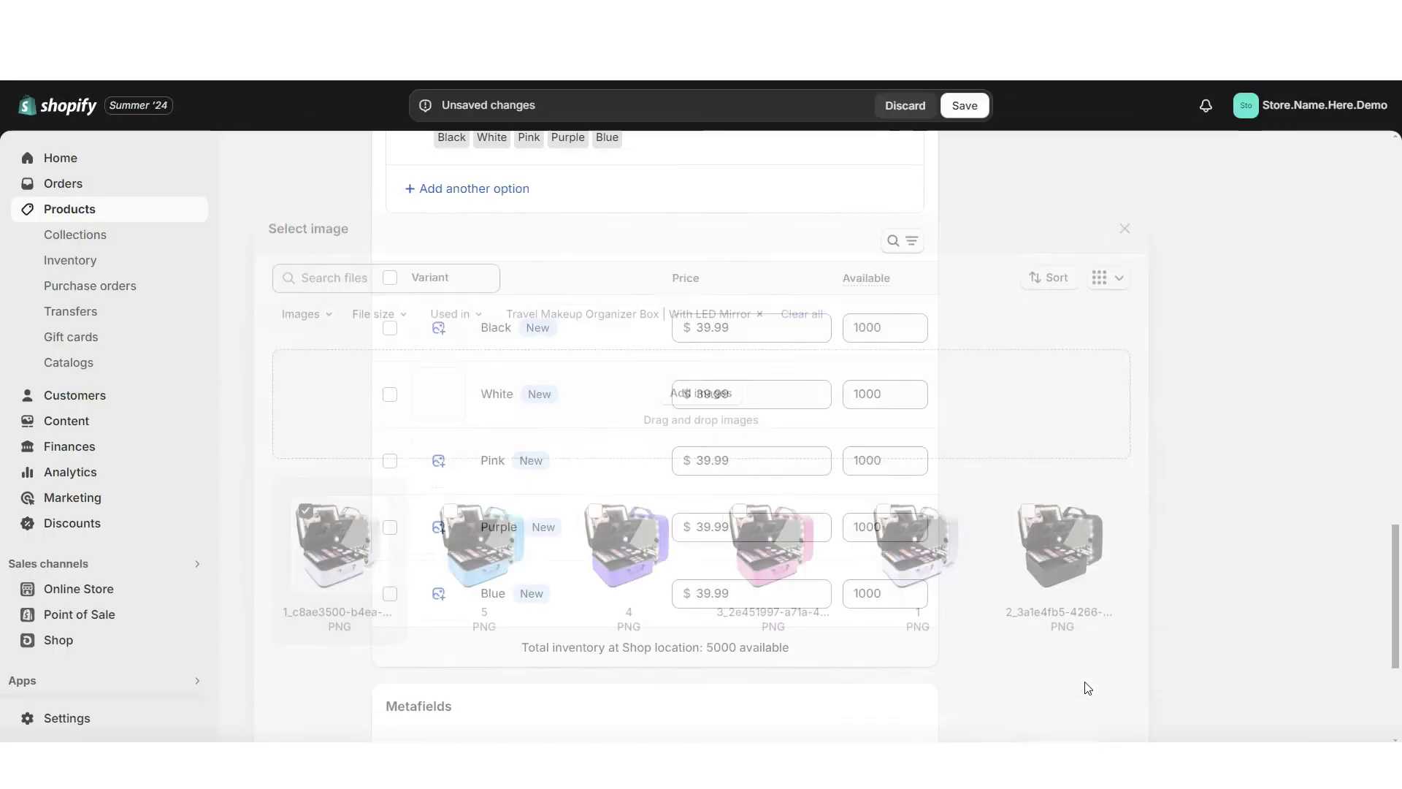
pyautogui.scroll(18, 1225, 577)
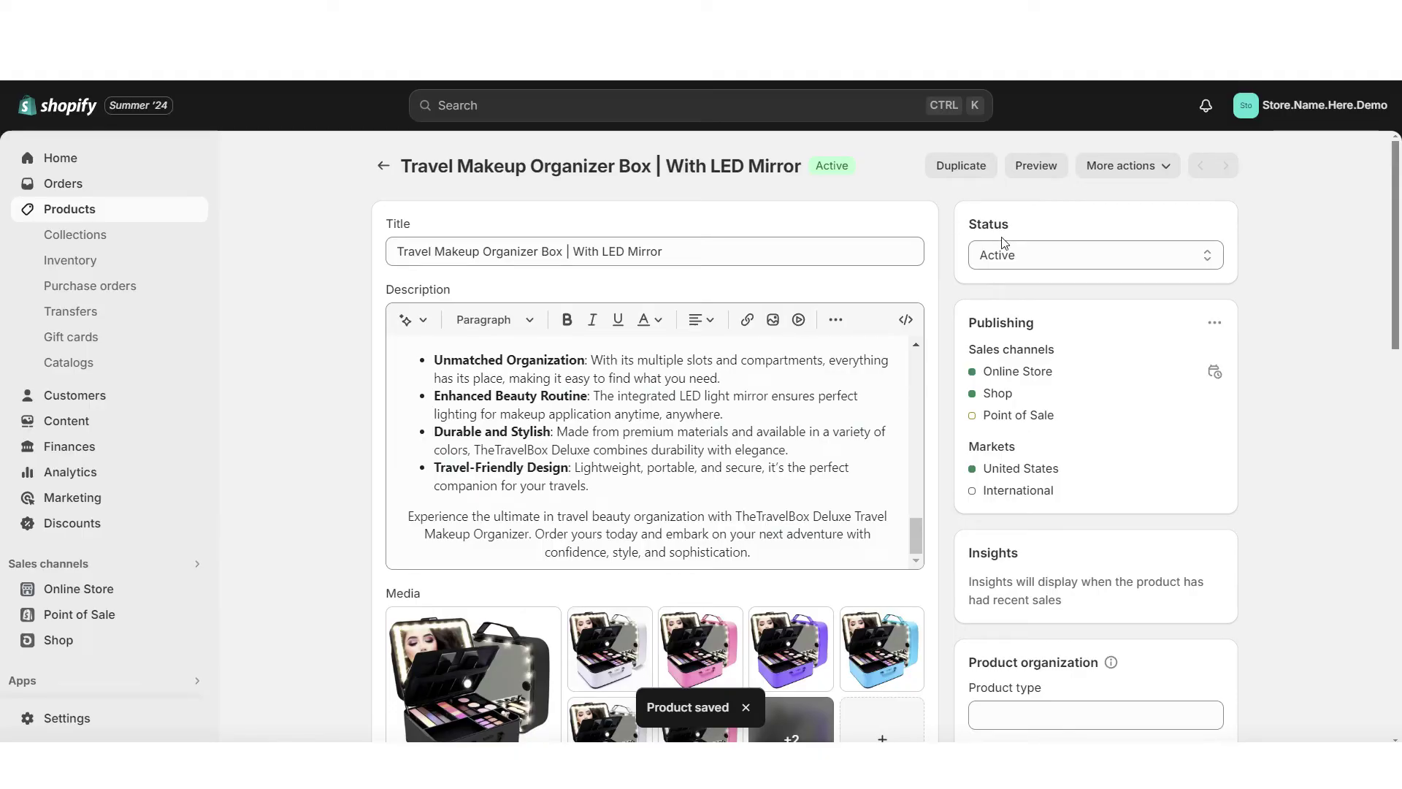
# Set the product type to "makeup organizer" and save the product.
pyautogui.scroll(-5, 1298, 340)
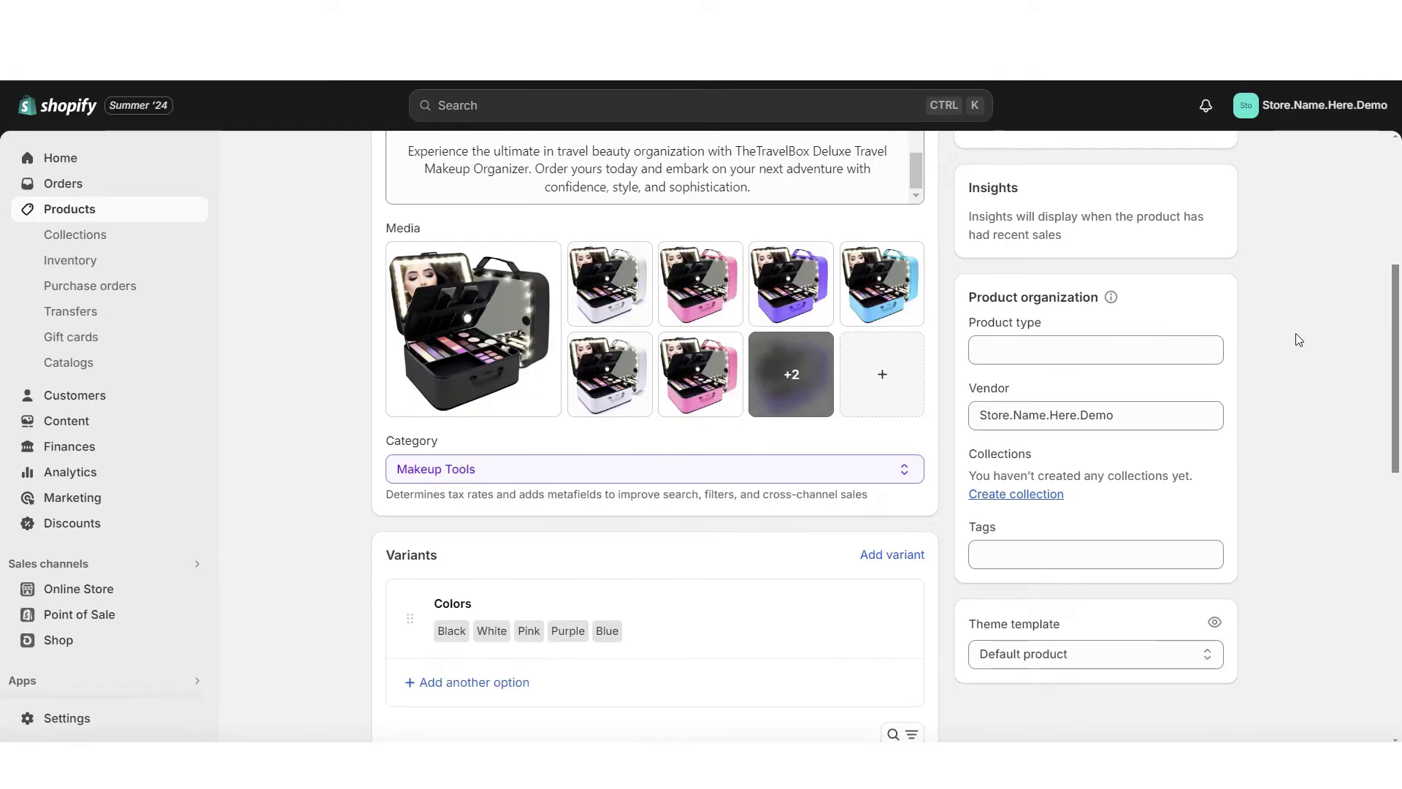
pyautogui.click(1037, 349)
pyautogui.write('makeup organizer')
pyautogui.hotkey('ctrl', 's')
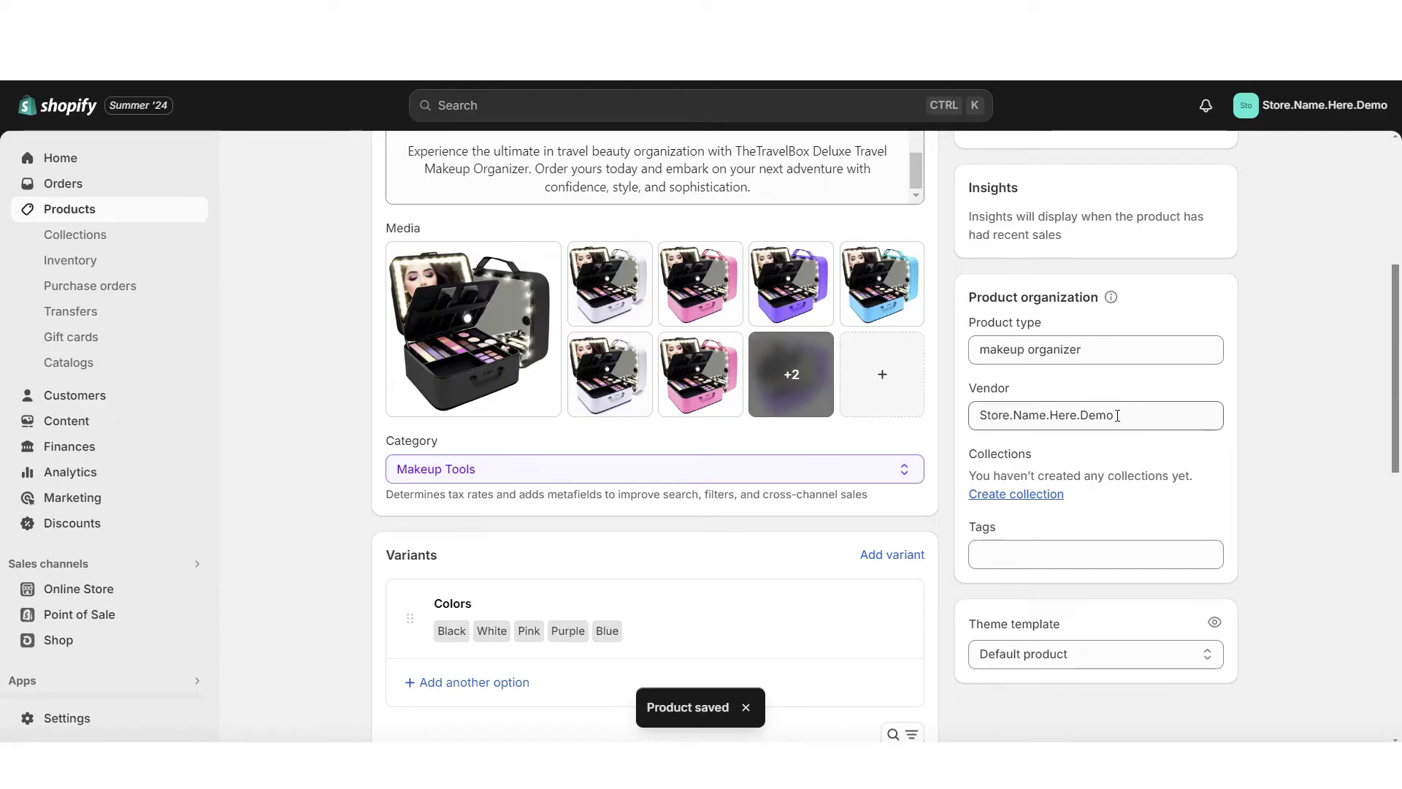
# Assign the Travel Makeup Organizer Box product to the home page's Featured product section.
pyautogui.moveTo(1398, 364); pyautogui.dragTo(1401, 225)
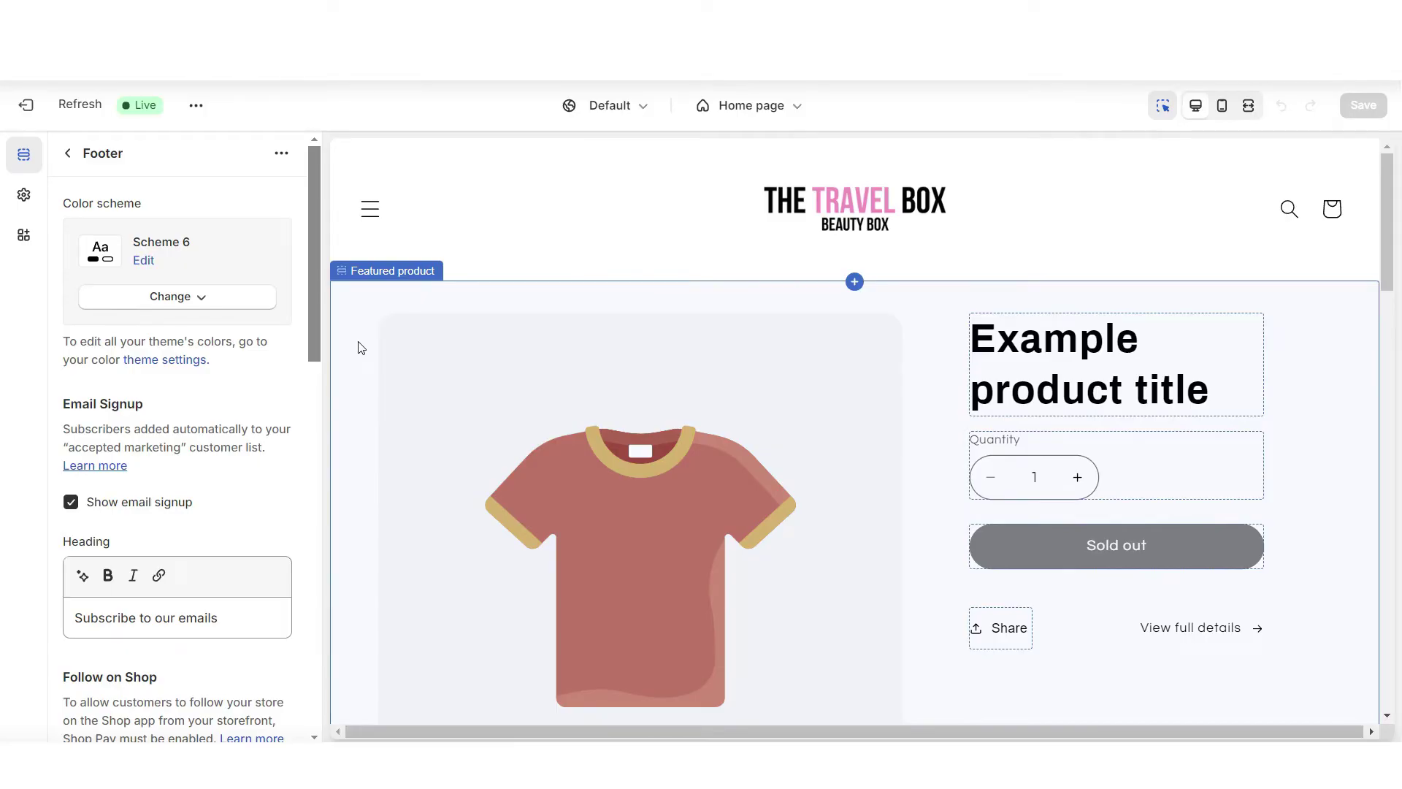
pyautogui.click(359, 332)
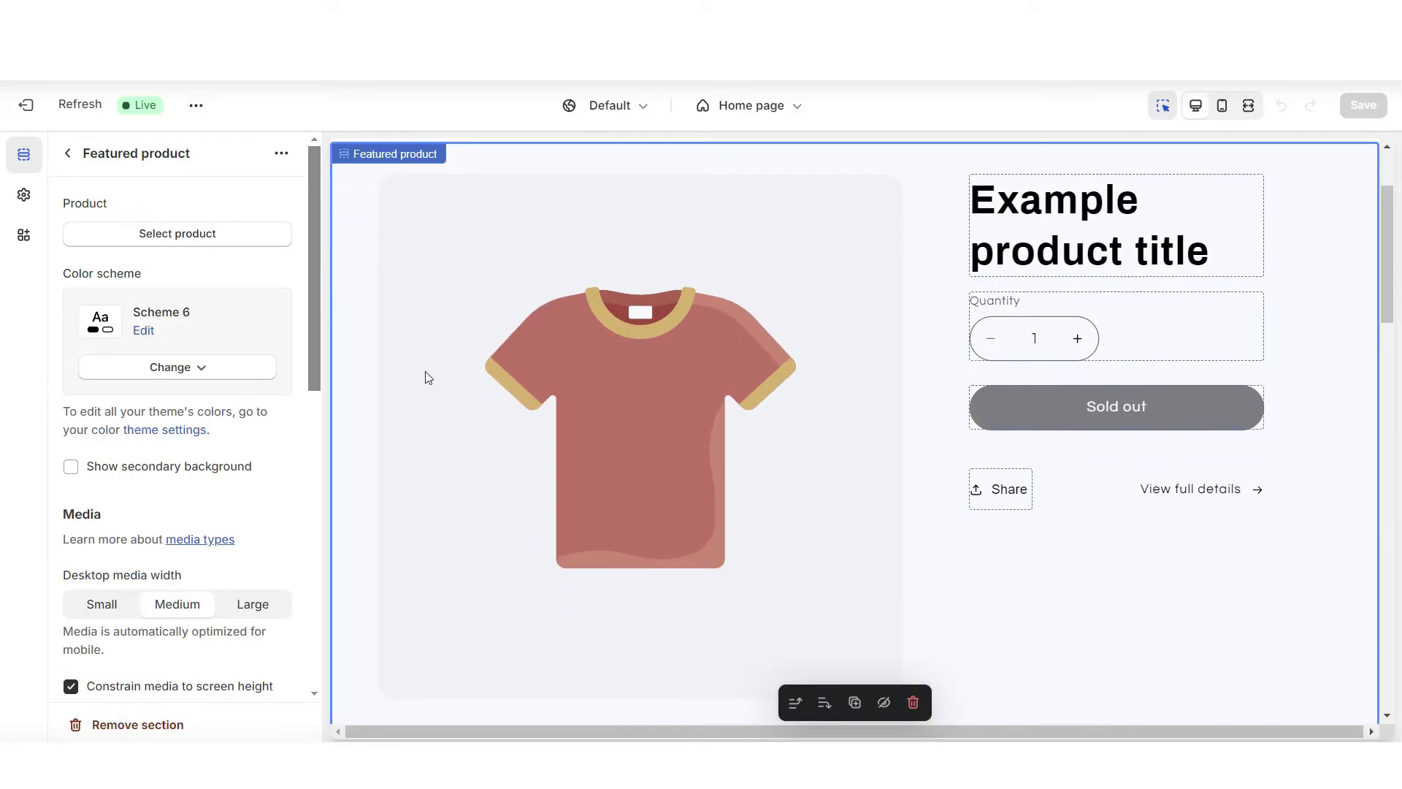
pyautogui.click(178, 233)
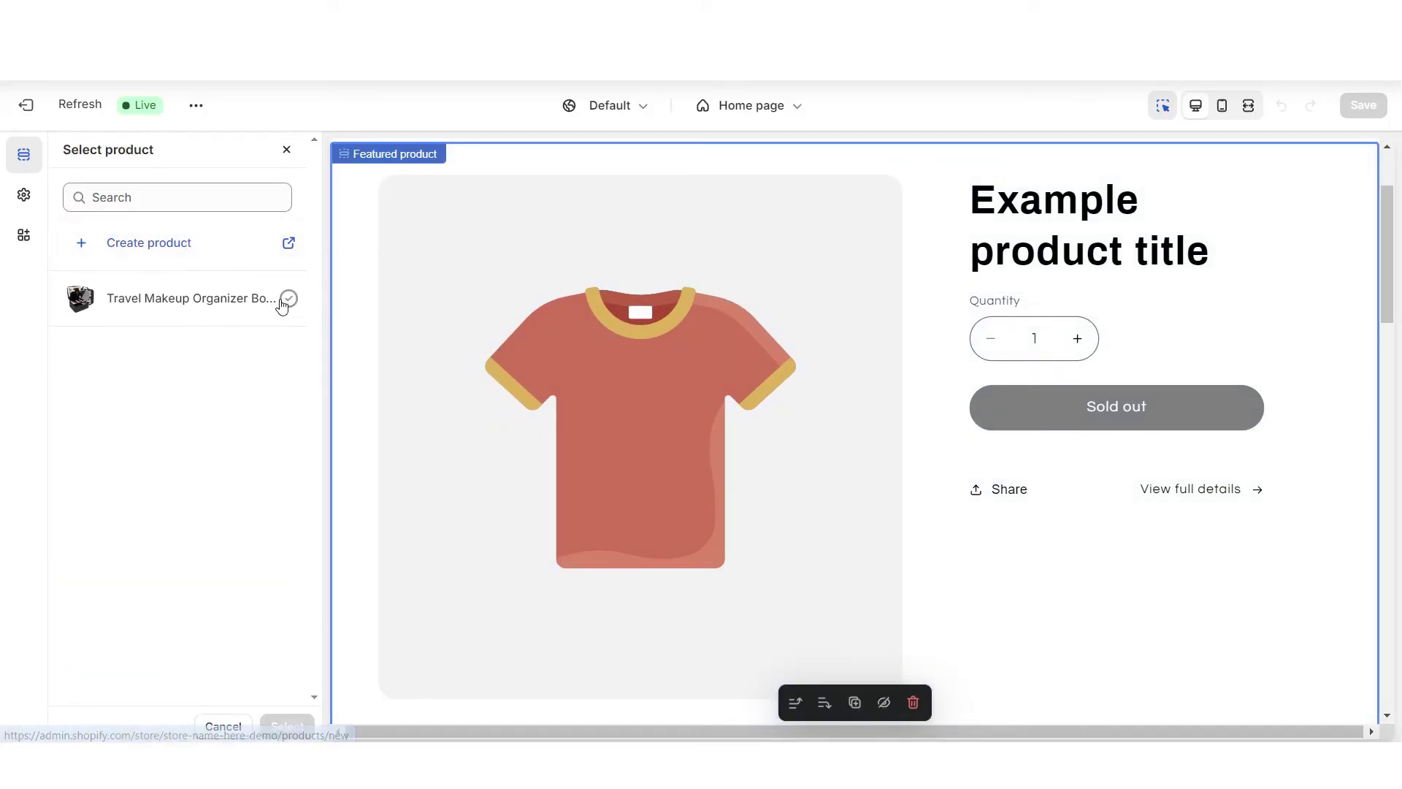
pyautogui.click(272, 301)
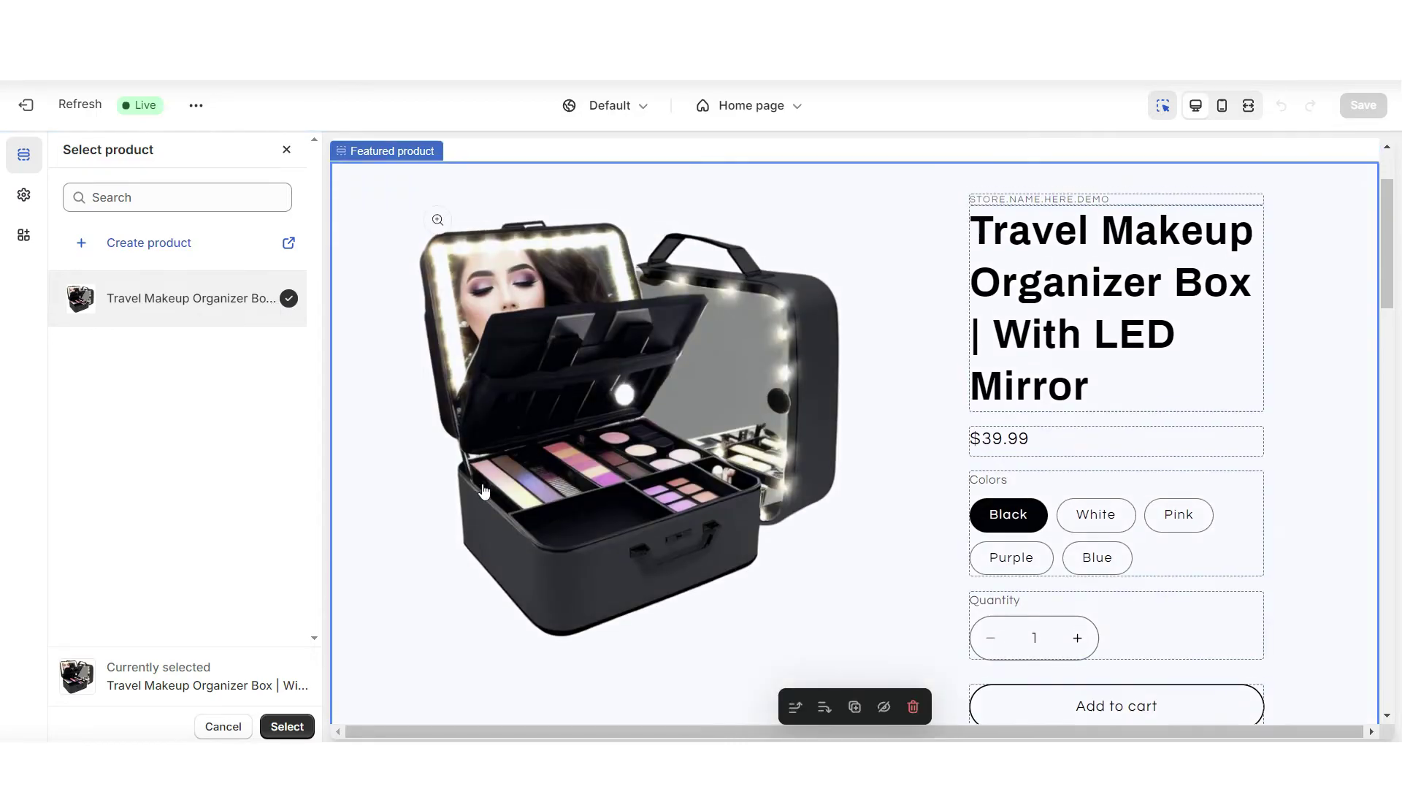
pyautogui.scroll(-3, 473, 500)
pyautogui.click(287, 726)
# Preview the White and Pink color variants in the Featured product section.
pyautogui.scroll(1, 838, 479)
pyautogui.click(1181, 431)
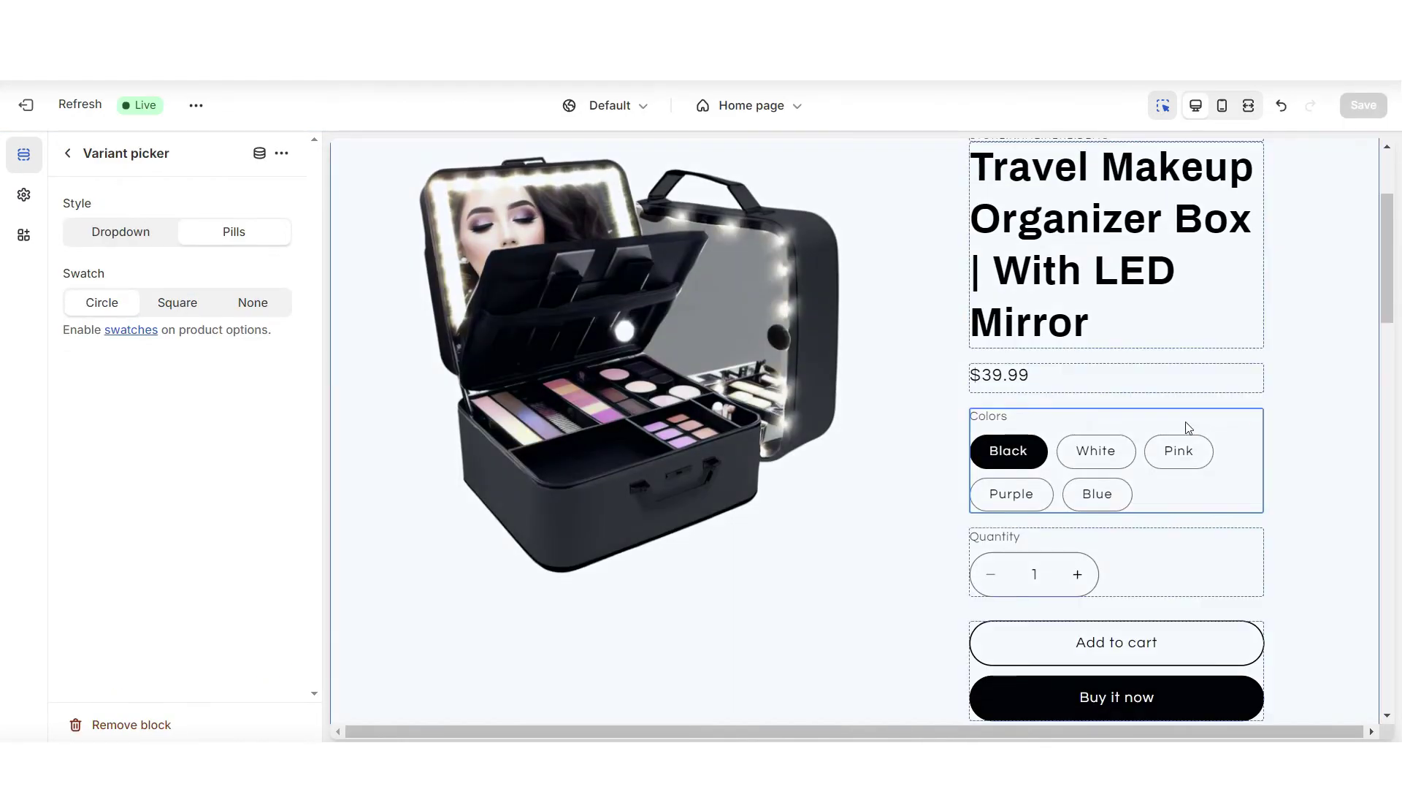
pyautogui.click(1097, 453)
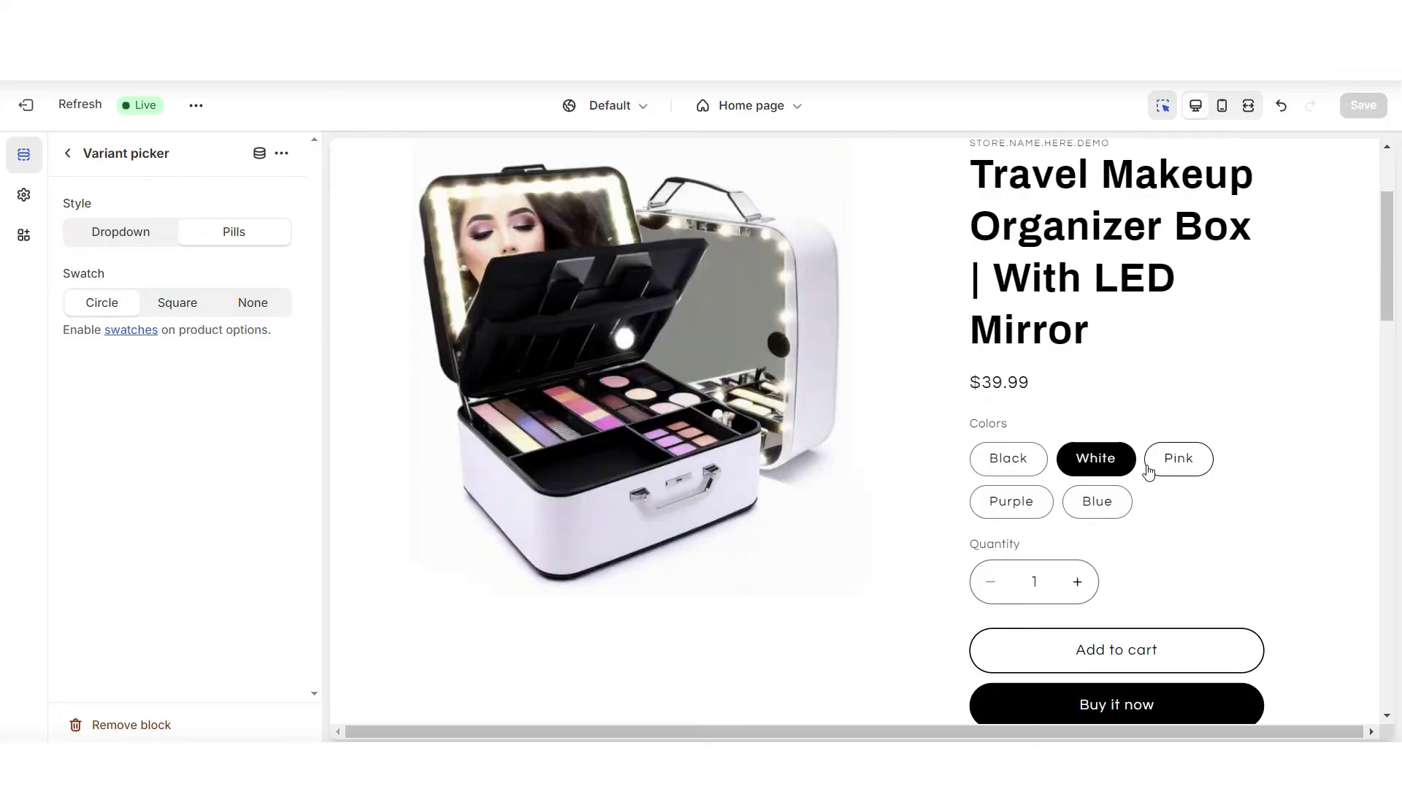
pyautogui.click(1177, 458)
pyautogui.click(1286, 647)
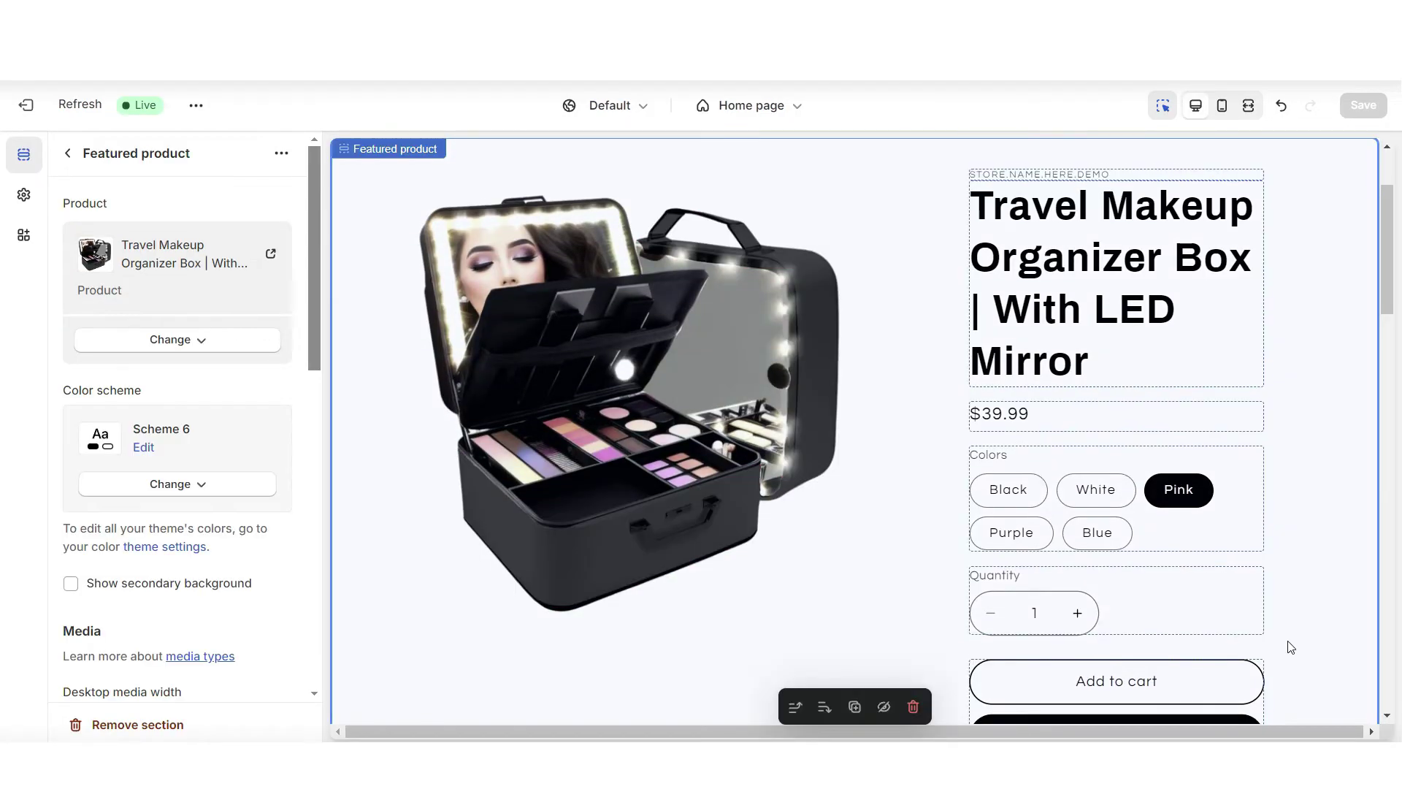
# Check the default product page's gallery images and the full length of its description.
pyautogui.scroll(-2, 1241, 648)
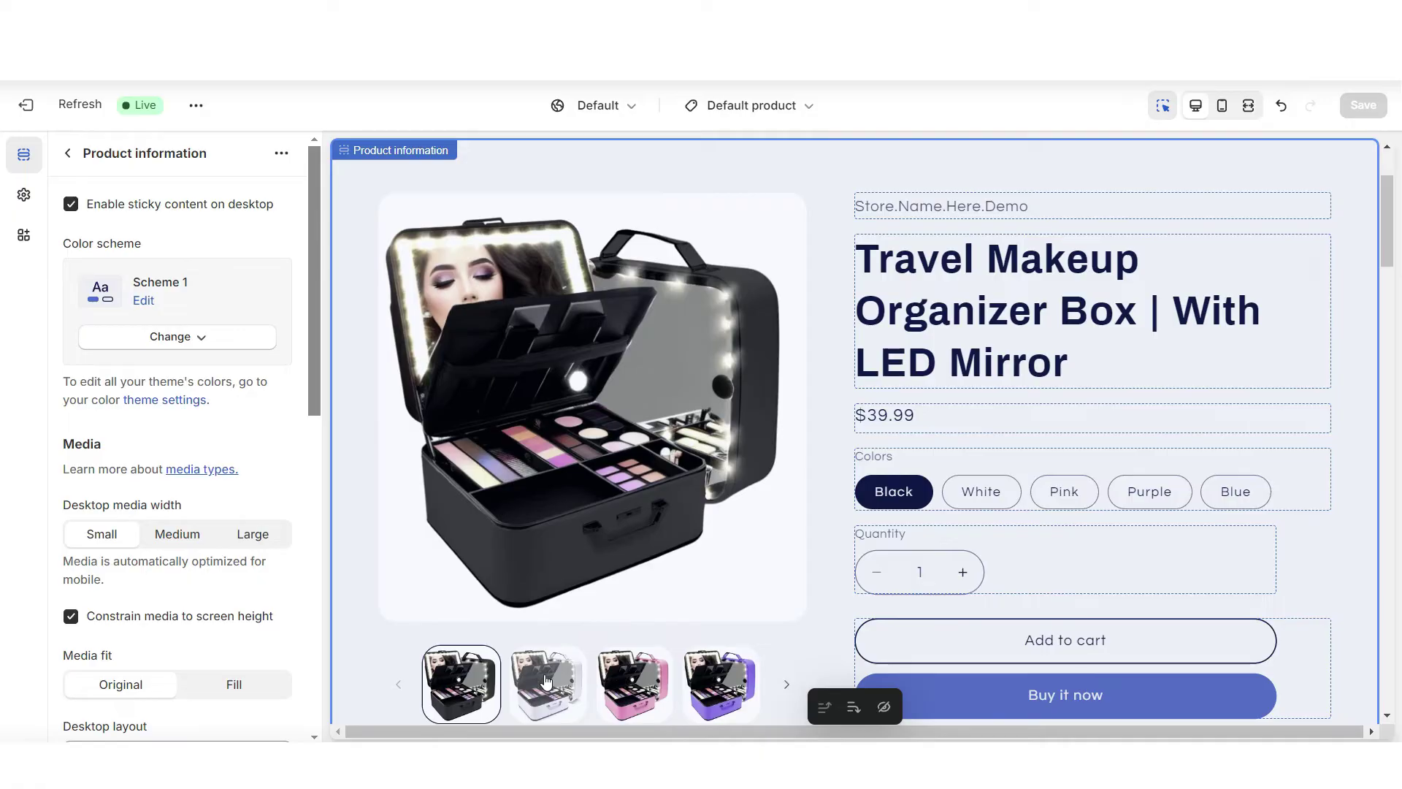
pyautogui.click(549, 679)
pyautogui.click(632, 689)
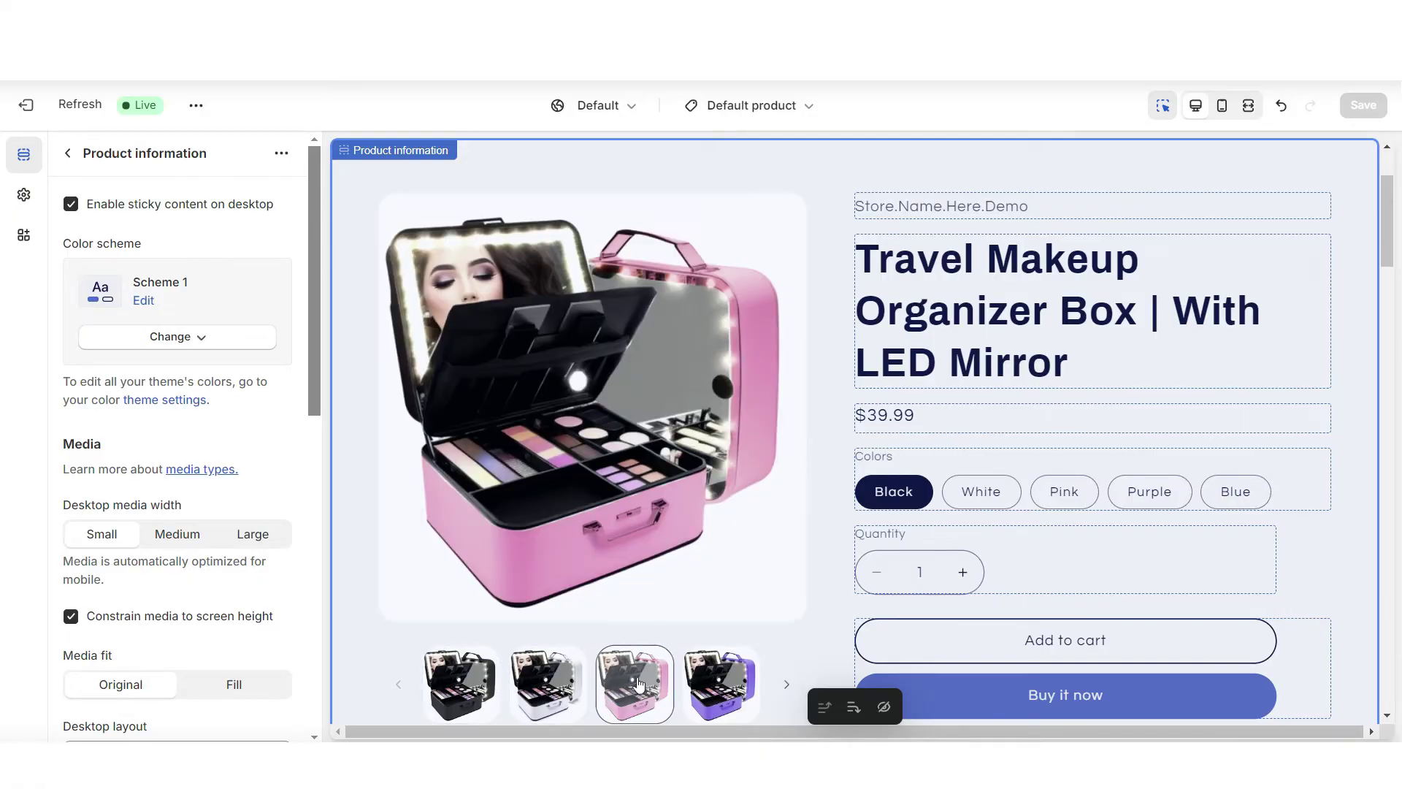
pyautogui.click(1386, 406)
pyautogui.click(1385, 402)
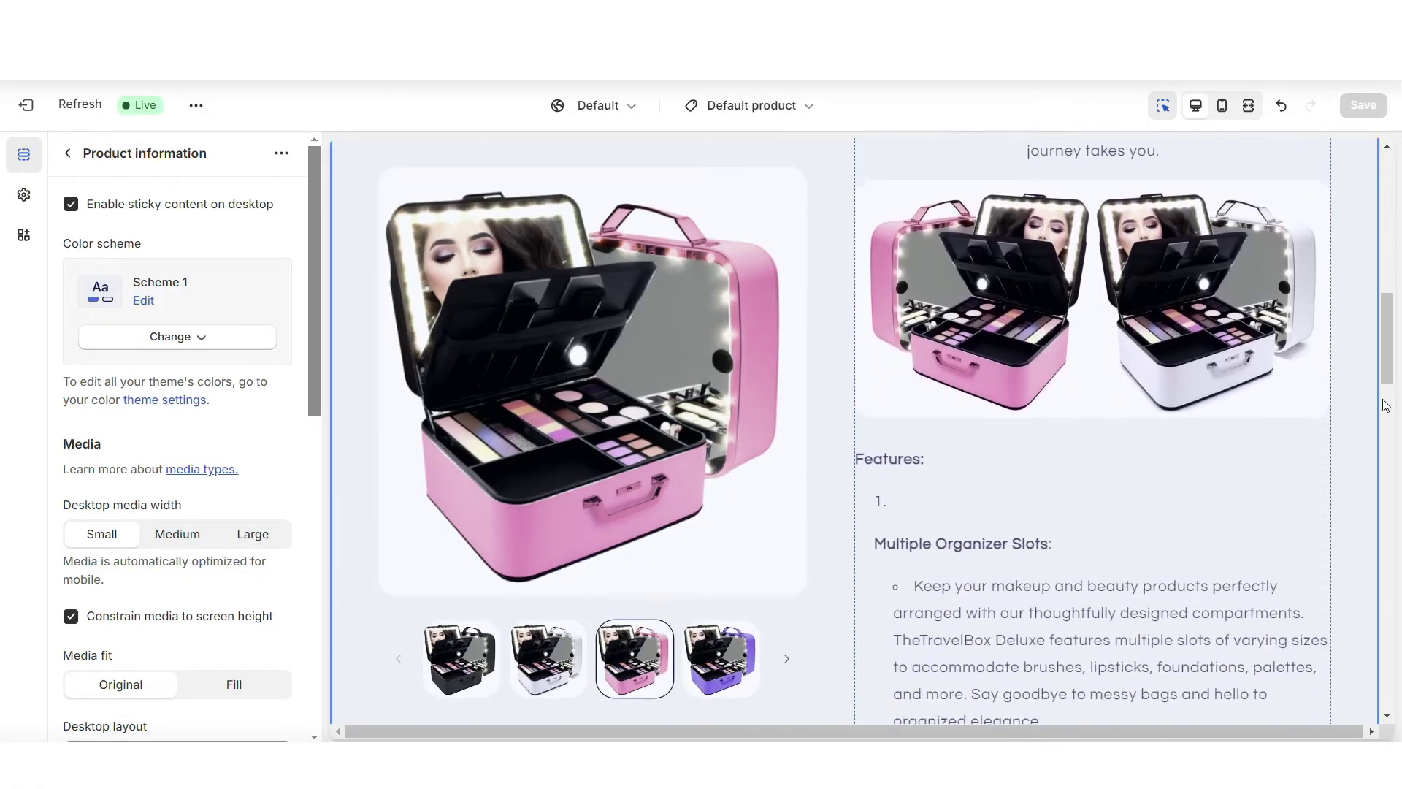
pyautogui.moveTo(1385, 371); pyautogui.dragTo(1401, 649)
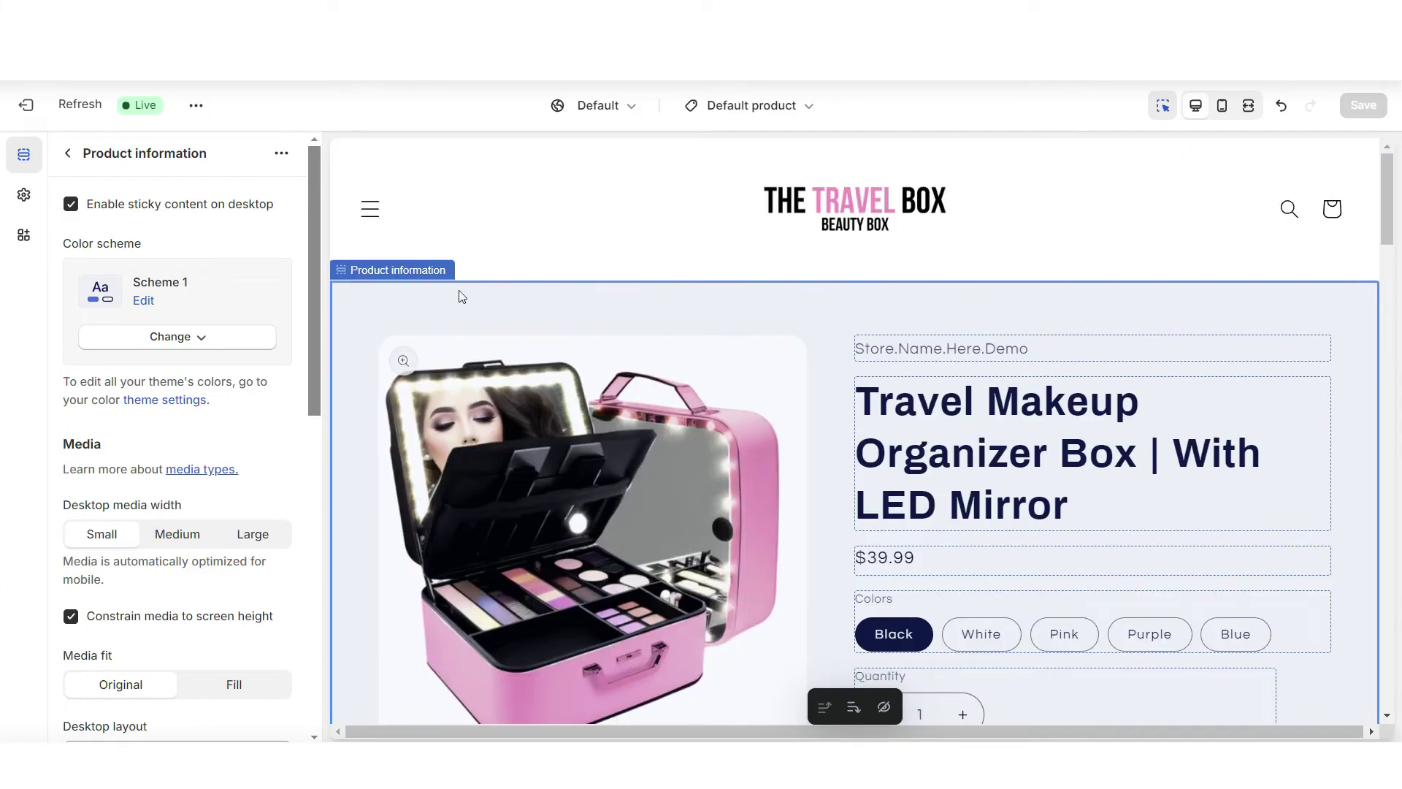
# Apply color scheme Scheme 6 to the product page's Product information section, save, and return to the home page.
pyautogui.click(260, 350)
pyautogui.click(197, 628)
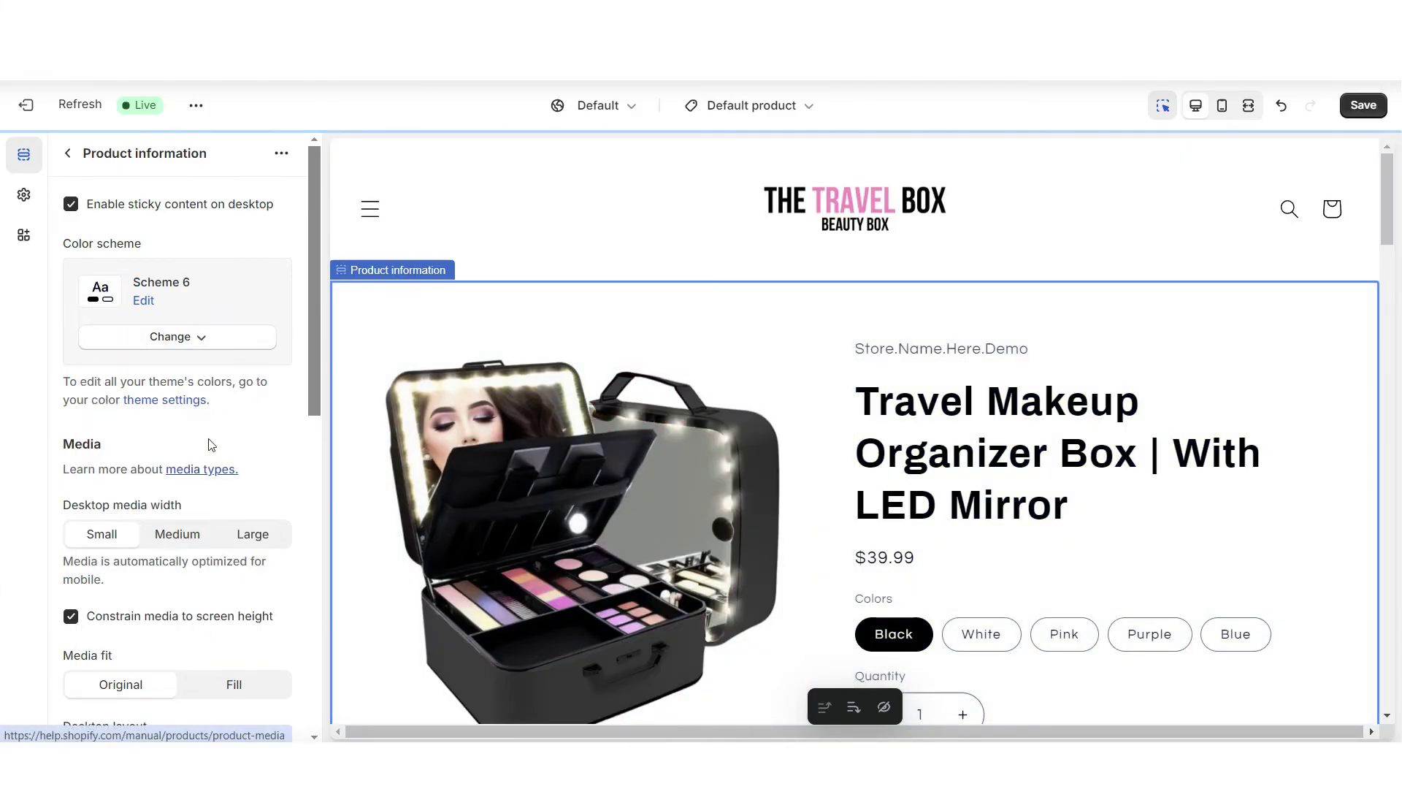
pyautogui.scroll(-10, 1399, 328)
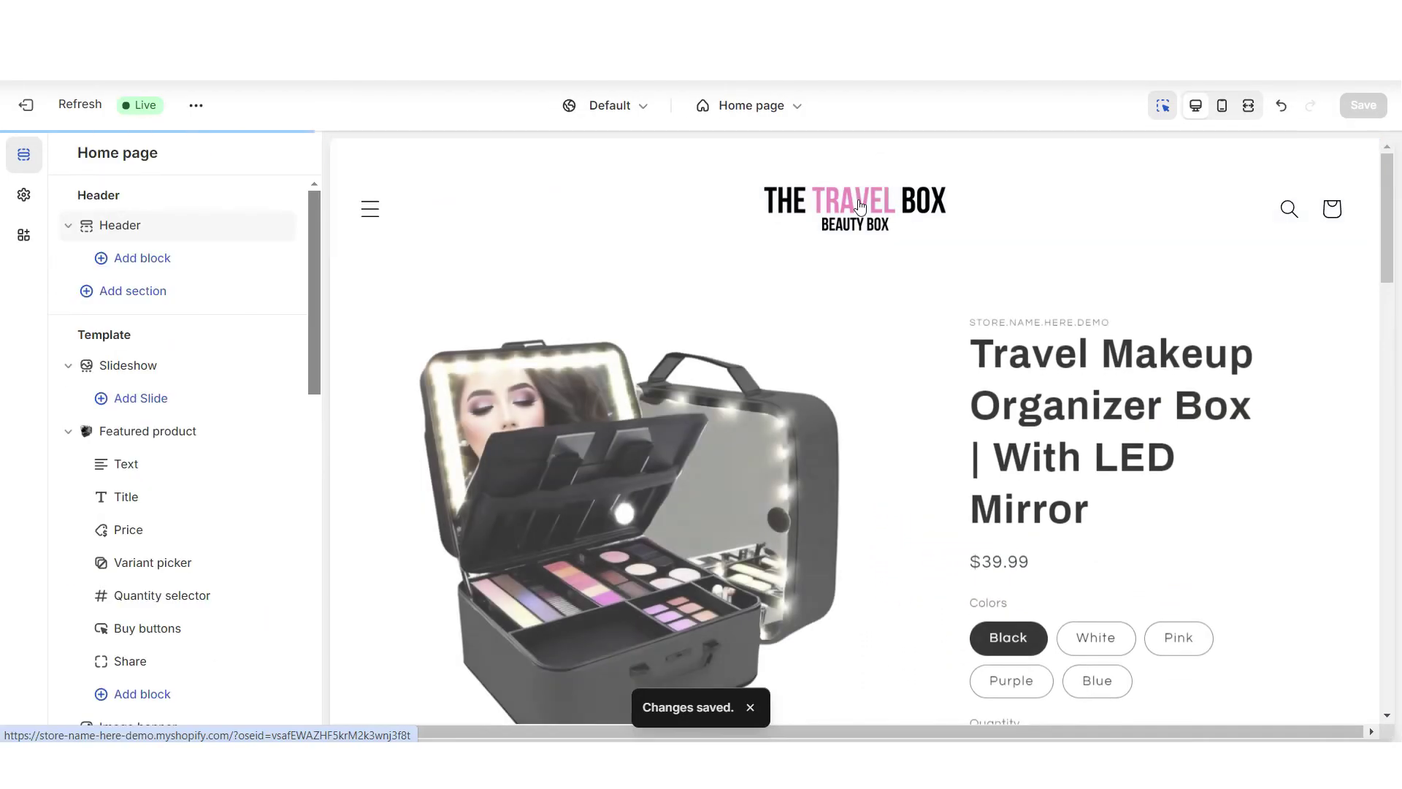
# Set Untitled_design_38 and Untitled_design_40 as the image banner's first and second images and check the banner in the fullscreen preview.
pyautogui.scroll(-6, 821, 260)
pyautogui.scroll(-5, 832, 260)
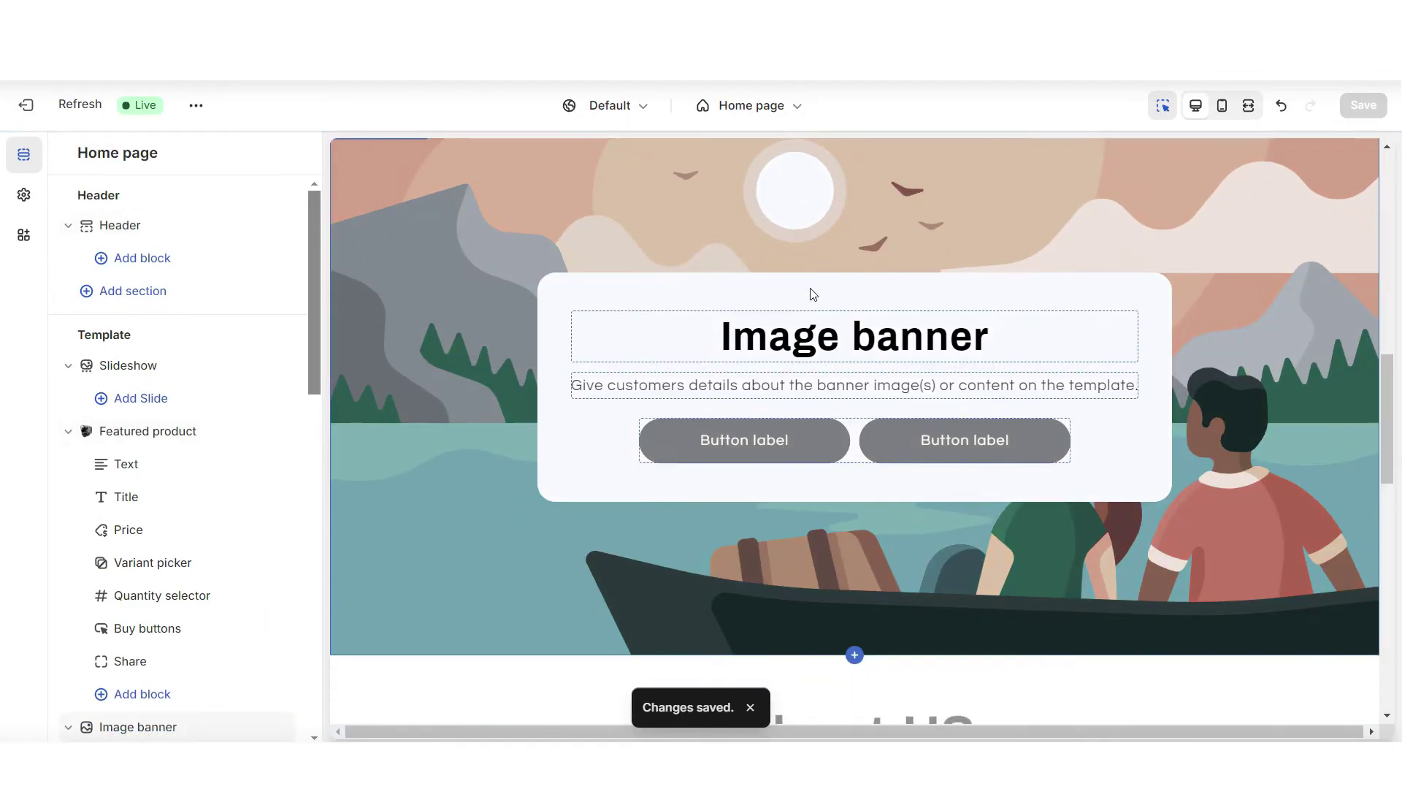
pyautogui.scroll(1, 851, 276)
pyautogui.click(851, 274)
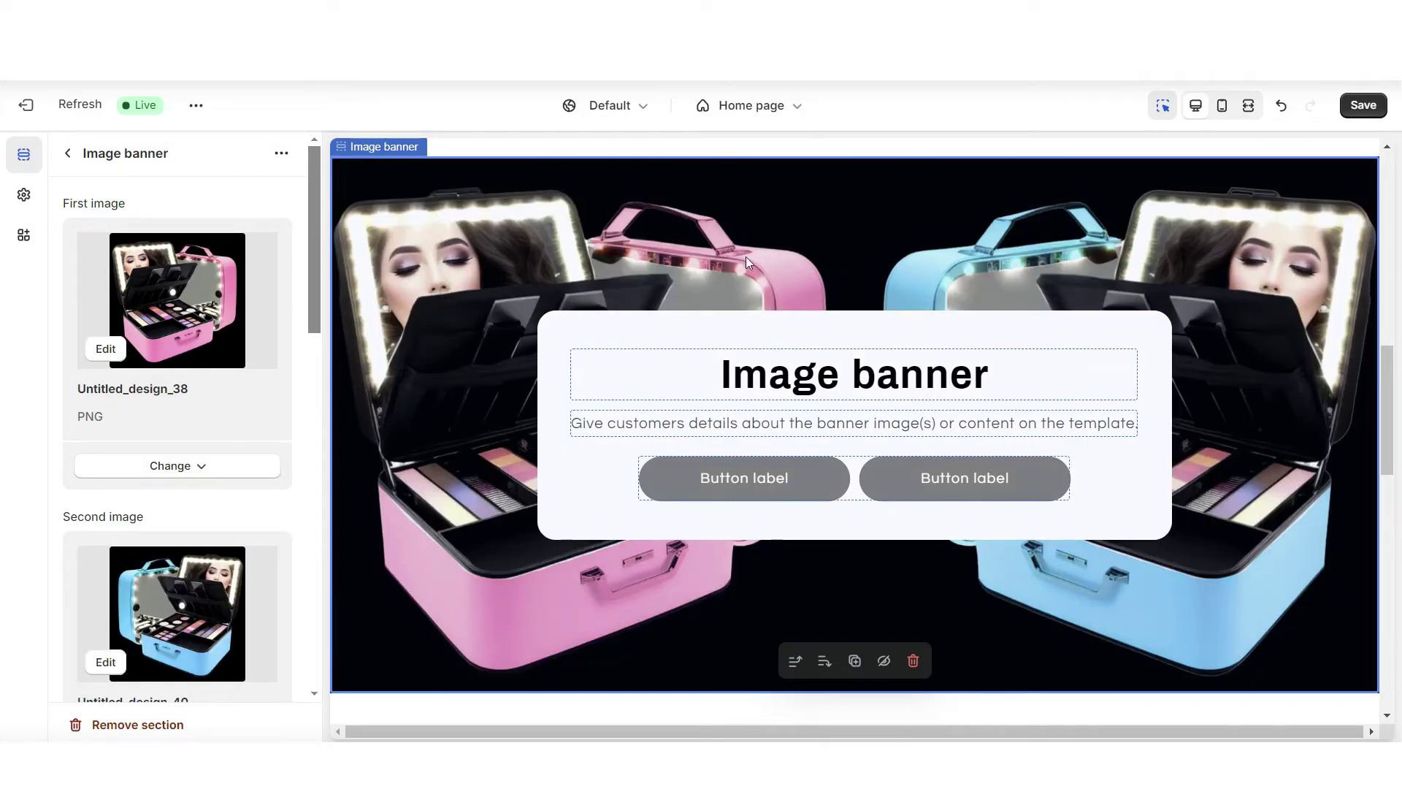
pyautogui.click(1248, 106)
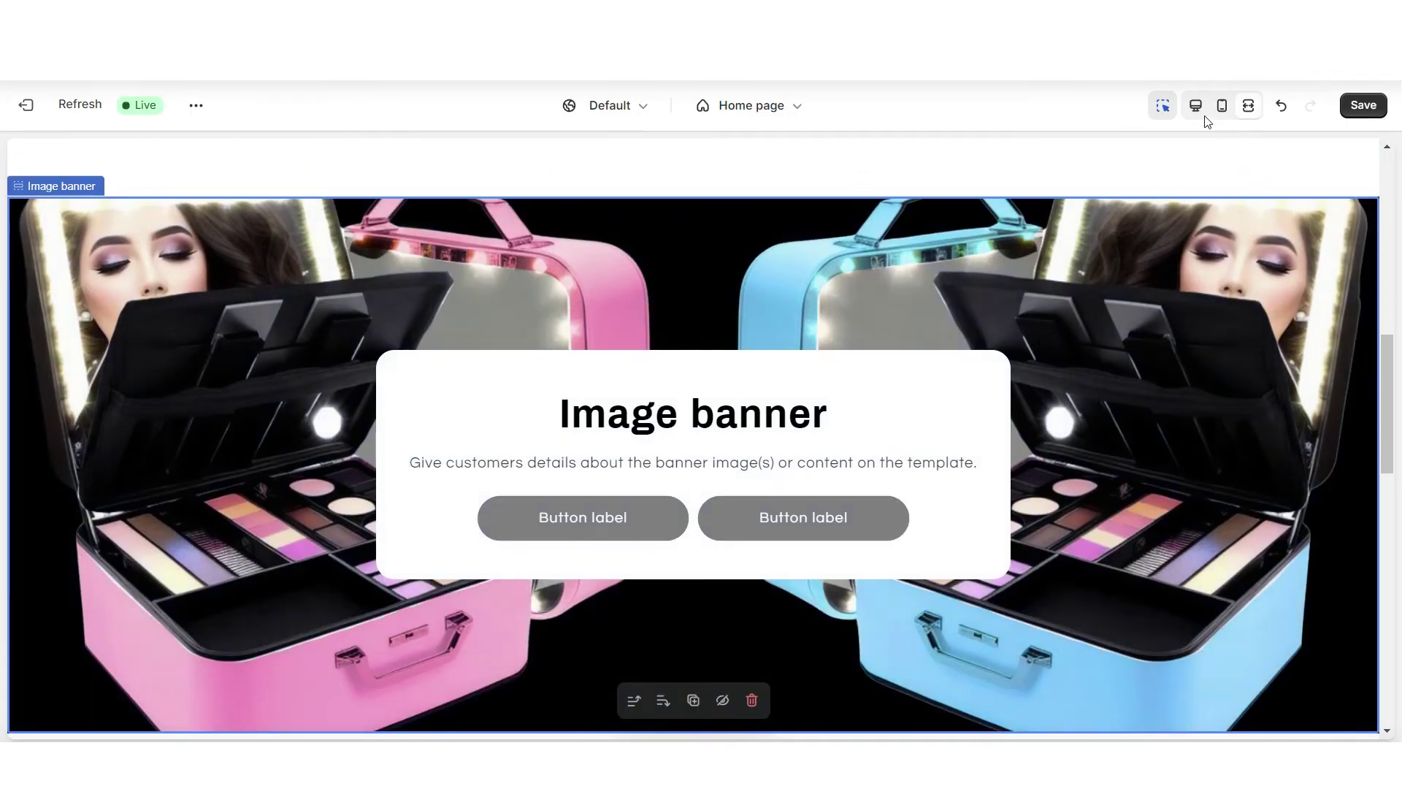
pyautogui.click(1196, 105)
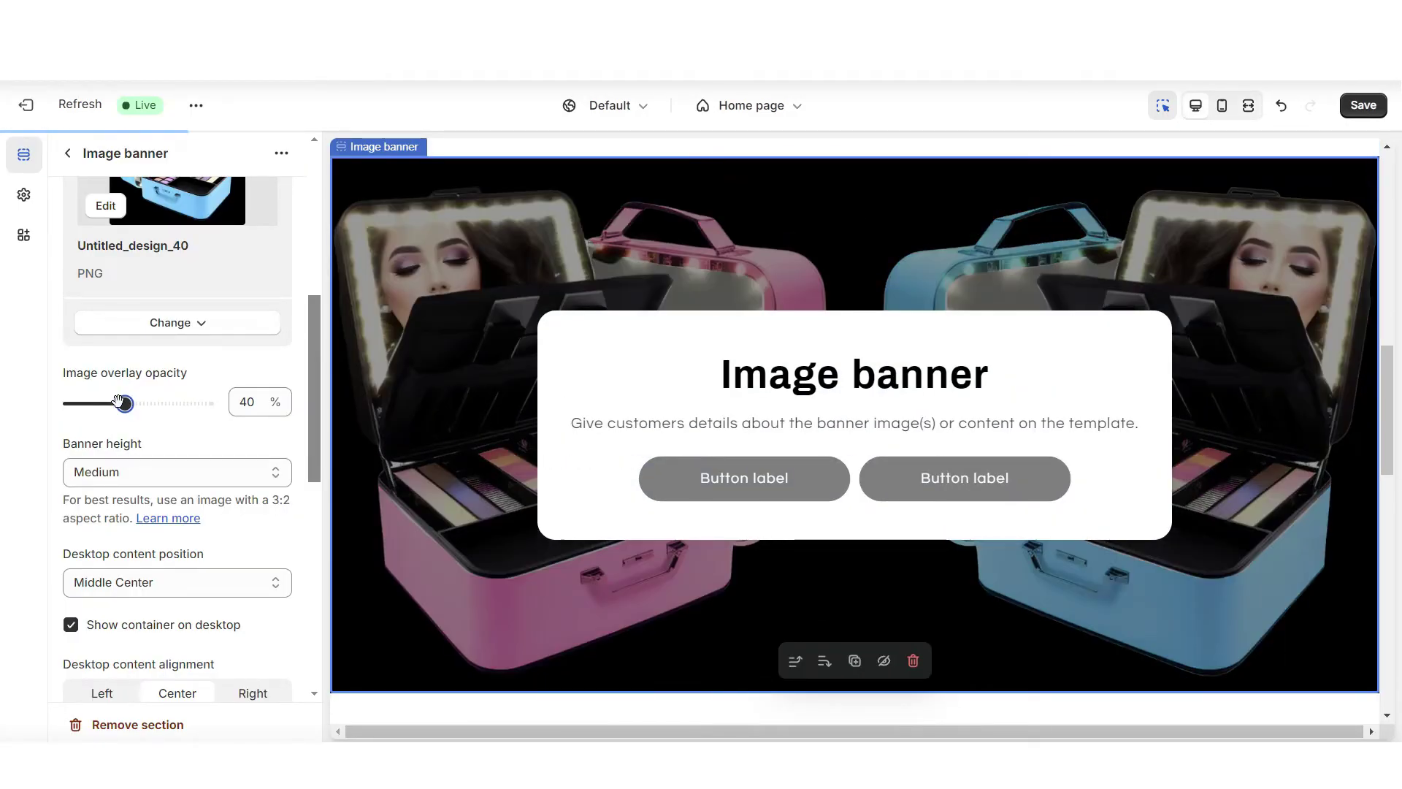
# Set the image banner's overlay opacity to 40% and its height to Large, check it in the fullscreen preview, and save.
pyautogui.scroll(-2, 199, 294)
pyautogui.click(199, 293)
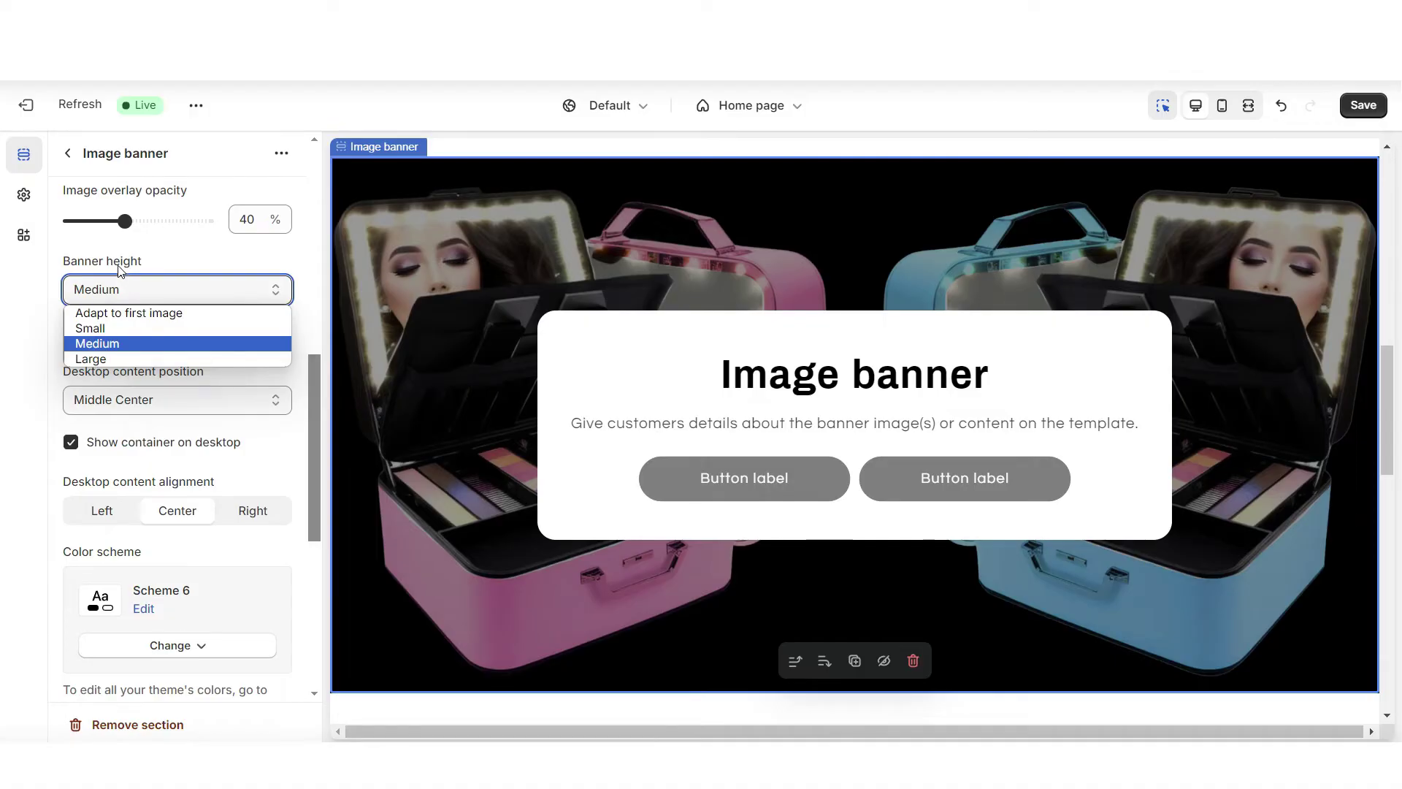
pyautogui.click(117, 359)
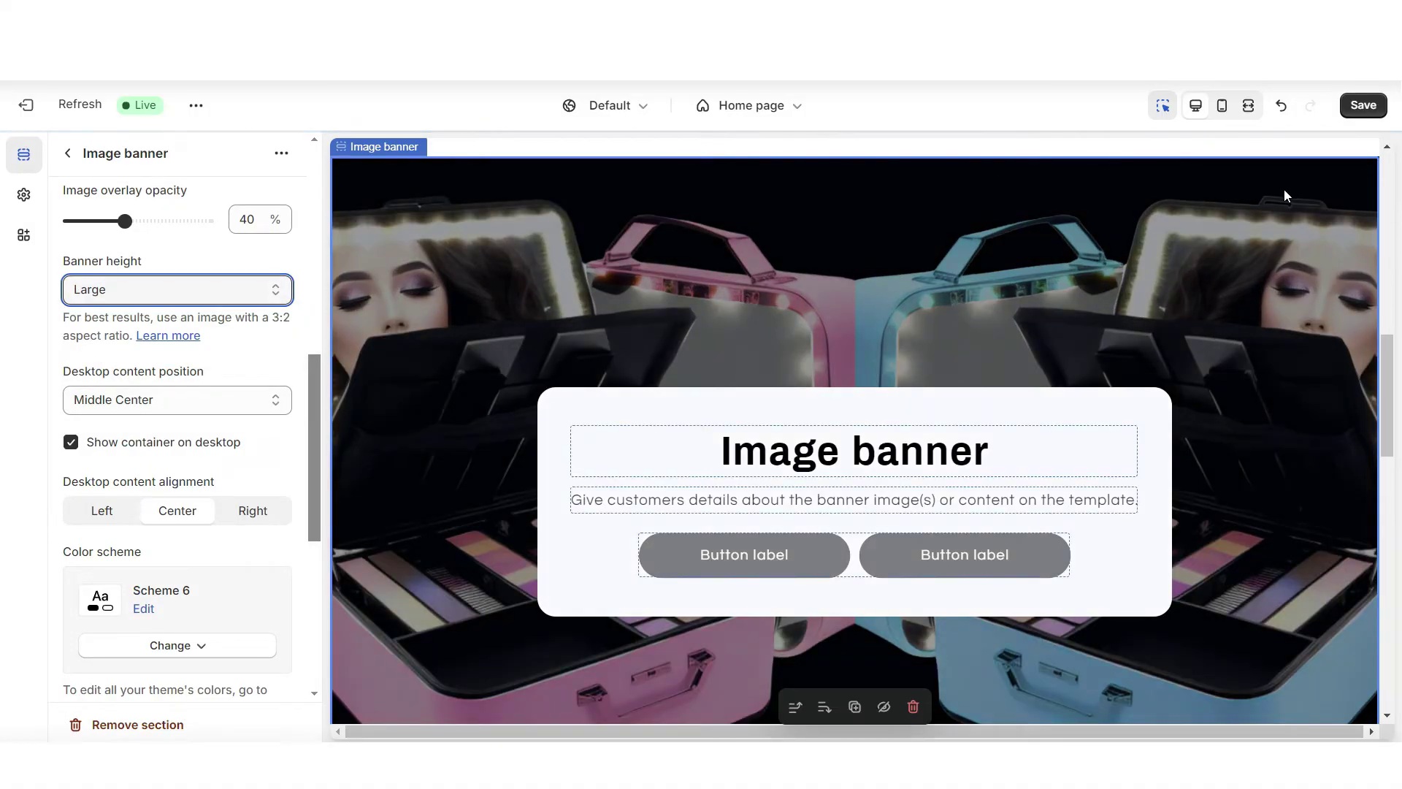
pyautogui.click(1250, 108)
pyautogui.scroll(3, 1383, 227)
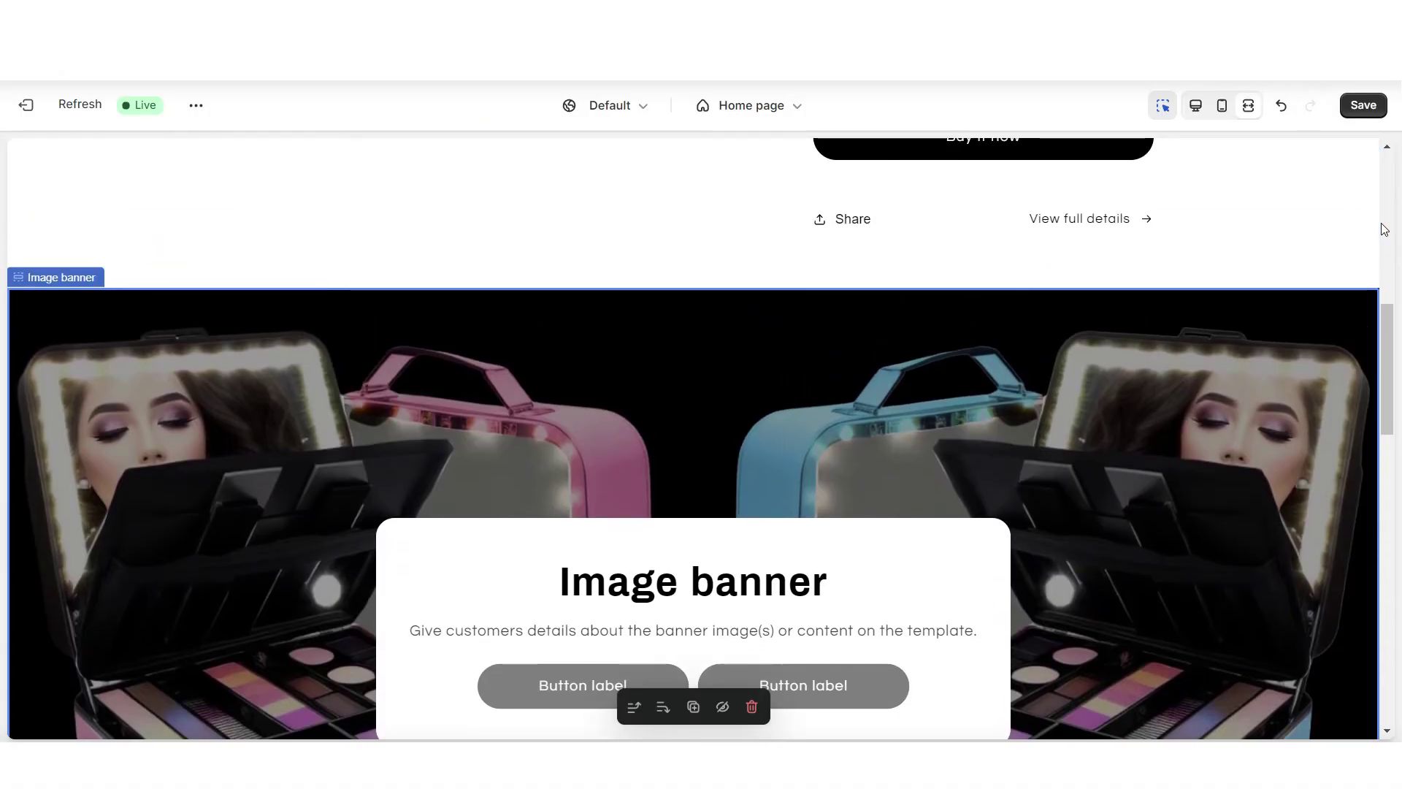
pyautogui.scroll(-5, 1382, 228)
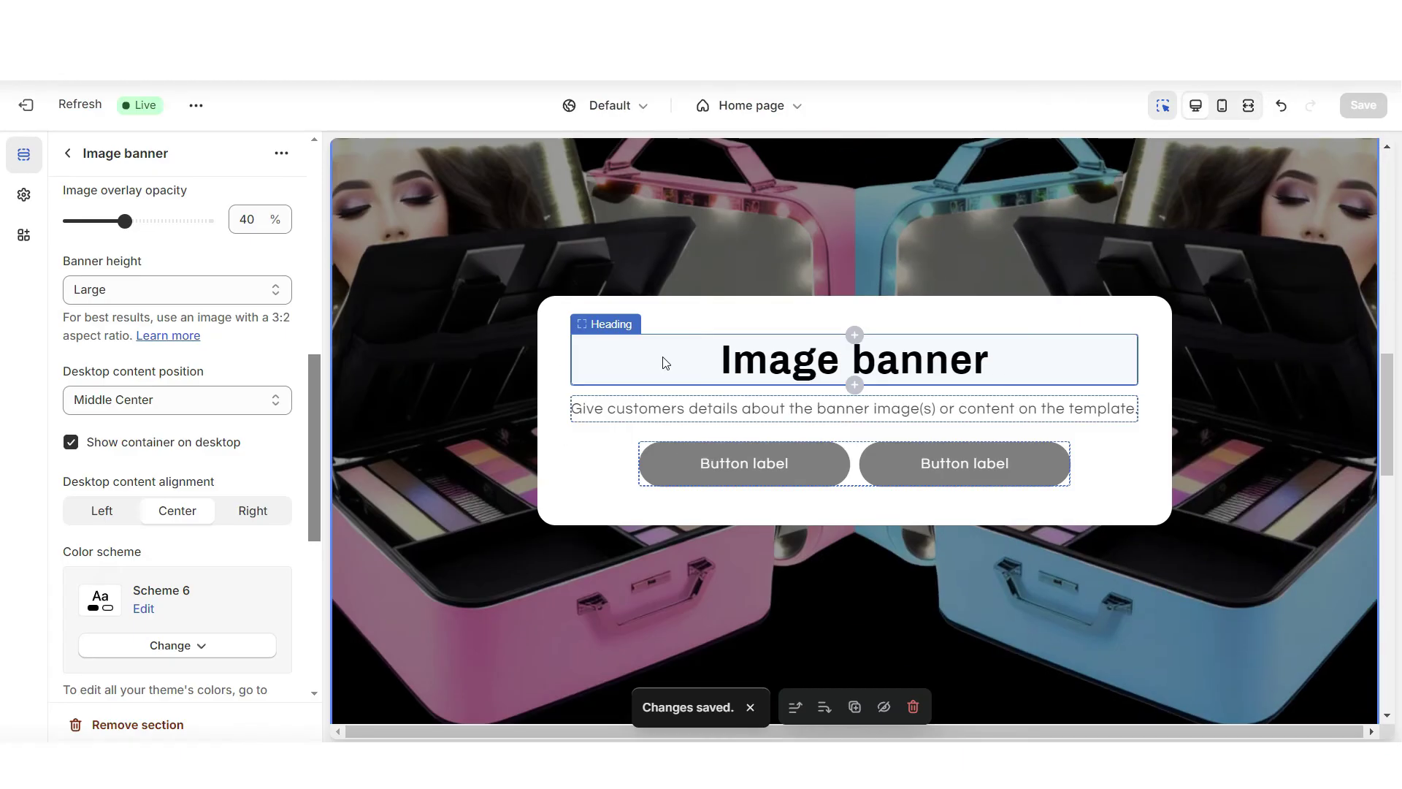
# Replace the image banner's heading with "Choose Your Pick!".
pyautogui.click(666, 365)
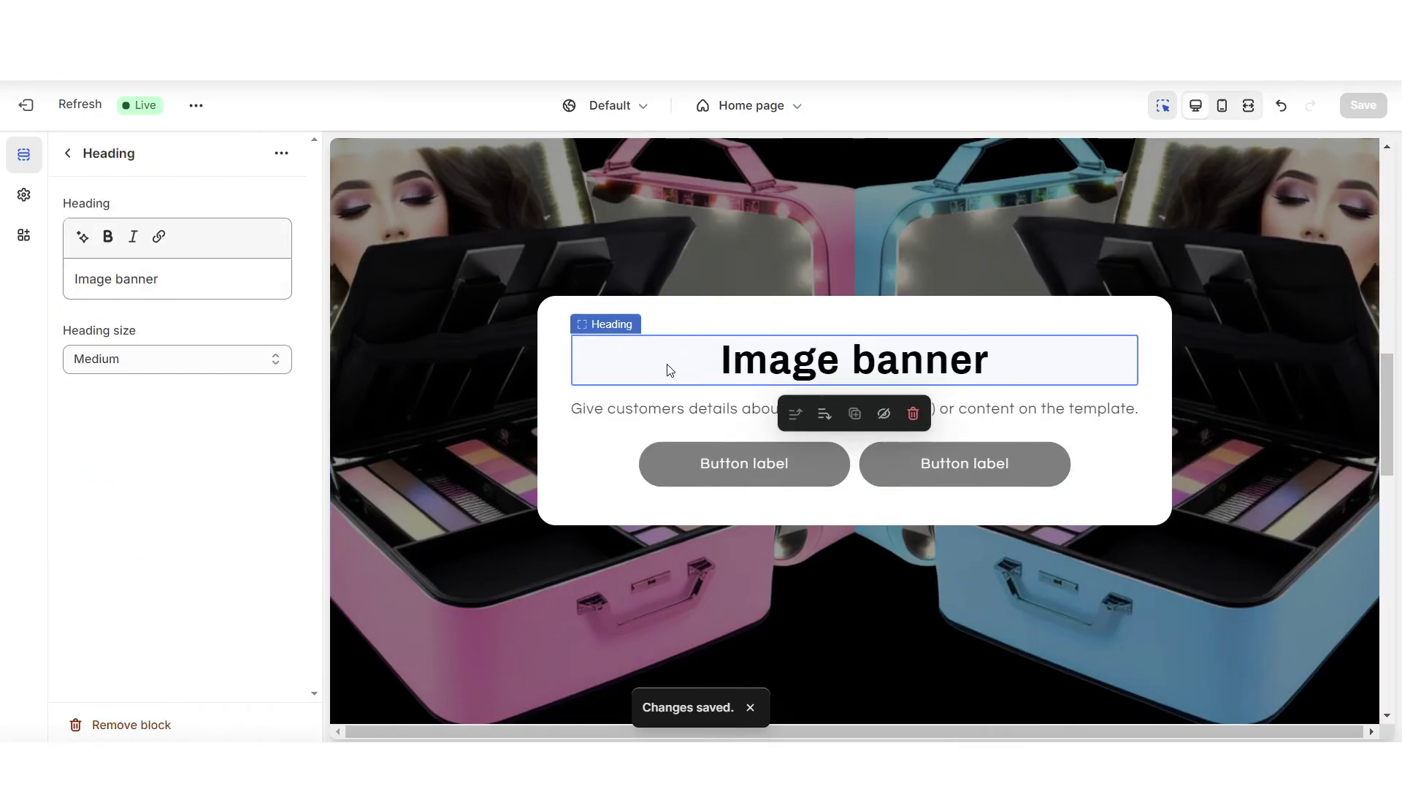
pyautogui.scroll(1, 672, 371)
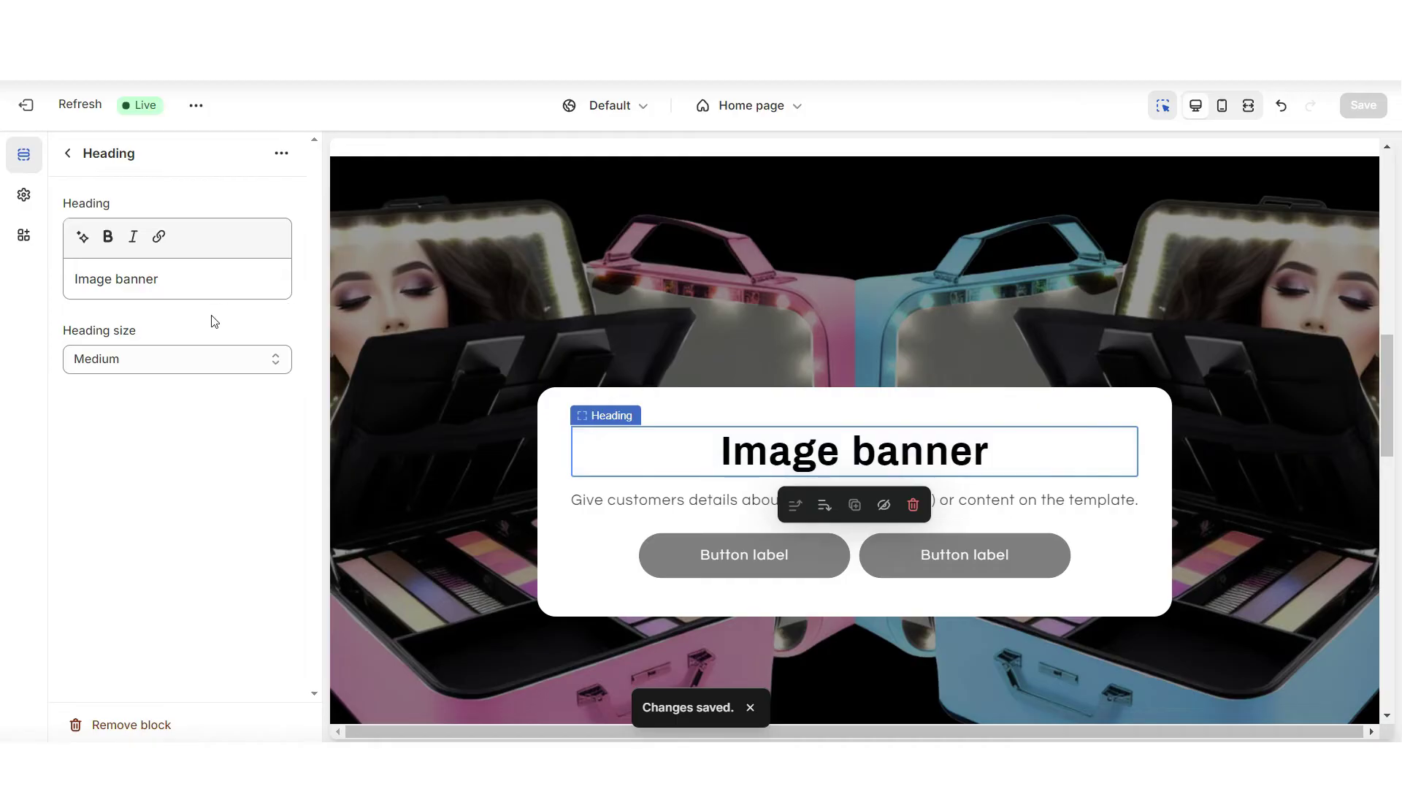
pyautogui.tripleClick(167, 281)
pyautogui.rightClick(168, 284)
pyautogui.click(234, 398)
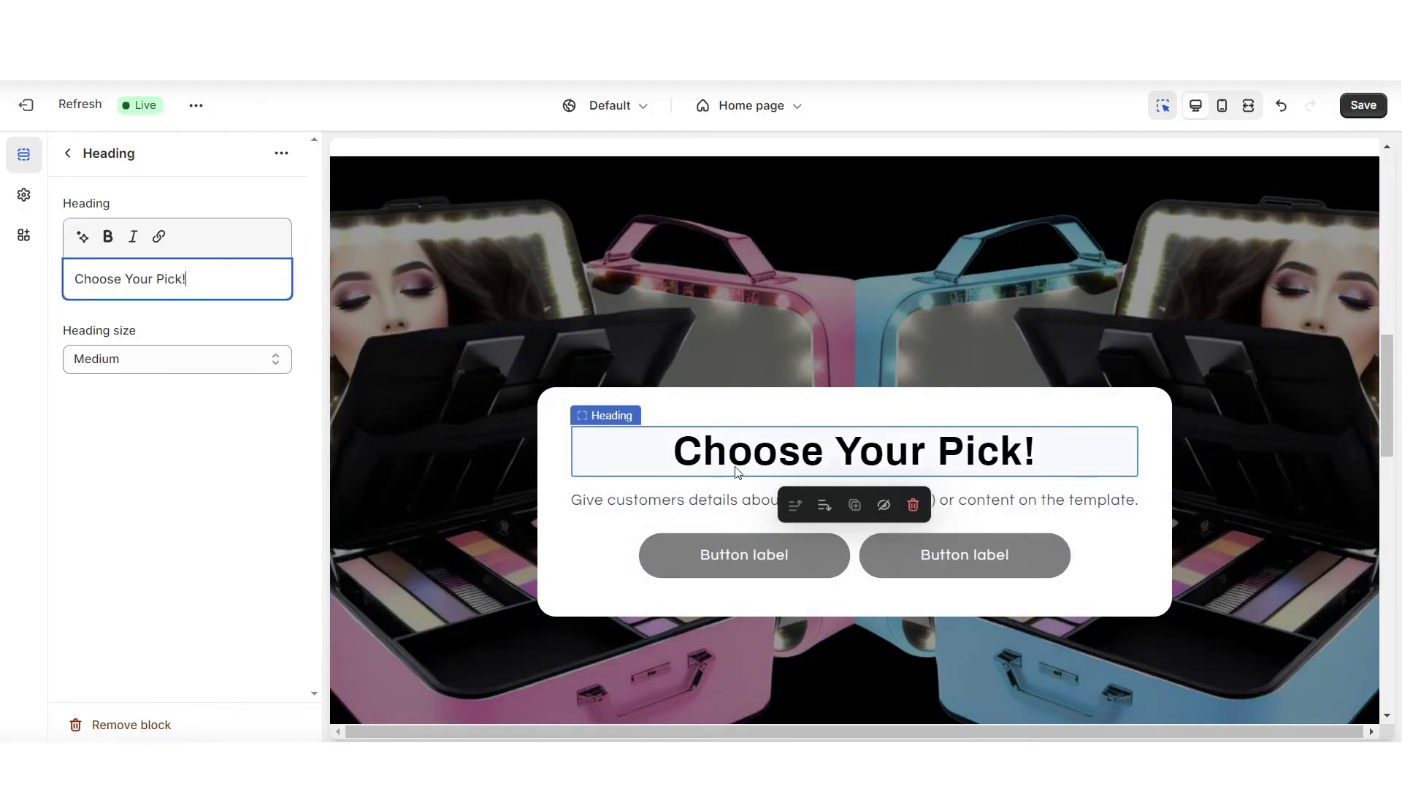
# Replace the image banner's placeholder description with the copied text.
pyautogui.click(752, 503)
pyautogui.tripleClick(170, 301)
pyautogui.rightClick(170, 302)
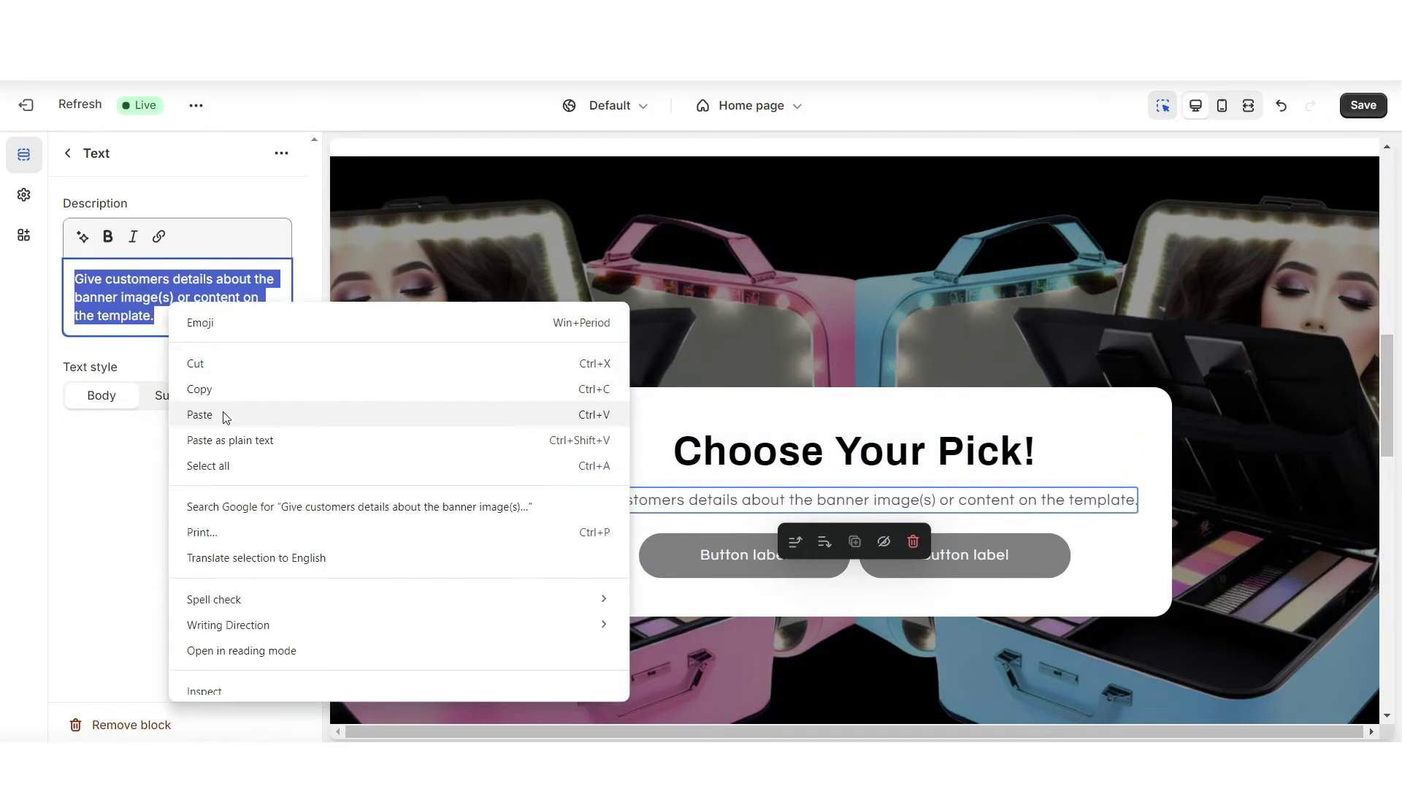
pyautogui.click(222, 410)
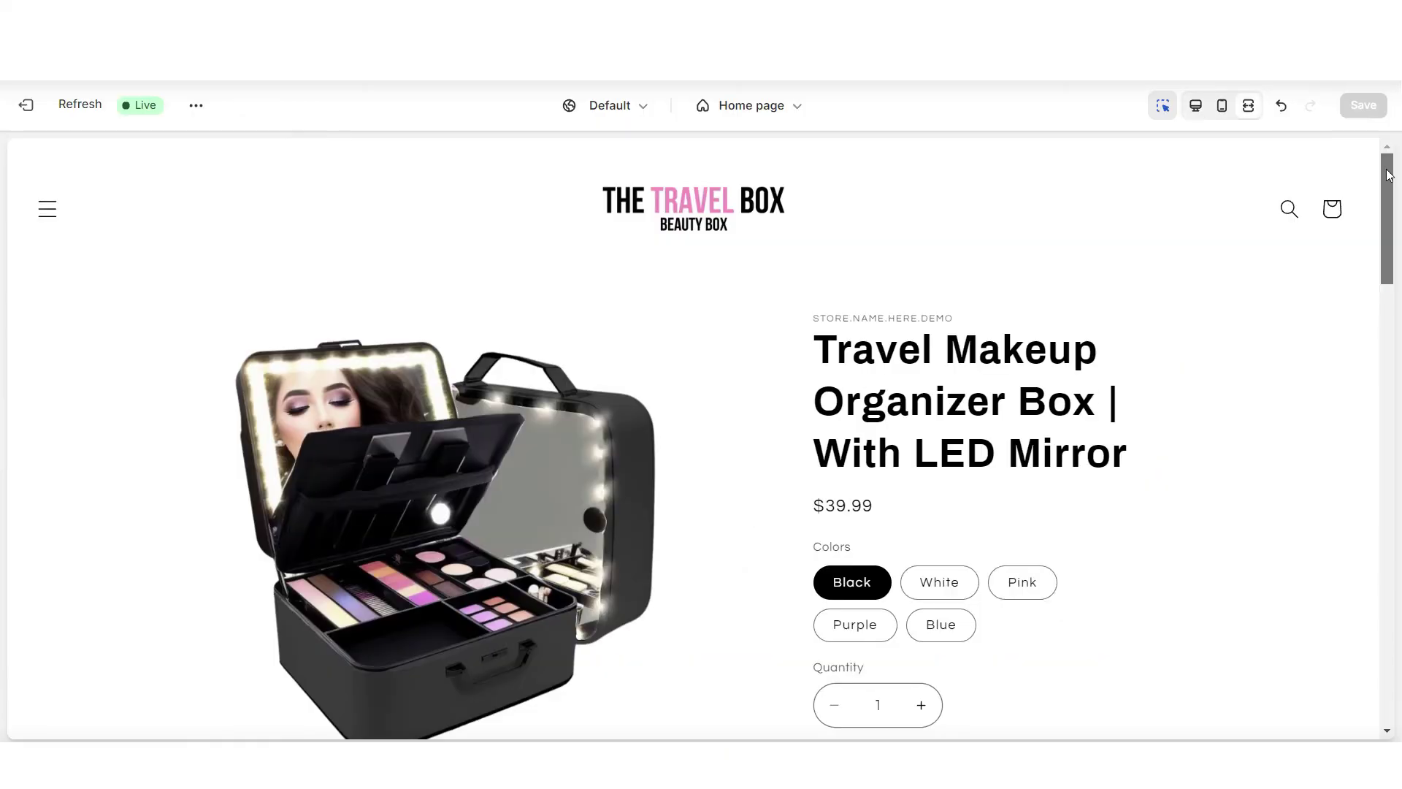
# Review the home page layout down to the footer and switch back to the desktop preview.
pyautogui.moveTo(1392, 183); pyautogui.dragTo(1392, 409)
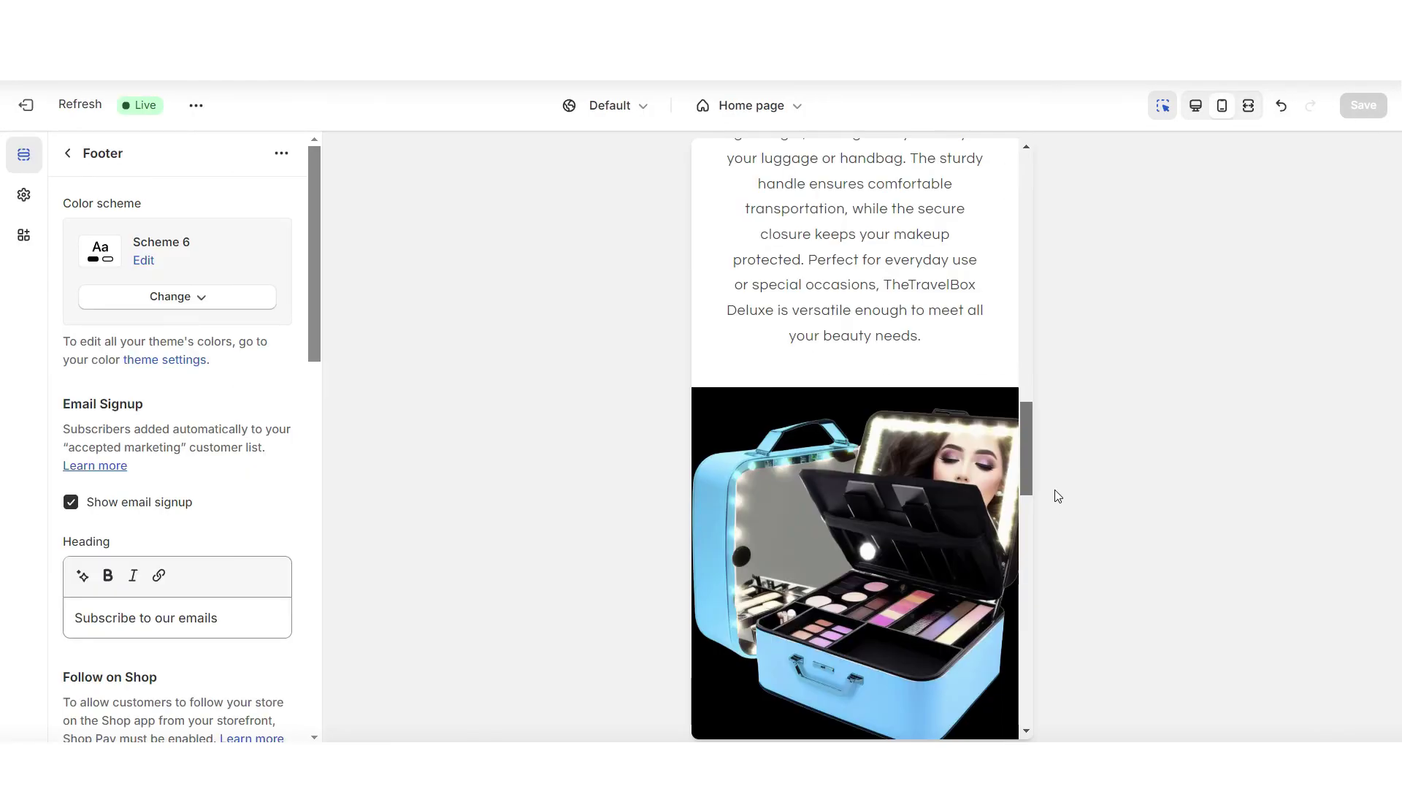
pyautogui.moveTo(1055, 492); pyautogui.dragTo(1105, 216)
pyautogui.click(1196, 106)
pyautogui.scroll(-20, 1390, 326)
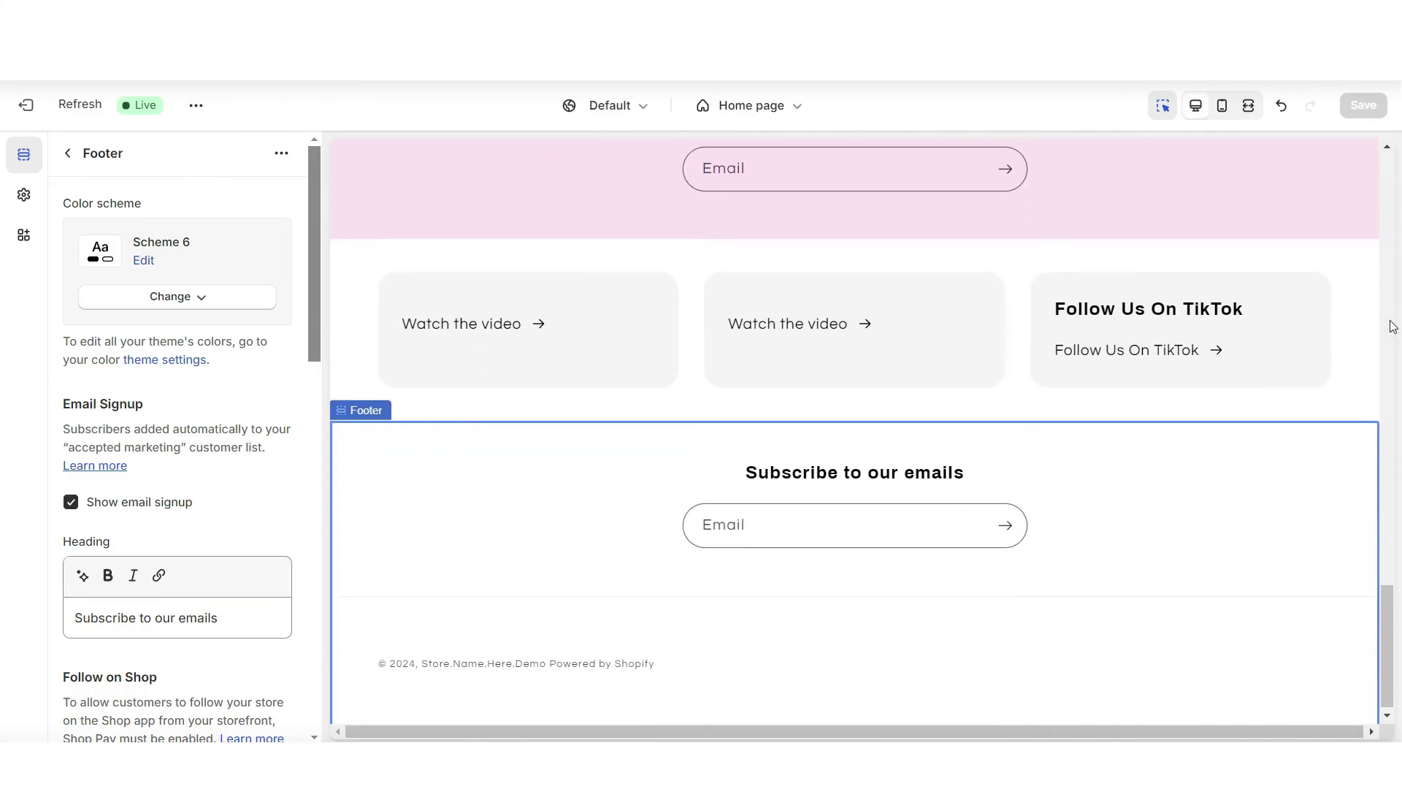
# Add the makeup palette photo to the multicolumn's first column and the photo of the woman in white to the second.
pyautogui.click(401, 336)
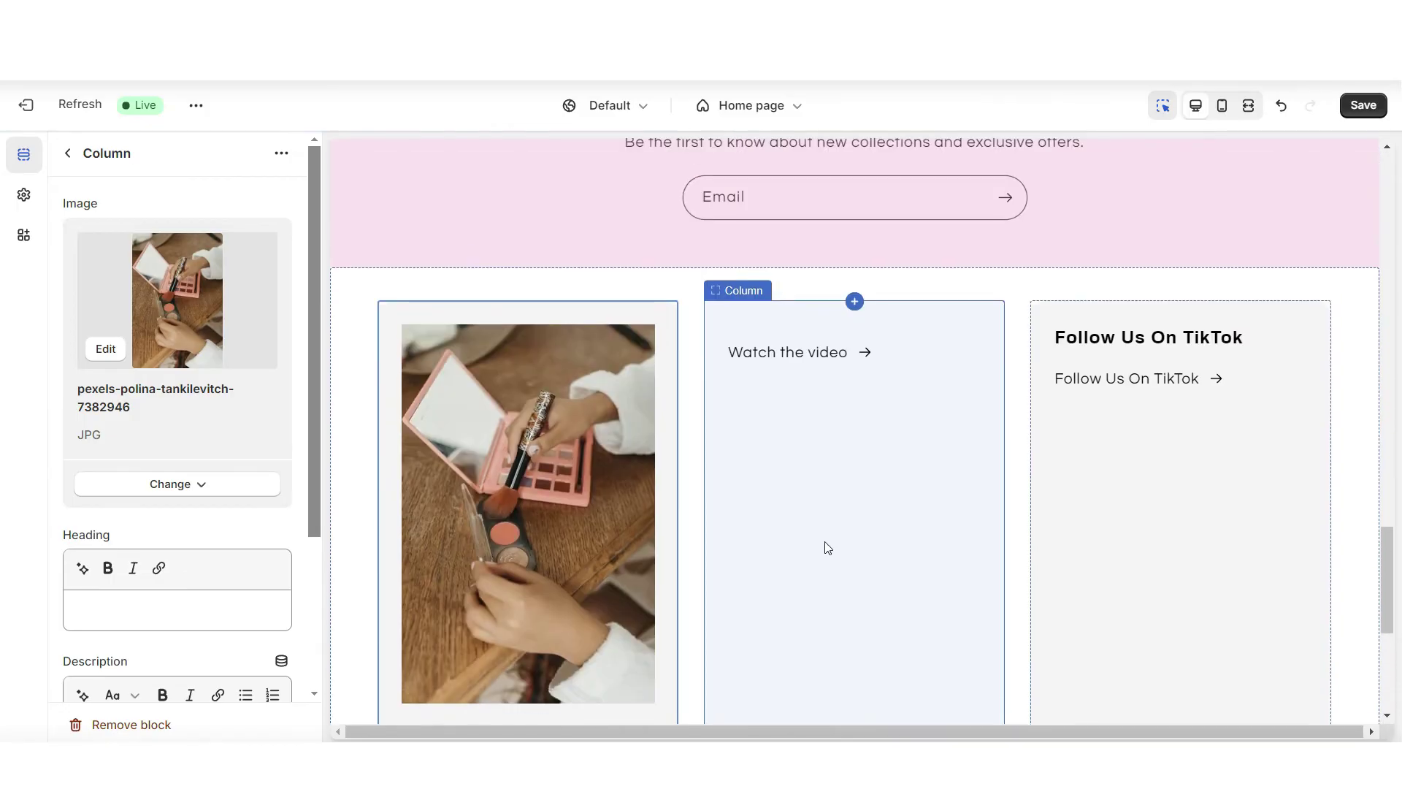
pyautogui.click(827, 548)
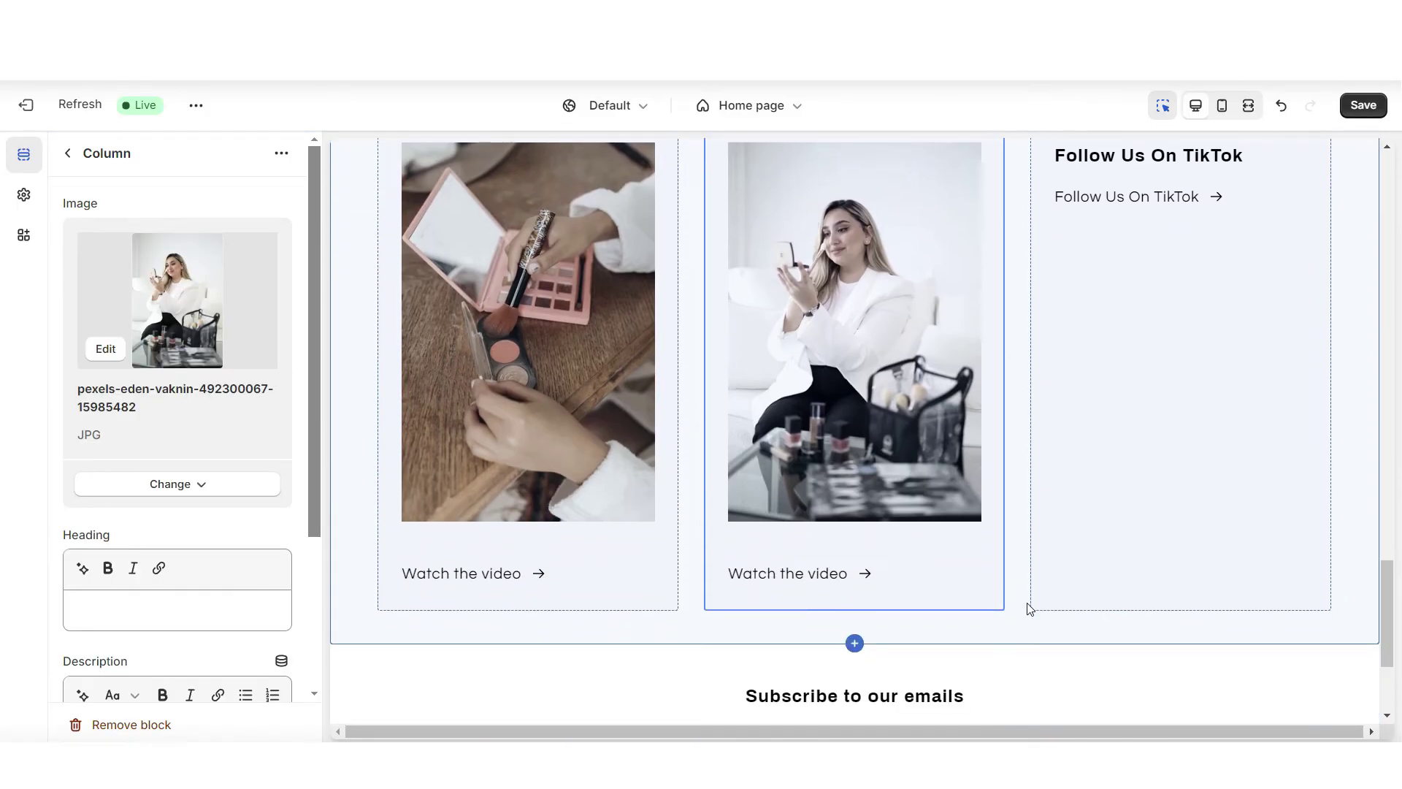
pyautogui.click(1148, 544)
# Try half-column image width in the multicolumn section, restore full column width, and keep the image ratio adapted to the image.
pyautogui.click(338, 212)
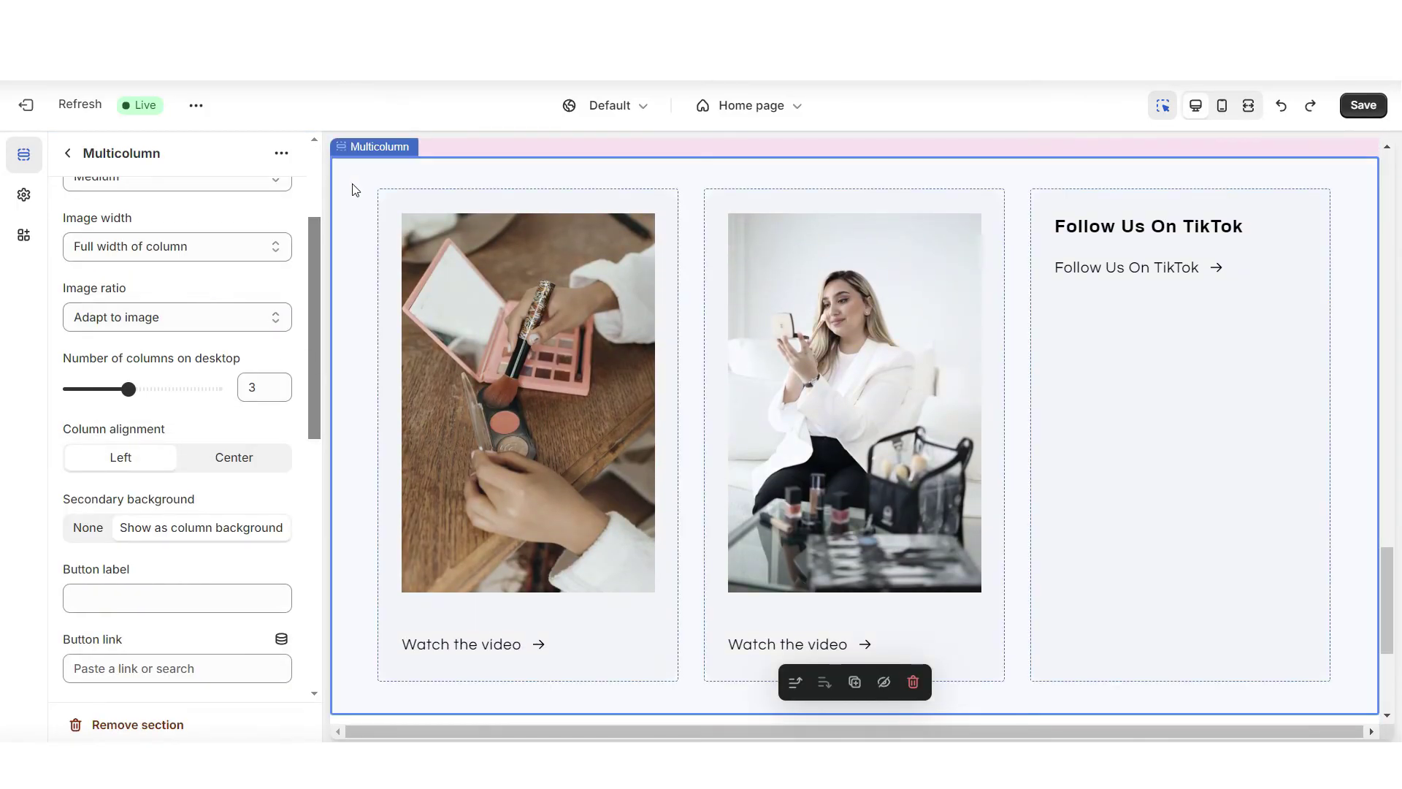
pyautogui.scroll(2, 146, 329)
pyautogui.click(117, 330)
pyautogui.click(131, 376)
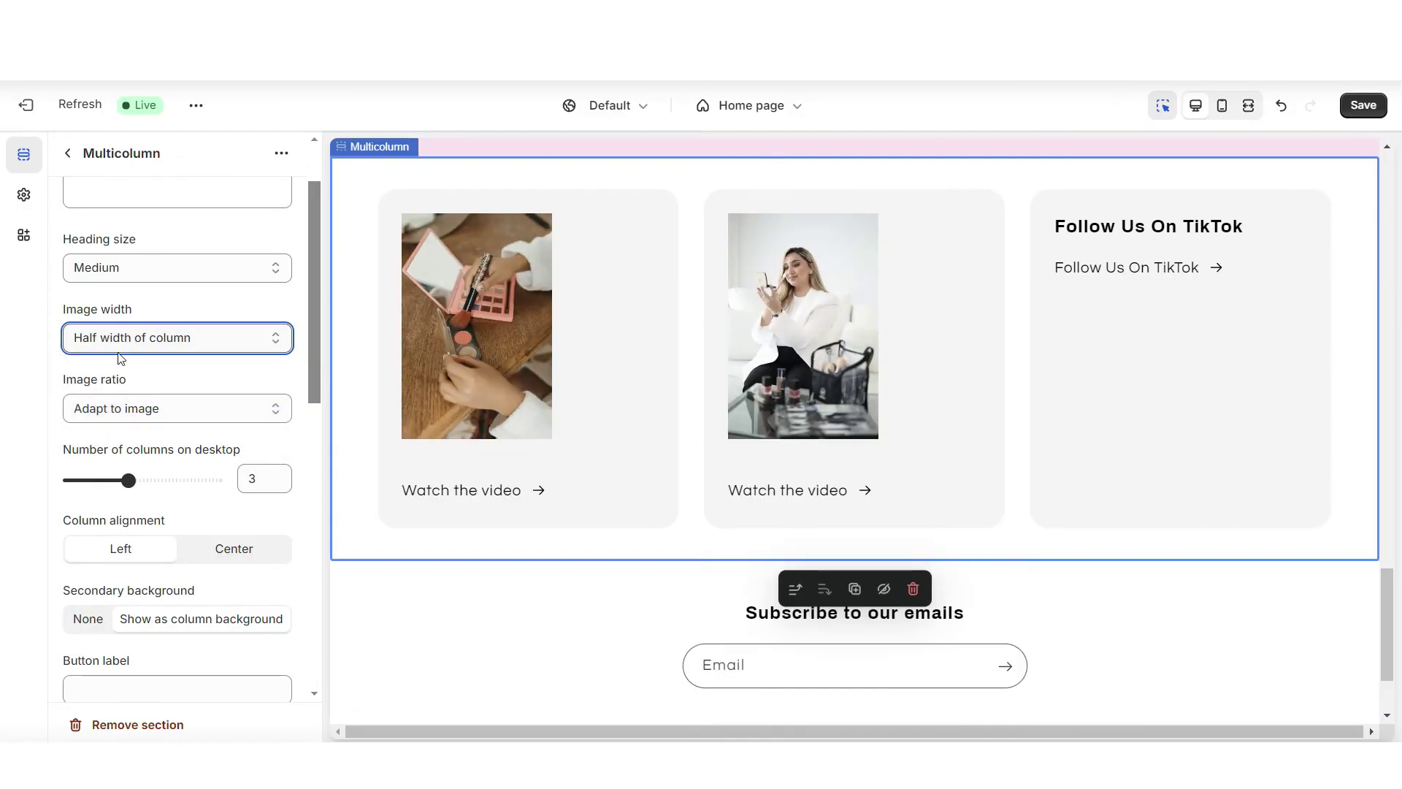
pyautogui.click(131, 341)
pyautogui.click(135, 395)
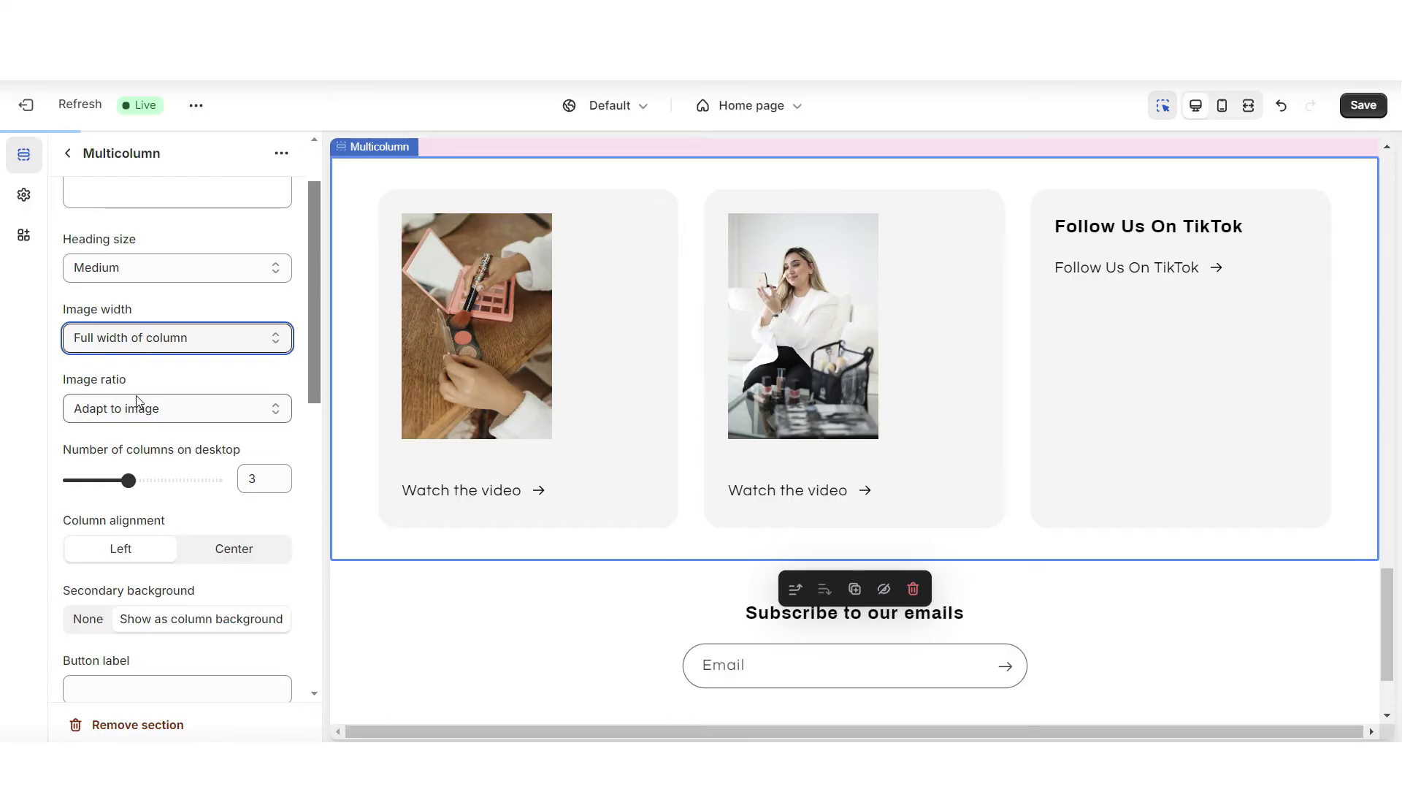
pyautogui.scroll(-2, 181, 296)
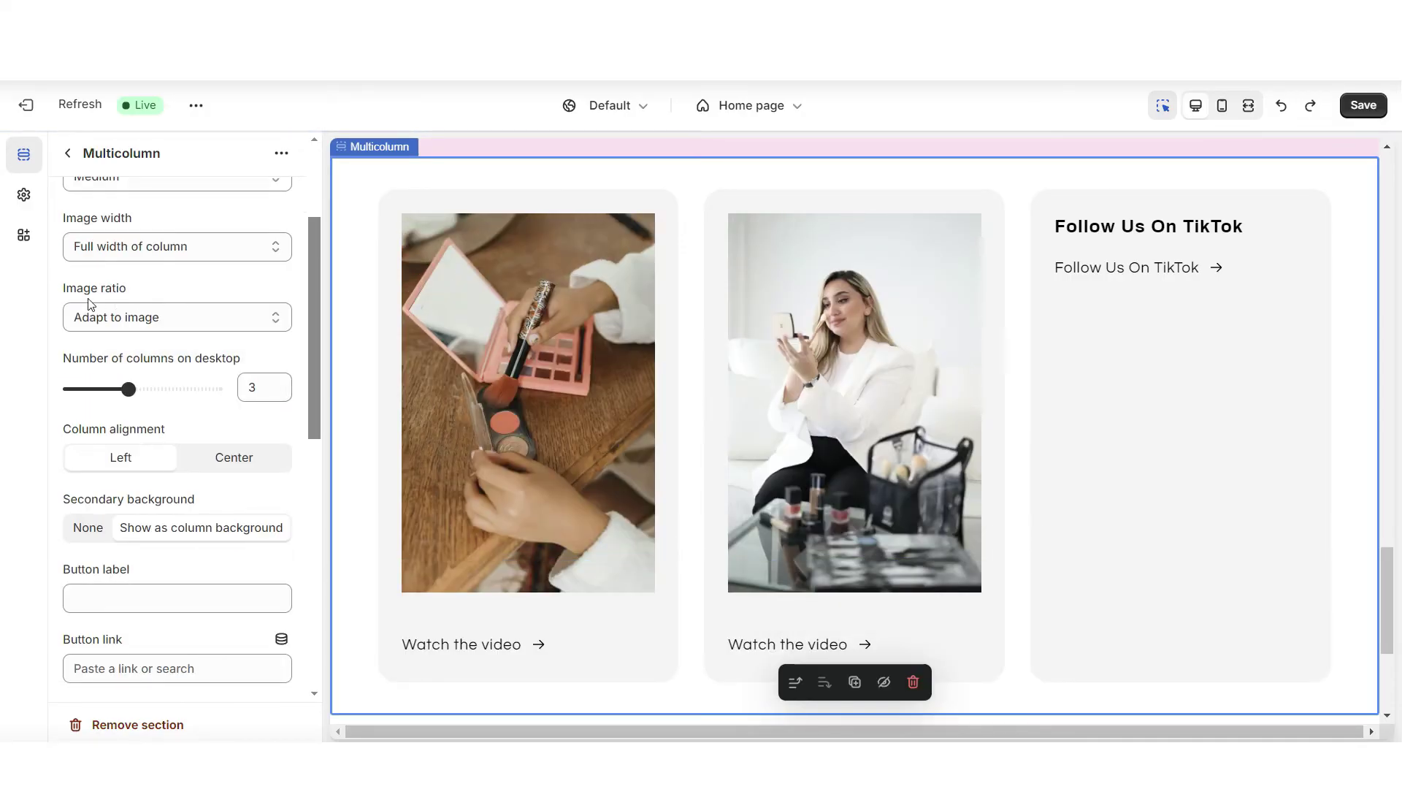
pyautogui.click(133, 315)
pyautogui.click(126, 304)
# Set the multicolumn section to 2 columns on desktop and check the layout down to the TikTok column.
pyautogui.scroll(-2, 71, 288)
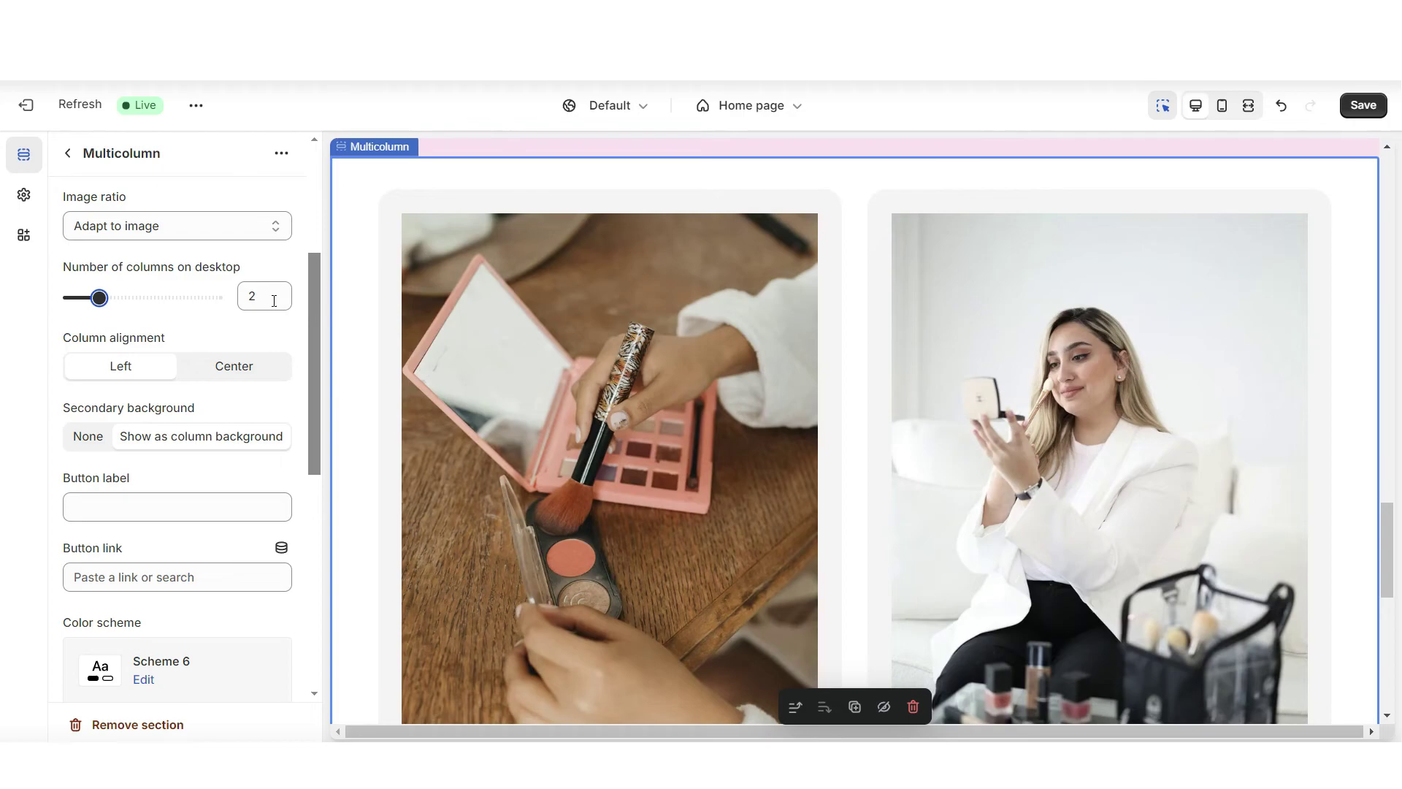
pyautogui.scroll(-2, 370, 287)
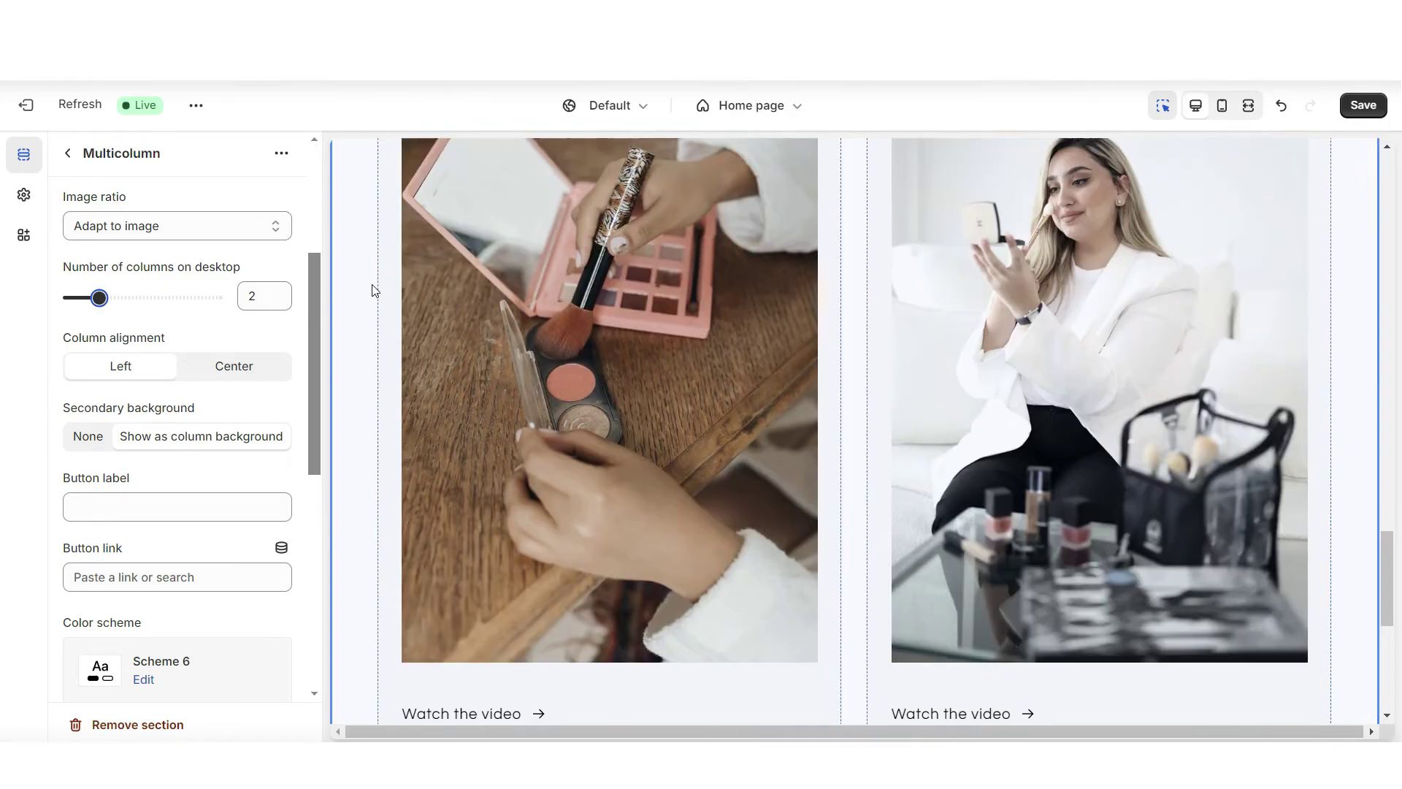
pyautogui.scroll(-4, 1002, 405)
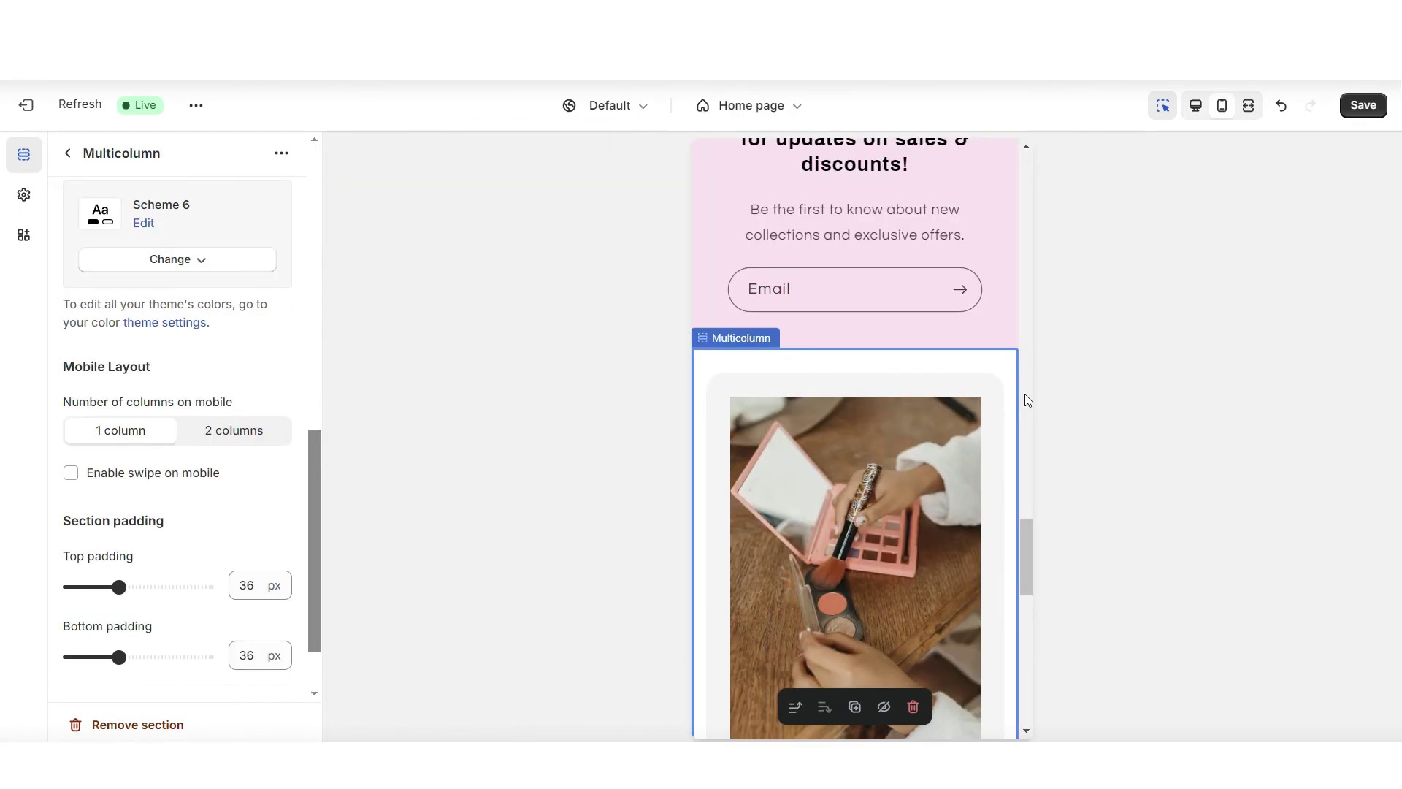
# Enable swipe on mobile for the multicolumn section and page through its columns in the mobile preview.
pyautogui.scroll(-4, 1026, 397)
pyautogui.scroll(-8, 1027, 401)
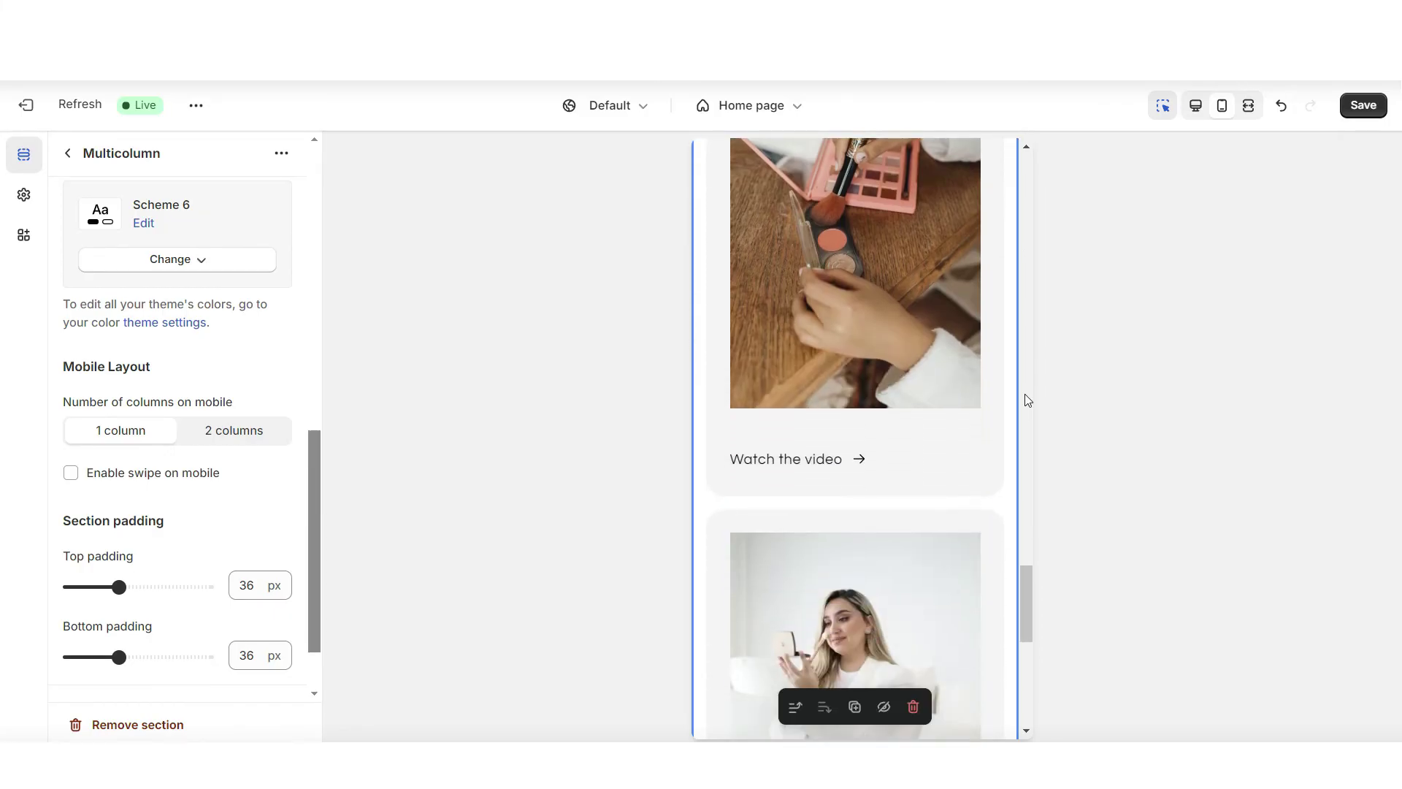
pyautogui.scroll(2, 1028, 401)
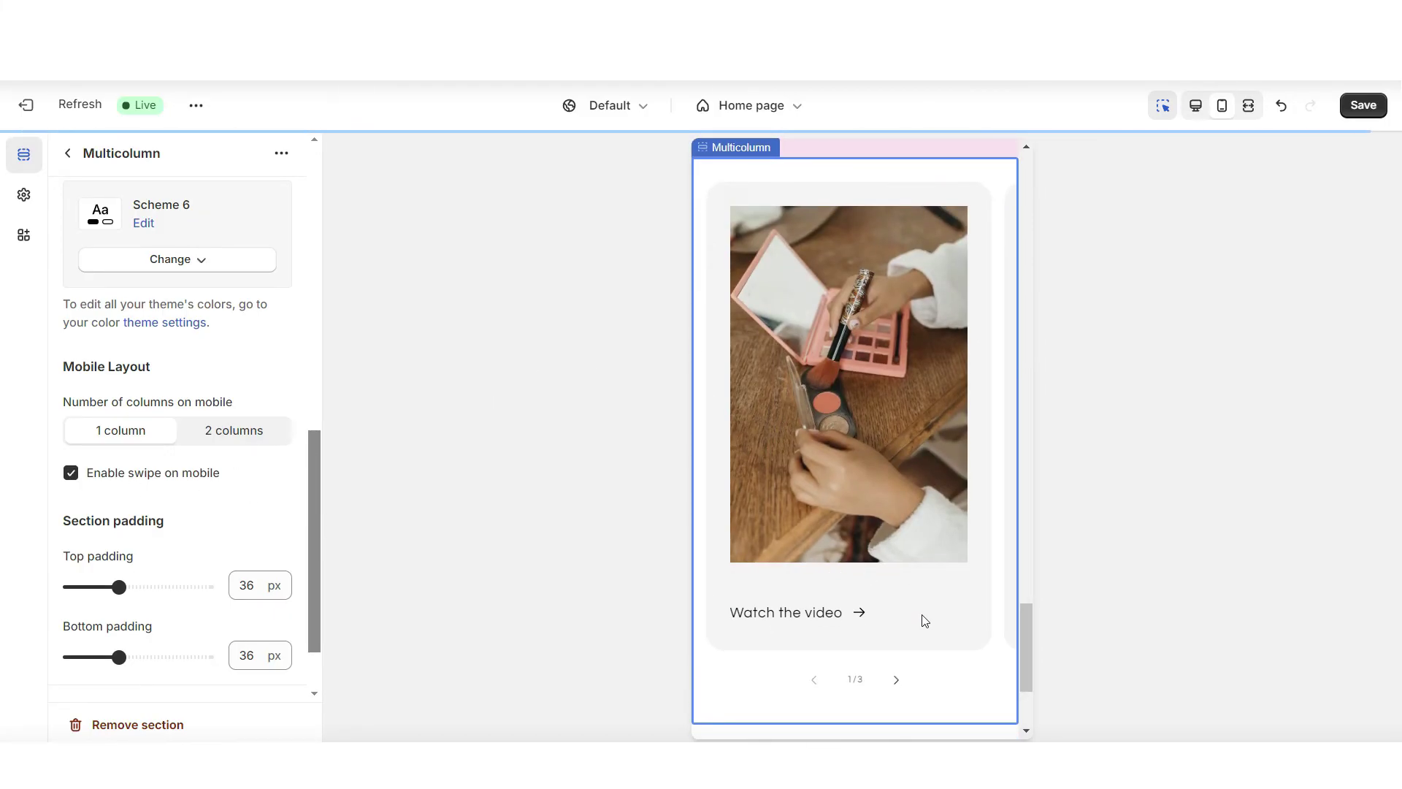
pyautogui.click(897, 590)
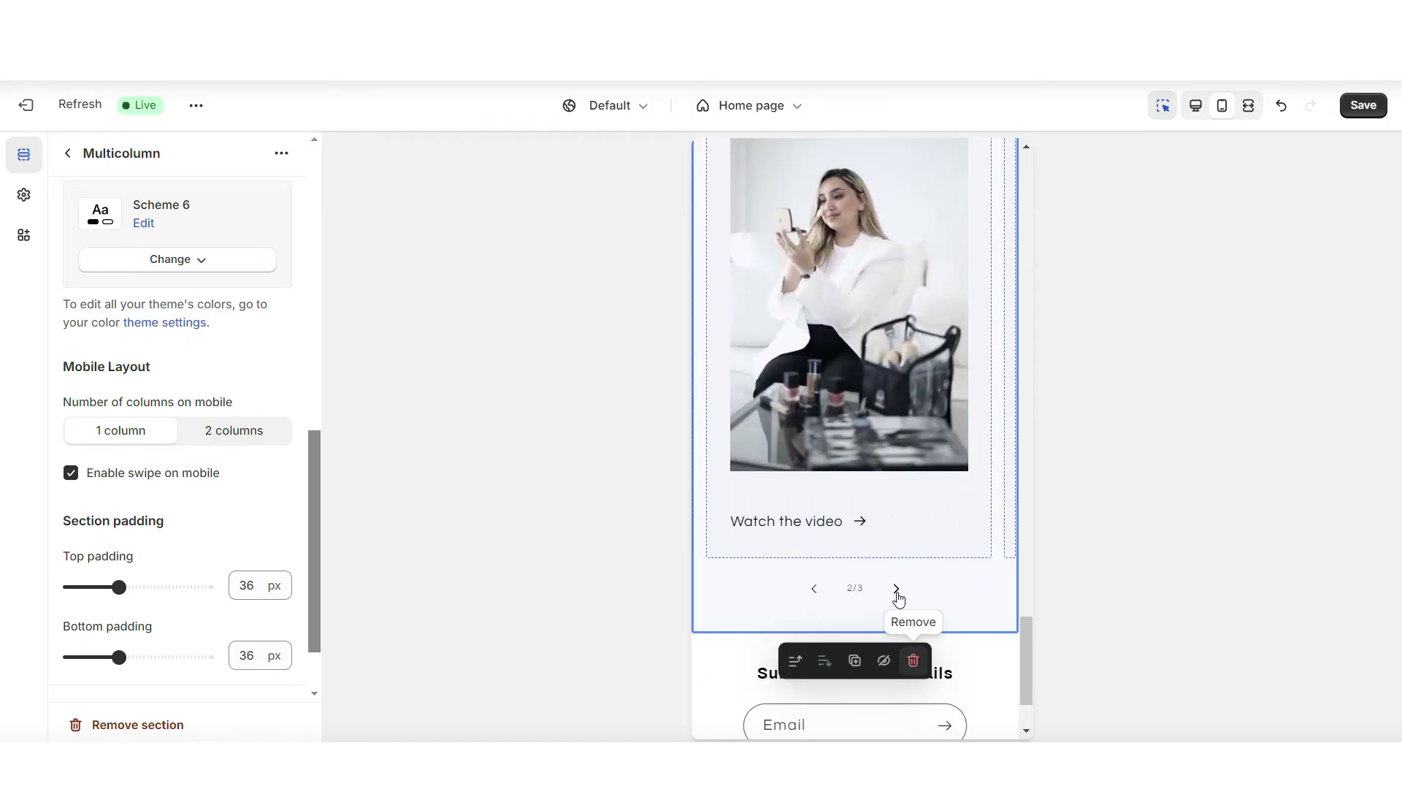
pyautogui.click(897, 590)
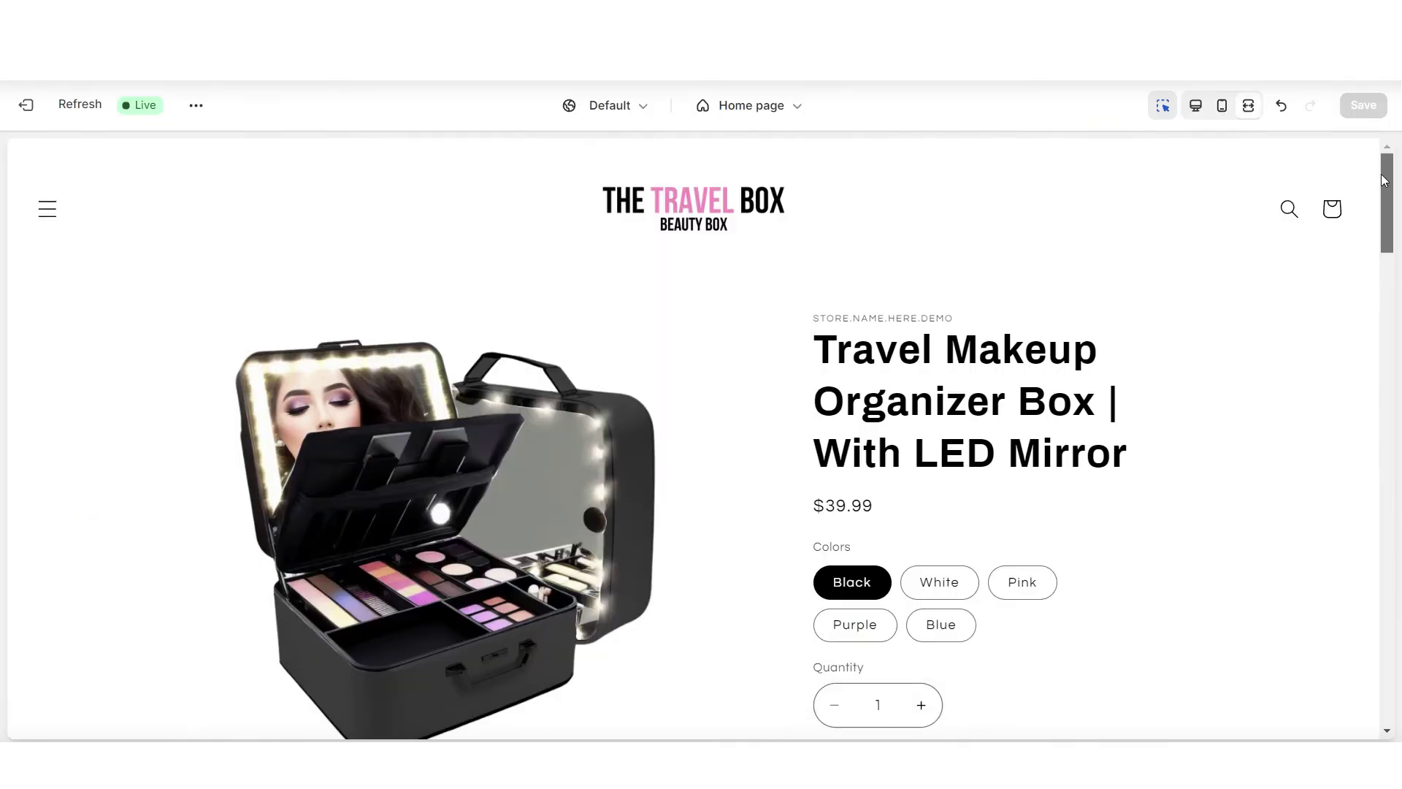
pyautogui.moveTo(1384, 182); pyautogui.dragTo(1392, 456)
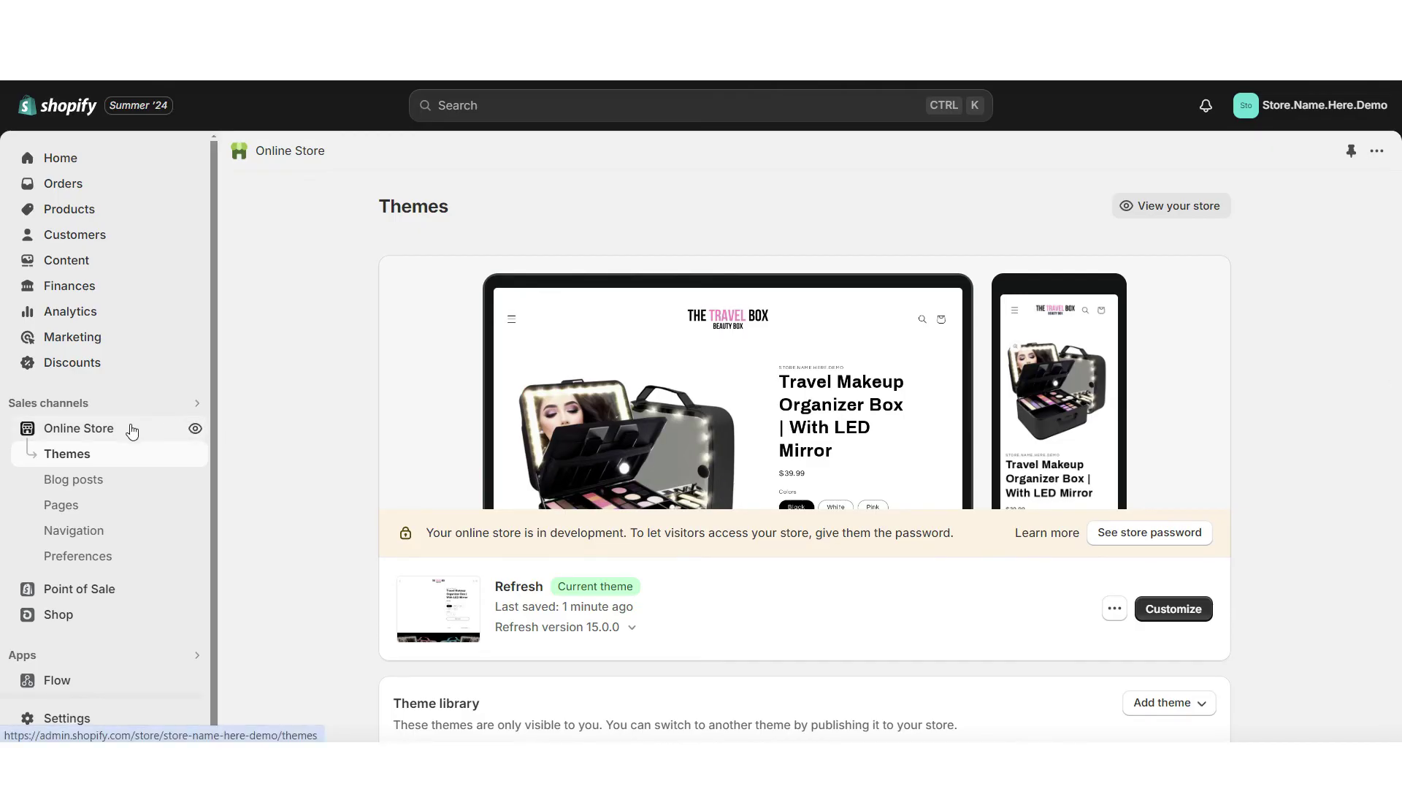
# Open the store's Main menu for editing from the online store's navigation settings.
pyautogui.click(139, 534)
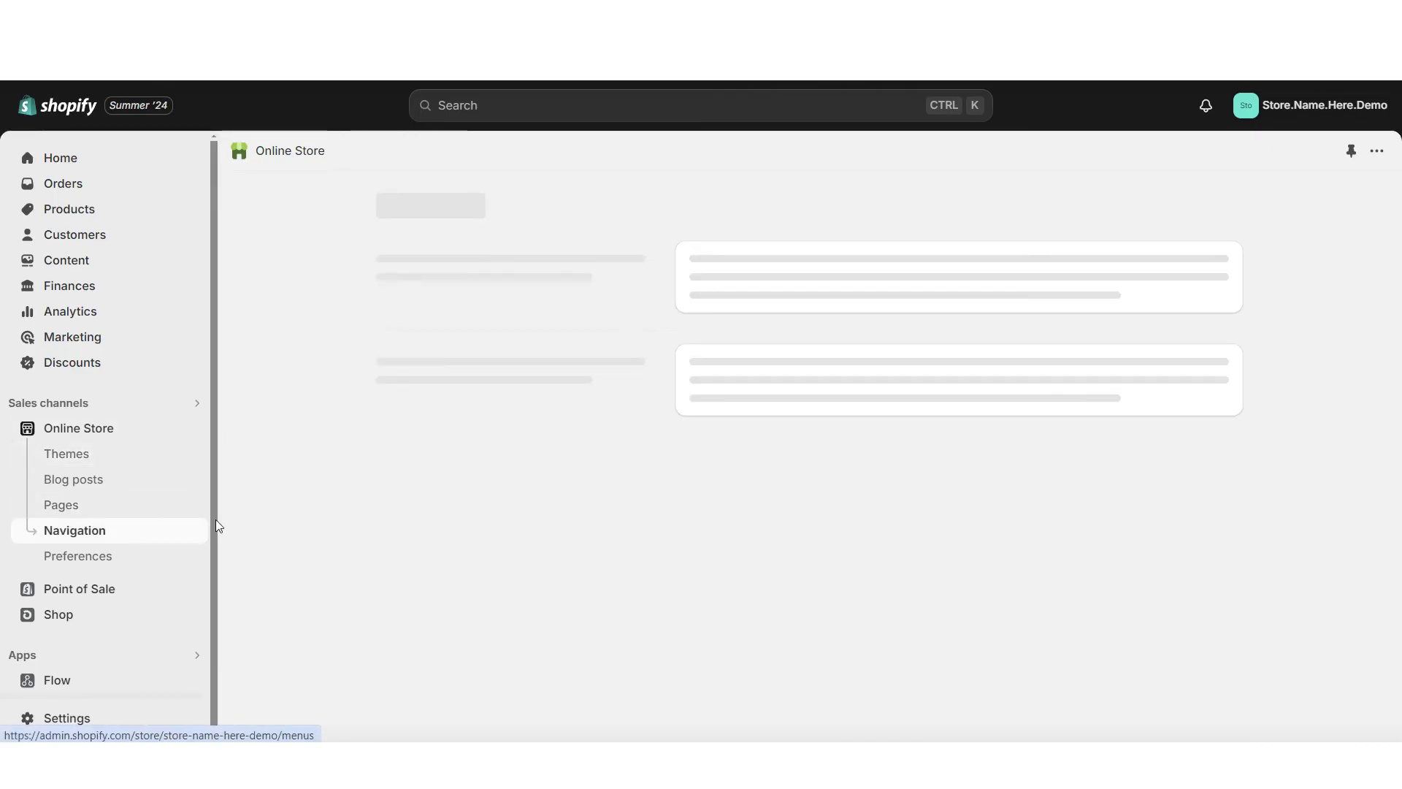
pyautogui.click(694, 508)
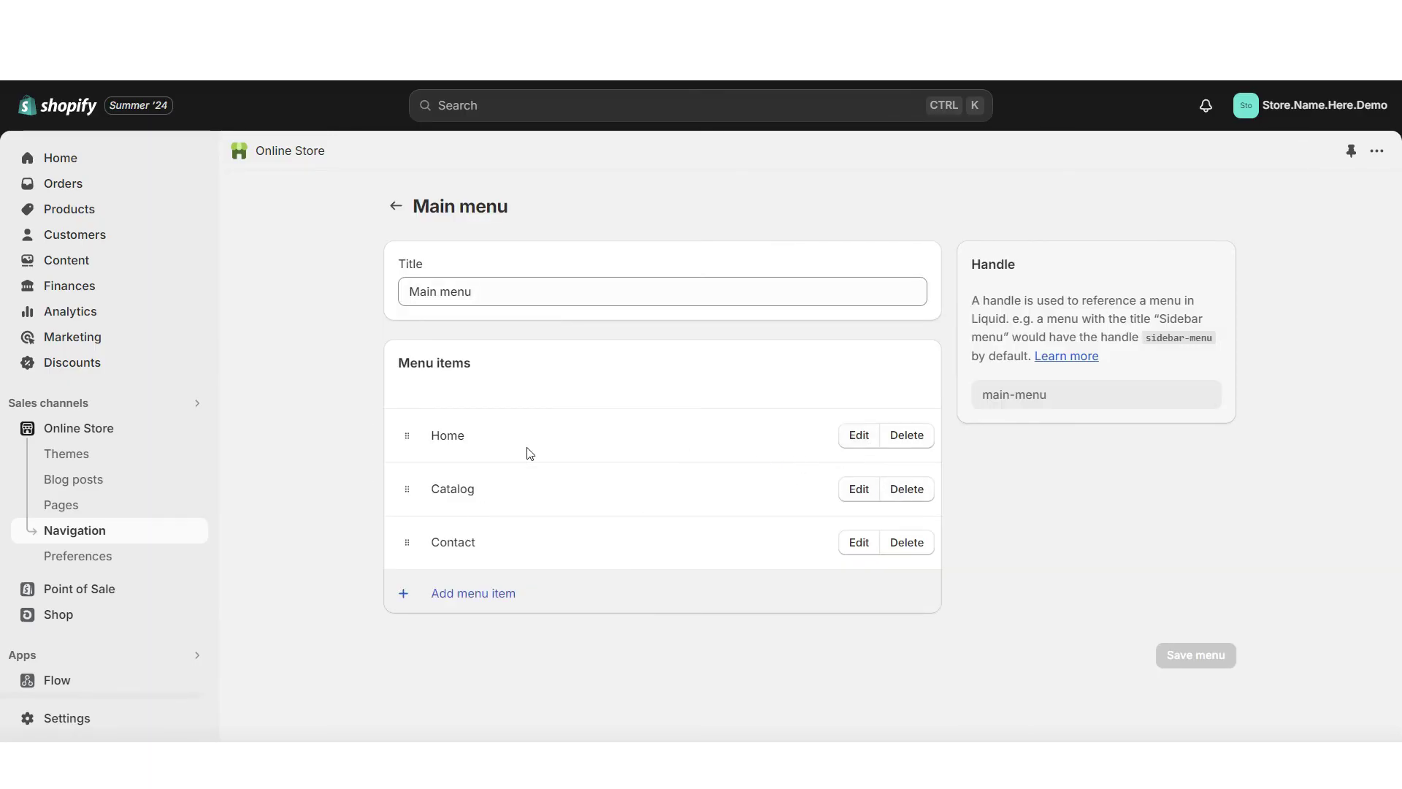
# Add an All collections item to the main menu and place it directly below Home.
pyautogui.click(501, 597)
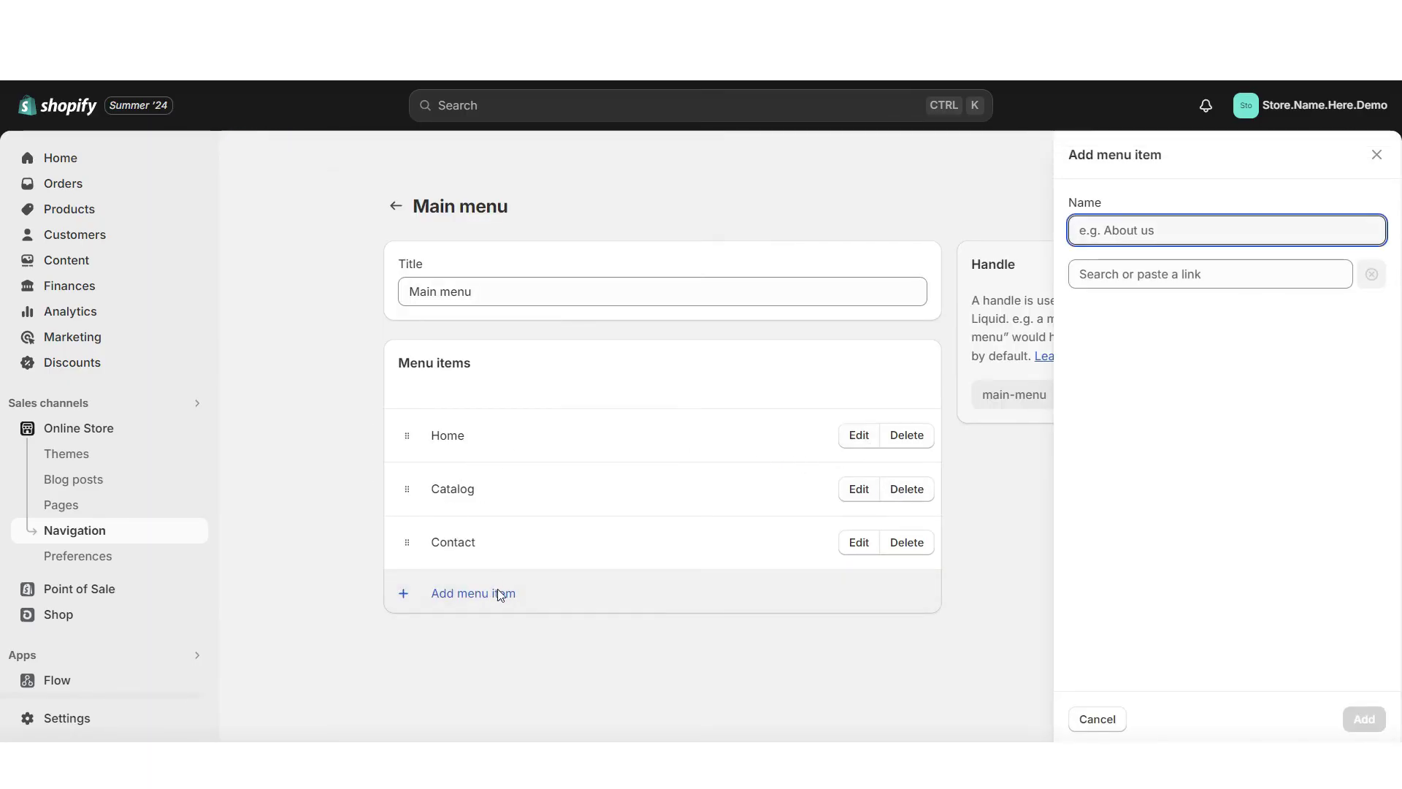
pyautogui.click(1190, 274)
pyautogui.click(1117, 344)
pyautogui.click(1363, 718)
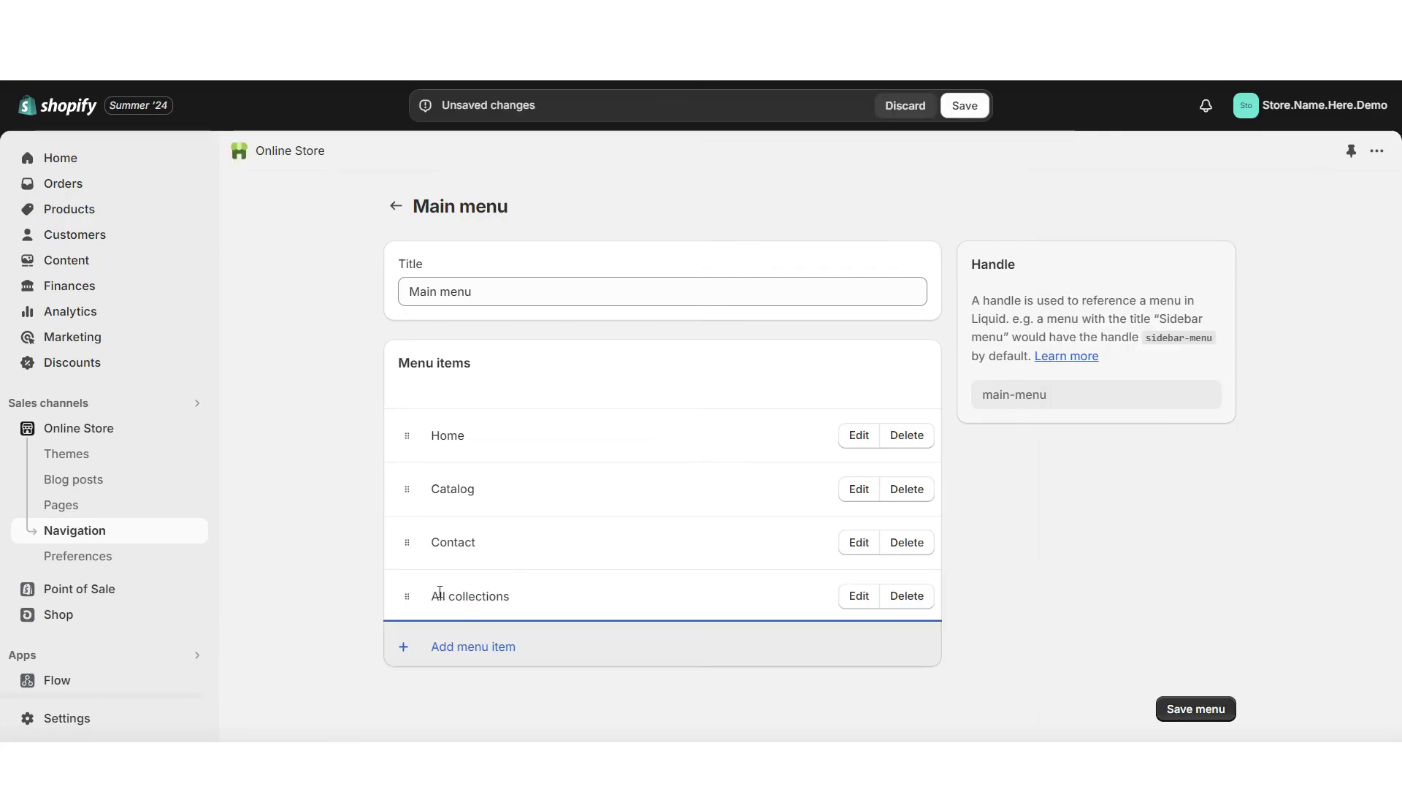
pyautogui.moveTo(411, 591); pyautogui.dragTo(414, 473)
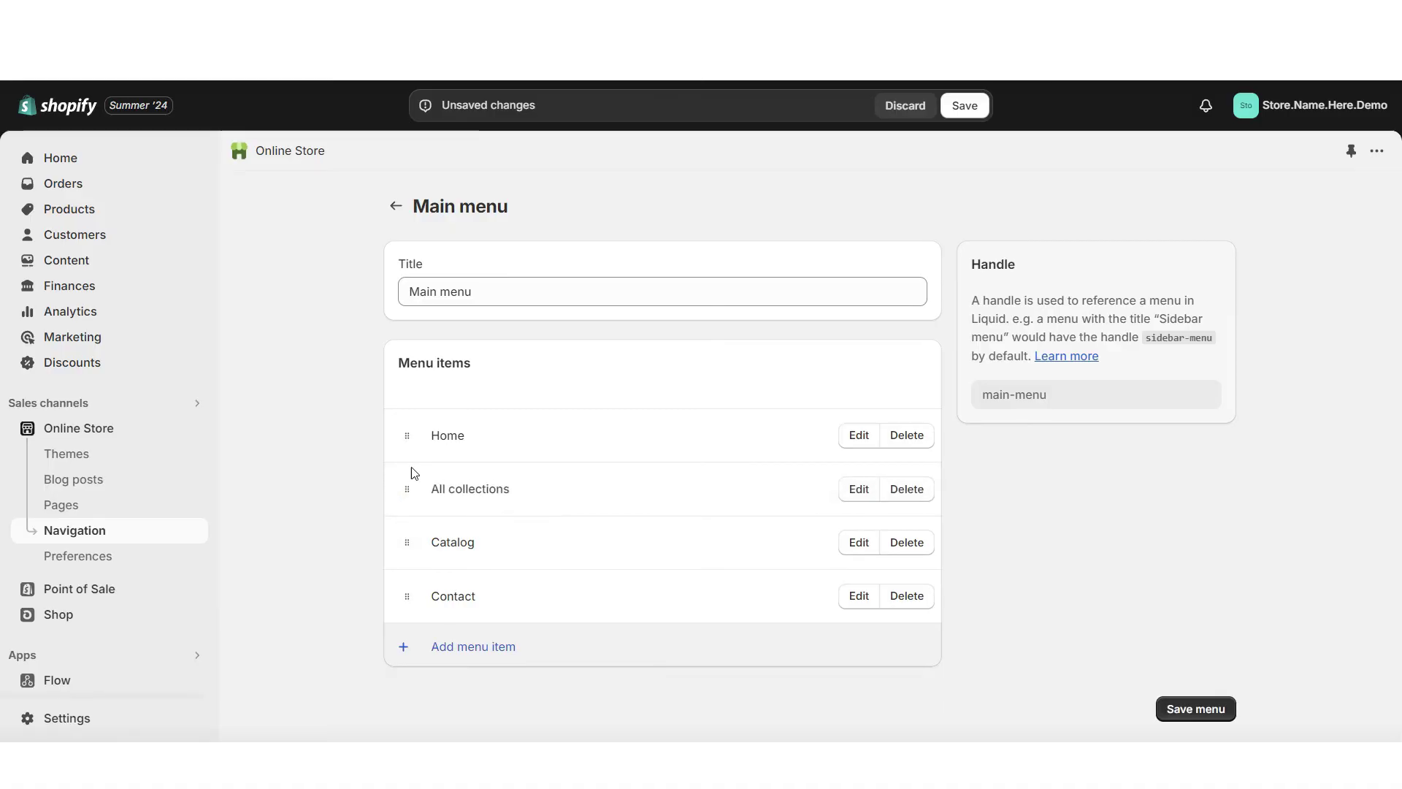
# Add an "Order Now" item to the main menu, linked to the Travel Makeup Organizer Box product.
pyautogui.click(468, 652)
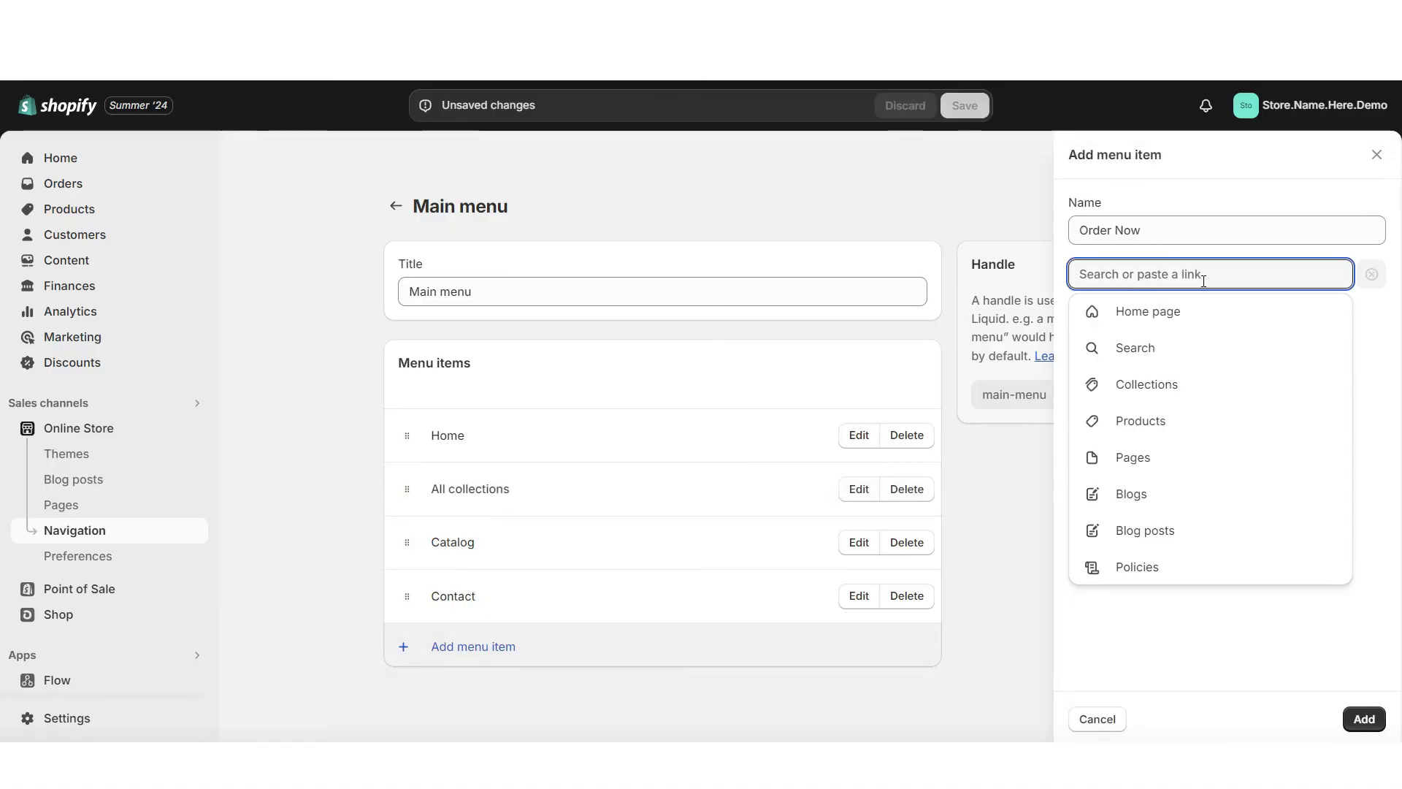
pyautogui.click(1166, 420)
pyautogui.click(1168, 373)
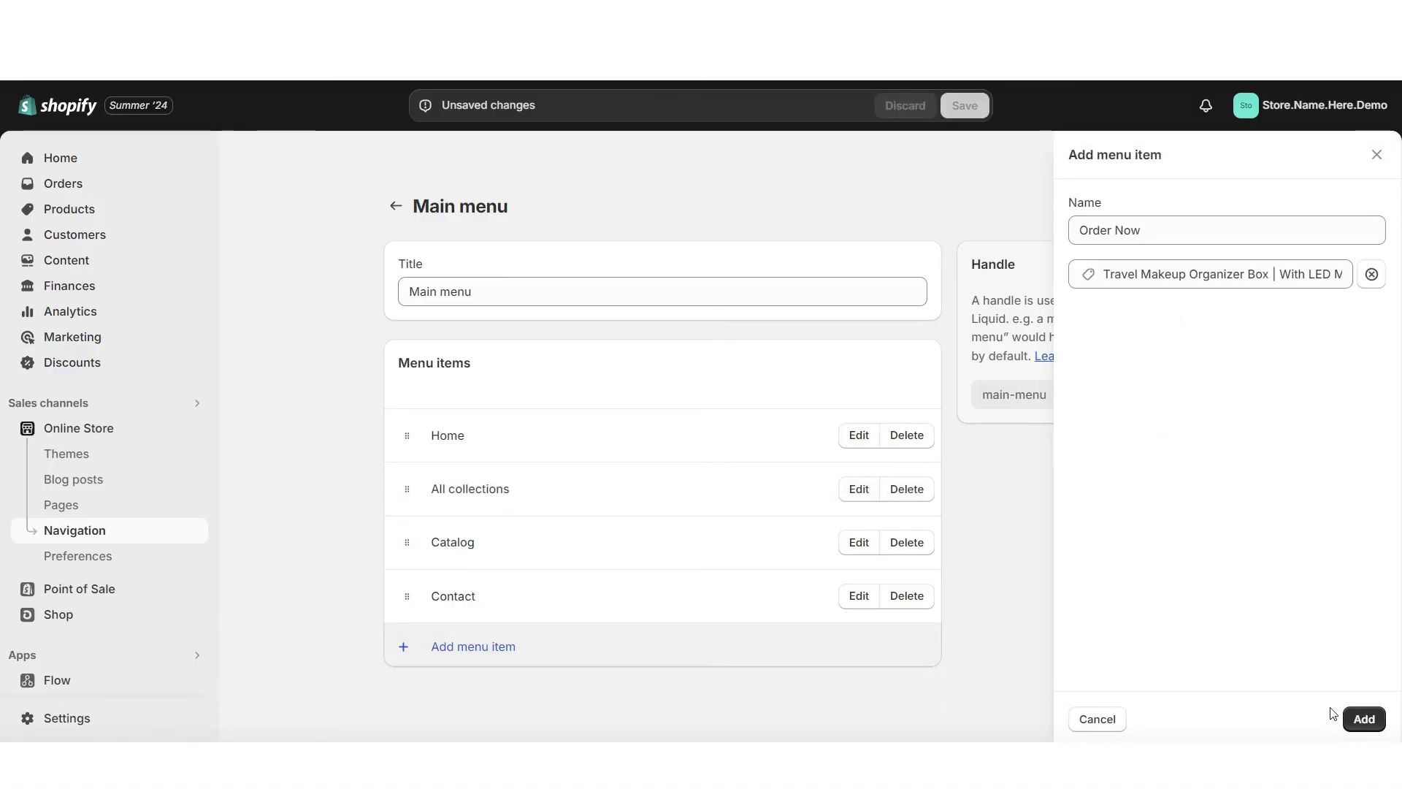
pyautogui.click(1363, 718)
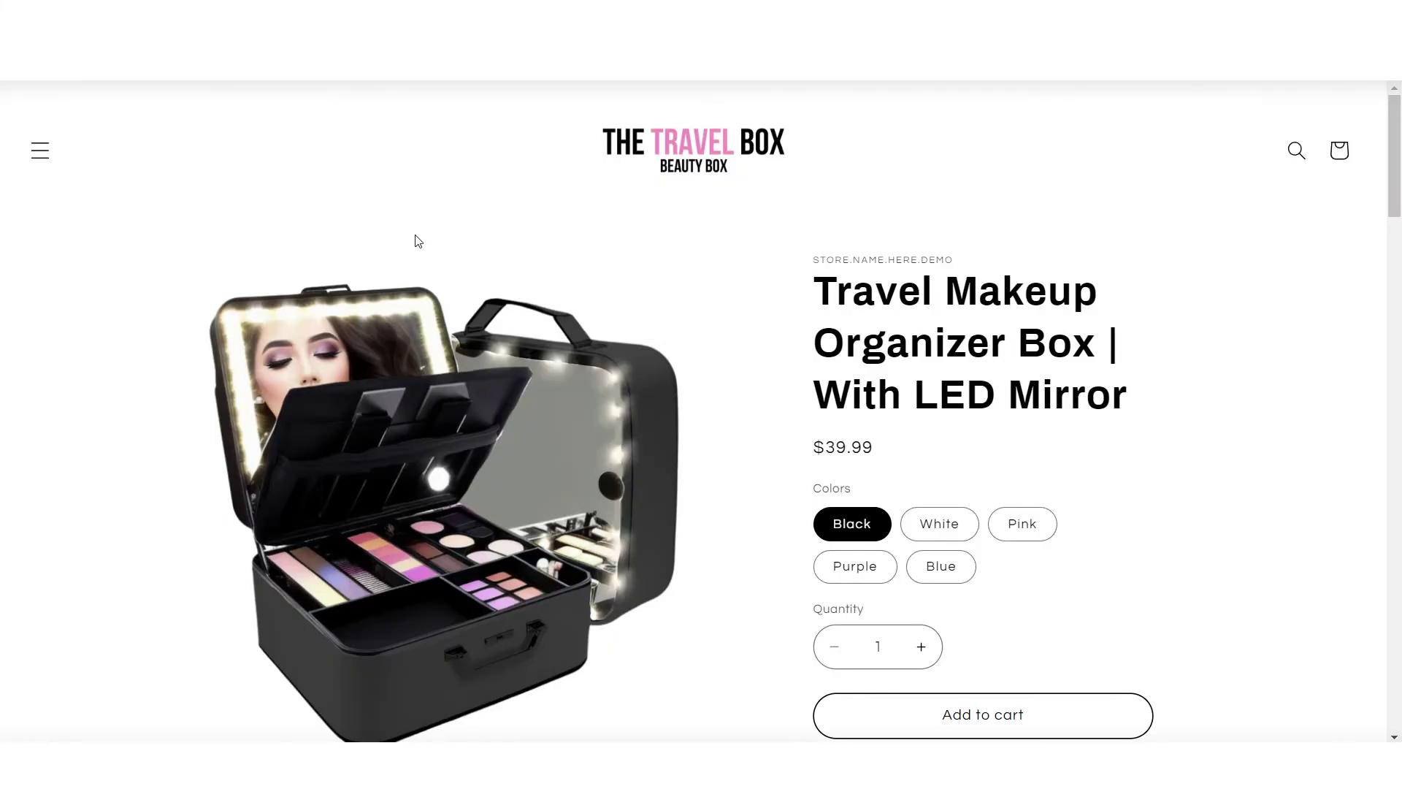
# Test the Order Now link from the storefront's navigation menu and view the product page.
pyautogui.click(42, 156)
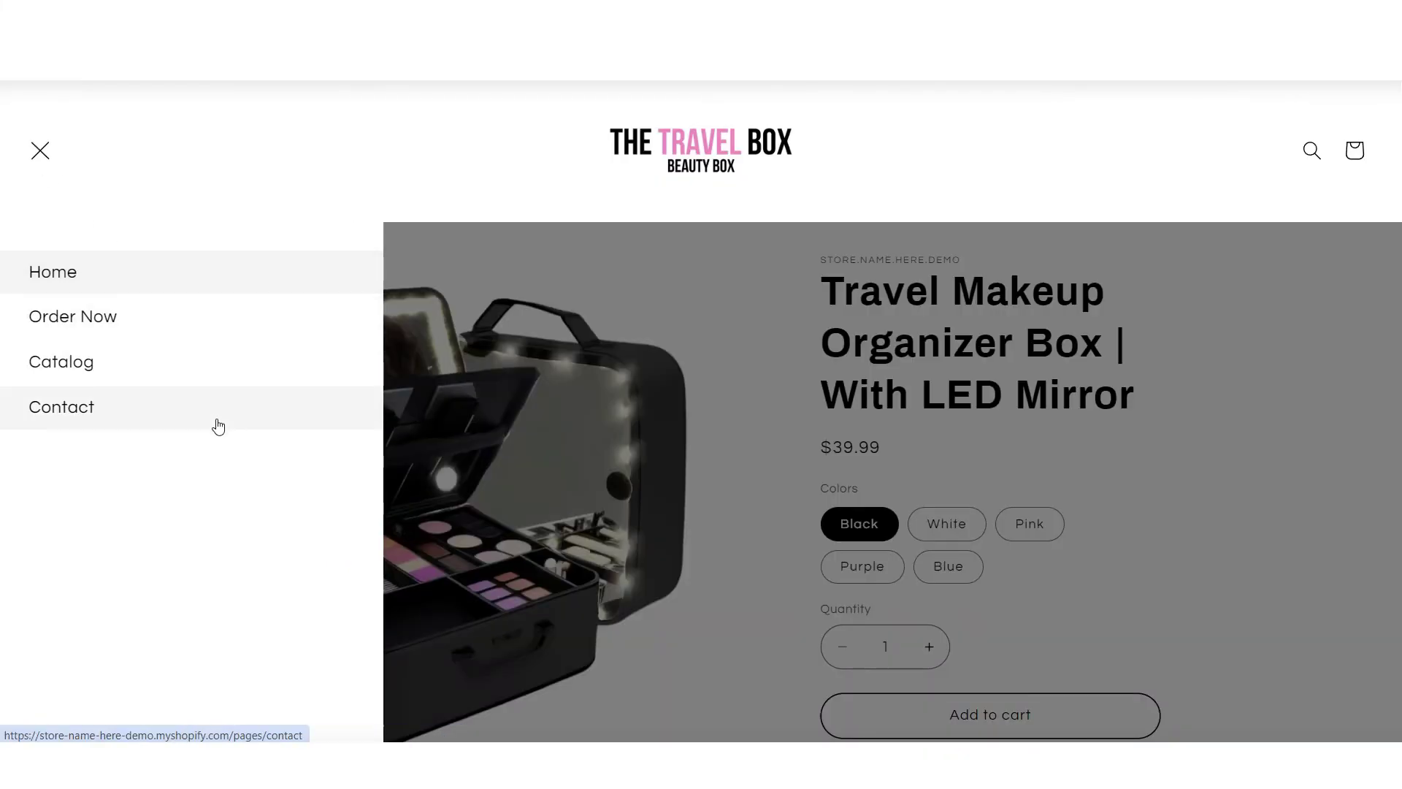
pyautogui.click(195, 322)
pyautogui.scroll(-4, 39, 381)
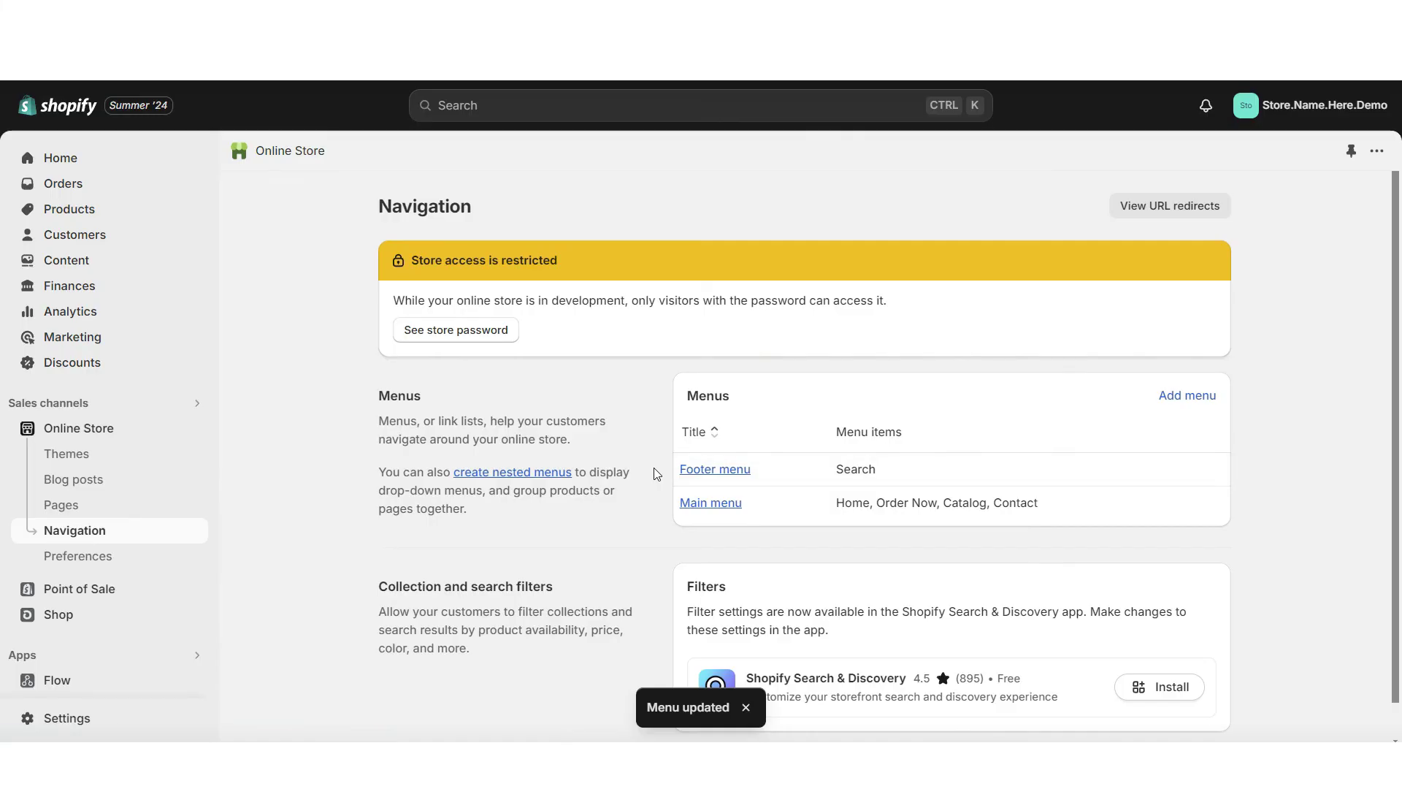
# Add an item named "Home" to the Footer menu, linked to the home page.
pyautogui.click(696, 475)
pyautogui.click(704, 483)
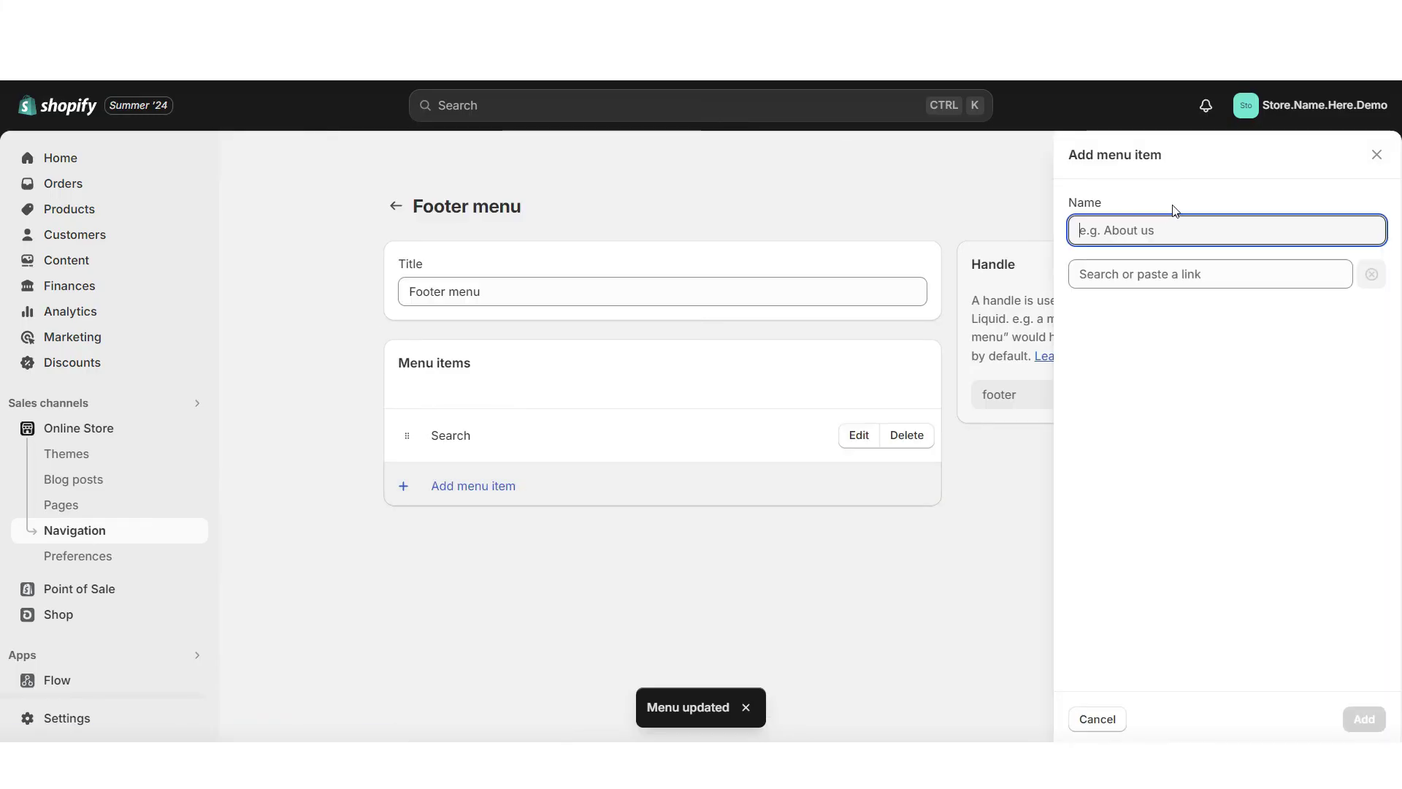
pyautogui.click(1137, 274)
pyautogui.click(1137, 310)
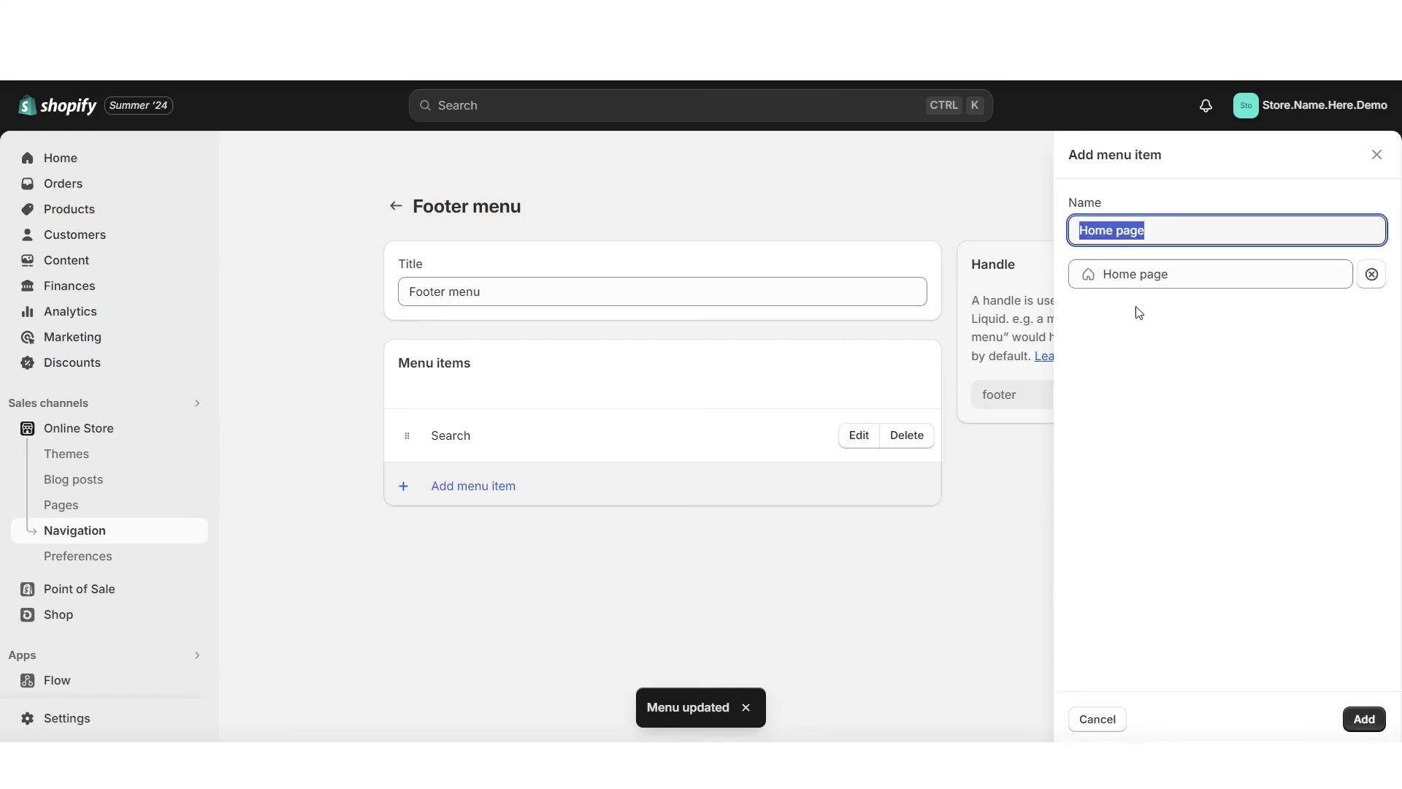
pyautogui.moveTo(1181, 239); pyautogui.dragTo(1113, 239)
pyautogui.press('BackSpace')
pyautogui.click(1364, 719)
# Add footer menu items for "Order Now", linked to the Travel Makeup Organizer Box product, and for the Contact page.
pyautogui.click(643, 546)
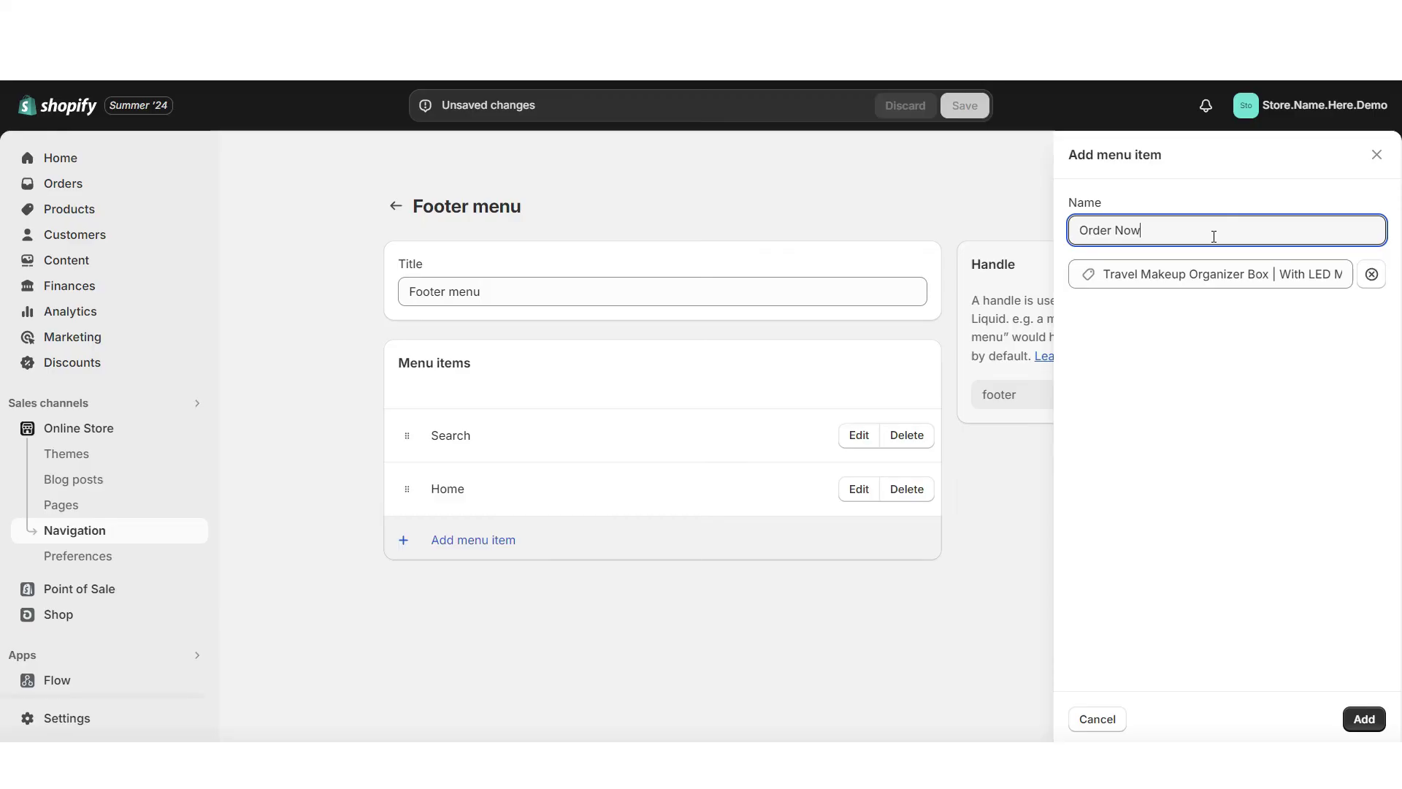
pyautogui.click(1352, 719)
pyautogui.click(848, 591)
pyautogui.click(1102, 283)
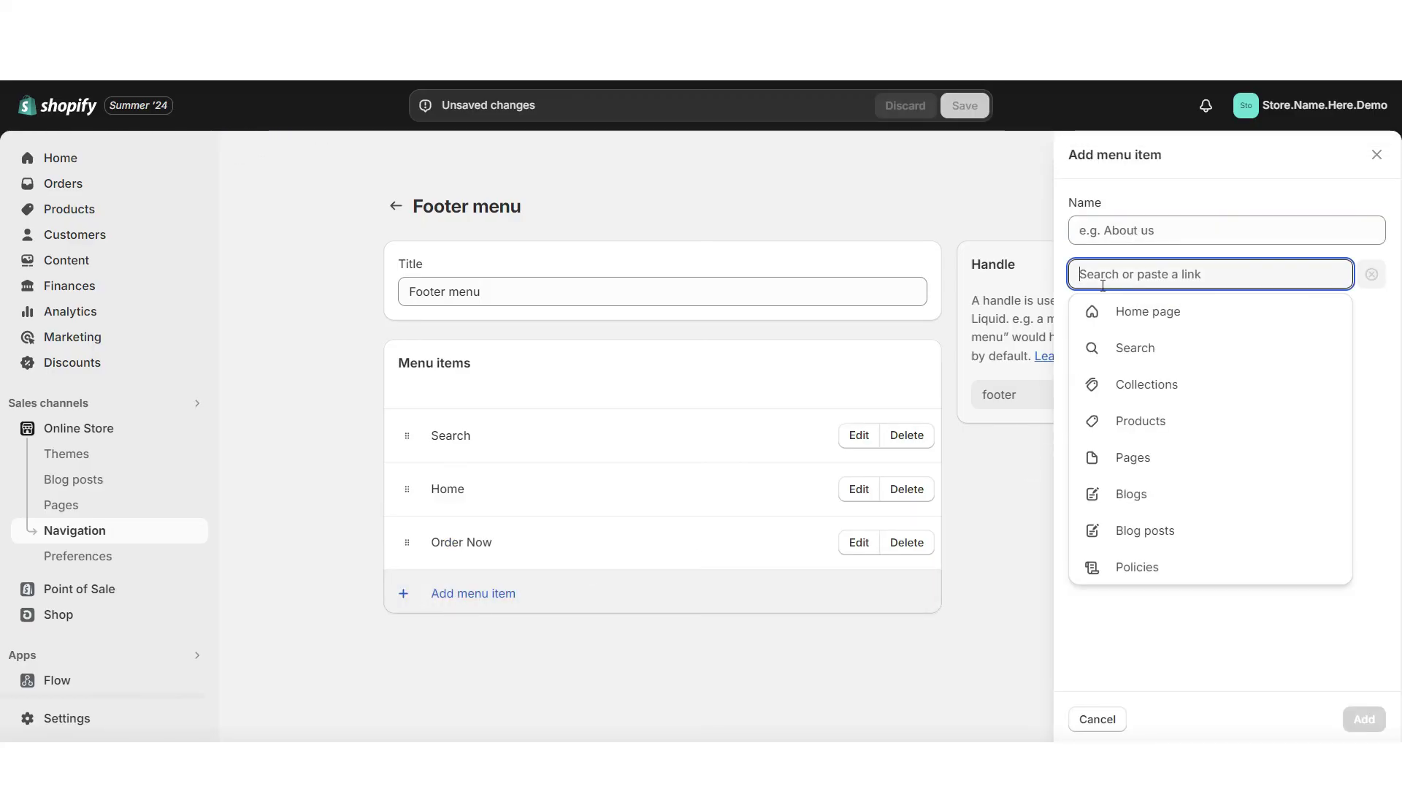
pyautogui.click(1153, 454)
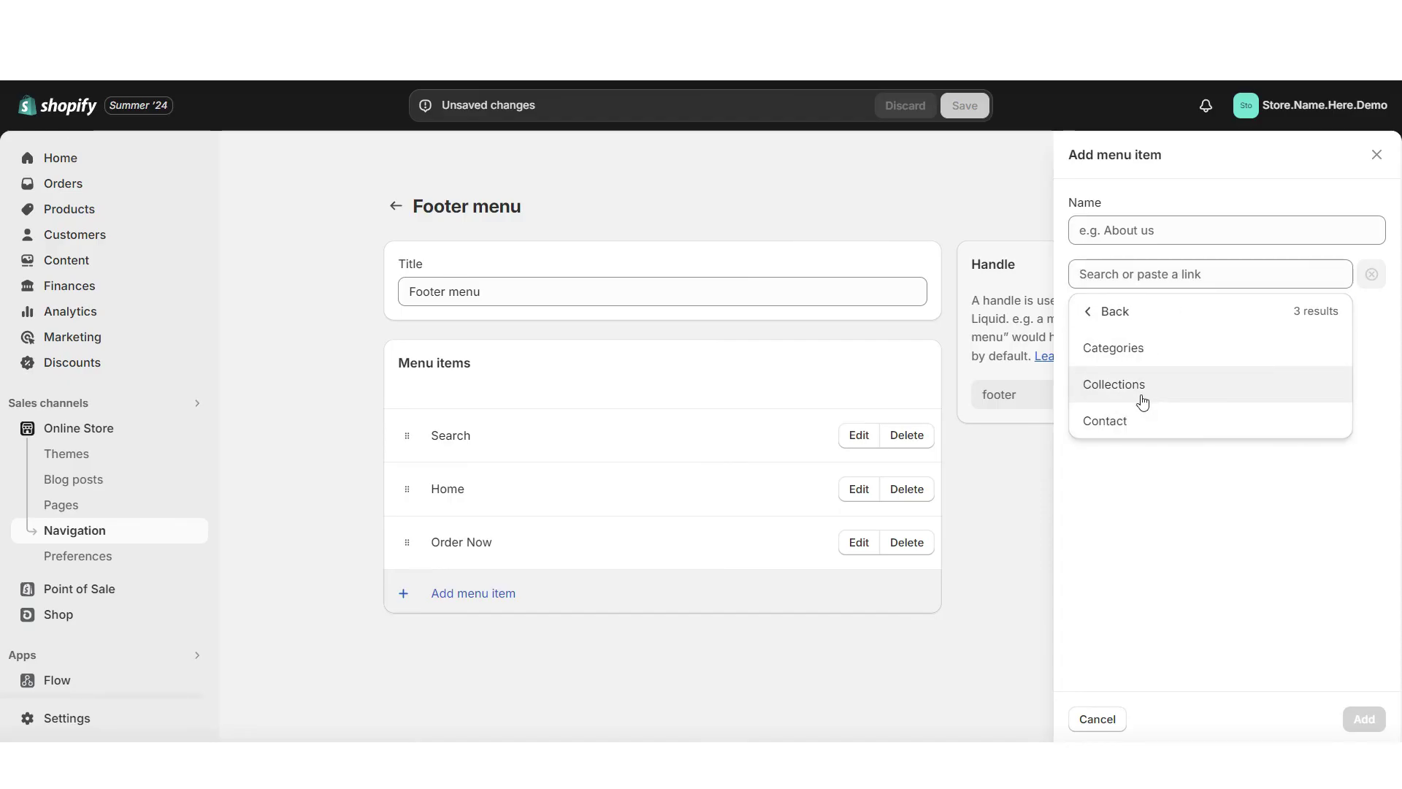
pyautogui.click(1138, 413)
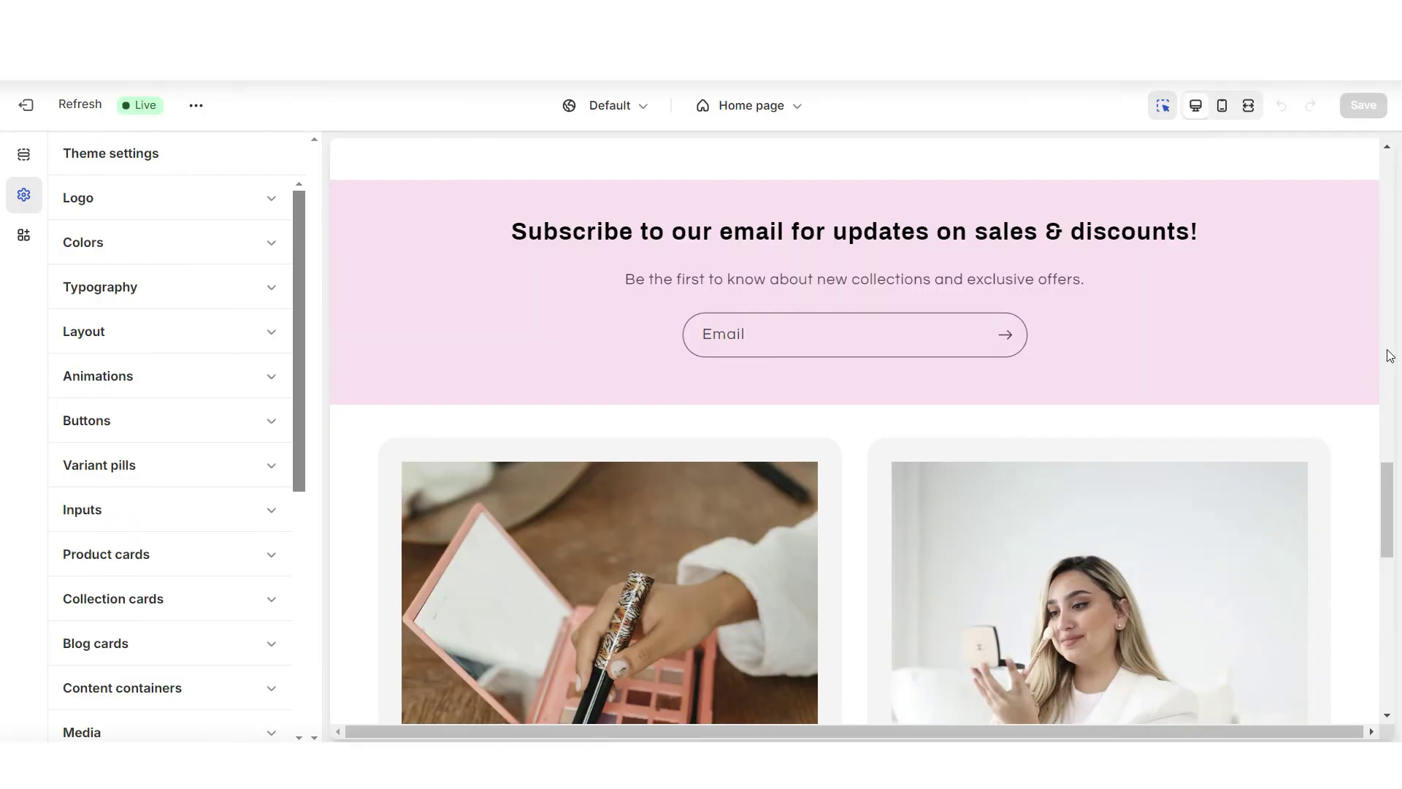
# Add a Menu block showing the Footer menu to the theme's footer and clear its "Quick links" heading.
pyautogui.scroll(-12, 1391, 355)
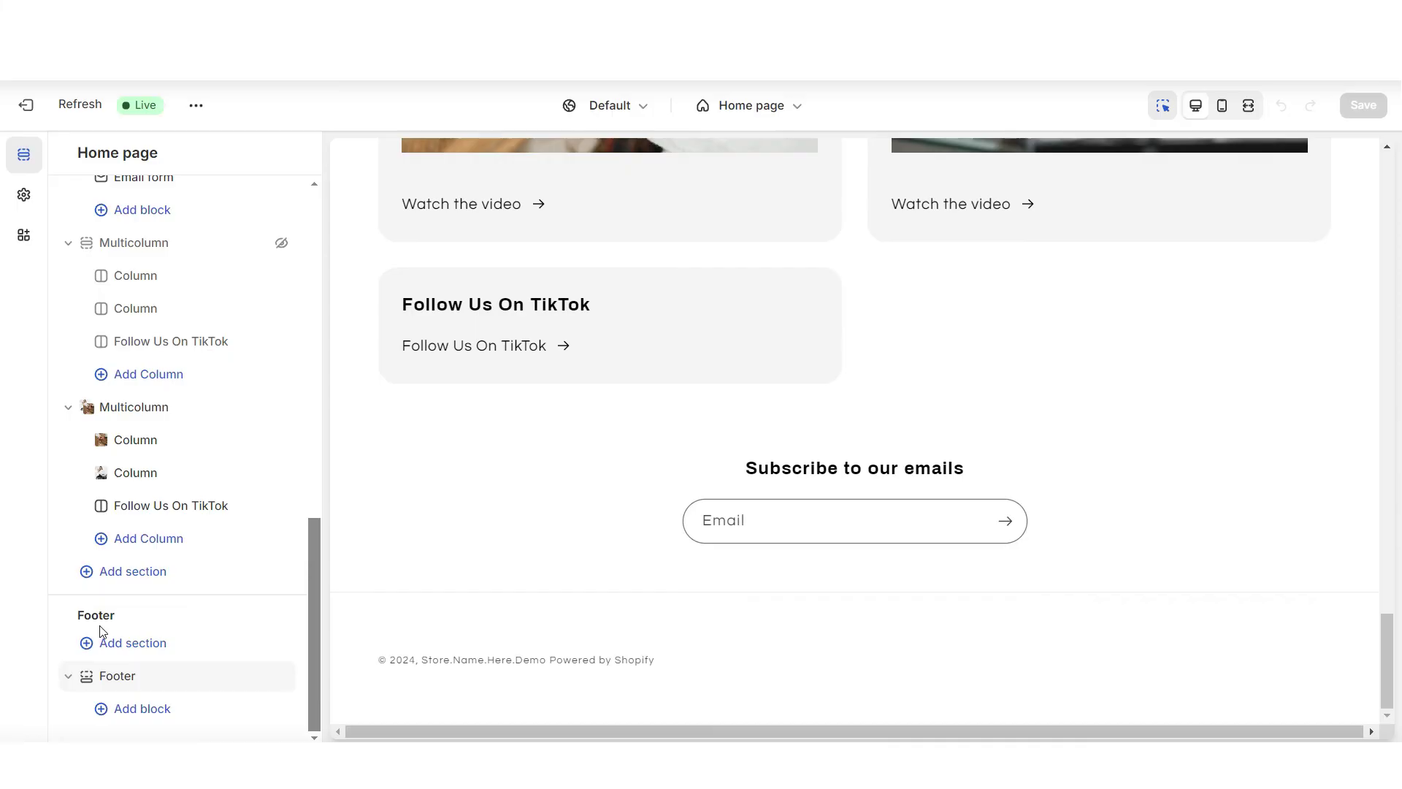
pyautogui.click(136, 712)
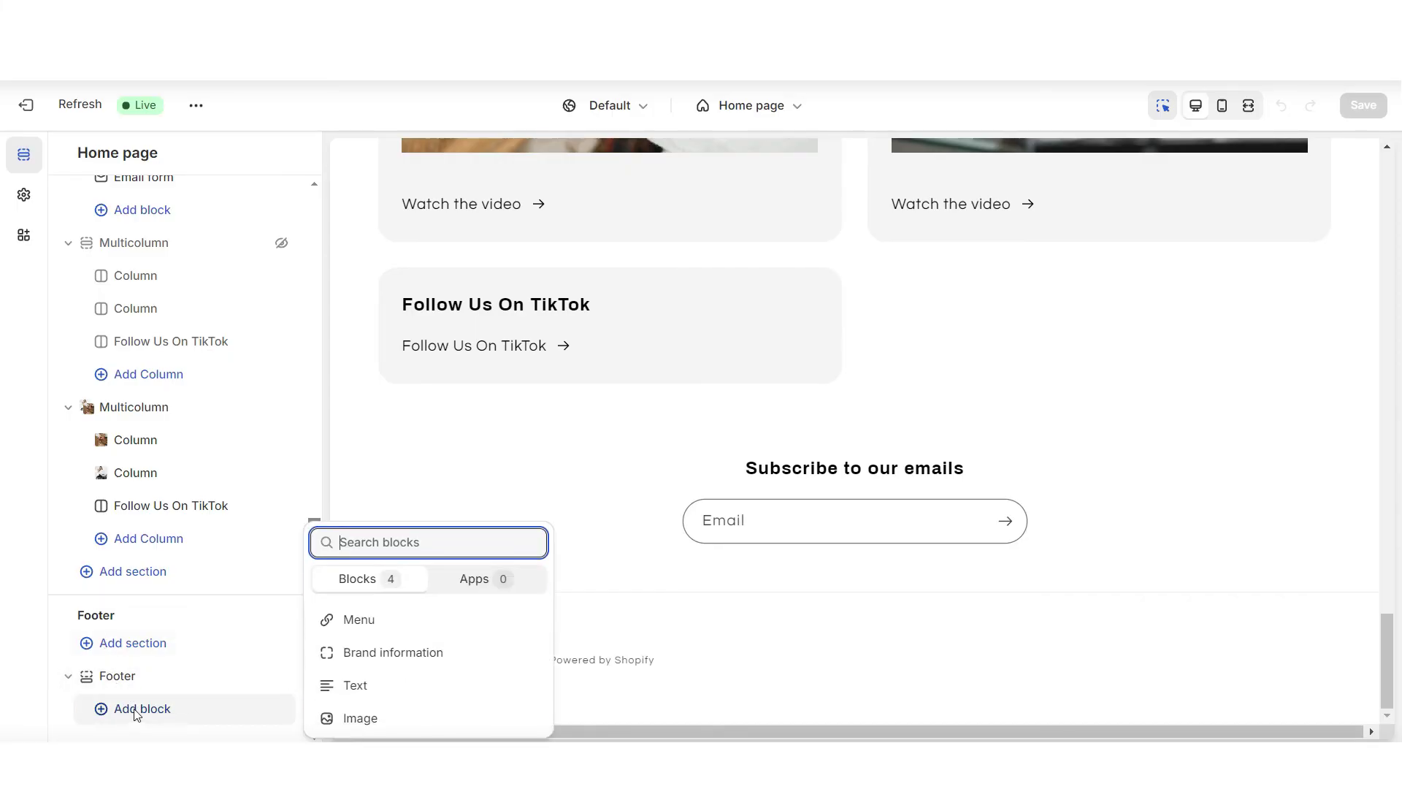
pyautogui.click(370, 626)
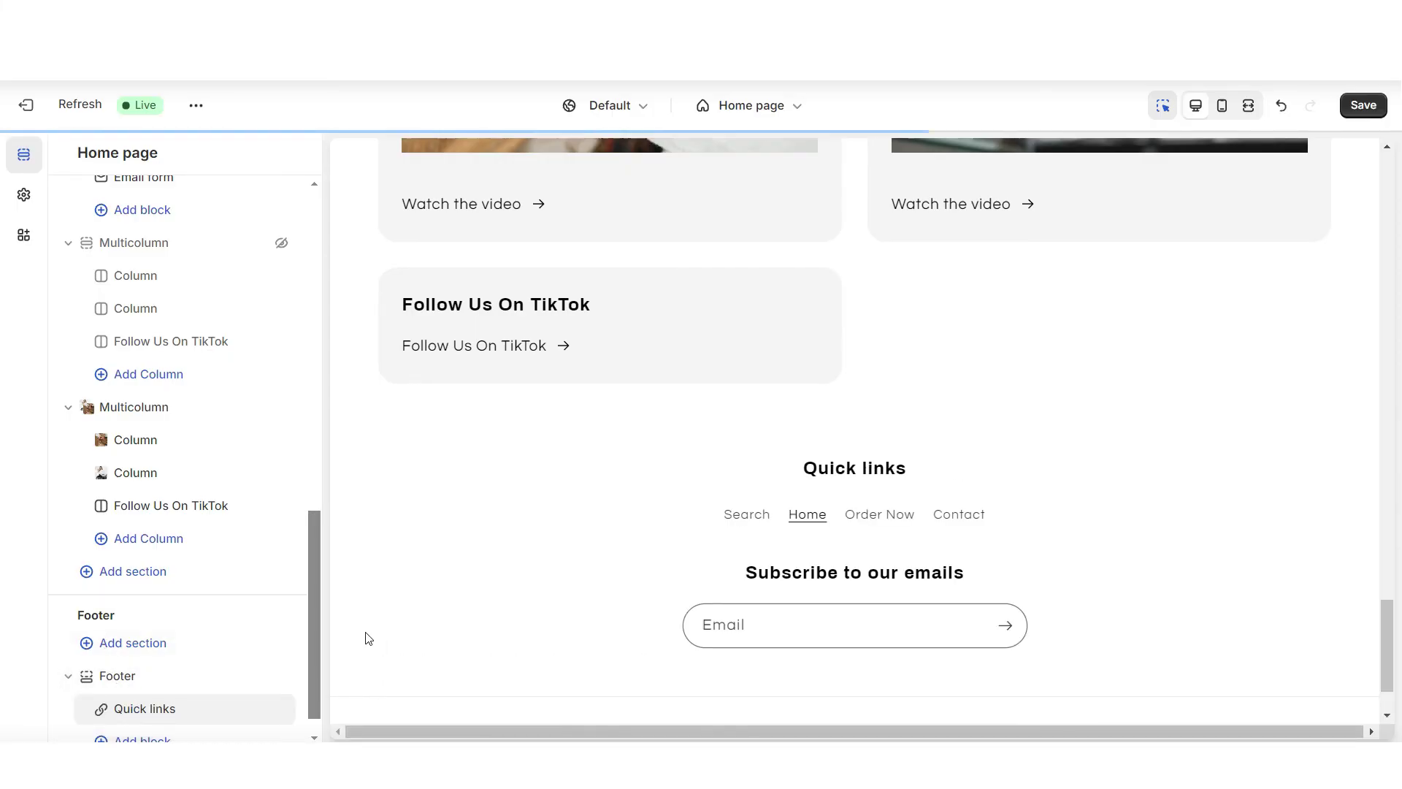
pyautogui.click(579, 482)
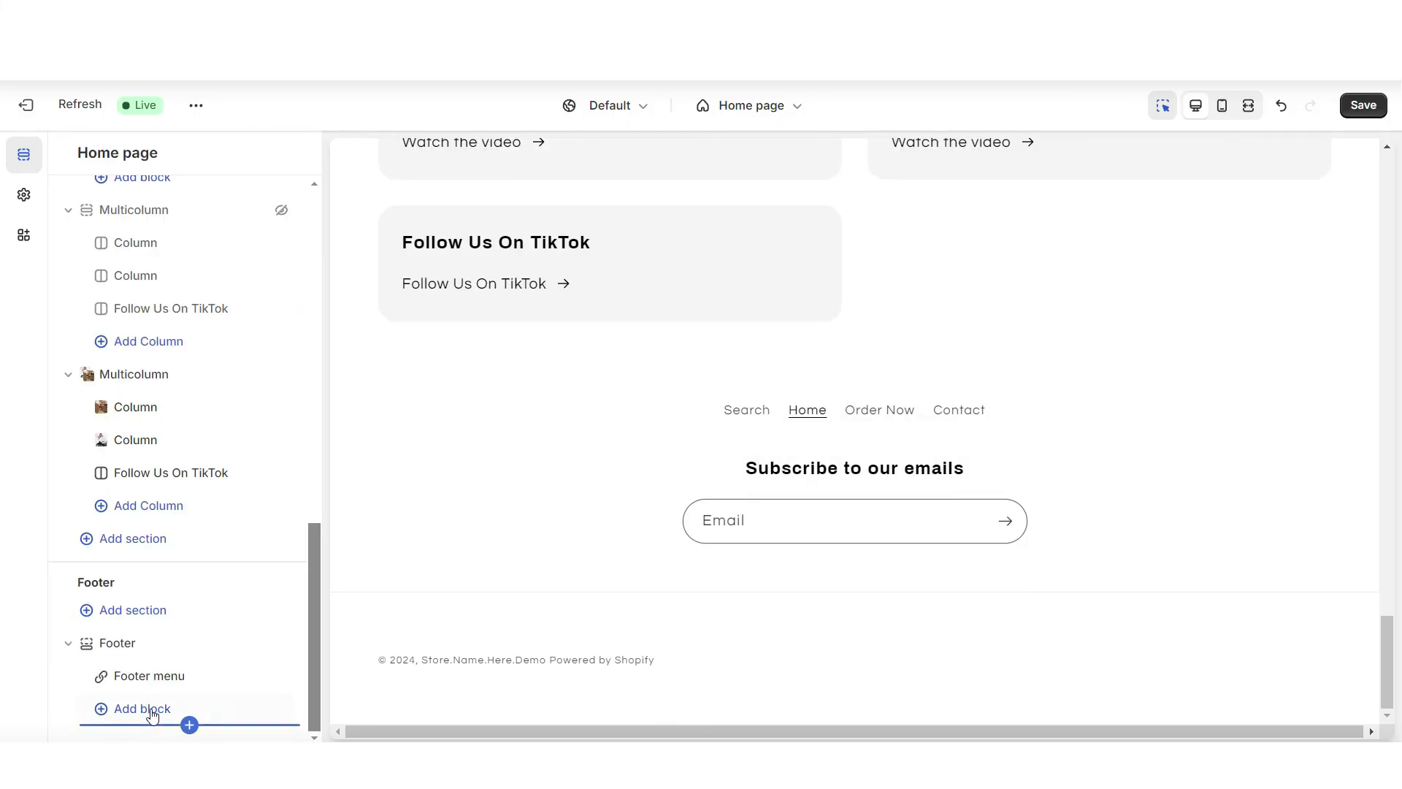
# Add an Image block with the WithPhotosWeb_Banner_Templates_1 logo to the footer at image width 295, and save the changes.
pyautogui.click(153, 714)
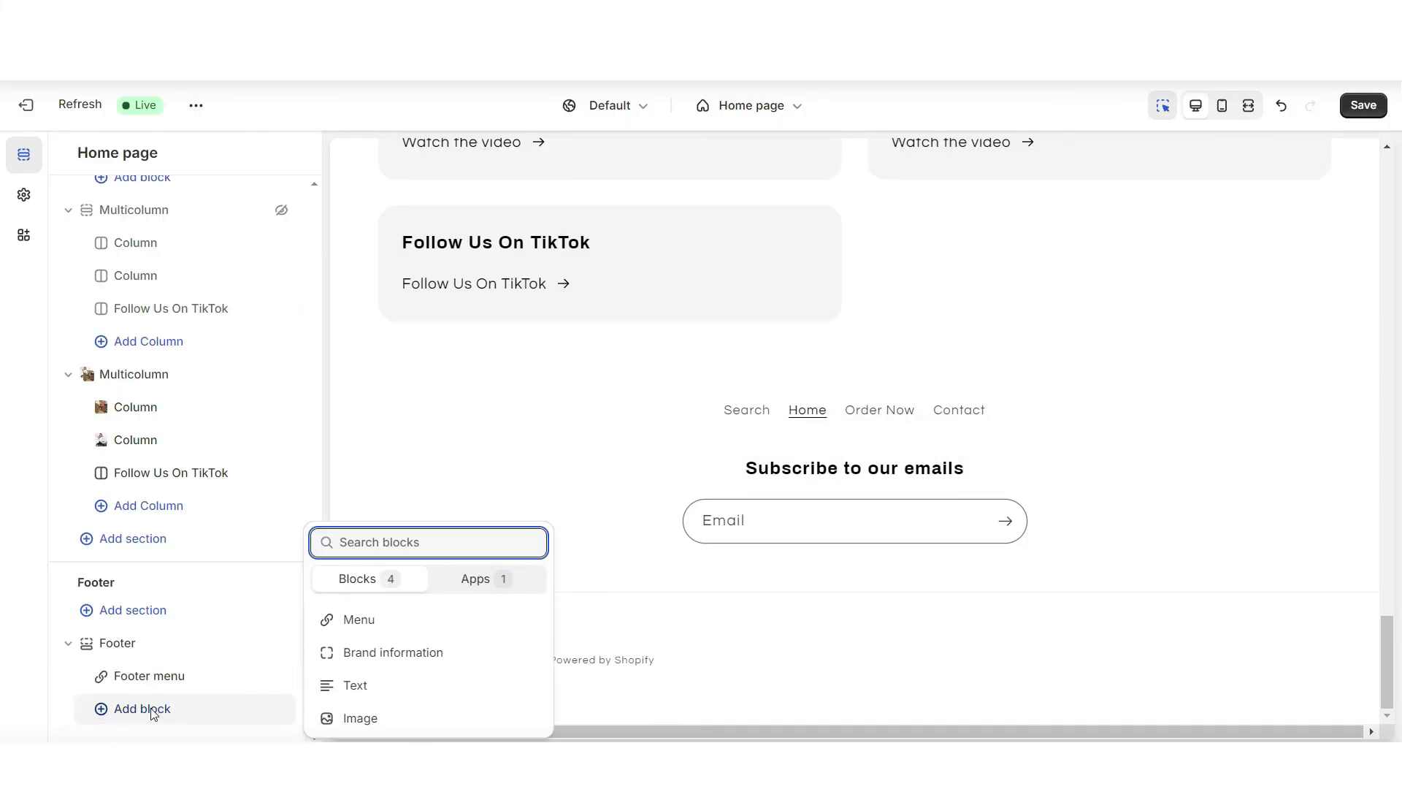
pyautogui.click(360, 718)
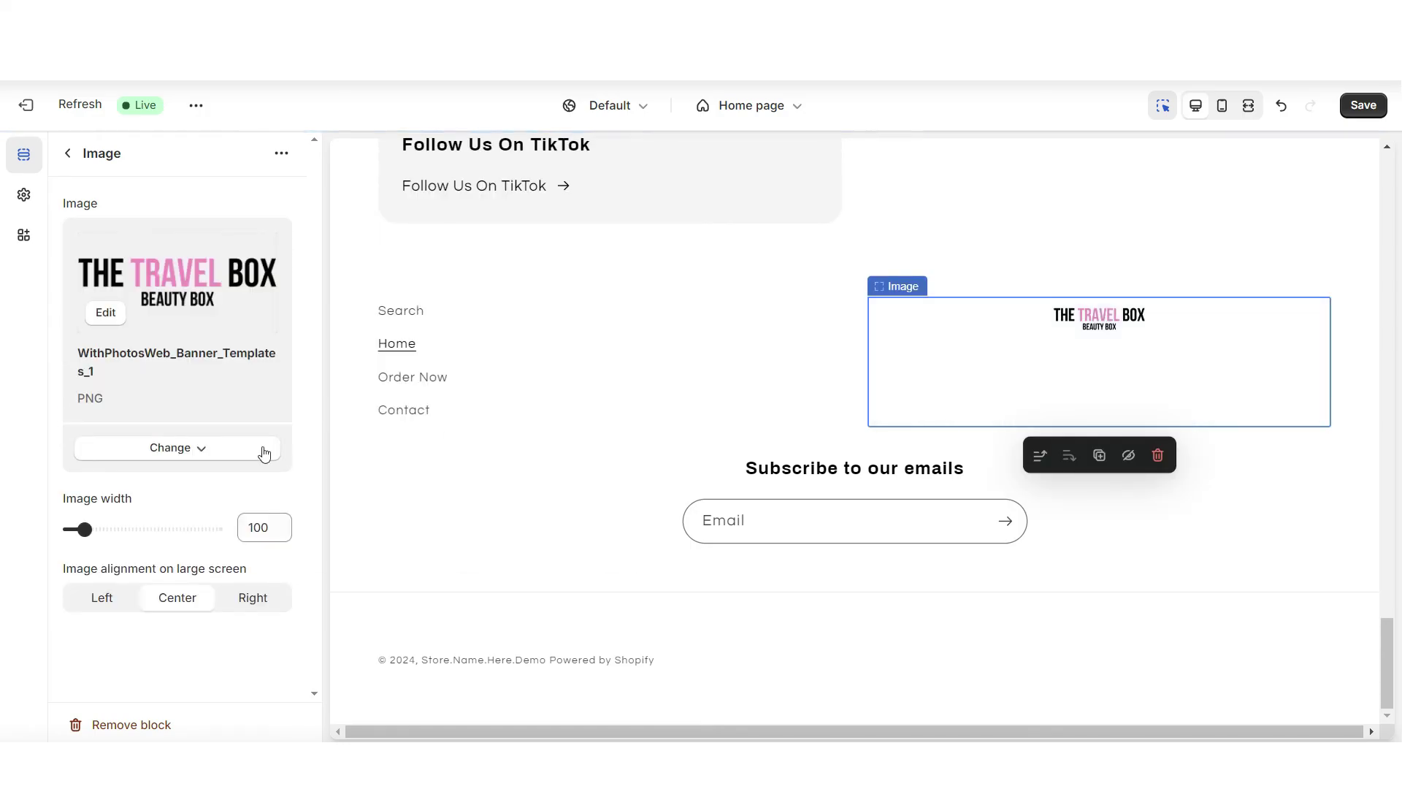
pyautogui.moveTo(78, 529); pyautogui.dragTo(141, 528)
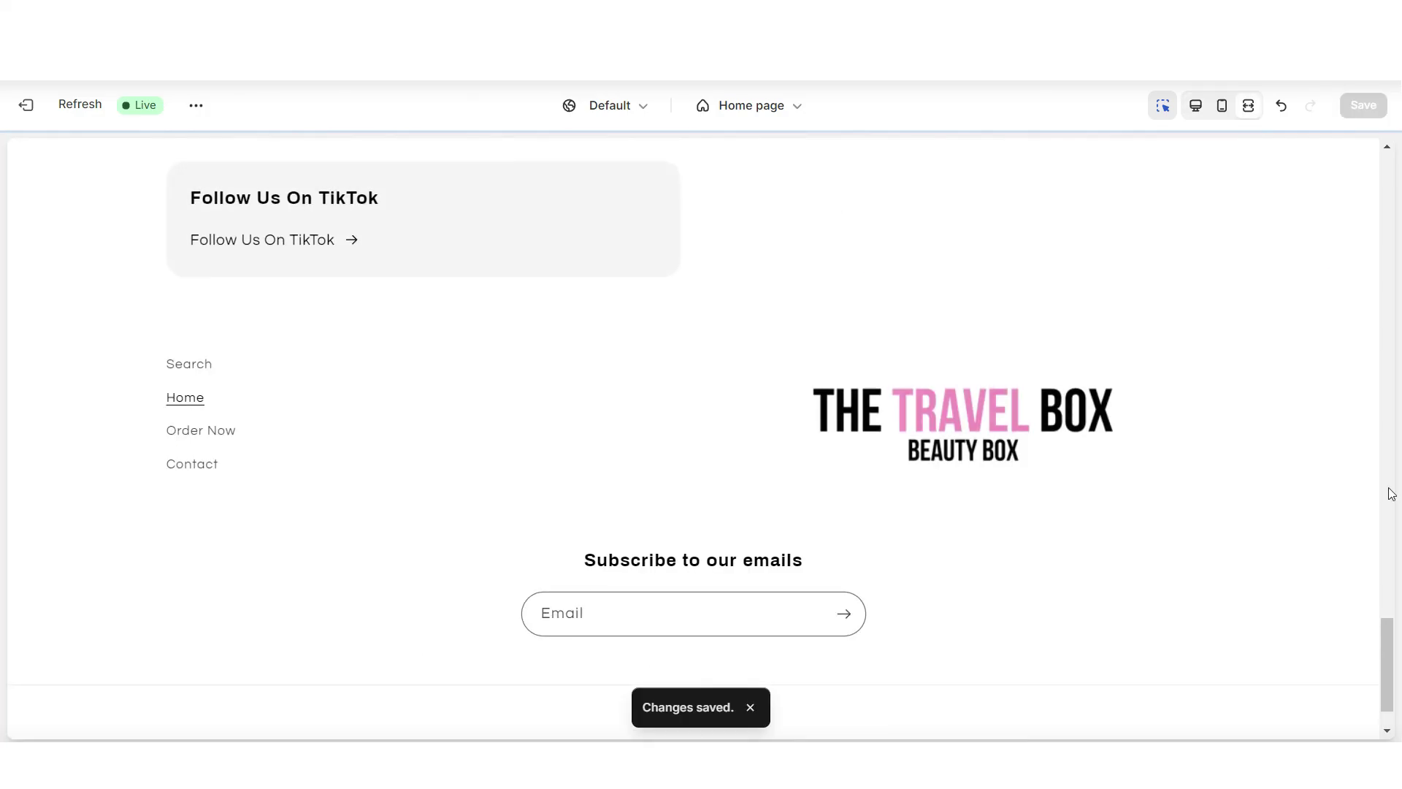
pyautogui.scroll(5, 1390, 490)
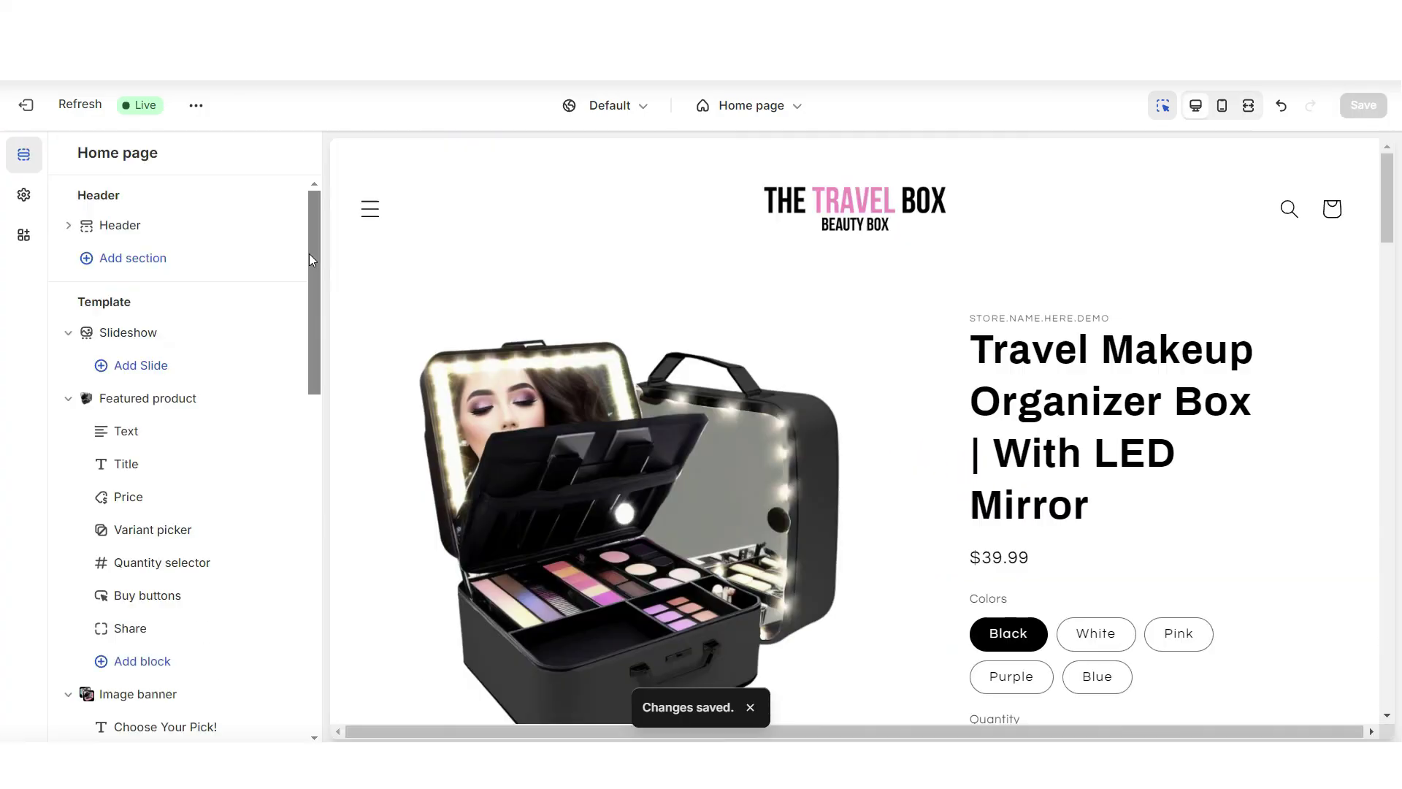
# Change the color scheme of the Cart page's Items section to Scheme 6.
pyautogui.click(746, 109)
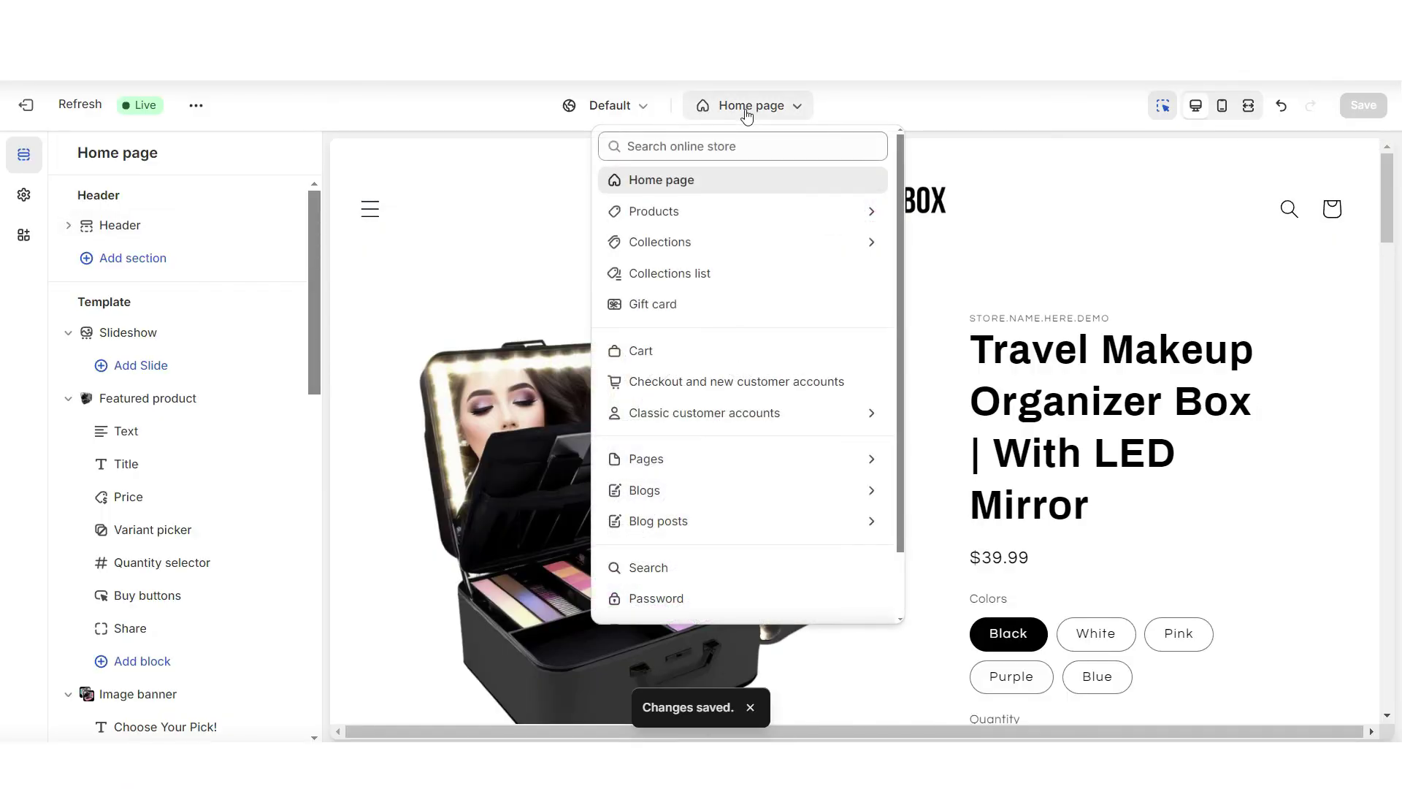
pyautogui.click(694, 351)
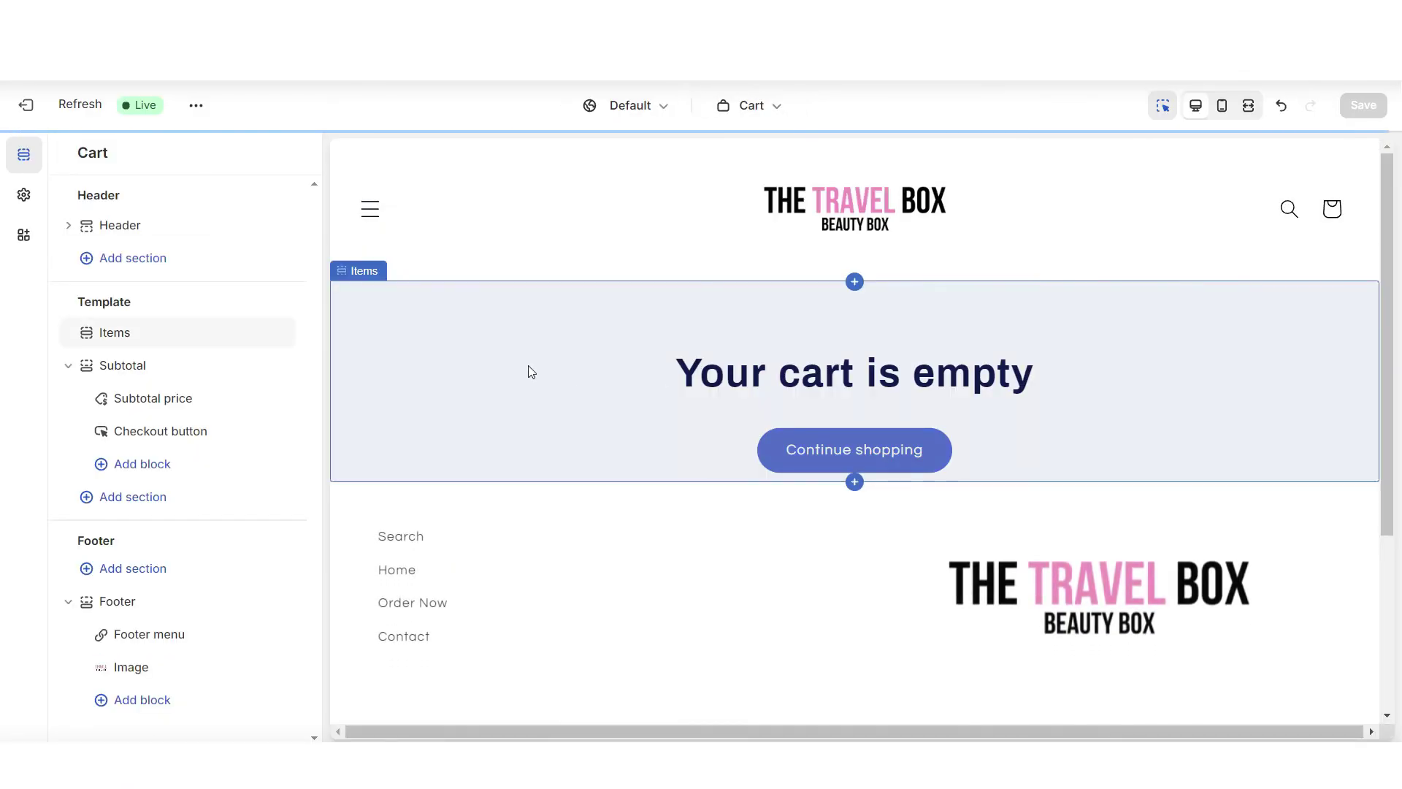
pyautogui.click(380, 321)
pyautogui.click(236, 310)
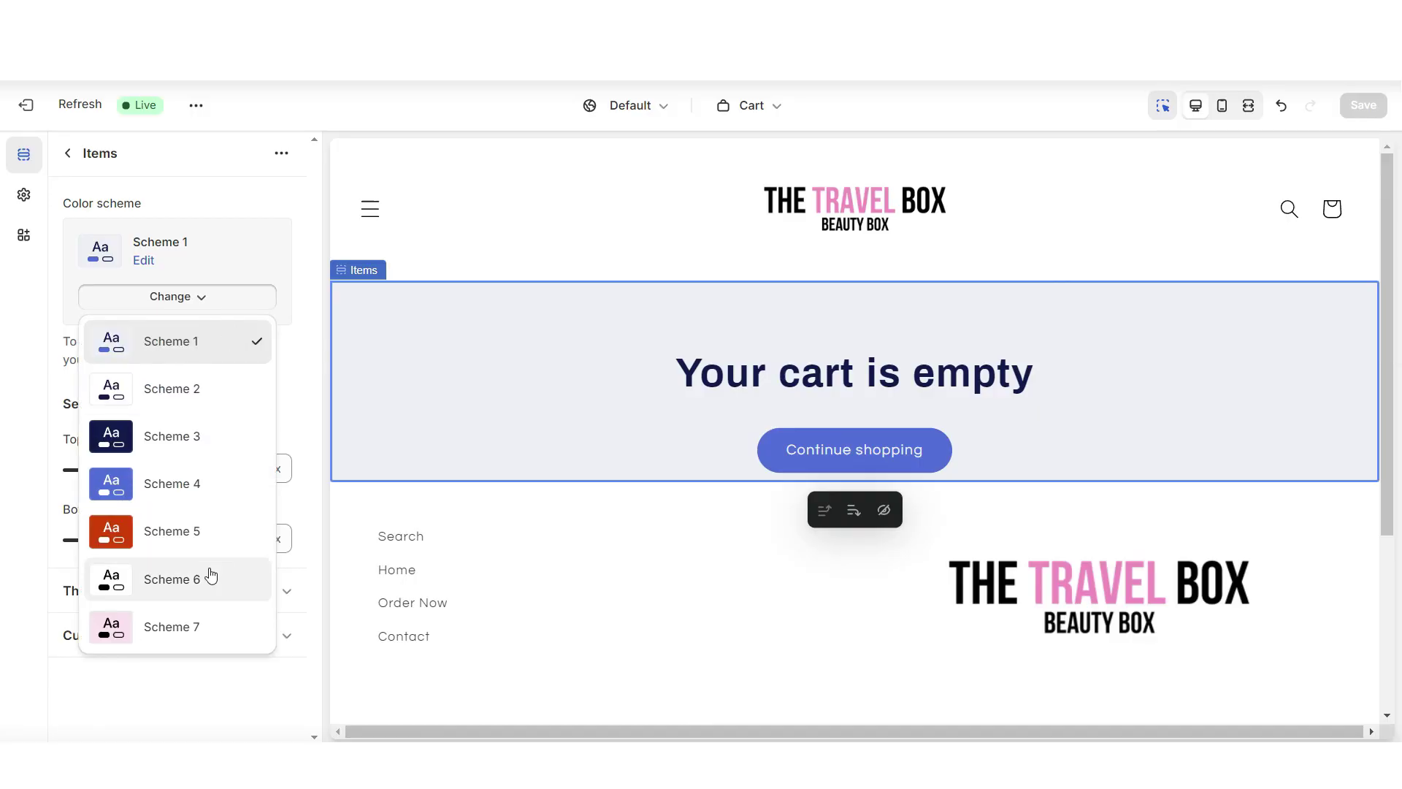
pyautogui.click(207, 577)
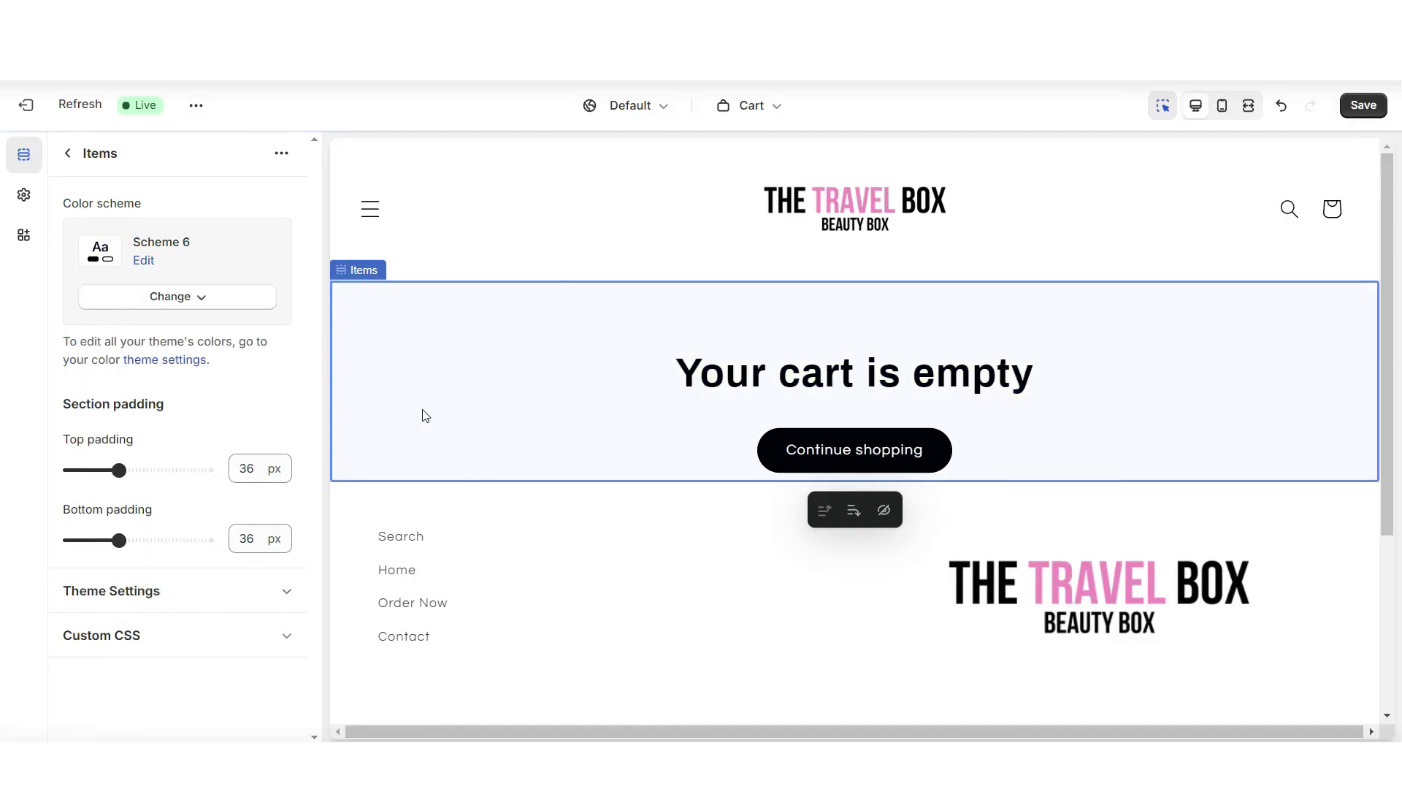
# Check the White and Pink color variants on the live storefront and review the home page sections below the product.
pyautogui.click(956, 525)
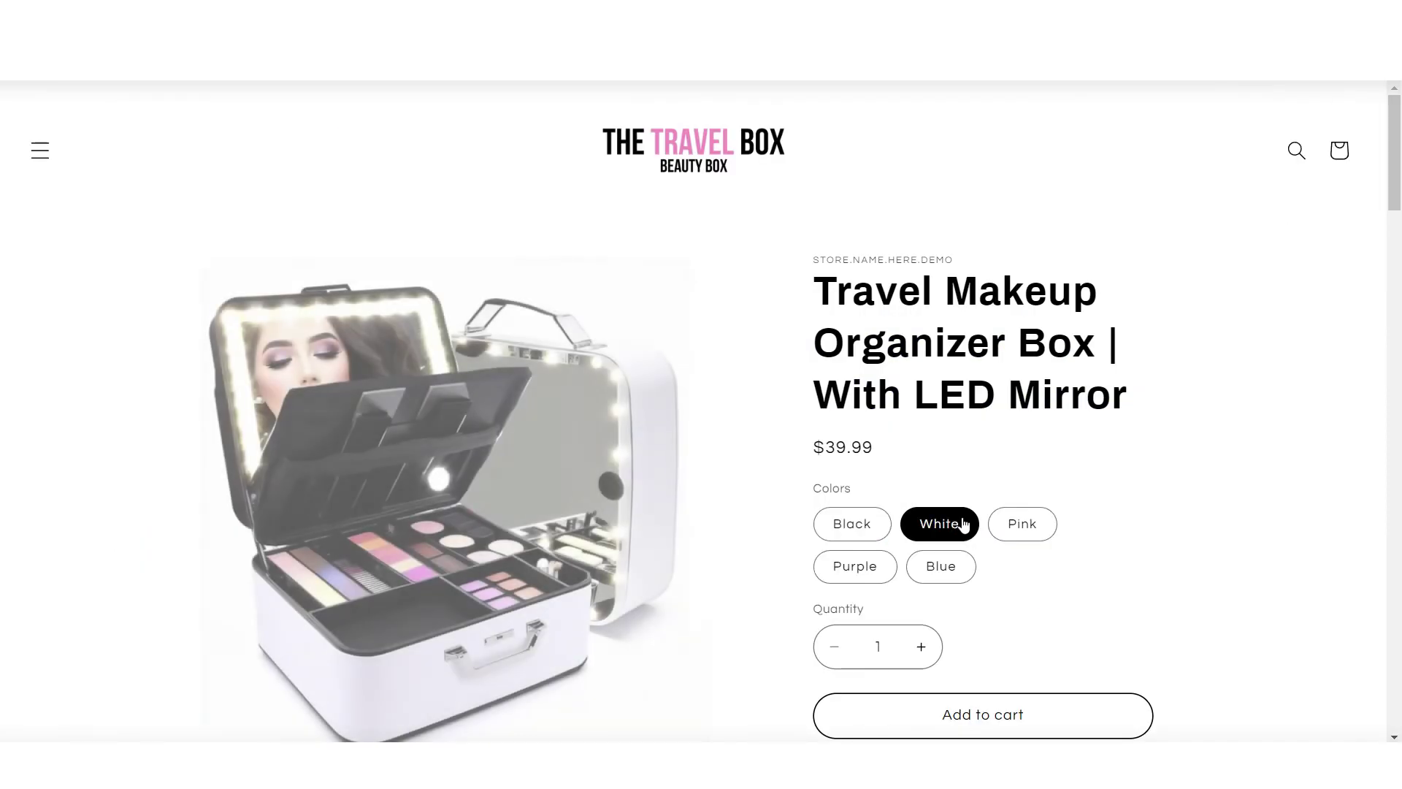
pyautogui.click(1021, 524)
pyautogui.scroll(-9, 1393, 312)
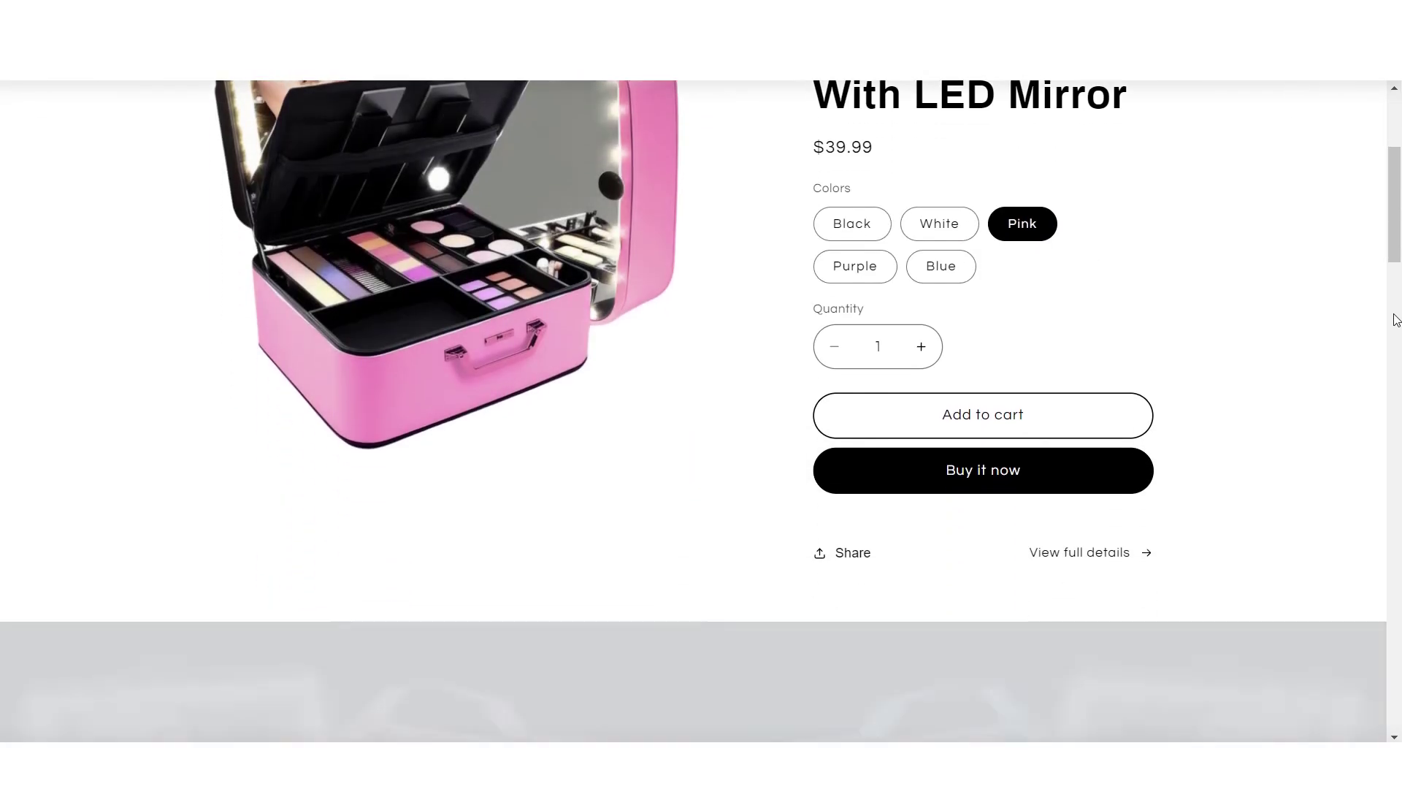
pyautogui.scroll(-15, 1394, 320)
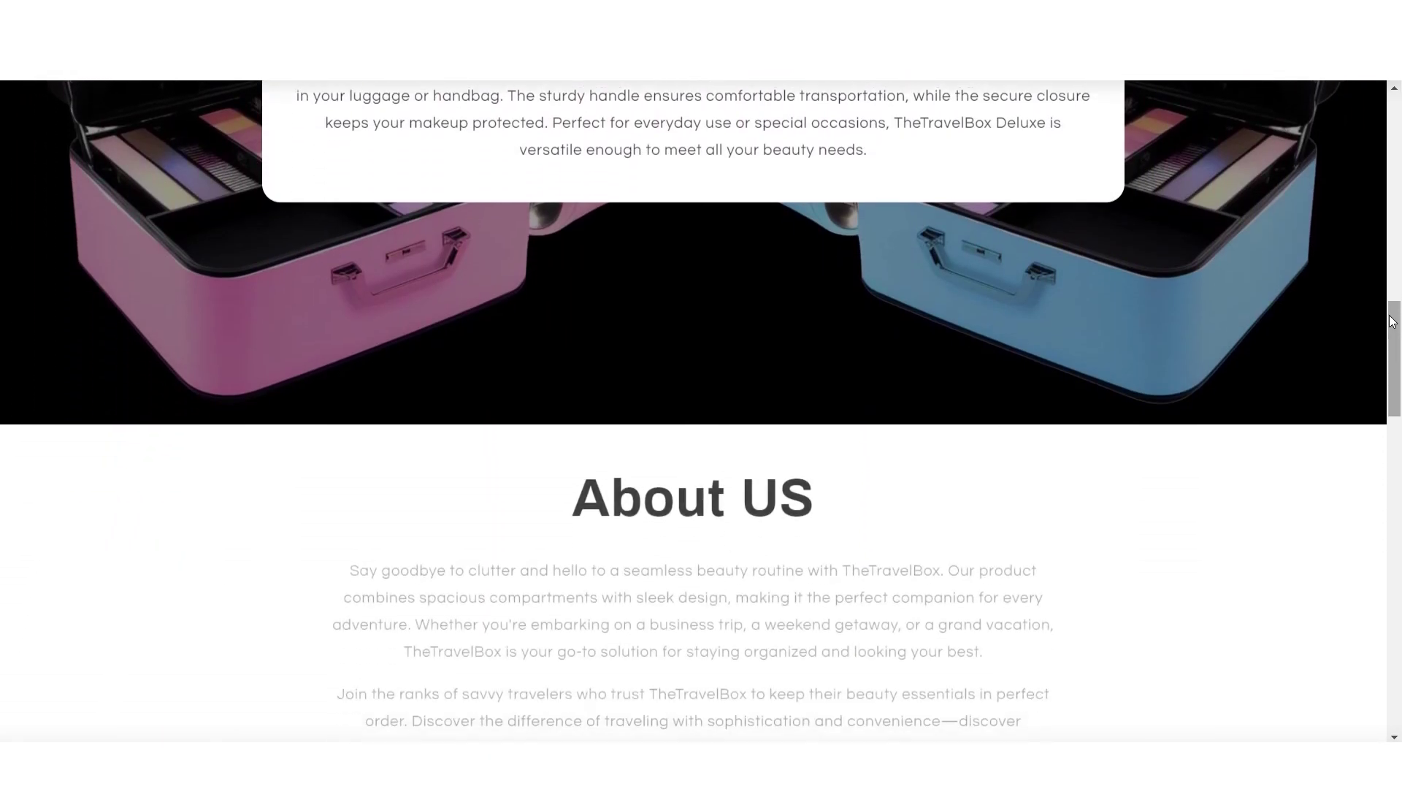